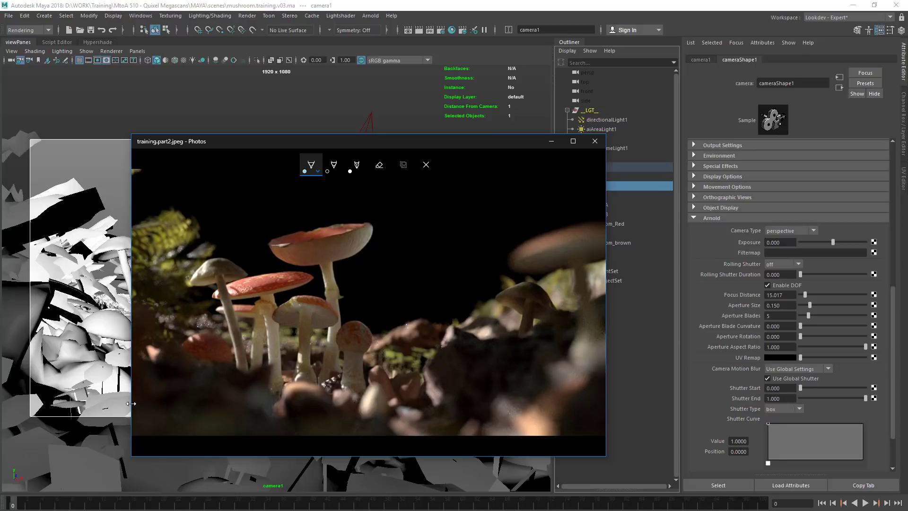
- Circle the main mushroom cluster in the render image with the pen and discard the ink
{"action": "left_click_drag", "start_coordinate": [327, 206], "coordinate": [276, 256]}
{"action": "left_click", "coordinate": [426, 164]}
{"action": "mouse_move", "coordinate": [336, 204]}
{"action": "left_mouse_down"}
{"action": "mouse_move", "coordinate": [401, 260]}
{"action": "mouse_move", "coordinate": [369, 228]}
{"action": "left_mouse_up"}
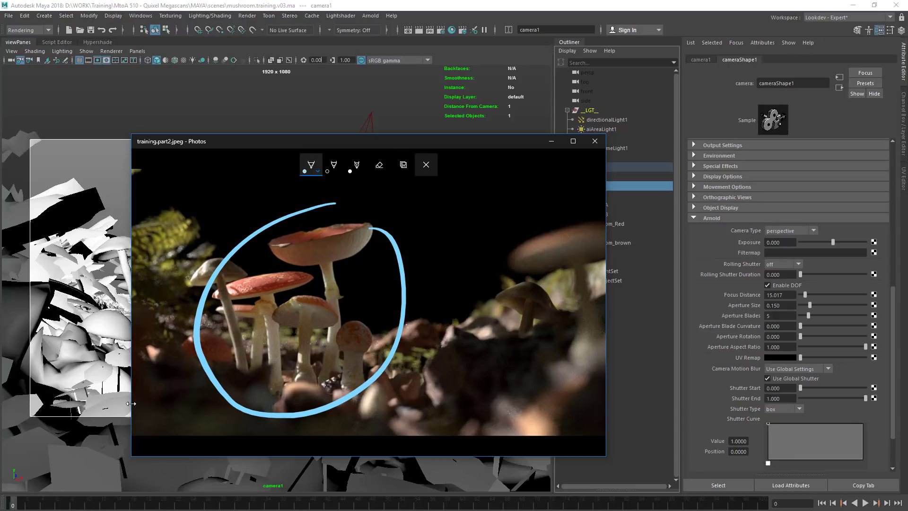
{"action": "left_click", "coordinate": [427, 165]}
- Outline the fern, the small background mushroom and the clover patch in the render image, and discard the ink
{"action": "mouse_move", "coordinate": [192, 200]}
{"action": "left_mouse_down"}
{"action": "mouse_move", "coordinate": [138, 268]}
{"action": "mouse_move", "coordinate": [151, 350]}
{"action": "mouse_move", "coordinate": [197, 261]}
{"action": "left_mouse_up"}
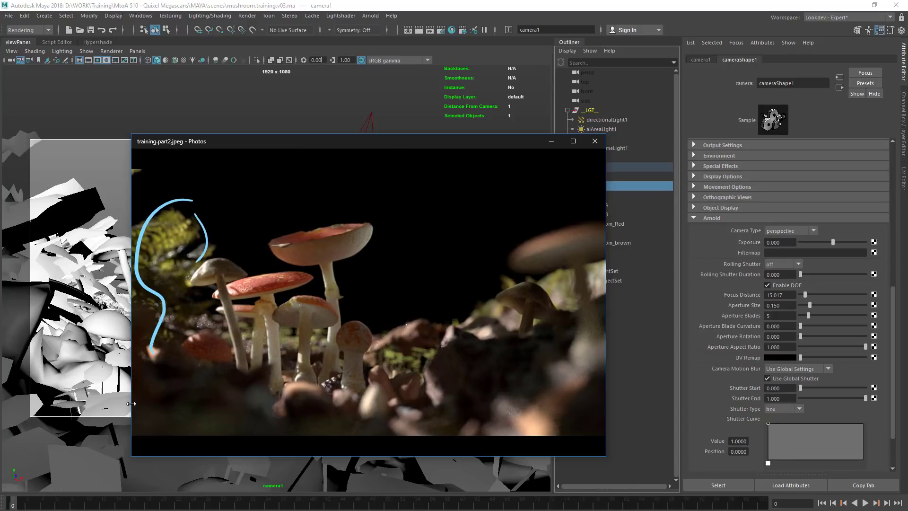
{"action": "left_click_drag", "start_coordinate": [535, 277], "coordinate": [524, 332]}
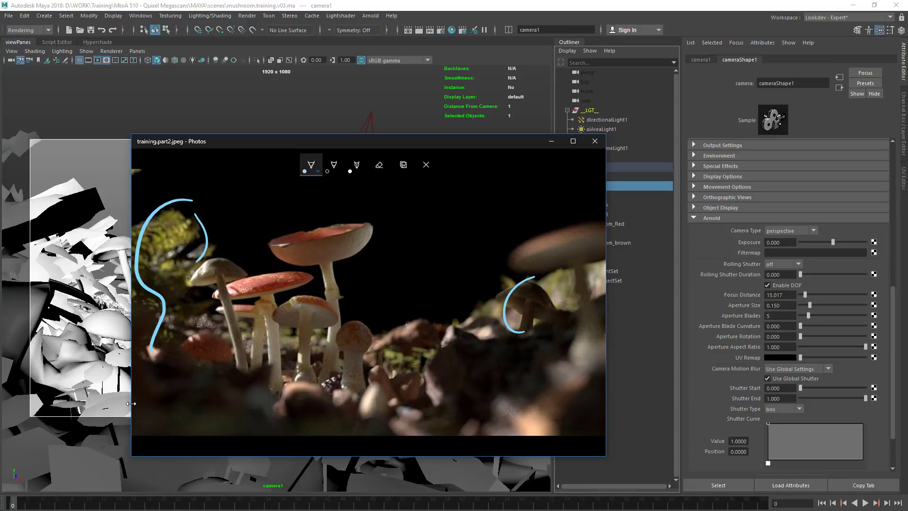
{"action": "left_click_drag", "start_coordinate": [420, 346], "coordinate": [420, 380]}
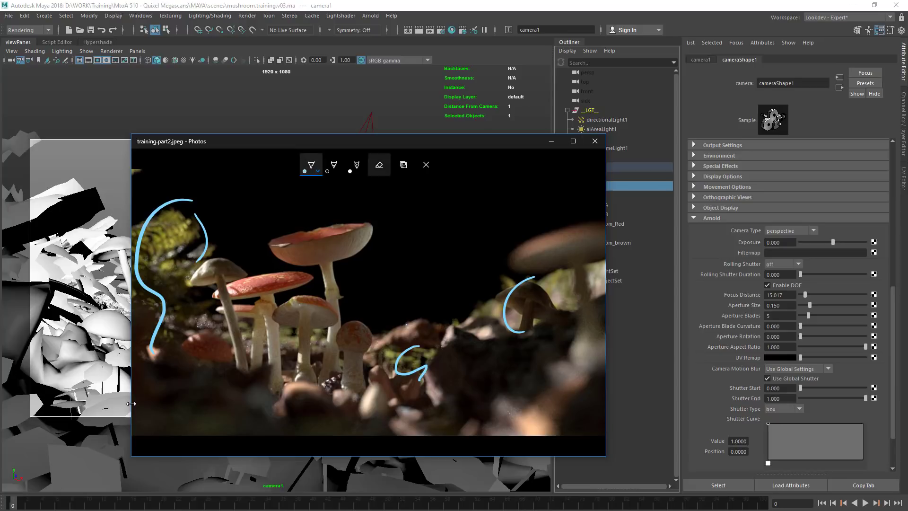
{"action": "left_click", "coordinate": [426, 164]}
{"action": "key", "text": "Return"}
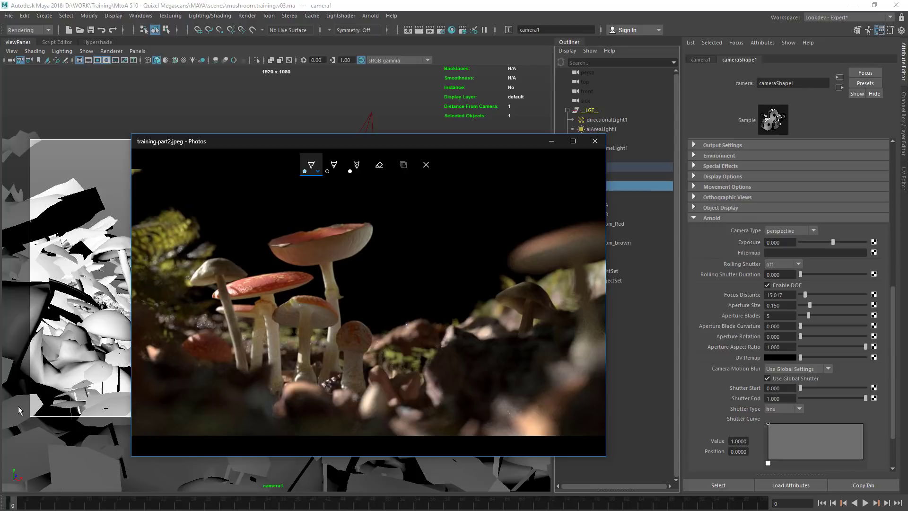
- Bring up the mushrooms.PNG reference in RV, enlarge its window and arrange it side by side with the render image
{"action": "key", "text": "alt+Tab"}
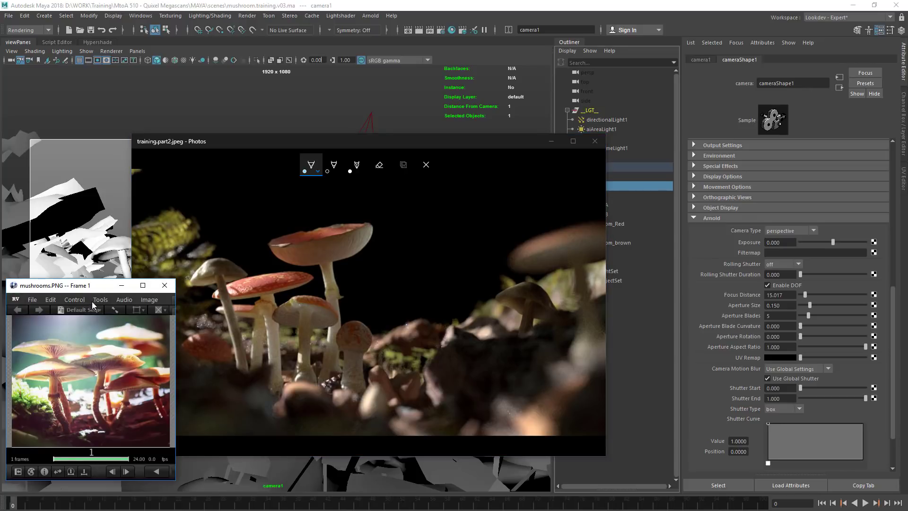
{"action": "left_click_drag", "start_coordinate": [175, 279], "coordinate": [297, 170]}
{"action": "left_click", "coordinate": [336, 138]}
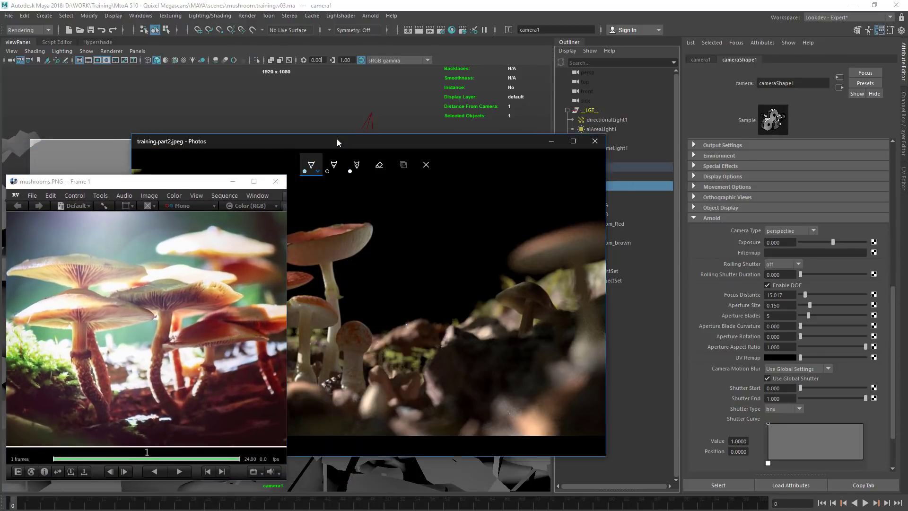
{"action": "left_click_drag", "start_coordinate": [337, 140], "coordinate": [482, 91]}
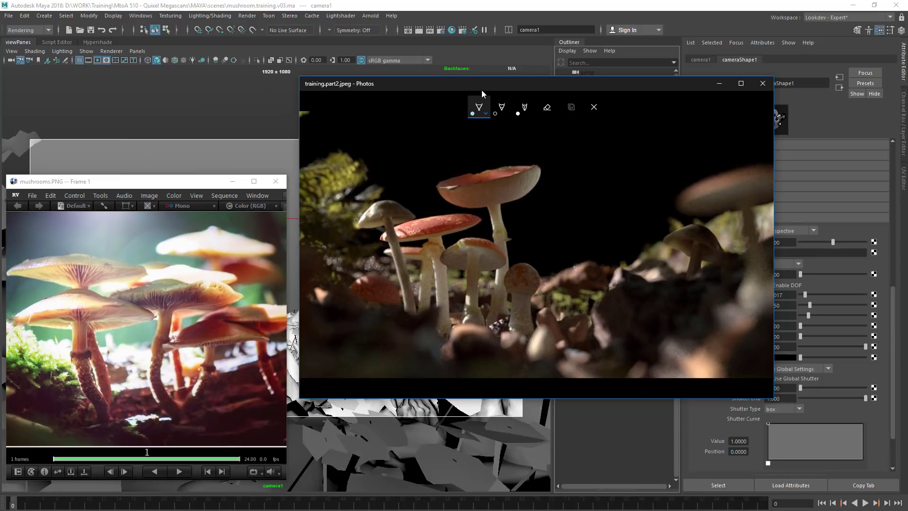
{"action": "left_click", "coordinate": [189, 236]}
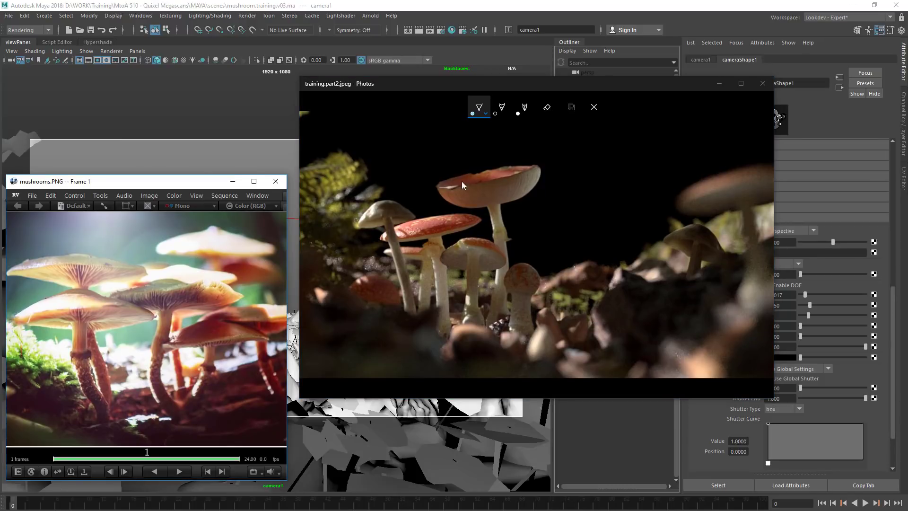
- Mark the light direction on the tallest mushroom, the shaded stems and the ground beside them, and discard the ink
{"action": "left_click_drag", "start_coordinate": [466, 138], "coordinate": [492, 193]}
{"action": "mouse_move", "coordinate": [494, 140]}
{"action": "left_mouse_down"}
{"action": "mouse_move", "coordinate": [512, 194]}
{"action": "mouse_move", "coordinate": [522, 192]}
{"action": "mouse_move", "coordinate": [528, 164]}
{"action": "left_mouse_up"}
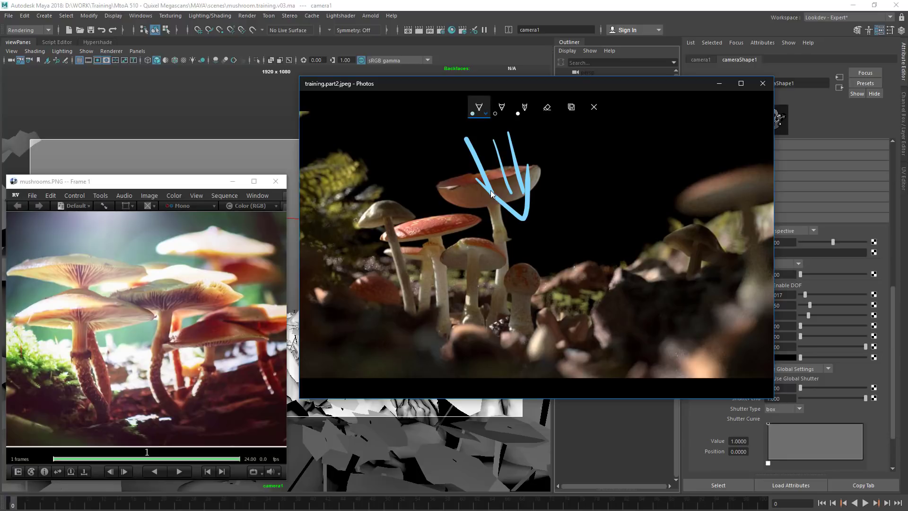
{"action": "mouse_move", "coordinate": [447, 272]}
{"action": "left_mouse_down"}
{"action": "mouse_move", "coordinate": [462, 286]}
{"action": "mouse_move", "coordinate": [491, 287]}
{"action": "left_mouse_up"}
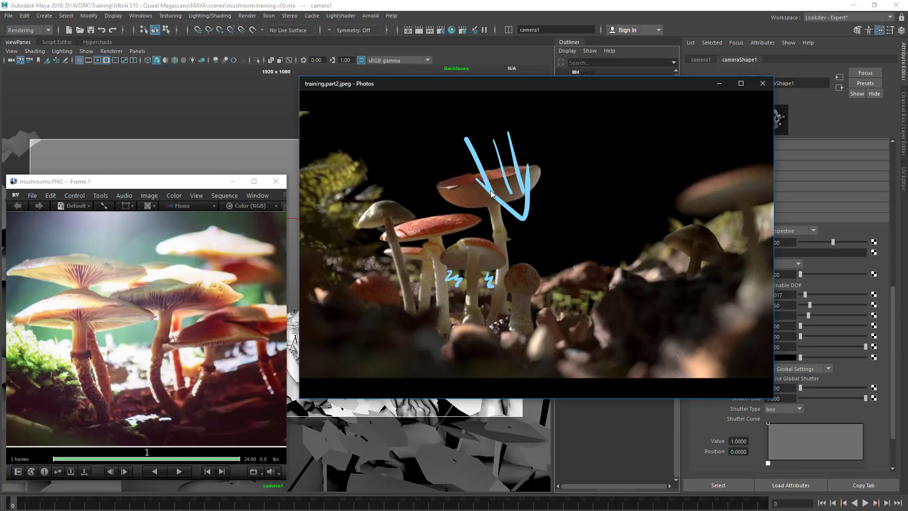
{"action": "mouse_move", "coordinate": [547, 278]}
{"action": "left_mouse_down"}
{"action": "mouse_move", "coordinate": [542, 294]}
{"action": "mouse_move", "coordinate": [565, 260]}
{"action": "left_mouse_up"}
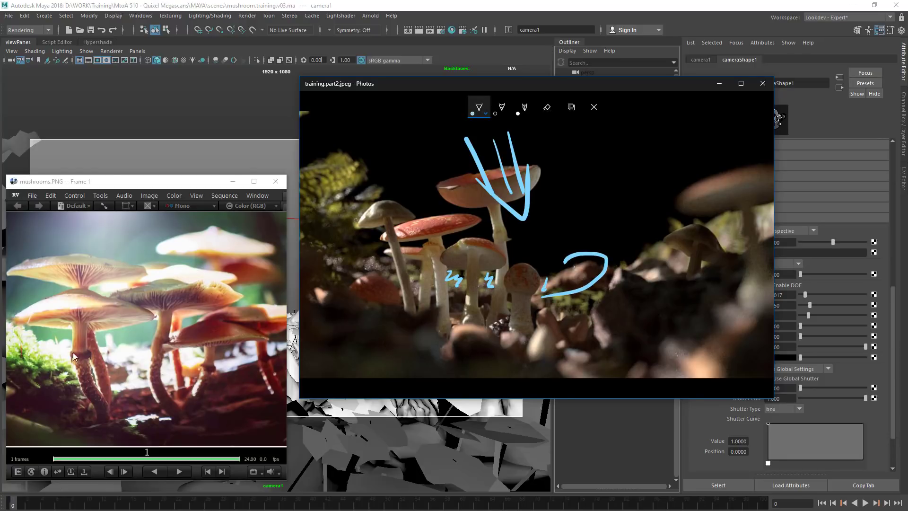
{"action": "left_click", "coordinate": [594, 107]}
{"action": "left_click", "coordinate": [596, 156]}
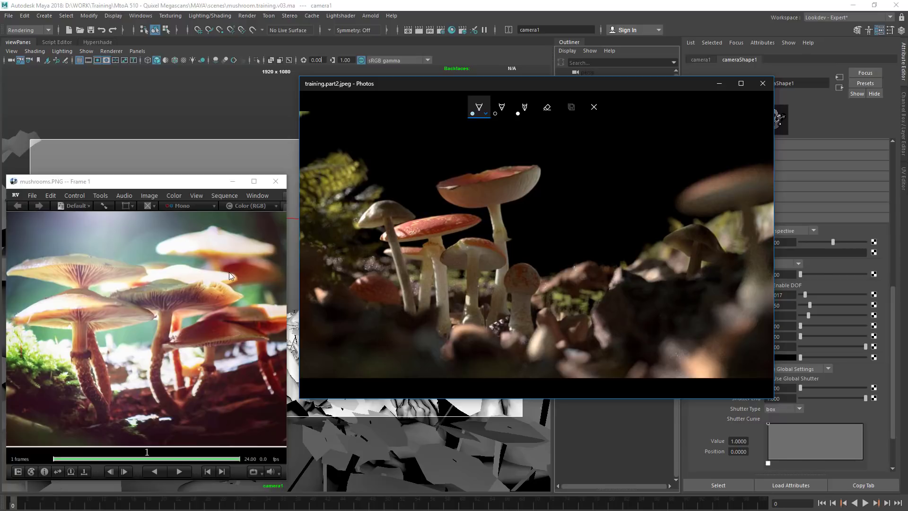
- Sketch a bouncing arrow above the clover and a hatched band over the background mushrooms, and discard the ink
{"action": "mouse_move", "coordinate": [554, 277]}
{"action": "left_mouse_down"}
{"action": "mouse_move", "coordinate": [559, 264]}
{"action": "mouse_move", "coordinate": [557, 318]}
{"action": "mouse_move", "coordinate": [565, 272]}
{"action": "left_mouse_up"}
{"action": "mouse_move", "coordinate": [548, 236]}
{"action": "left_mouse_down"}
{"action": "mouse_move", "coordinate": [541, 247]}
{"action": "mouse_move", "coordinate": [589, 237]}
{"action": "mouse_move", "coordinate": [580, 291]}
{"action": "mouse_move", "coordinate": [592, 258]}
{"action": "mouse_move", "coordinate": [595, 268]}
{"action": "left_mouse_up"}
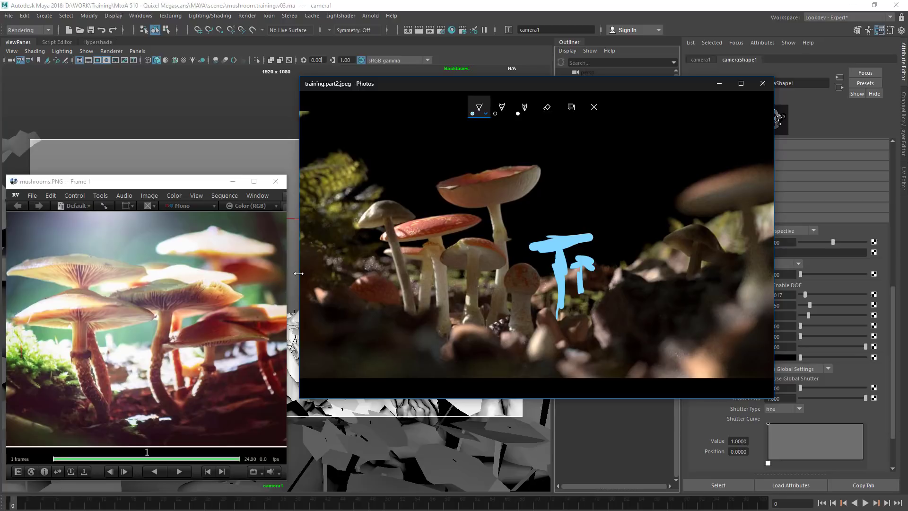
{"action": "mouse_move", "coordinate": [600, 289]}
{"action": "left_mouse_down"}
{"action": "mouse_move", "coordinate": [660, 229]}
{"action": "mouse_move", "coordinate": [772, 200]}
{"action": "left_mouse_up"}
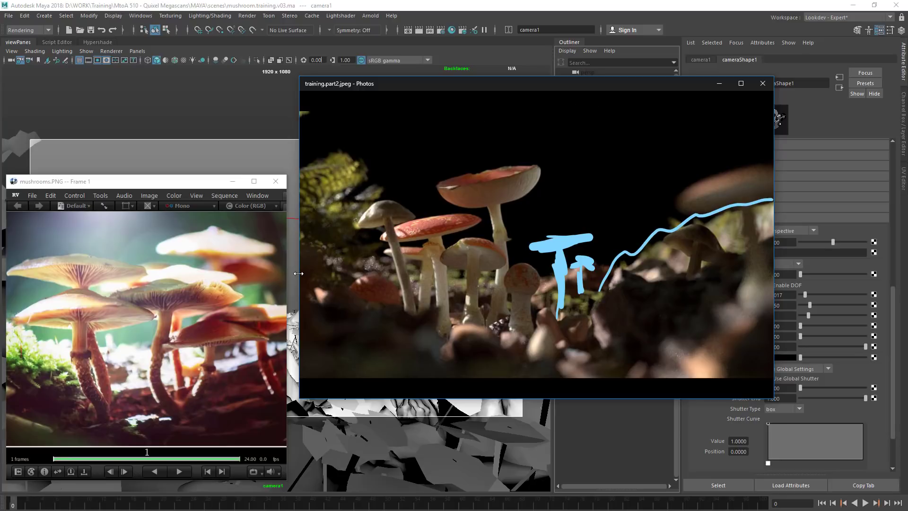
{"action": "mouse_move", "coordinate": [606, 299]}
{"action": "left_mouse_down"}
{"action": "mouse_move", "coordinate": [752, 244]}
{"action": "mouse_move", "coordinate": [766, 232]}
{"action": "mouse_move", "coordinate": [771, 202]}
{"action": "mouse_move", "coordinate": [717, 266]}
{"action": "left_mouse_up"}
{"action": "mouse_move", "coordinate": [714, 220]}
{"action": "left_mouse_down"}
{"action": "mouse_move", "coordinate": [687, 268]}
{"action": "mouse_move", "coordinate": [653, 277]}
{"action": "left_mouse_up"}
{"action": "left_click_drag", "start_coordinate": [636, 268], "coordinate": [613, 303]}
{"action": "left_click", "coordinate": [594, 107]}
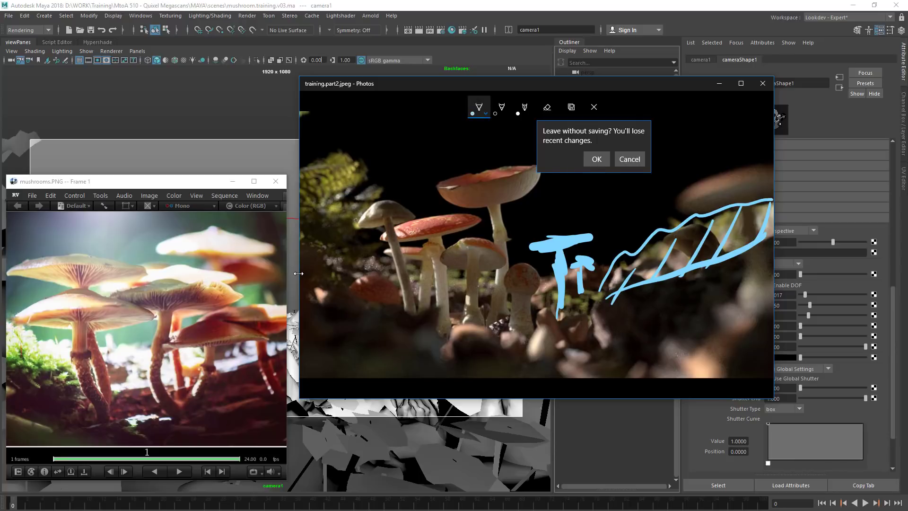
{"action": "key", "text": "Return"}
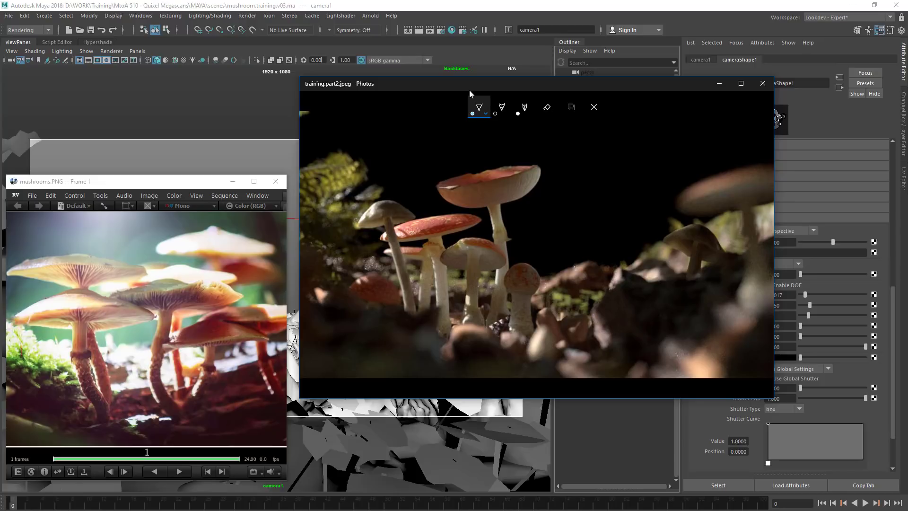
- Leave the drawing mode, minimize the render image and return to the mushroom scene in Maya
{"action": "left_click", "coordinate": [594, 107]}
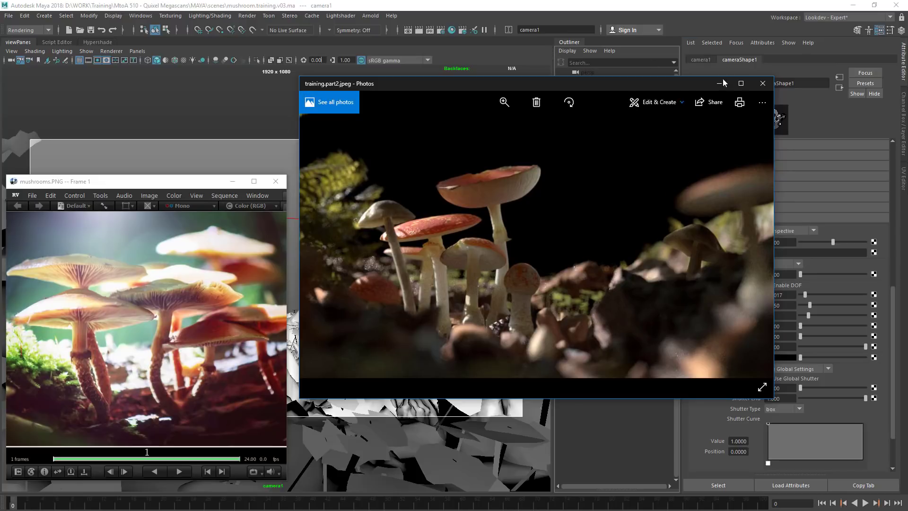
{"action": "left_click", "coordinate": [721, 84]}
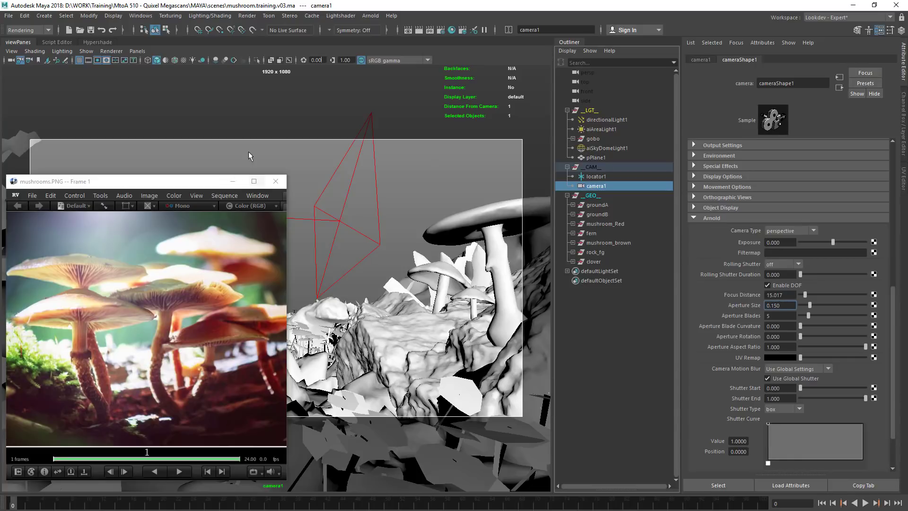
{"action": "left_click", "coordinate": [298, 187]}
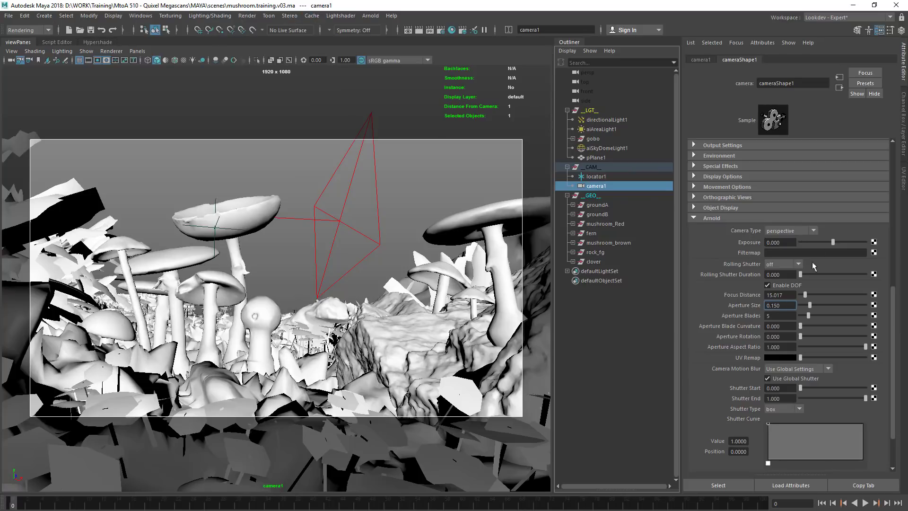
- Disable depth of field on camera1 and show the whole scene in the persp view
{"action": "left_click", "coordinate": [781, 285]}
{"action": "key", "text": "space"}
{"action": "left_click_drag", "start_coordinate": [283, 308], "coordinate": [286, 280]}
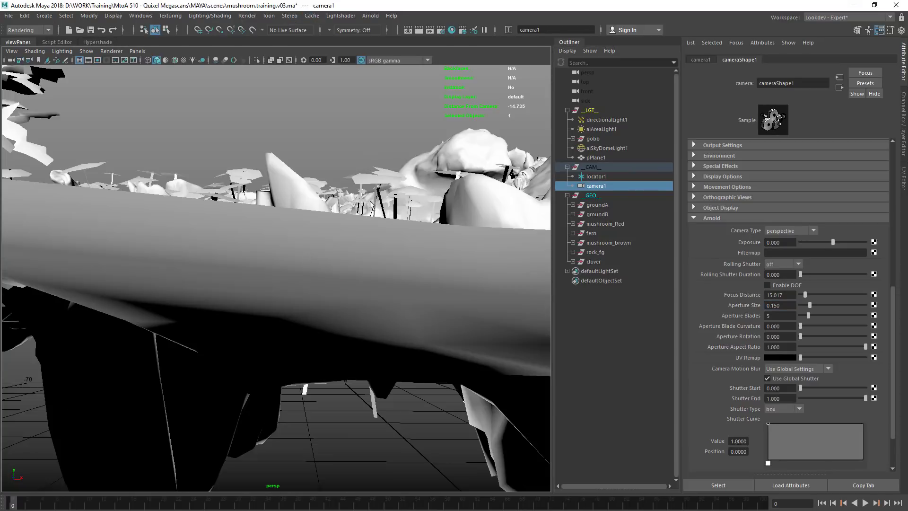
{"action": "left_click_drag", "start_coordinate": [370, 205], "coordinate": [242, 258], "text": "alt"}
{"action": "right_click_drag", "start_coordinate": [331, 239], "coordinate": [291, 255], "text": "alt"}
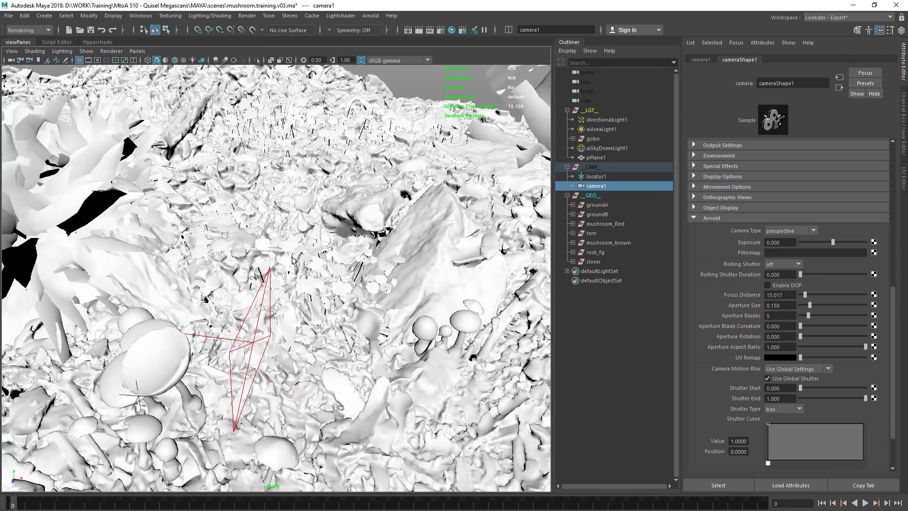
{"action": "right_click_drag", "start_coordinate": [408, 209], "coordinate": [256, 273], "text": "alt"}
{"action": "left_click_drag", "start_coordinate": [257, 277], "coordinate": [287, 171], "text": "alt"}
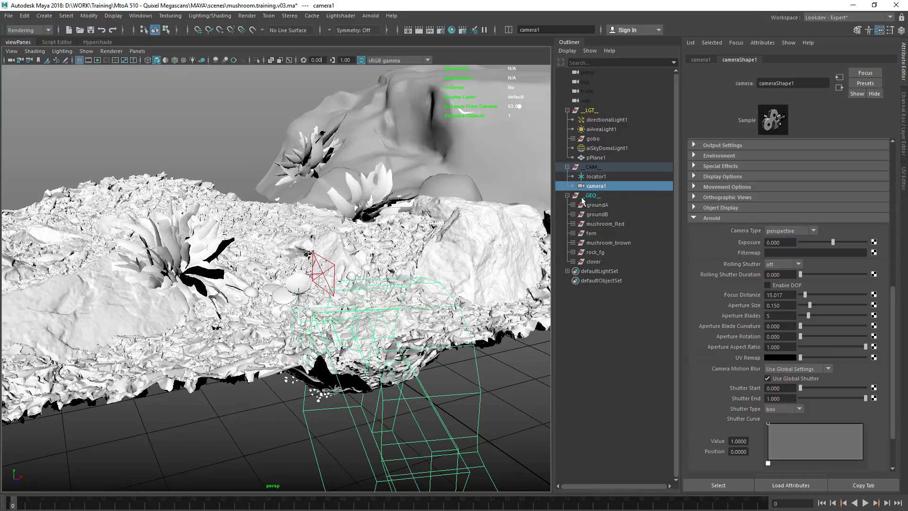
- Set the viewport sky radius of aiSkyDomeLight1 to 1
{"action": "left_click", "coordinate": [608, 148]}
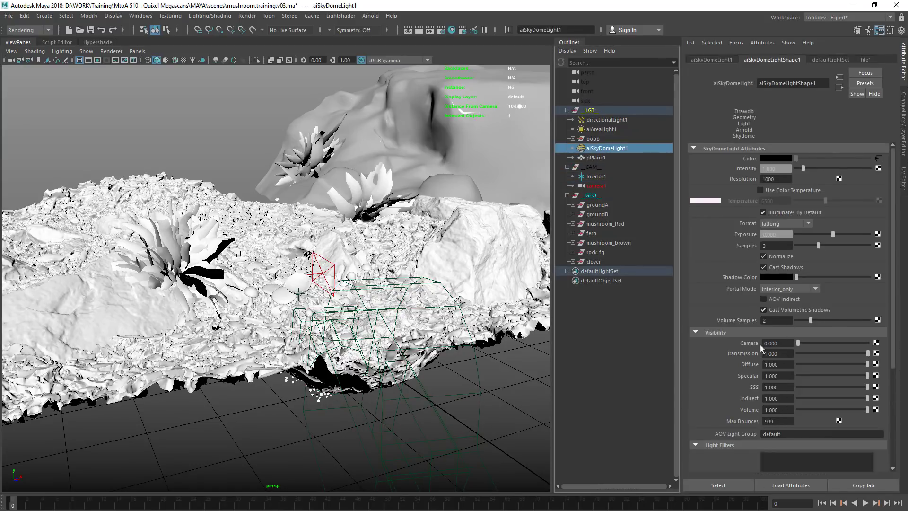
{"action": "scroll", "coordinate": [759, 344], "scroll_direction": "down", "scroll_amount": 5}
{"action": "left_click", "coordinate": [738, 437]}
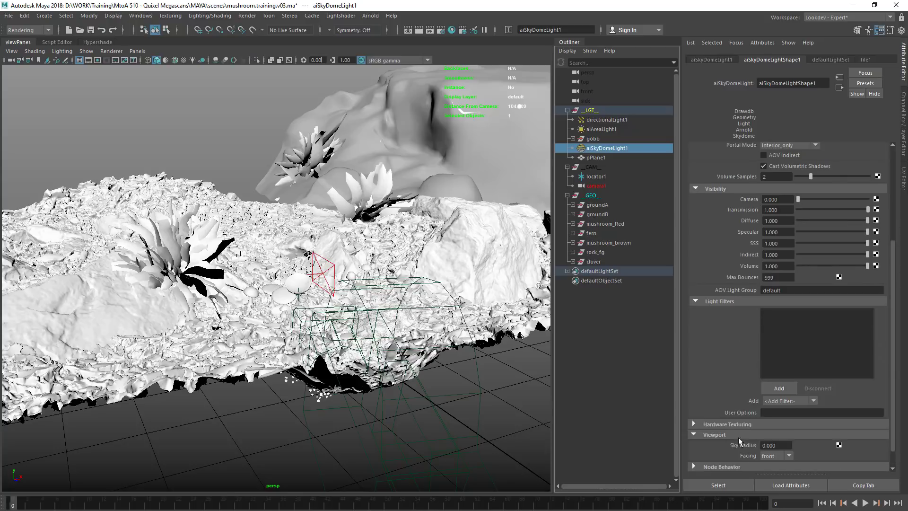
{"action": "left_click_drag", "start_coordinate": [762, 443], "coordinate": [741, 449]}
{"action": "type", "text": "1"}
{"action": "key", "text": "Return"}
- Locate the small skydome below the ground geometry and select it in the scene
{"action": "right_click_drag", "start_coordinate": [346, 200], "coordinate": [225, 232], "text": "alt"}
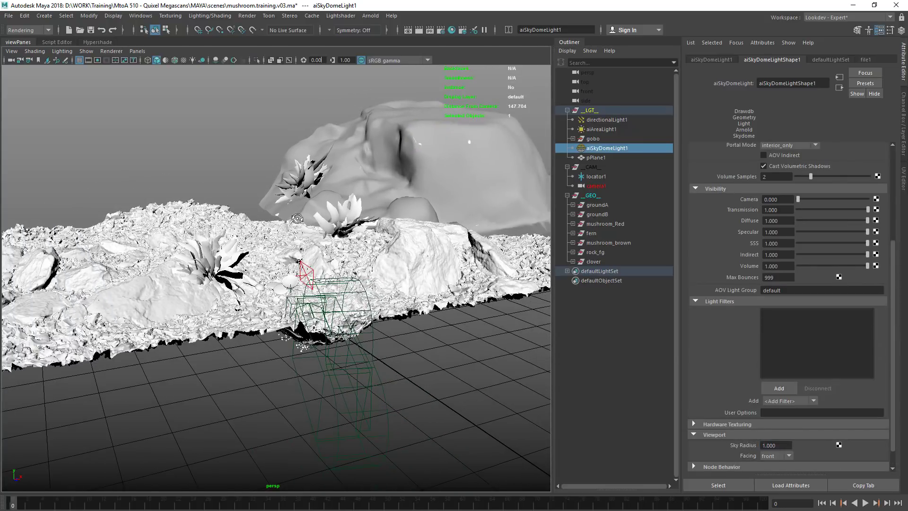
{"action": "left_click_drag", "start_coordinate": [296, 216], "coordinate": [333, 203], "text": "alt"}
{"action": "left_click", "coordinate": [284, 354]}
{"action": "left_click_drag", "start_coordinate": [284, 354], "coordinate": [298, 277], "text": "alt"}
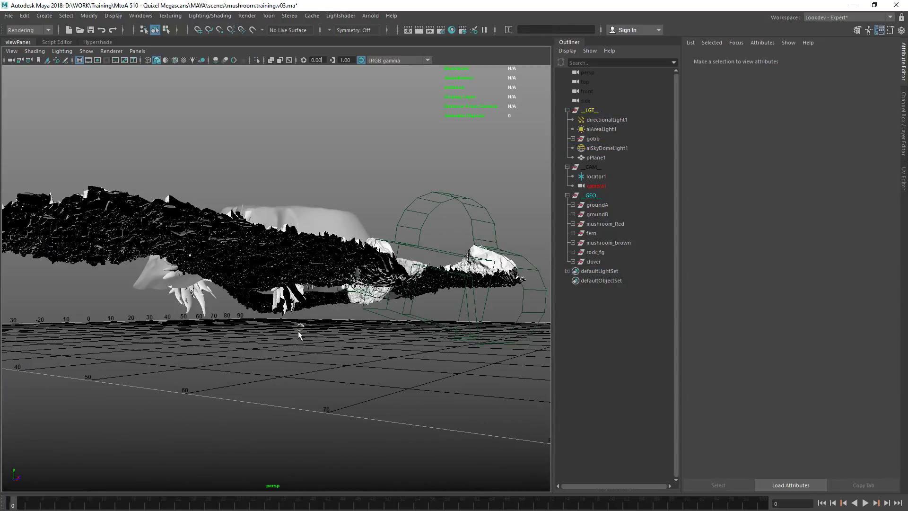
{"action": "left_click", "coordinate": [300, 330]}
{"action": "left_click", "coordinate": [300, 327]}
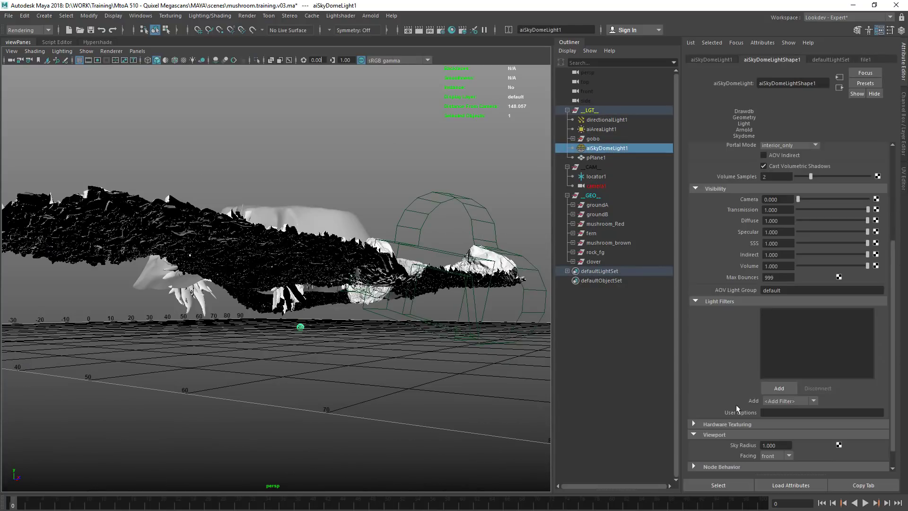
- Set the viewport sky radius of aiSkyDomeLight1 to 10000 and view the scene from farther away
{"action": "left_click", "coordinate": [767, 445]}
{"action": "type", "text": "10000"}
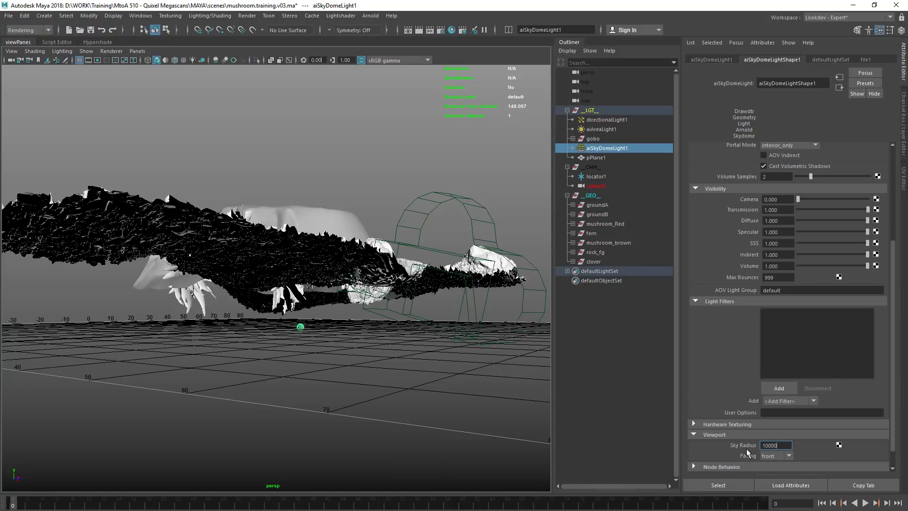
{"action": "key", "text": "Return"}
{"action": "left_click_drag", "start_coordinate": [337, 213], "coordinate": [247, 232], "text": "alt"}
{"action": "scroll", "coordinate": [247, 232], "scroll_direction": "down", "scroll_amount": 6}
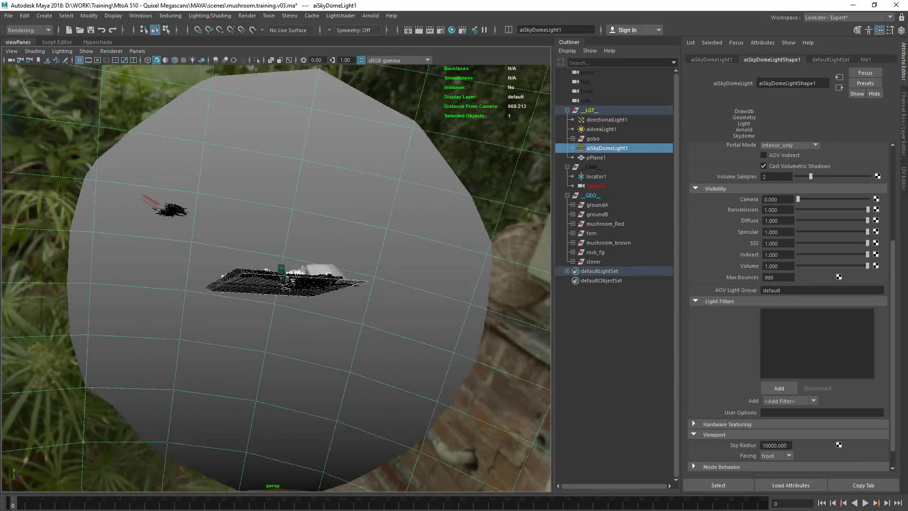
- Reduce the skydome's viewport sky radius to 1000 and inspect the environment image surrounding the scene
{"action": "key", "text": "bracketleft"}
{"action": "left_click", "coordinate": [774, 446]}
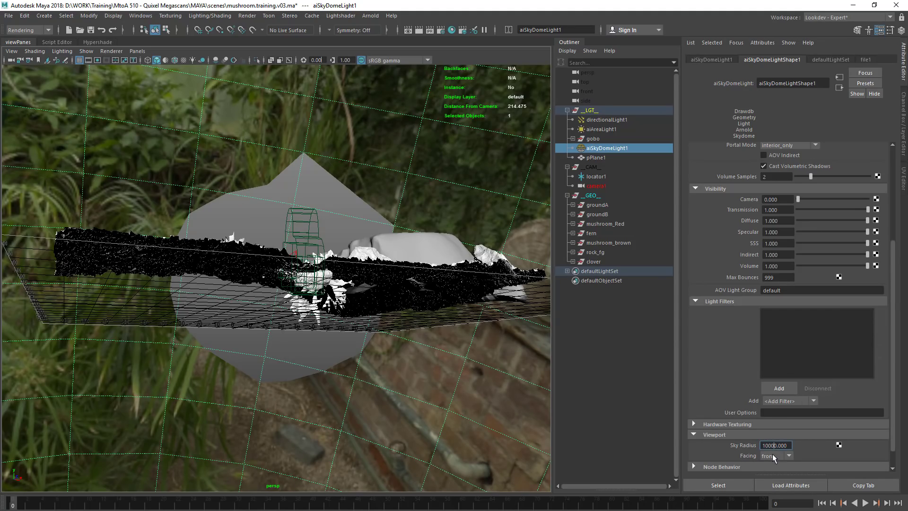
{"action": "key", "text": "Return"}
{"action": "scroll", "coordinate": [221, 218], "scroll_direction": "down", "scroll_amount": 4}
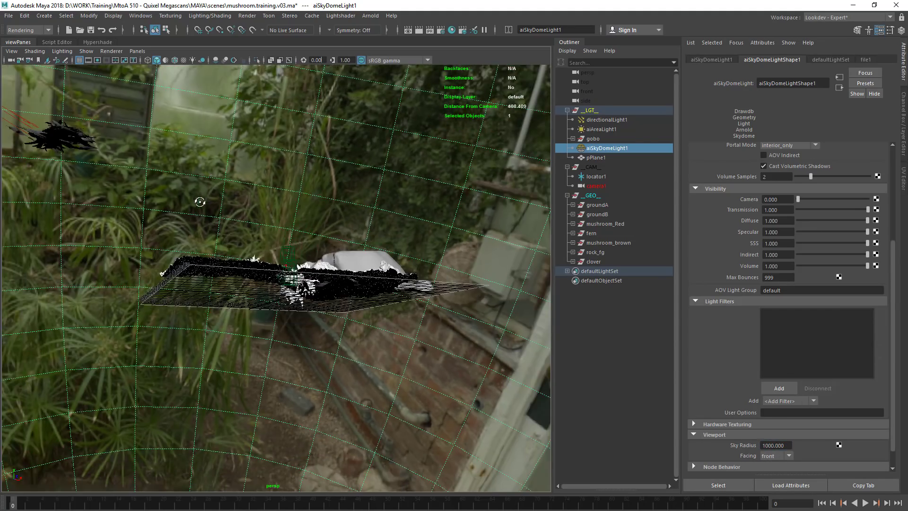
{"action": "left_click_drag", "start_coordinate": [201, 203], "coordinate": [295, 178], "text": "alt"}
{"action": "left_click_drag", "start_coordinate": [222, 252], "coordinate": [281, 256], "text": "alt"}
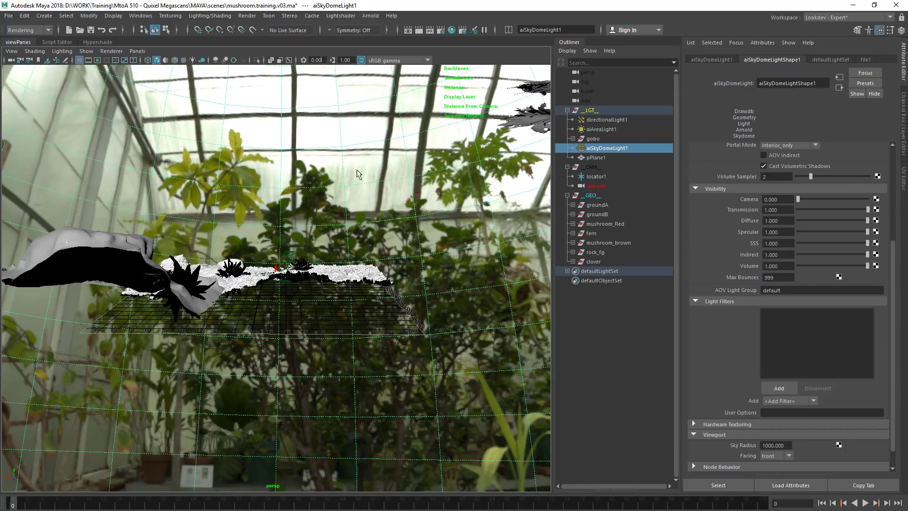
{"action": "left_click_drag", "start_coordinate": [257, 212], "coordinate": [284, 246], "text": "alt"}
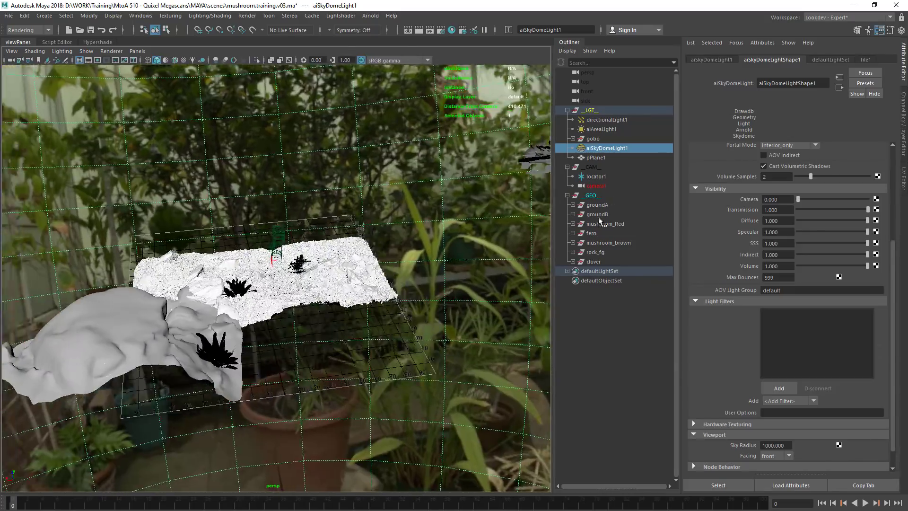
- Turn on LOD visibility for pPlane1 in its object display settings
{"action": "left_click", "coordinate": [597, 158]}
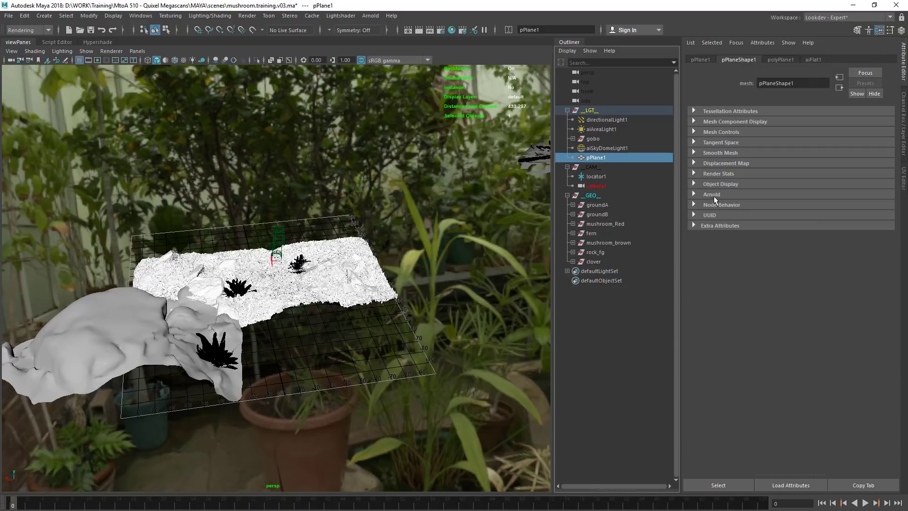
{"action": "left_click", "coordinate": [721, 184]}
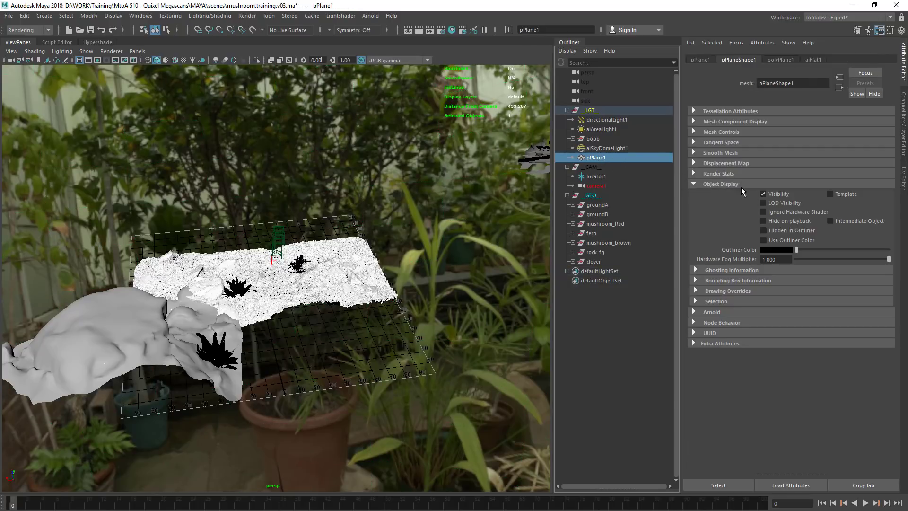
{"action": "left_click", "coordinate": [783, 204]}
- Examine how the shown plane sits around the ground, the mushrooms and the render camera
{"action": "left_click_drag", "start_coordinate": [265, 265], "coordinate": [334, 283], "text": "alt"}
{"action": "right_click_drag", "start_coordinate": [198, 288], "coordinate": [335, 257], "text": "alt"}
{"action": "middle_click_drag", "start_coordinate": [336, 257], "coordinate": [198, 284], "text": "alt"}
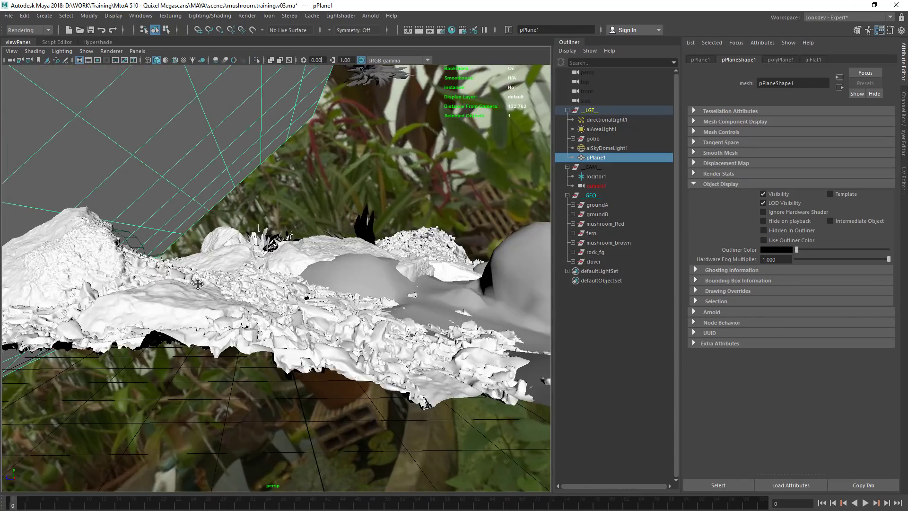
{"action": "left_click_drag", "start_coordinate": [198, 284], "coordinate": [228, 305], "text": "alt"}
{"action": "right_click_drag", "start_coordinate": [227, 304], "coordinate": [318, 264], "text": "alt"}
{"action": "middle_click_drag", "start_coordinate": [318, 265], "coordinate": [245, 273], "text": "alt"}
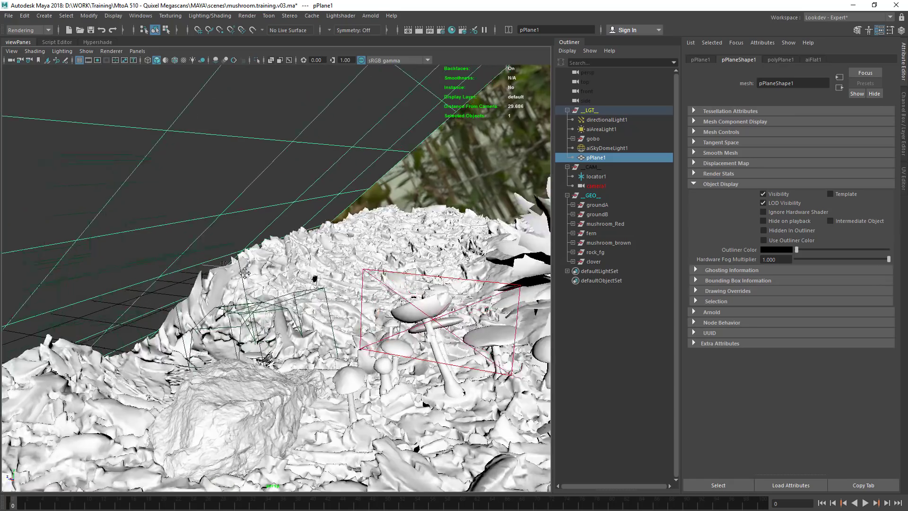
{"action": "left_click_drag", "start_coordinate": [244, 273], "coordinate": [388, 264], "text": "alt"}
{"action": "middle_click_drag", "start_coordinate": [329, 277], "coordinate": [332, 307], "text": "alt"}
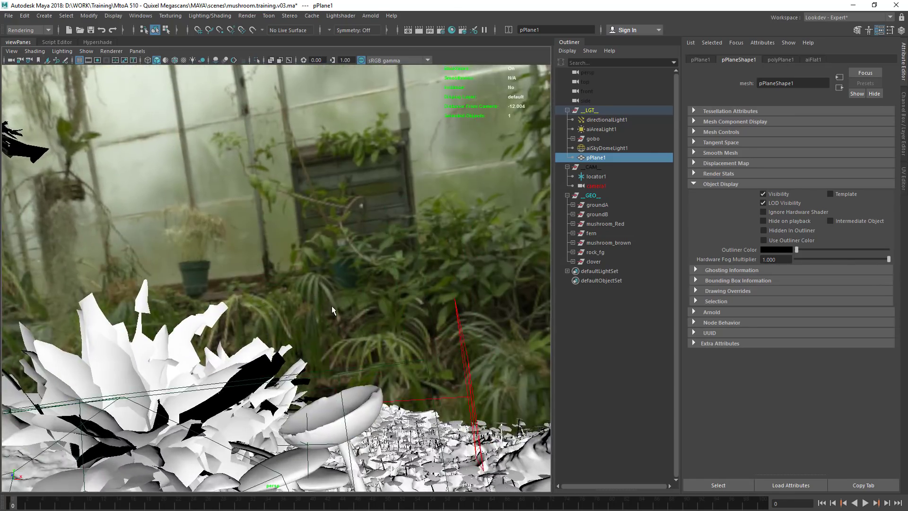
{"action": "left_click_drag", "start_coordinate": [333, 310], "coordinate": [333, 233], "text": "alt"}
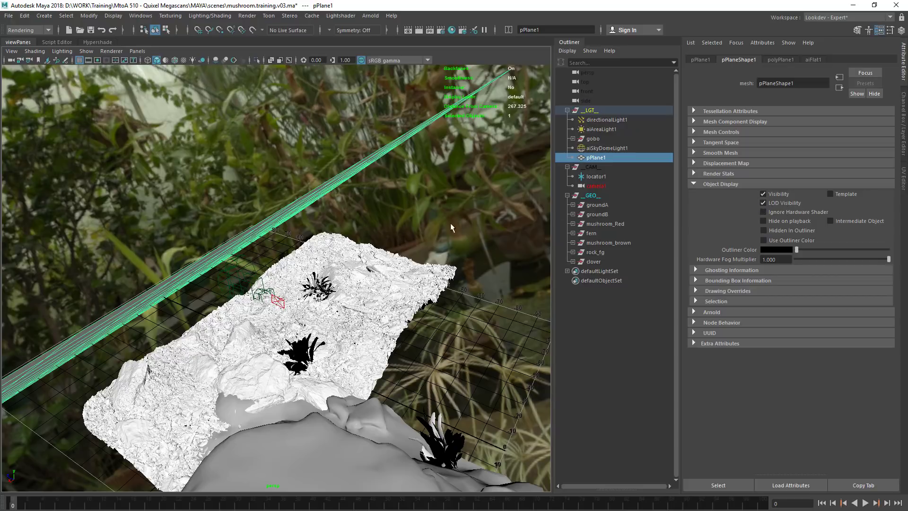
- Check the plane's aiFlat shader and turn off LOD visibility for pPlane1
{"action": "left_click", "coordinate": [814, 59]}
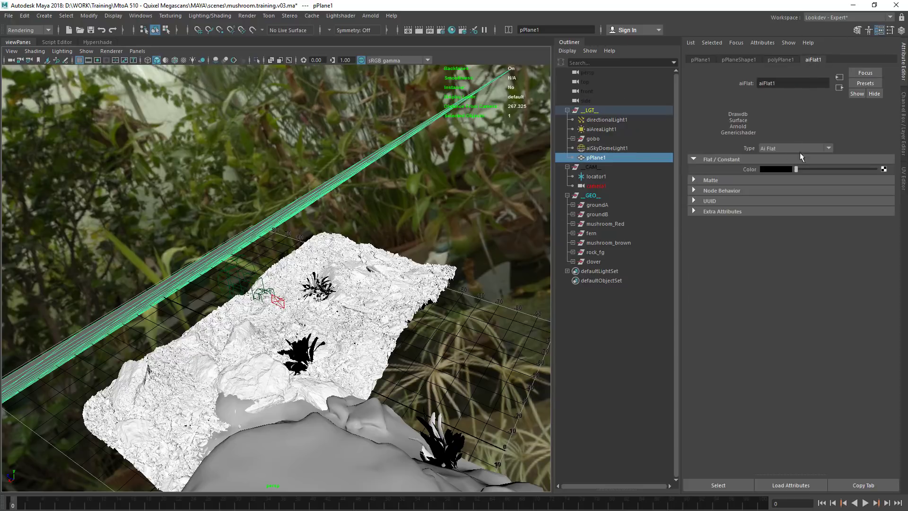
{"action": "left_click", "coordinate": [728, 60]}
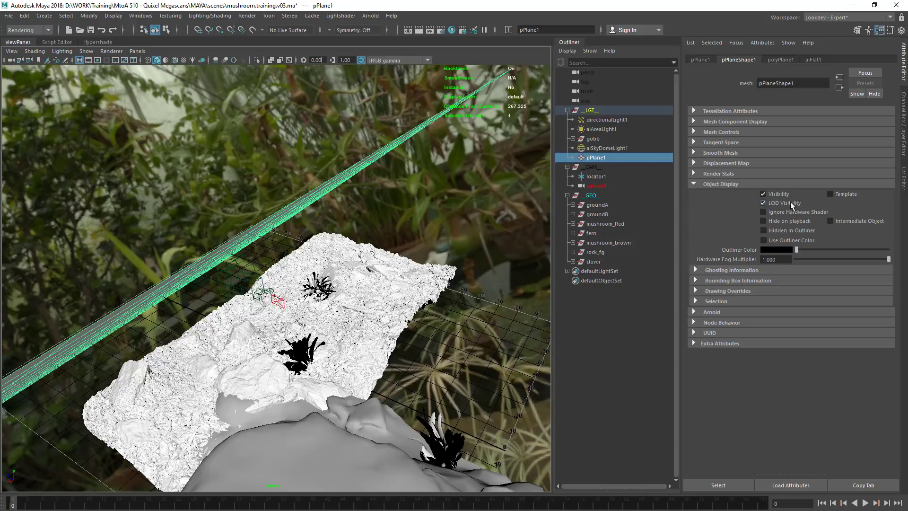
{"action": "left_click_drag", "start_coordinate": [276, 264], "coordinate": [312, 252], "text": "alt"}
{"action": "right_click_drag", "start_coordinate": [313, 253], "coordinate": [346, 237], "text": "alt"}
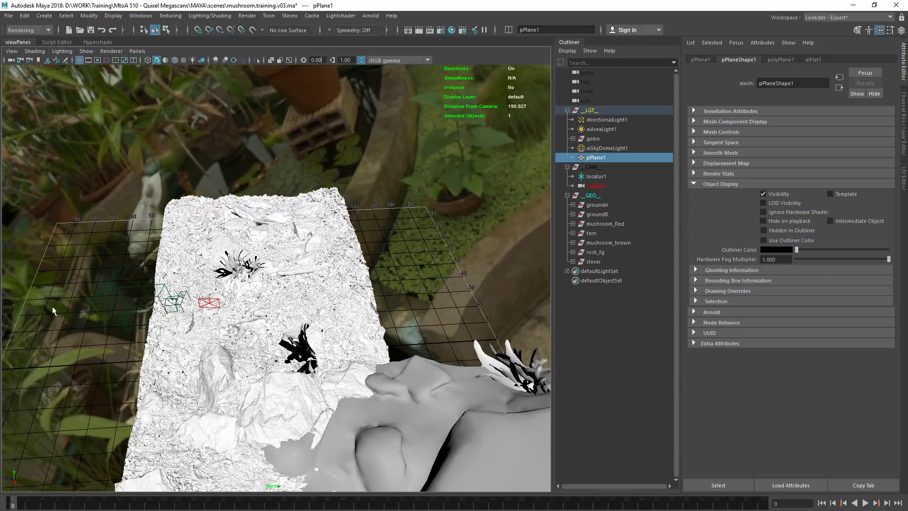
- Switch to training.part2.jpeg in Photos, sketch an ellipse above the mushrooms with downward strokes for the overhead light, and close the image
{"action": "key", "text": "alt+Tab"}
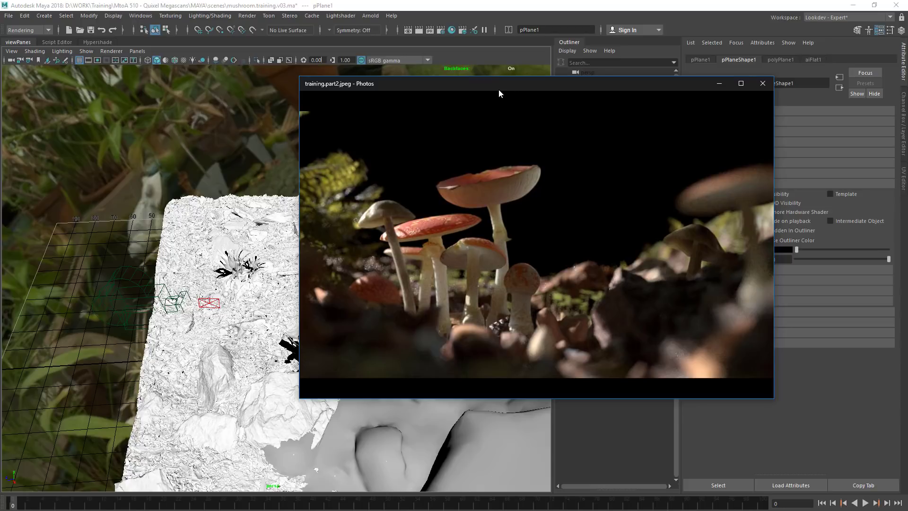
{"action": "mouse_move", "coordinate": [541, 129]}
{"action": "left_mouse_down"}
{"action": "mouse_move", "coordinate": [602, 124]}
{"action": "mouse_move", "coordinate": [497, 124]}
{"action": "left_mouse_up"}
{"action": "left_click_drag", "start_coordinate": [588, 165], "coordinate": [577, 269]}
{"action": "left_click_drag", "start_coordinate": [549, 180], "coordinate": [539, 282]}
{"action": "left_click_drag", "start_coordinate": [512, 176], "coordinate": [494, 280]}
{"action": "left_click_drag", "start_coordinate": [438, 194], "coordinate": [433, 243]}
{"action": "left_click_drag", "start_coordinate": [396, 192], "coordinate": [386, 257]}
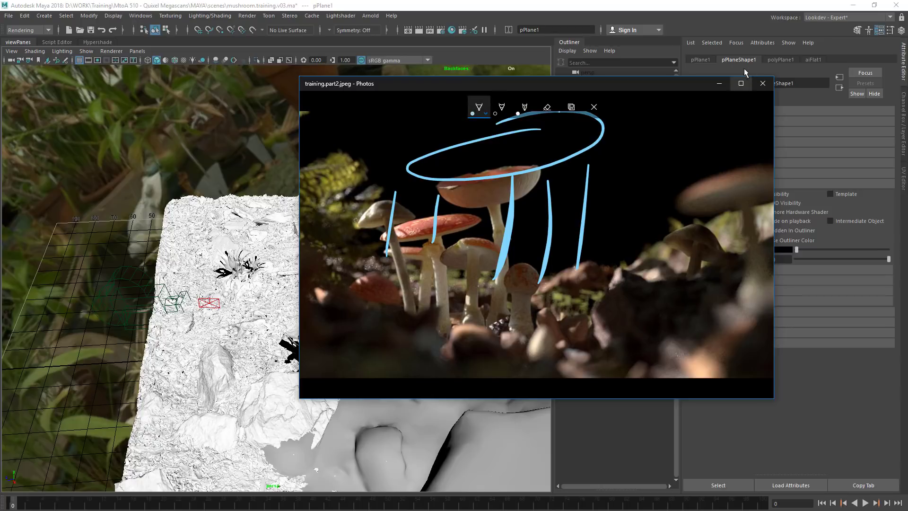
{"action": "left_click", "coordinate": [763, 83]}
- Create a new Arnold area light in the scene
{"action": "right_click_drag", "start_coordinate": [337, 260], "coordinate": [293, 273], "text": "alt"}
{"action": "left_click", "coordinate": [425, 208]}
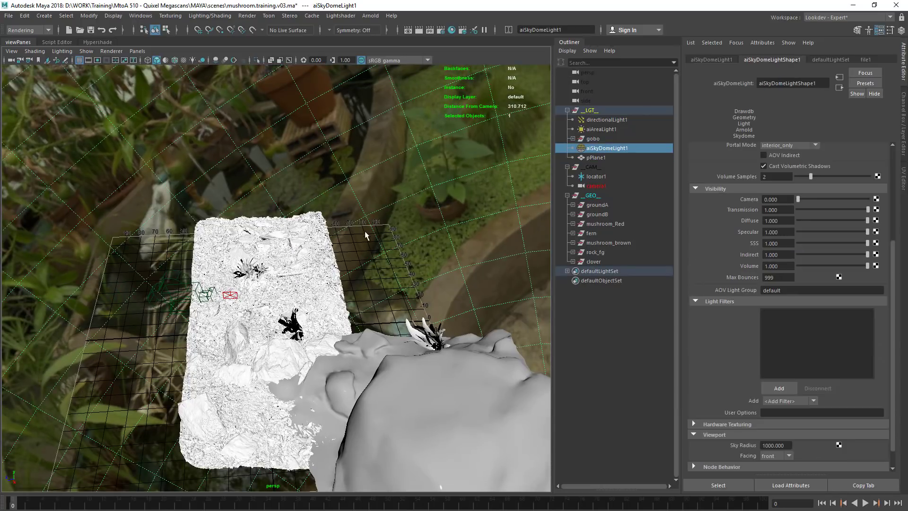
{"action": "left_click_drag", "start_coordinate": [365, 235], "coordinate": [373, 219], "text": "alt"}
{"action": "left_click", "coordinate": [365, 15]}
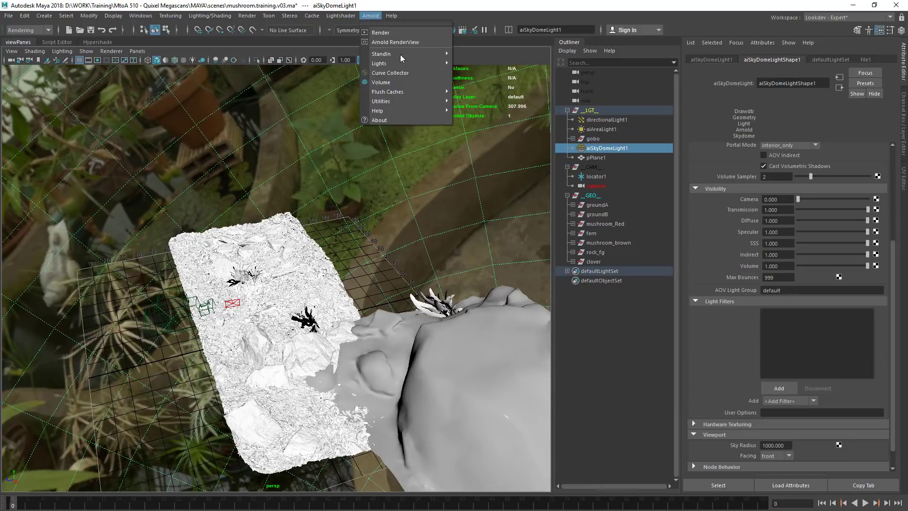
{"action": "mouse_move", "coordinate": [407, 65]}
{"action": "left_click", "coordinate": [480, 73]}
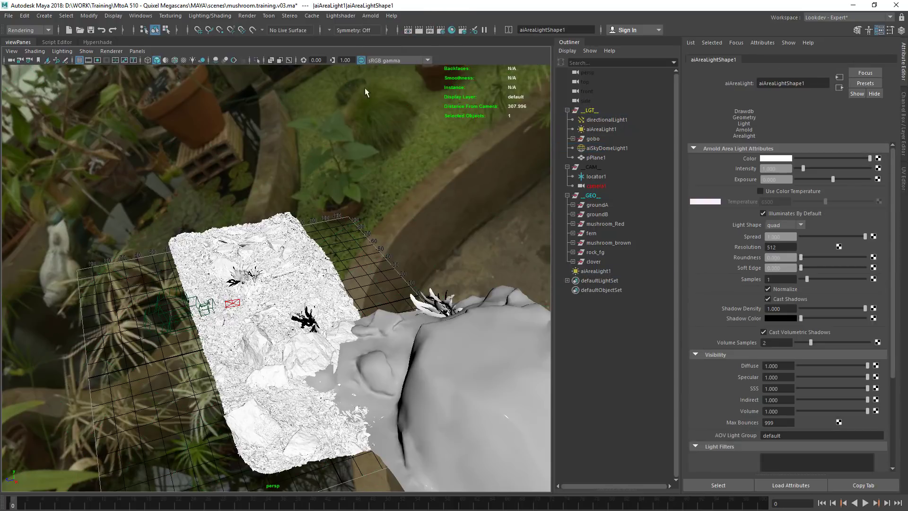
- Open Light Control and look through the new area light outside the __LGT__ group
{"action": "left_click", "coordinate": [340, 16]}
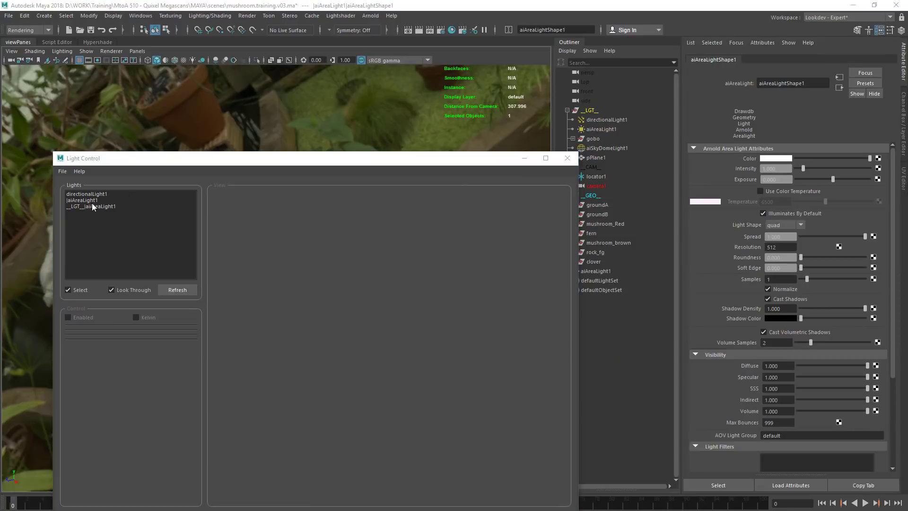
{"action": "left_click", "coordinate": [94, 200]}
{"action": "left_click_drag", "start_coordinate": [280, 157], "coordinate": [338, 101]}
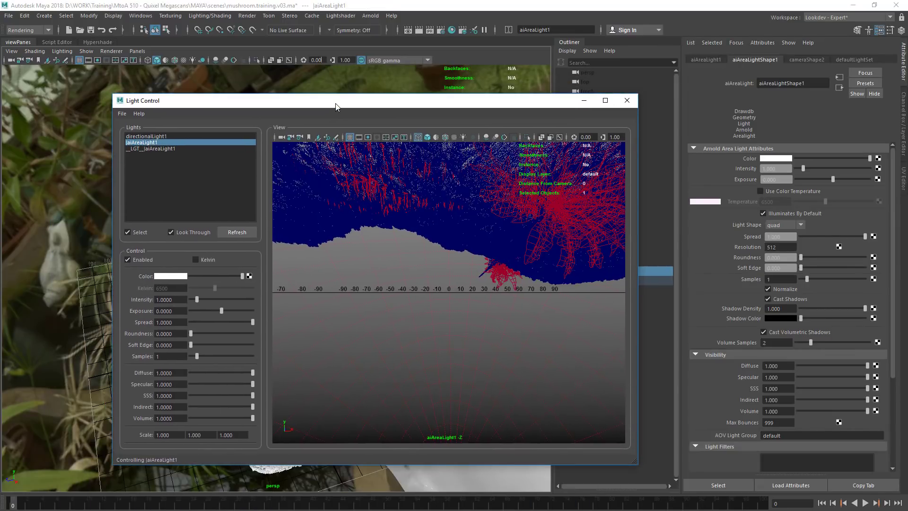
- Aim the new area light down at the ground through its own view, with shaded display on
{"action": "mouse_move", "coordinate": [331, 239]}
{"action": "left_mouse_down", "text": "alt"}
{"action": "mouse_move", "coordinate": [443, 238]}
{"action": "mouse_move", "coordinate": [425, 294]}
{"action": "mouse_move", "coordinate": [438, 263]}
{"action": "mouse_move", "coordinate": [440, 189]}
{"action": "mouse_move", "coordinate": [411, 281]}
{"action": "mouse_move", "coordinate": [422, 320]}
{"action": "left_mouse_up", "text": "alt"}
{"action": "key", "text": "5"}
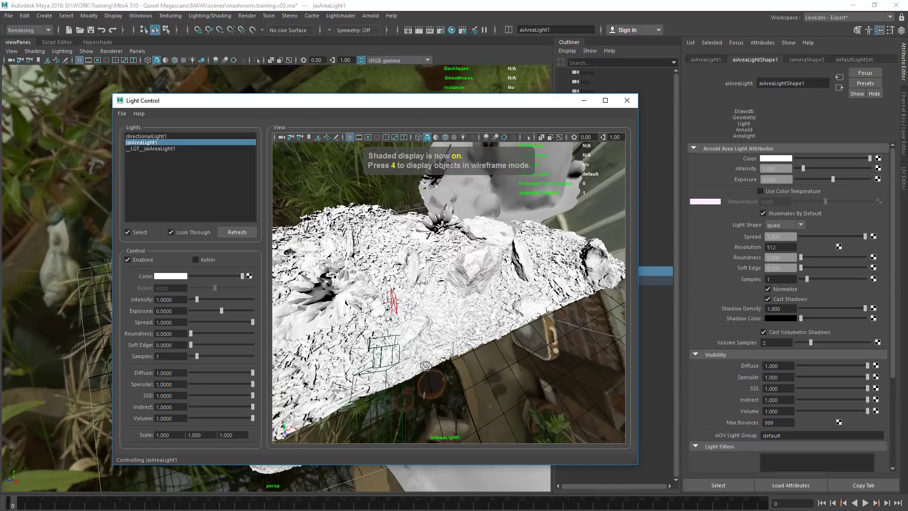
{"action": "left_click_drag", "start_coordinate": [425, 366], "coordinate": [446, 280], "text": "alt"}
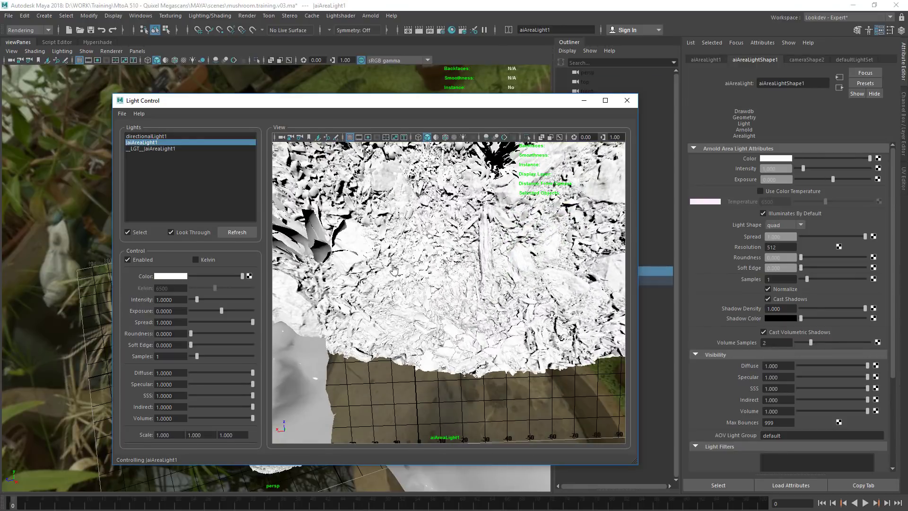
{"action": "left_click_drag", "start_coordinate": [379, 101], "coordinate": [398, 91]}
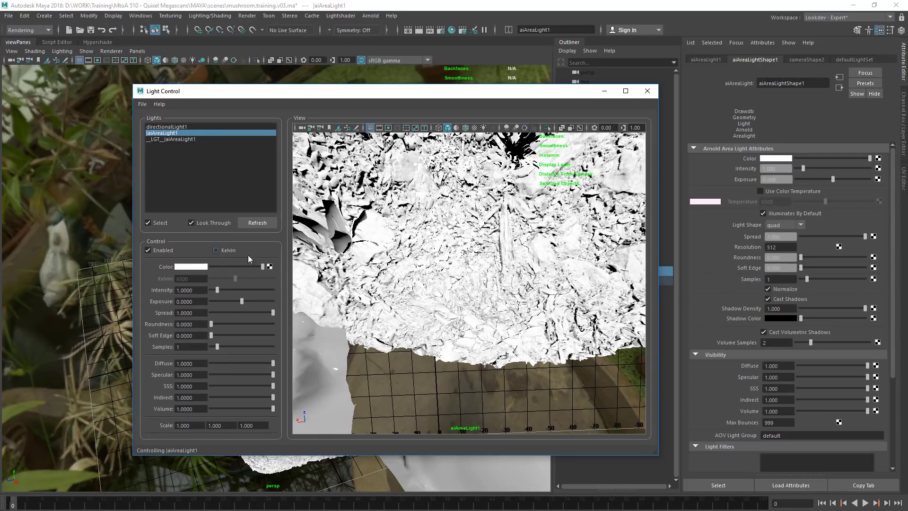
- Scale the new area light uniformly to about 10.569, raise it higher above the ground, and close Light Control
{"action": "left_click_drag", "start_coordinate": [593, 91], "coordinate": [824, 96]}
{"action": "left_click_drag", "start_coordinate": [132, 345], "coordinate": [222, 302], "text": "alt"}
{"action": "right_click_drag", "start_coordinate": [222, 303], "coordinate": [251, 302], "text": "alt"}
{"action": "middle_click_drag", "start_coordinate": [251, 302], "coordinate": [268, 276], "text": "alt"}
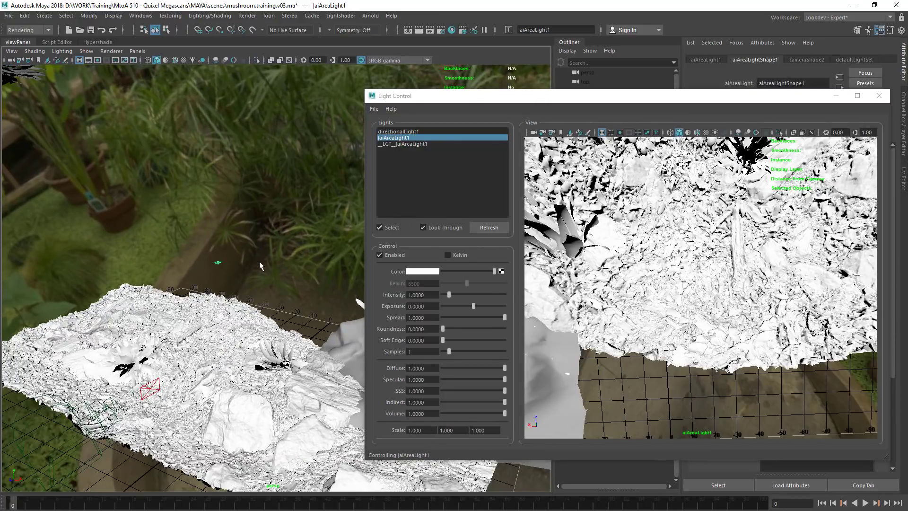
{"action": "left_click_drag", "start_coordinate": [259, 267], "coordinate": [194, 250], "text": "alt"}
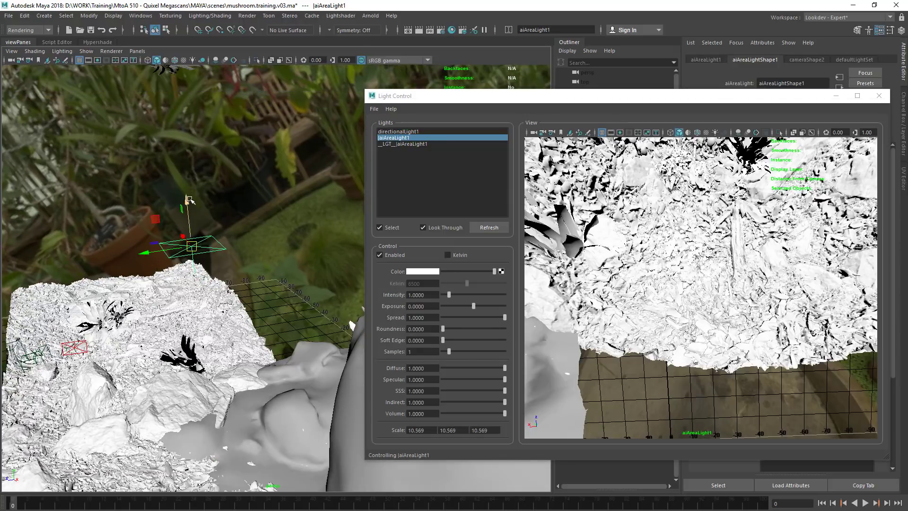
{"action": "left_click_drag", "start_coordinate": [189, 200], "coordinate": [155, 207]}
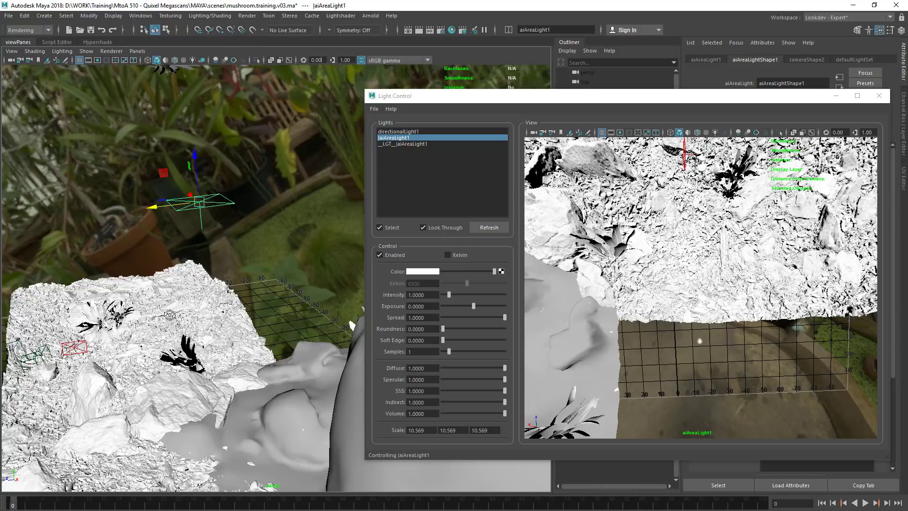
{"action": "left_click_drag", "start_coordinate": [169, 315], "coordinate": [162, 328], "text": "alt"}
{"action": "left_click_drag", "start_coordinate": [639, 96], "coordinate": [347, 144]}
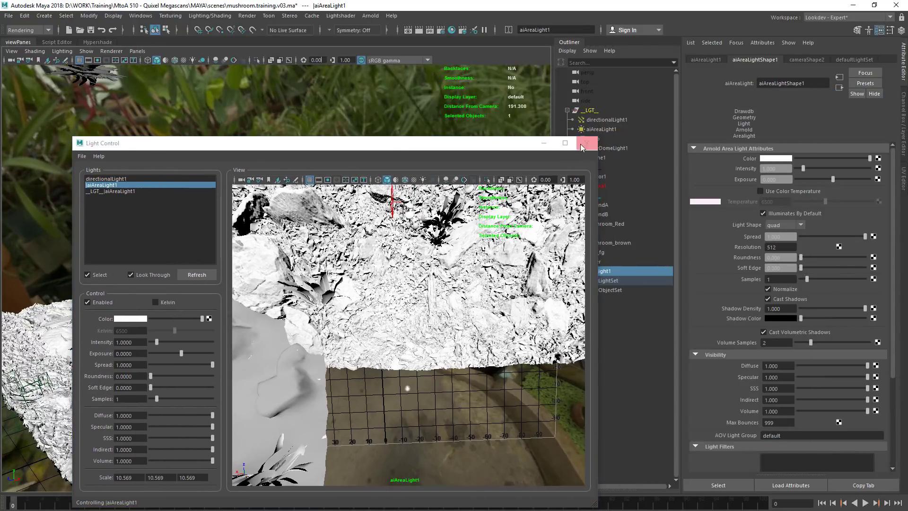
{"action": "left_click", "coordinate": [584, 144]}
- Start an Arnold render of the scene through cameraShape1
{"action": "left_click_drag", "start_coordinate": [251, 242], "coordinate": [303, 232], "text": "alt"}
{"action": "middle_click_drag", "start_coordinate": [303, 232], "coordinate": [331, 194], "text": "alt"}
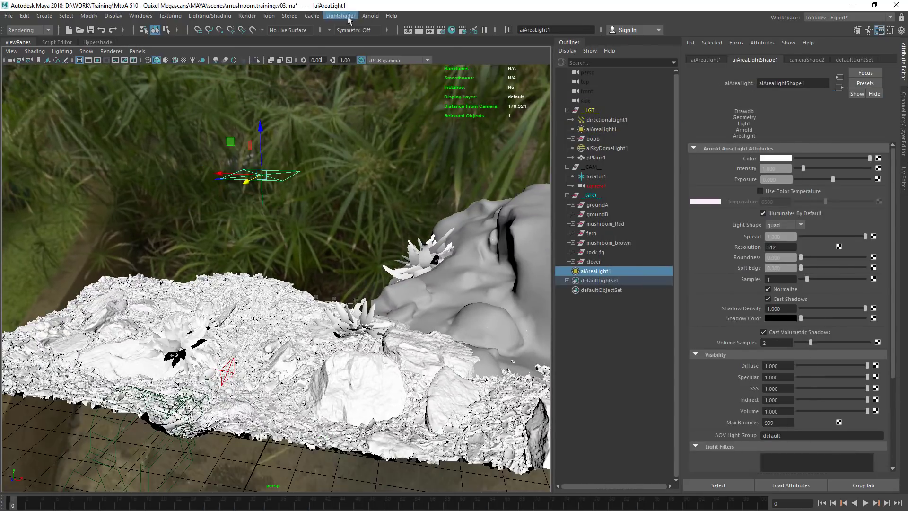
{"action": "left_click", "coordinate": [372, 16]}
{"action": "left_click", "coordinate": [388, 33]}
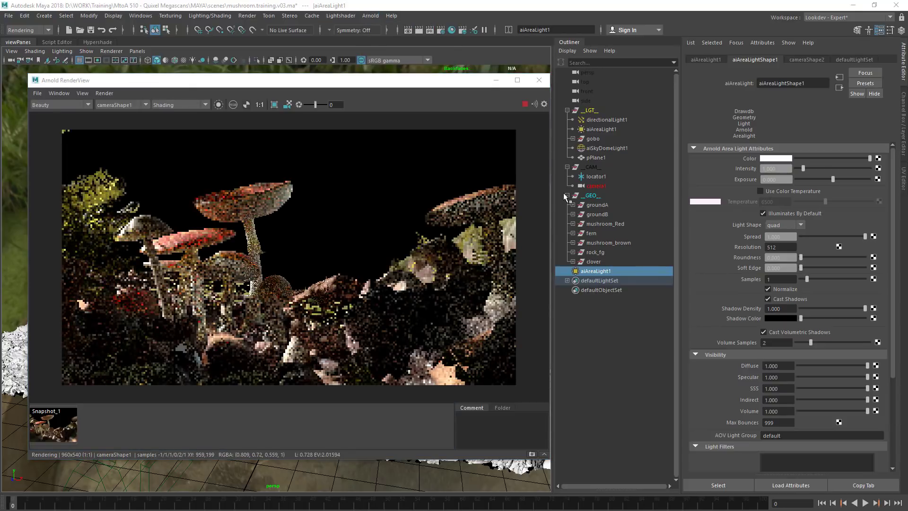
- Hide the geometry groups from mushroom_Red through clover, leaving groundA and groundB
{"action": "left_click_drag", "start_coordinate": [617, 226], "coordinate": [612, 259]}
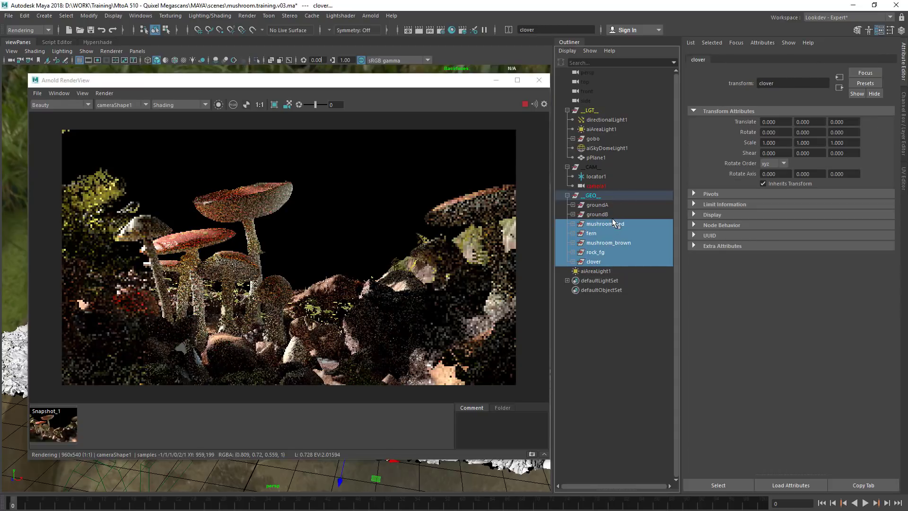
{"action": "left_click", "coordinate": [612, 224]}
{"action": "left_click", "coordinate": [609, 259], "text": "shift"}
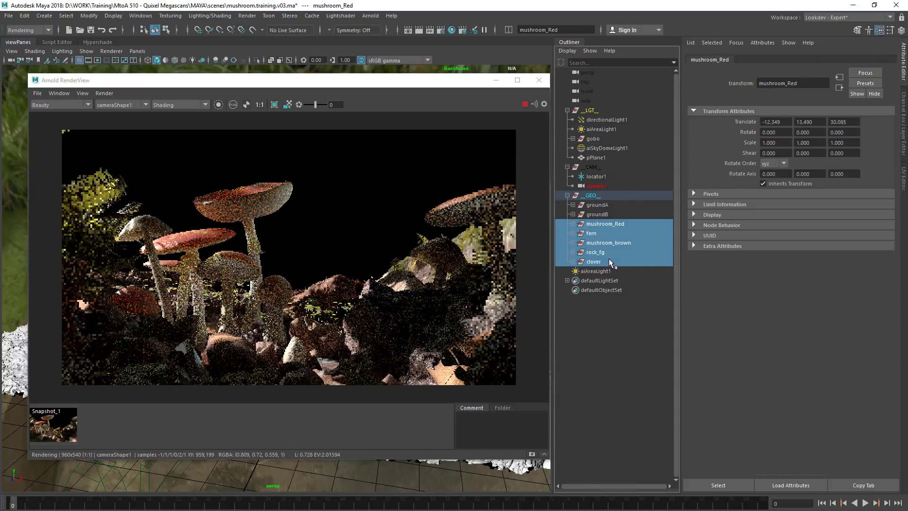
{"action": "key", "text": "ctrl+h"}
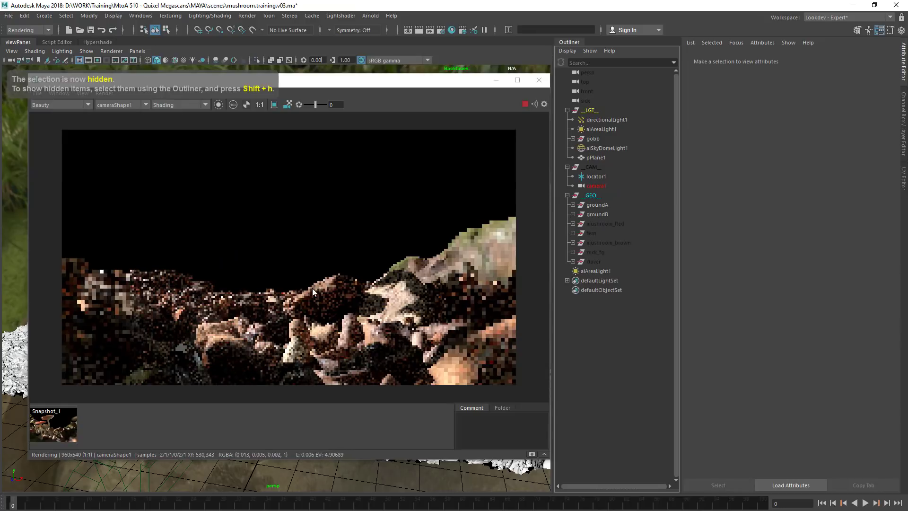
- Set the render camera to perspShape and frame the ground and area light from above
{"action": "left_click", "coordinate": [135, 105]}
{"action": "left_click", "coordinate": [122, 116]}
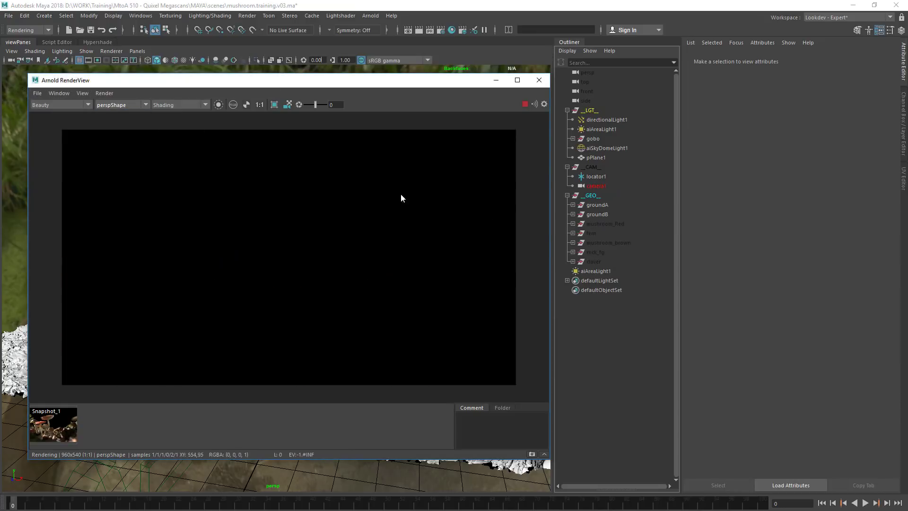
{"action": "left_click_drag", "start_coordinate": [304, 80], "coordinate": [592, 31]}
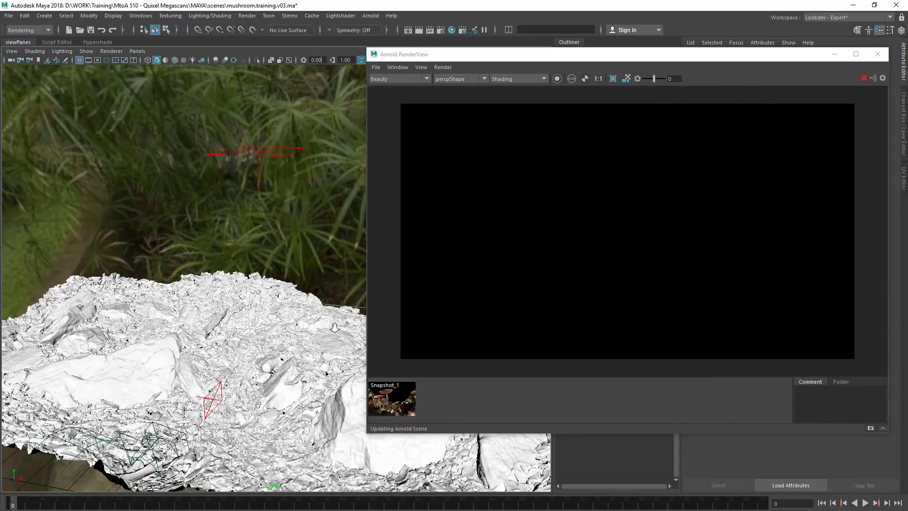
{"action": "left_click_drag", "start_coordinate": [335, 327], "coordinate": [301, 256], "text": "alt"}
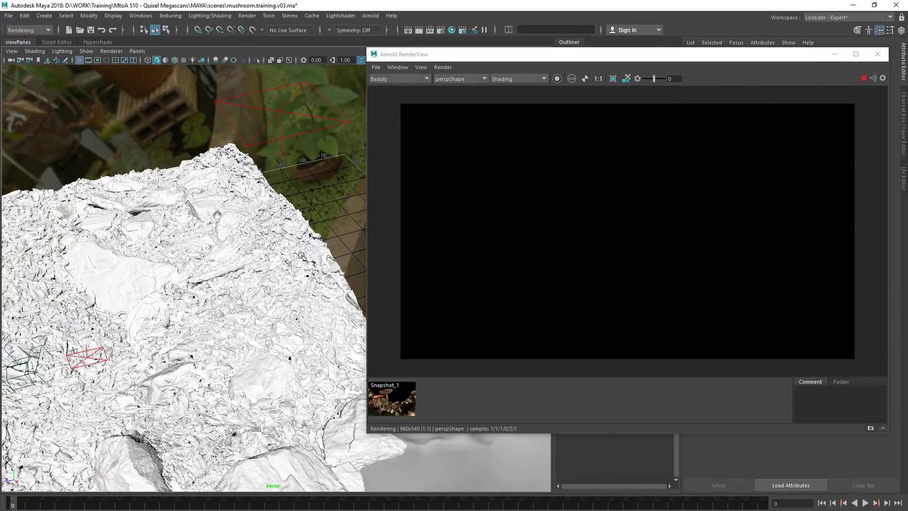
{"action": "left_click_drag", "start_coordinate": [226, 307], "coordinate": [315, 271], "text": "alt"}
{"action": "left_click_drag", "start_coordinate": [670, 53], "coordinate": [484, 84]}
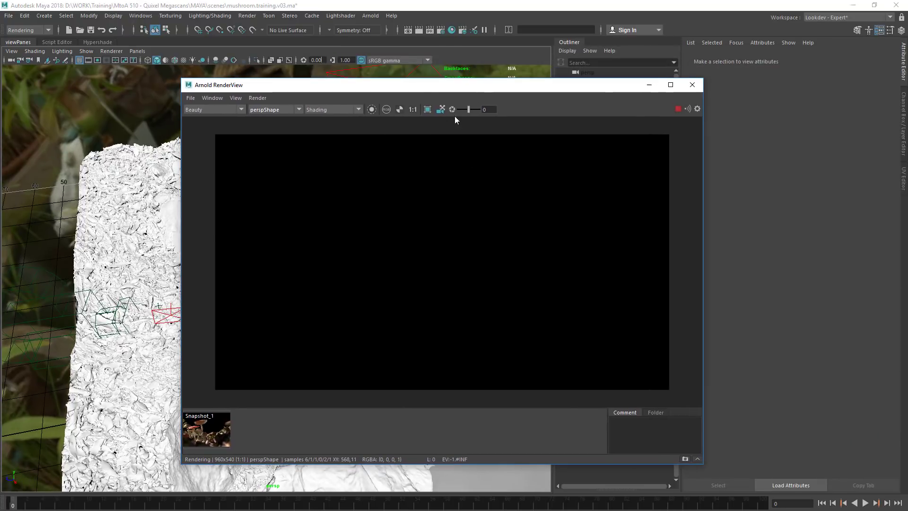
- Pick the black area in the render to select the plane in front of the view, and choose the perspShape camera again
{"action": "left_click", "coordinate": [396, 205]}
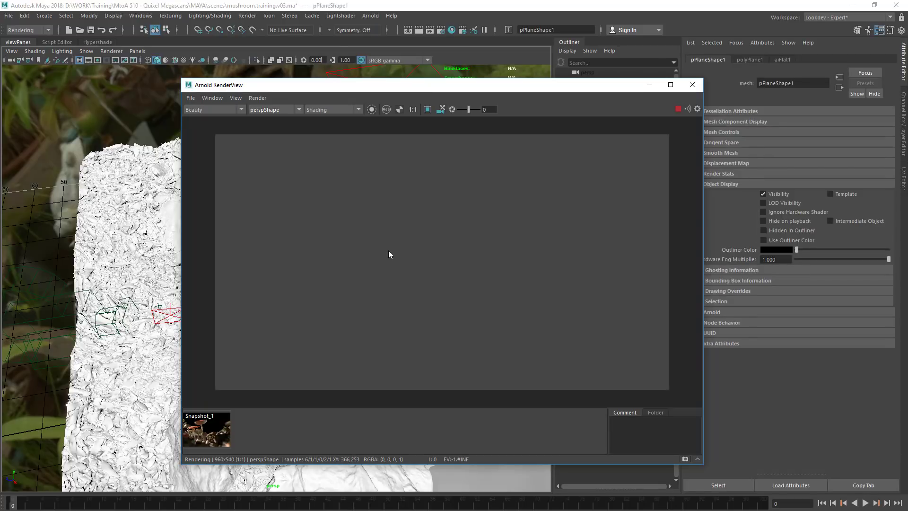
{"action": "left_click_drag", "start_coordinate": [297, 86], "coordinate": [397, 41]}
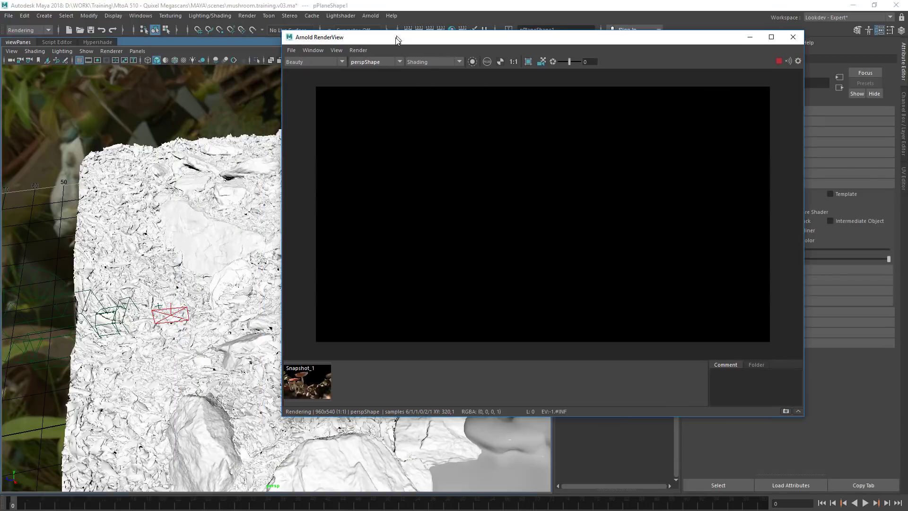
{"action": "left_click", "coordinate": [369, 63]}
{"action": "left_click", "coordinate": [369, 80]}
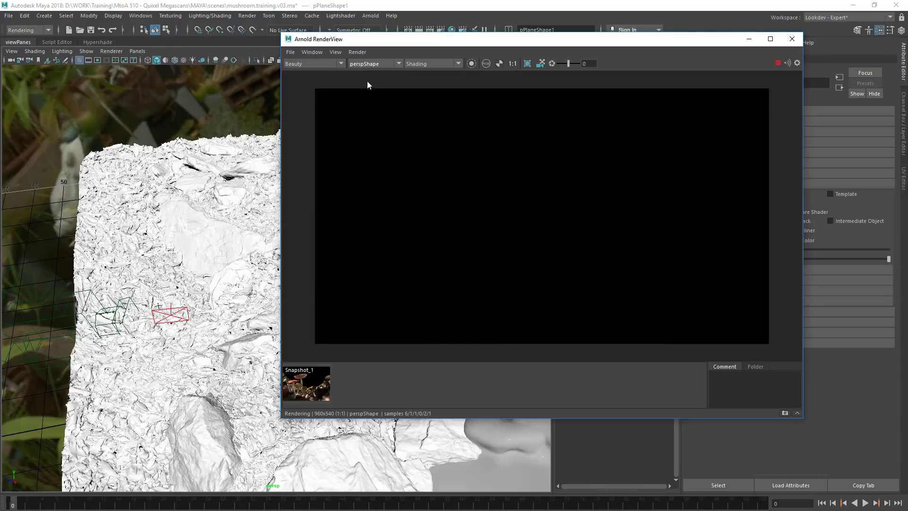
- Reframe the perspective view from above and examine how the ground renders beneath the area light
{"action": "right_click_drag", "start_coordinate": [193, 365], "coordinate": [424, 339], "text": "alt"}
{"action": "right_click_drag", "start_coordinate": [201, 336], "coordinate": [159, 344], "text": "alt"}
{"action": "left_click_drag", "start_coordinate": [158, 343], "coordinate": [296, 221], "text": "alt"}
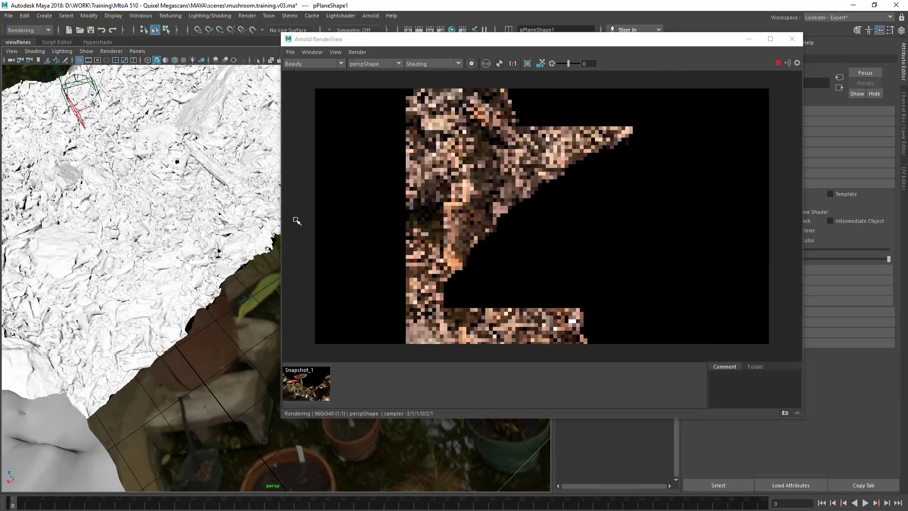
{"action": "right_click_drag", "start_coordinate": [268, 214], "coordinate": [133, 250], "text": "alt"}
{"action": "left_click_drag", "start_coordinate": [134, 251], "coordinate": [124, 254], "text": "alt"}
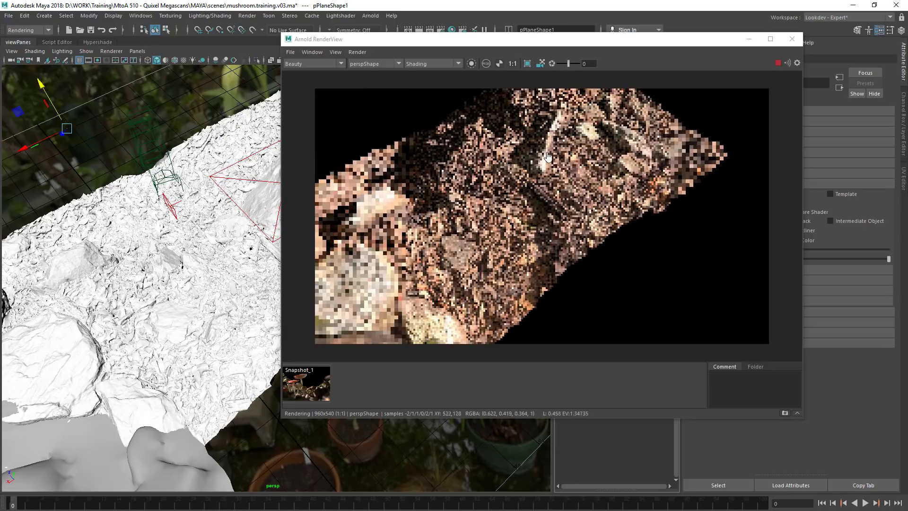
{"action": "left_click_drag", "start_coordinate": [733, 39], "coordinate": [519, 66]}
{"action": "left_click_drag", "start_coordinate": [589, 59], "coordinate": [487, 77]}
{"action": "middle_click_drag", "start_coordinate": [254, 213], "coordinate": [322, 227]}
{"action": "left_click_drag", "start_coordinate": [266, 84], "coordinate": [486, 79]}
{"action": "left_click_drag", "start_coordinate": [469, 172], "coordinate": [262, 177]}
- Move the new area light into the __LGT__ group and select it there
{"action": "left_click", "coordinate": [597, 271]}
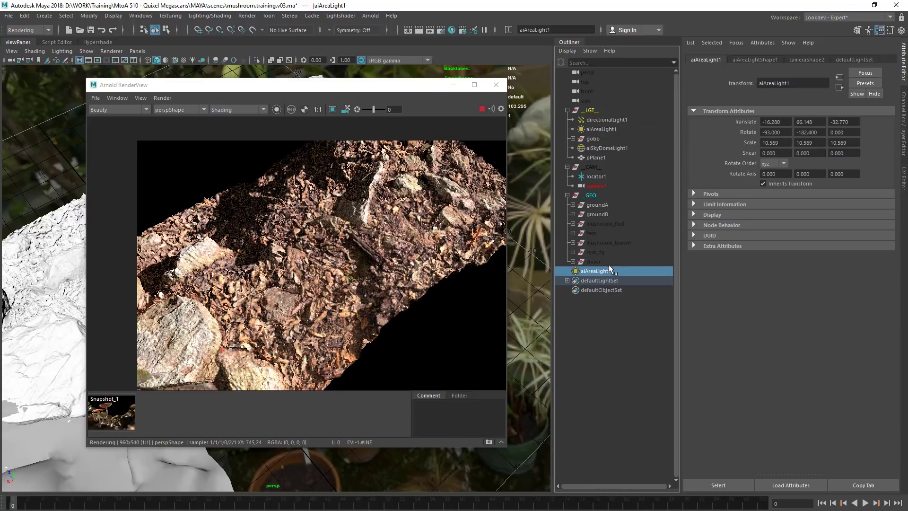
{"action": "left_click_drag", "start_coordinate": [597, 110], "coordinate": [597, 109]}
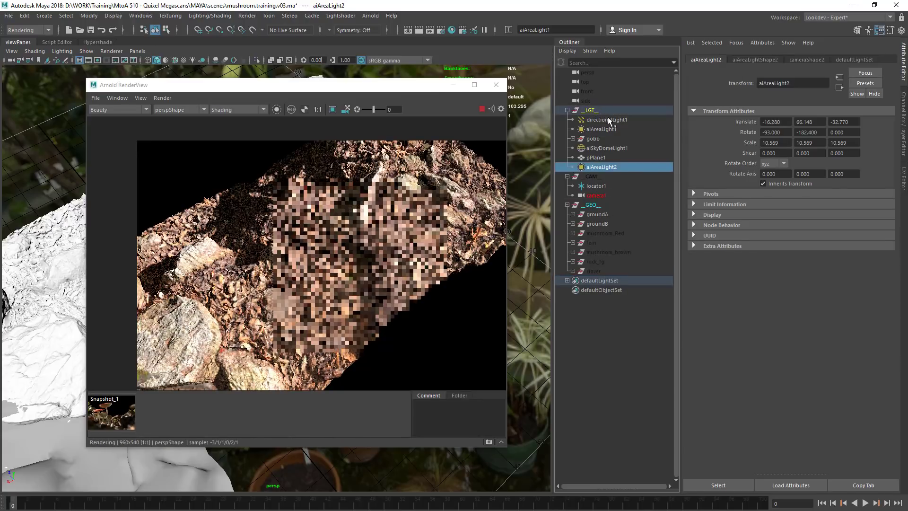
{"action": "left_click", "coordinate": [618, 157]}
{"action": "left_click", "coordinate": [625, 166]}
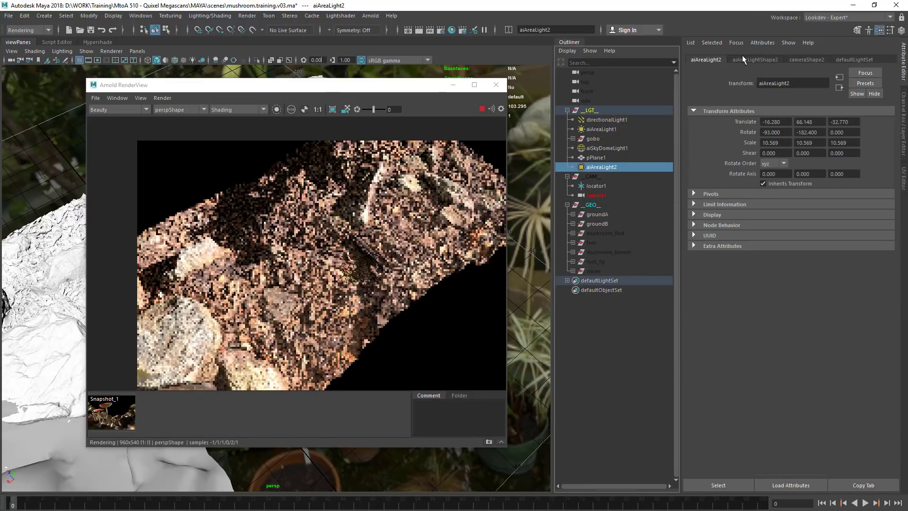
- Set the exposure of aiAreaLight2 to 10 and check the ground render from a lower angle
{"action": "left_click", "coordinate": [752, 59]}
{"action": "double_click", "coordinate": [776, 179]}
{"action": "type", "text": "10"}
{"action": "key", "text": "Return"}
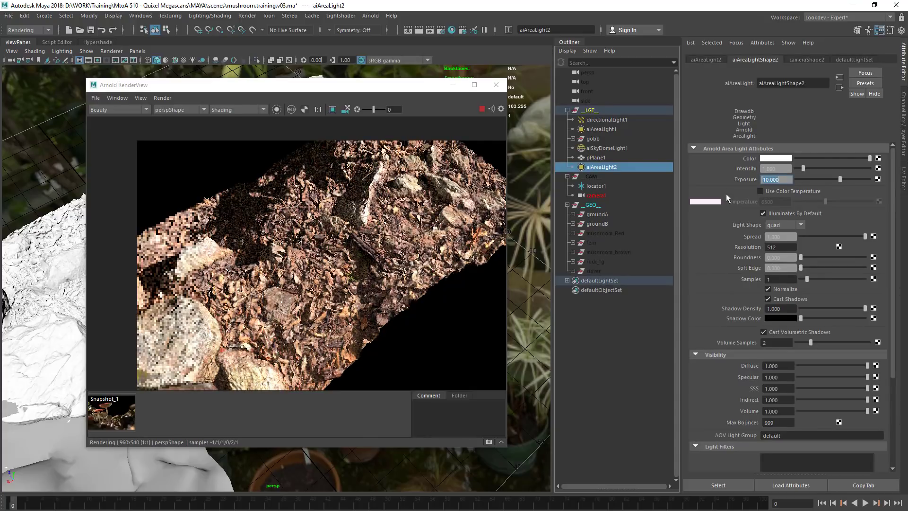
{"action": "left_click_drag", "start_coordinate": [506, 250], "coordinate": [534, 250]}
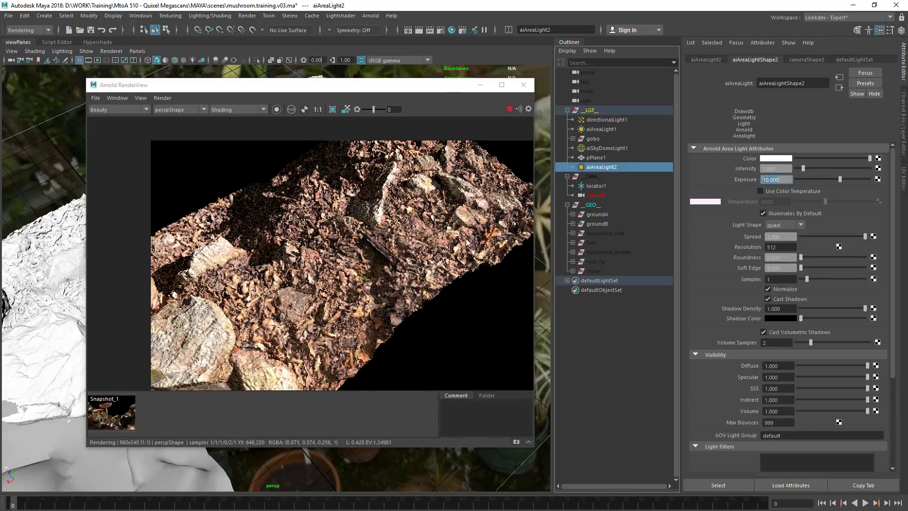
{"action": "left_click_drag", "start_coordinate": [326, 85], "coordinate": [565, 67]}
{"action": "left_click_drag", "start_coordinate": [193, 319], "coordinate": [213, 316], "text": "alt"}
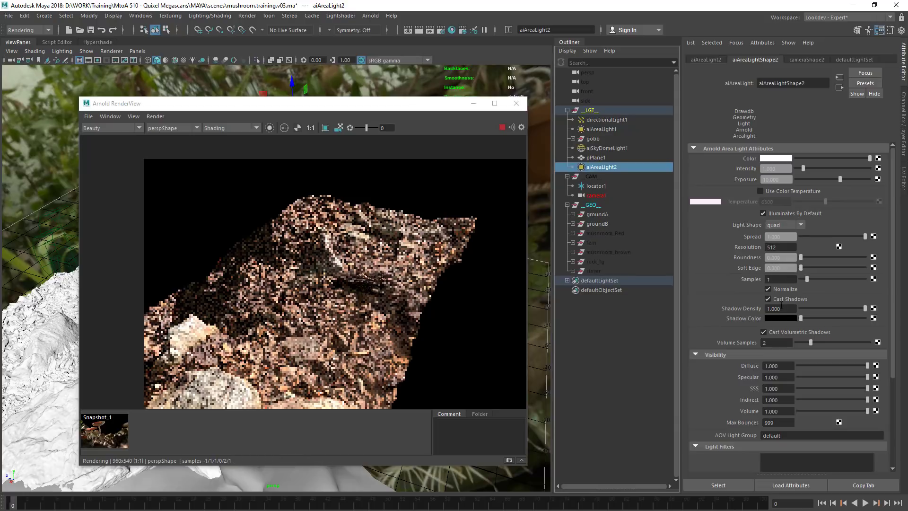
- Turn off Normalize on aiAreaLight2 to compare the render, and turn Normalize back on
{"action": "left_click", "coordinate": [784, 287]}
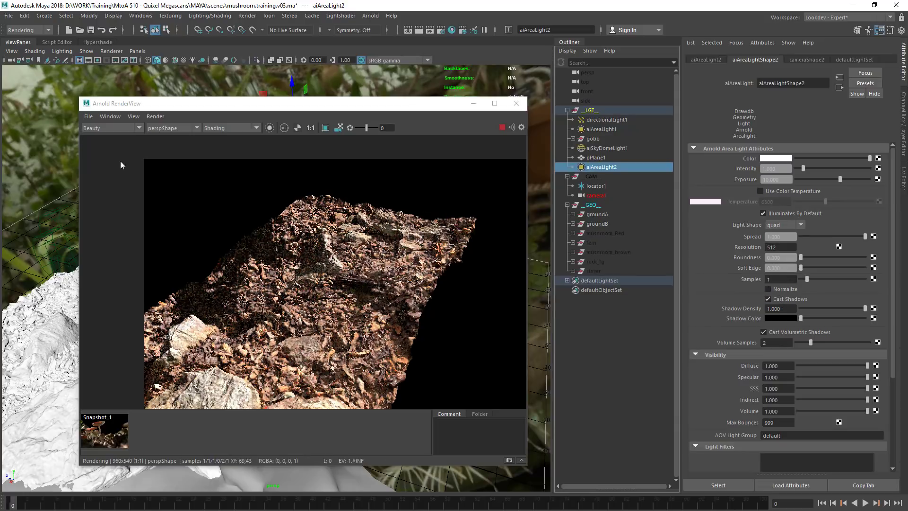
{"action": "left_click", "coordinate": [155, 117]}
{"action": "left_click", "coordinate": [202, 183]}
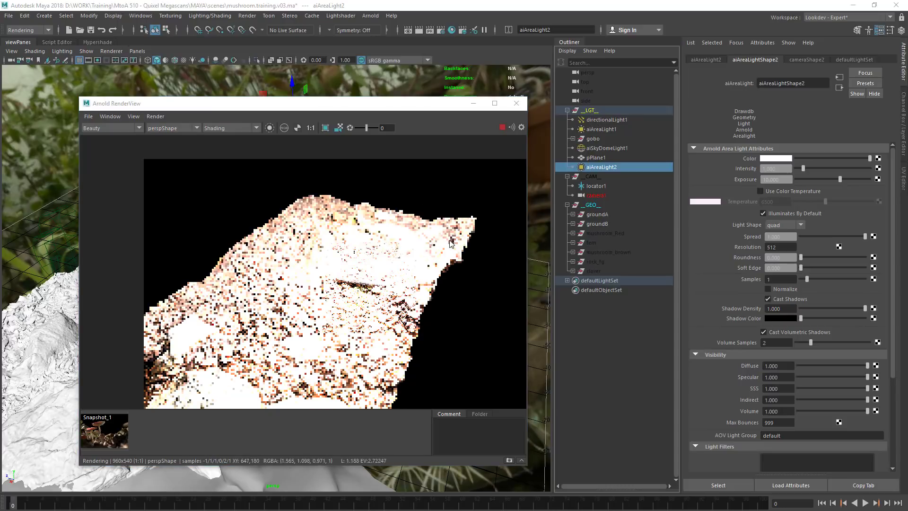
{"action": "left_click", "coordinate": [768, 289]}
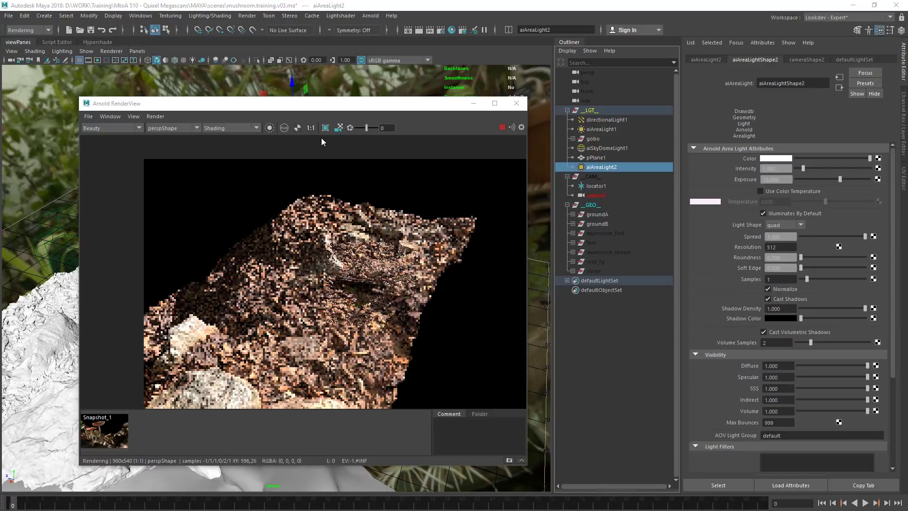
- Isolate the selected aiAreaLight2 in the Arnold render so only its contribution is rendered
{"action": "left_click_drag", "start_coordinate": [279, 102], "coordinate": [313, 247]}
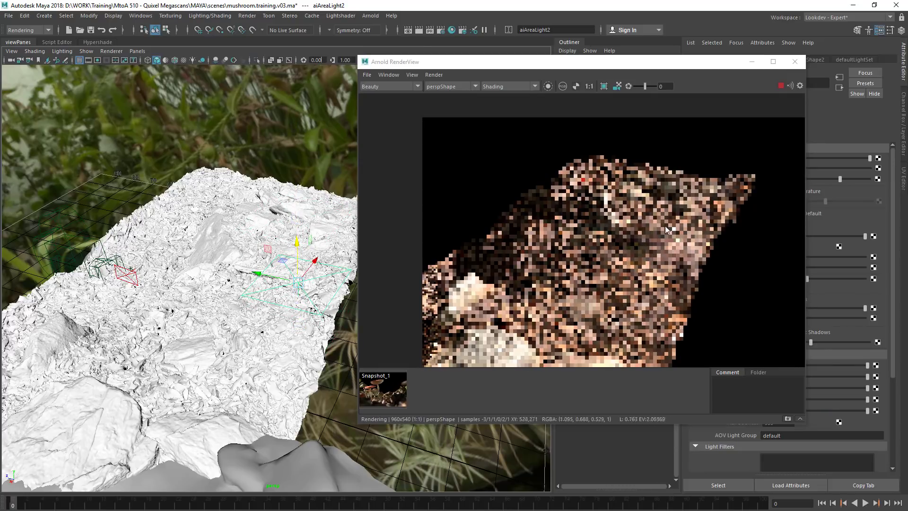
{"action": "left_click_drag", "start_coordinate": [592, 61], "coordinate": [443, 74]}
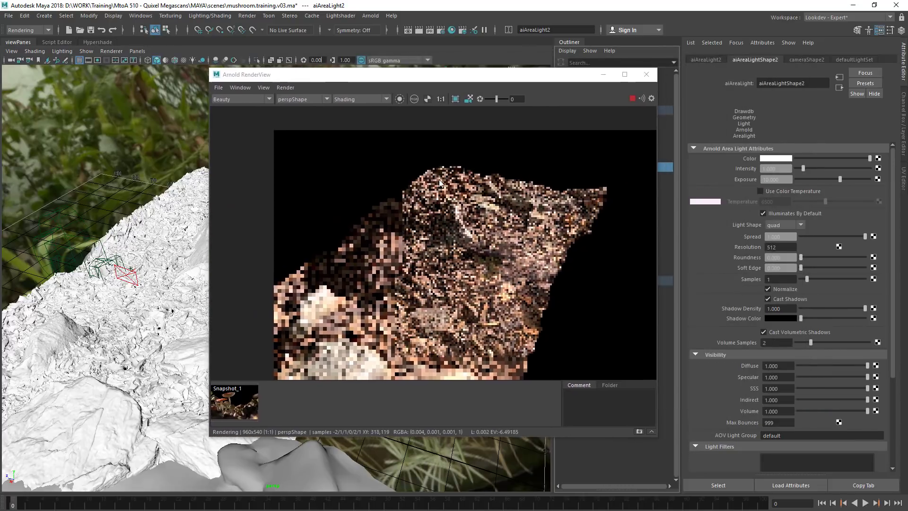
{"action": "left_click", "coordinate": [400, 99]}
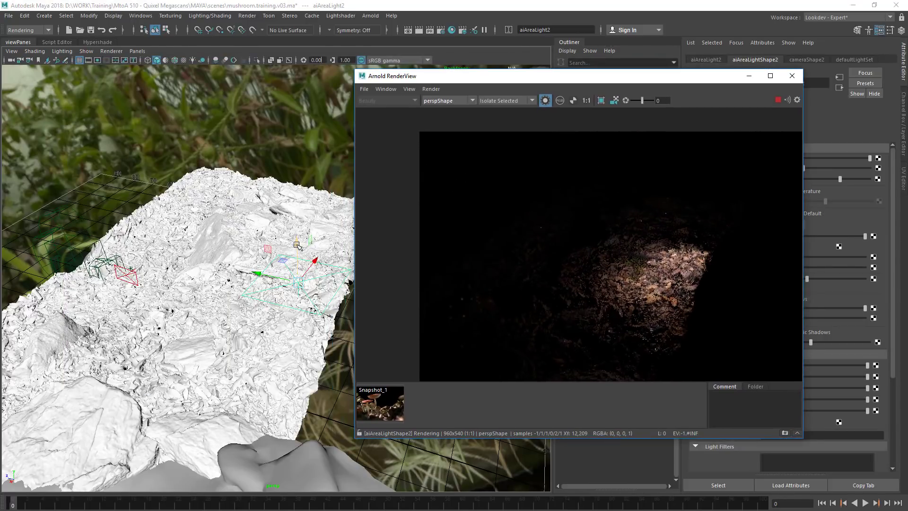
- Raise, scale and tilt aiAreaLight2 above the ground, and increase its exposure to brighten the lit patch
{"action": "left_click_drag", "start_coordinate": [296, 244], "coordinate": [297, 210]}
{"action": "key", "text": "e"}
{"action": "key", "text": "r"}
{"action": "left_click_drag", "start_coordinate": [299, 247], "coordinate": [272, 253]}
{"action": "key", "text": "e"}
{"action": "left_click_drag", "start_coordinate": [313, 214], "coordinate": [295, 206]}
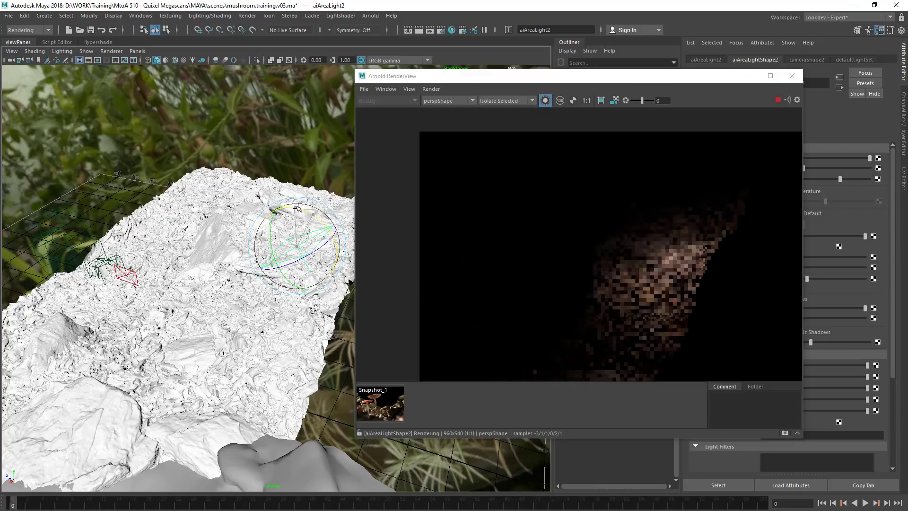
{"action": "left_click_drag", "start_coordinate": [662, 76], "coordinate": [417, 80]}
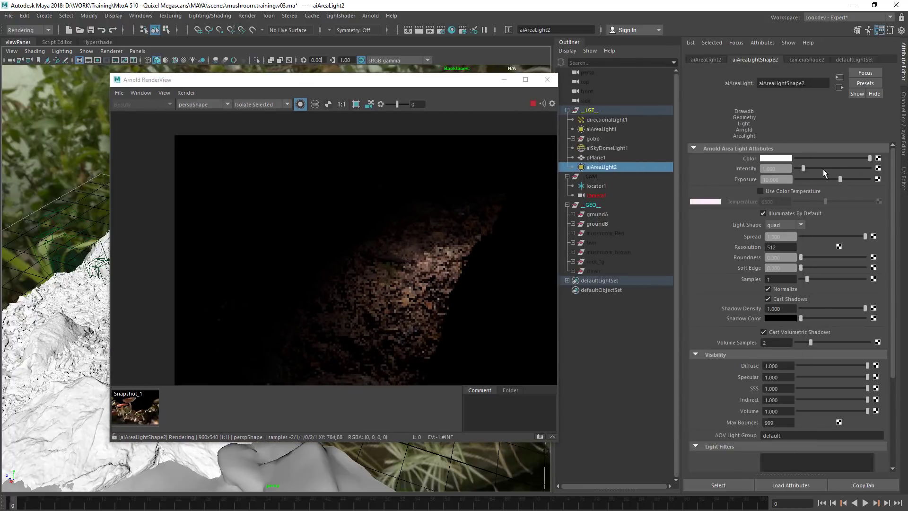
{"action": "left_click_drag", "start_coordinate": [840, 179], "coordinate": [854, 179]}
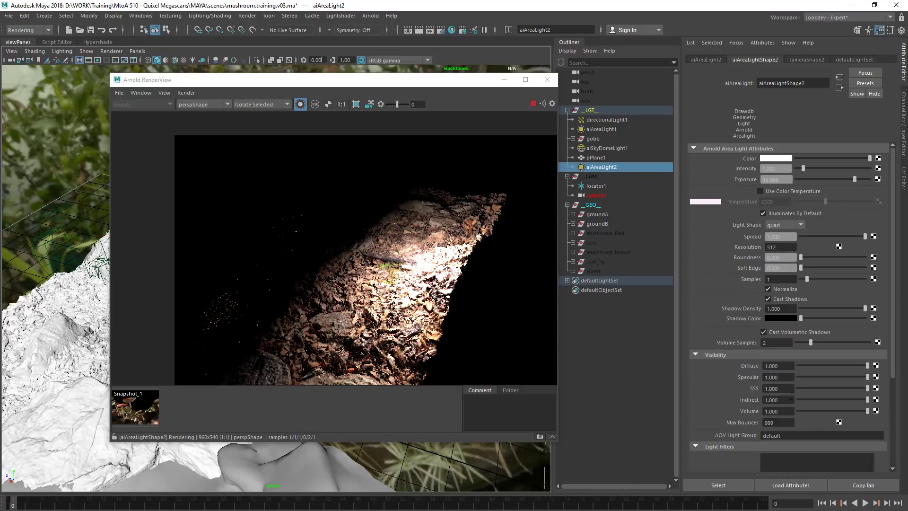
- Set the light's Specular, Diffuse and Indirect visibility to 0, and restore Specular and Diffuse to 1
{"action": "left_click_drag", "start_coordinate": [806, 376], "coordinate": [742, 376]}
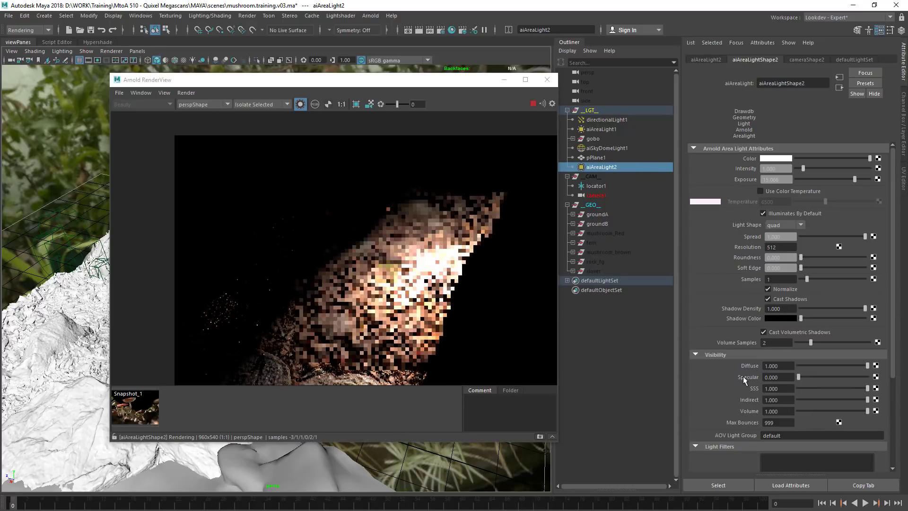
{"action": "left_click_drag", "start_coordinate": [868, 366], "coordinate": [752, 372]}
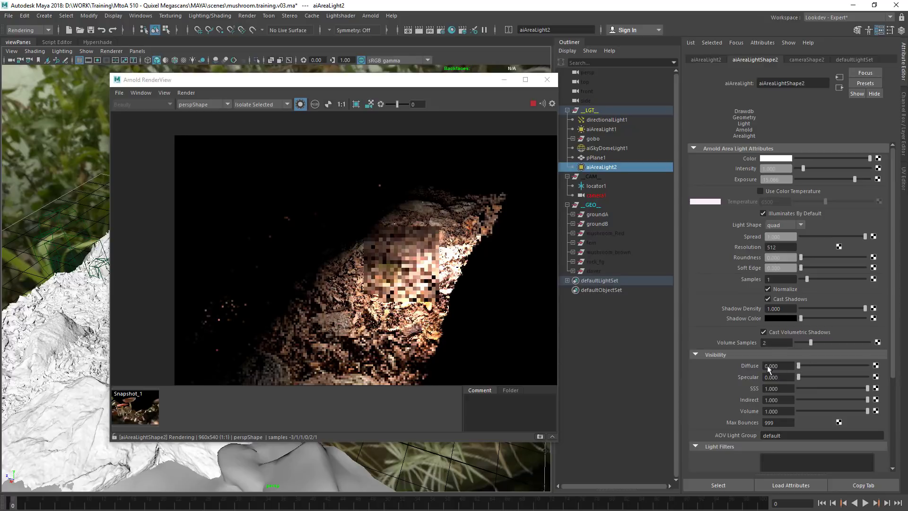
{"action": "left_click_drag", "start_coordinate": [867, 400], "coordinate": [741, 402]}
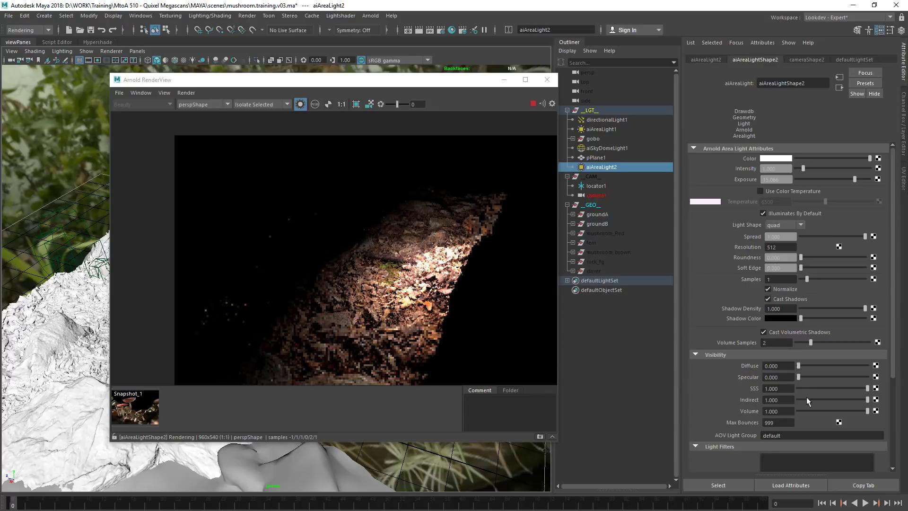
{"action": "left_click_drag", "start_coordinate": [799, 377], "coordinate": [869, 377]}
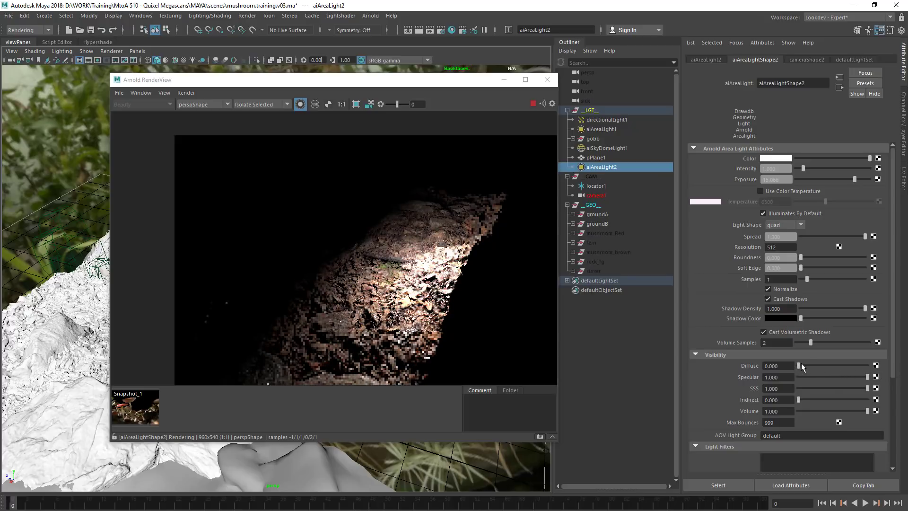
{"action": "left_click_drag", "start_coordinate": [799, 365], "coordinate": [870, 366]}
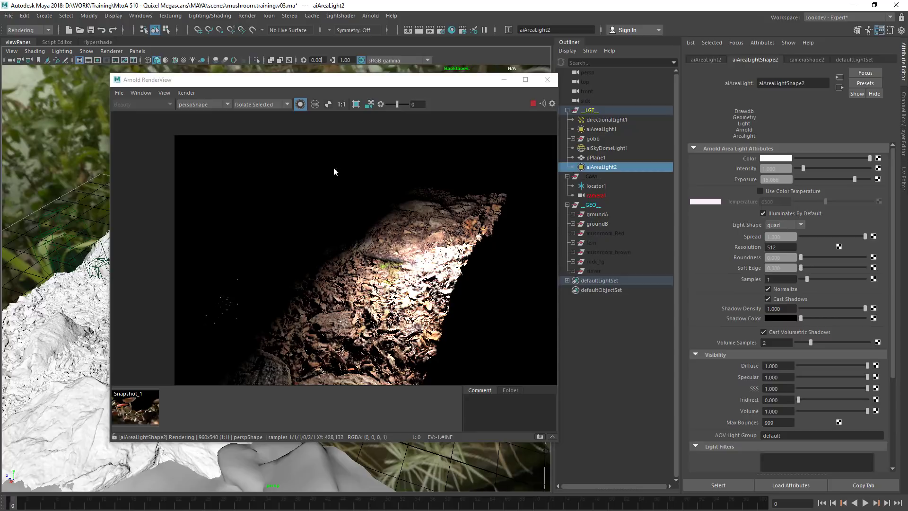
- Switch the render camera to cameraShape1 to check the isolated light from the shot camera
{"action": "left_click", "coordinate": [206, 105]}
{"action": "left_click", "coordinate": [196, 119]}
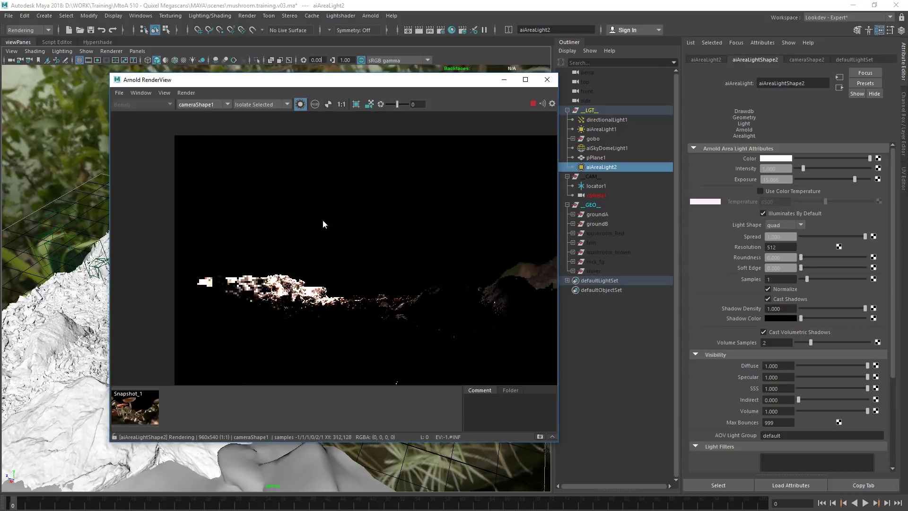
{"action": "left_click_drag", "start_coordinate": [302, 80], "coordinate": [614, 70]}
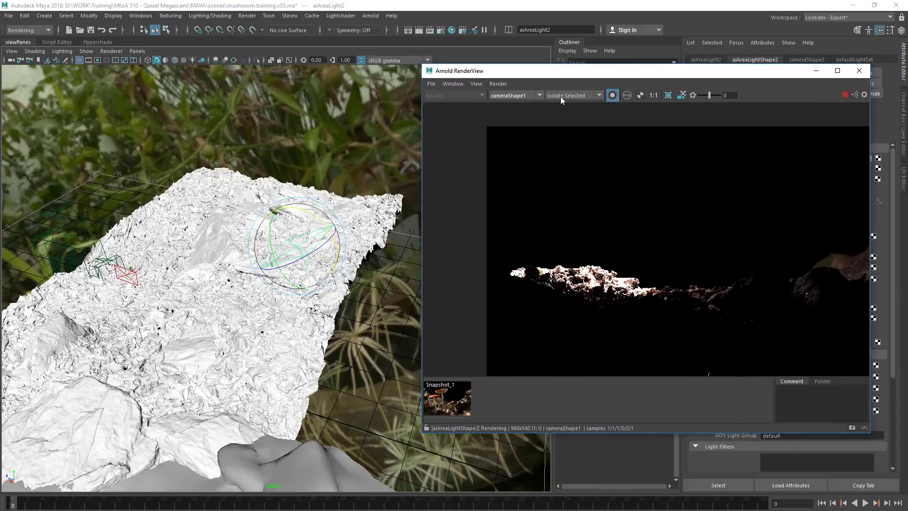
- Move aiAreaLight2 across the ground toward the foreground rocks while checking the cameraShape1 render
{"action": "left_click_drag", "start_coordinate": [353, 260], "coordinate": [284, 282], "text": "alt"}
{"action": "key", "text": "w"}
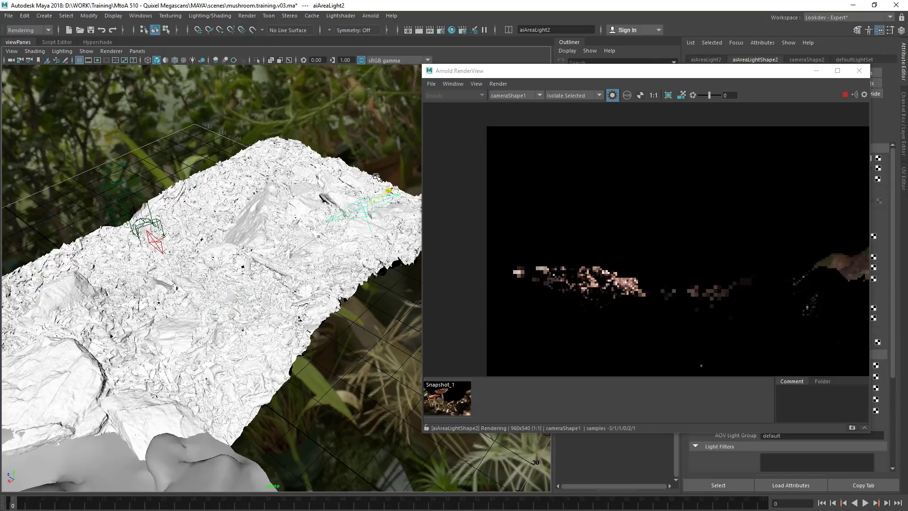
{"action": "middle_click_drag", "start_coordinate": [376, 176], "coordinate": [384, 173]}
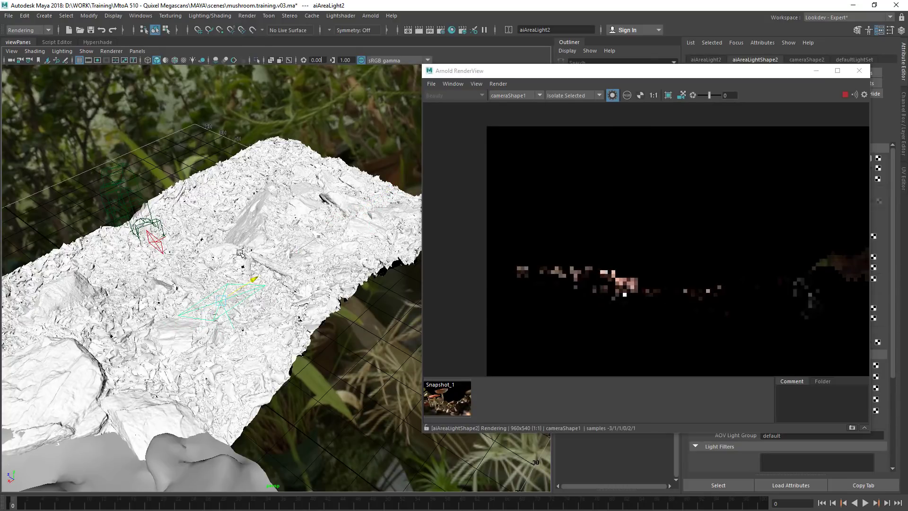
{"action": "key", "text": "w"}
{"action": "mouse_move", "coordinate": [230, 291]}
{"action": "left_mouse_down"}
{"action": "mouse_move", "coordinate": [193, 297]}
{"action": "mouse_move", "coordinate": [239, 300]}
{"action": "mouse_move", "coordinate": [214, 297]}
{"action": "left_mouse_up"}
{"action": "key", "text": "e"}
{"action": "key", "text": "w"}
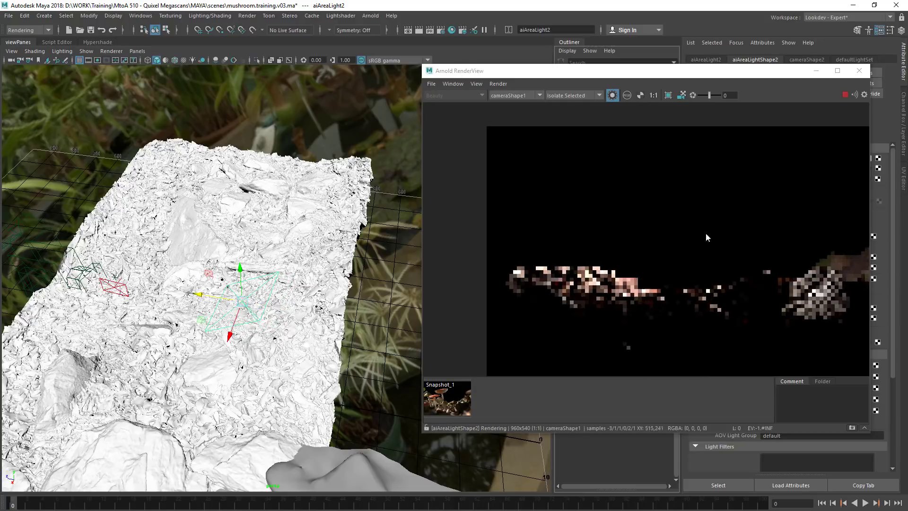
{"action": "left_click_drag", "start_coordinate": [544, 71], "coordinate": [424, 37]}
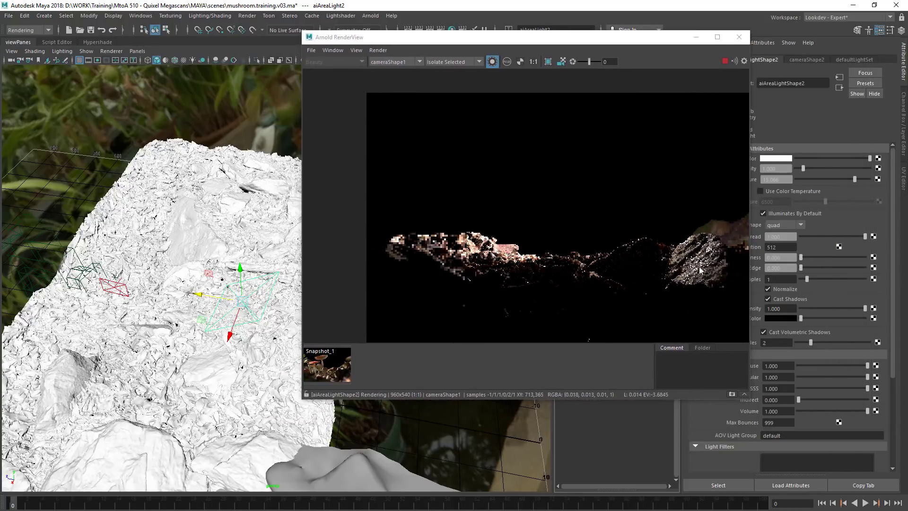
{"action": "left_click_drag", "start_coordinate": [539, 37], "coordinate": [585, 55]}
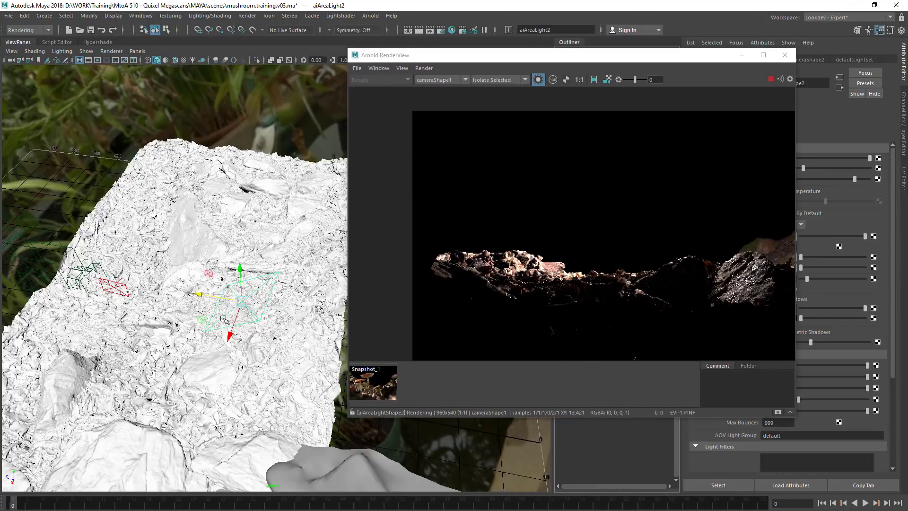
{"action": "left_click_drag", "start_coordinate": [205, 382], "coordinate": [218, 349]}
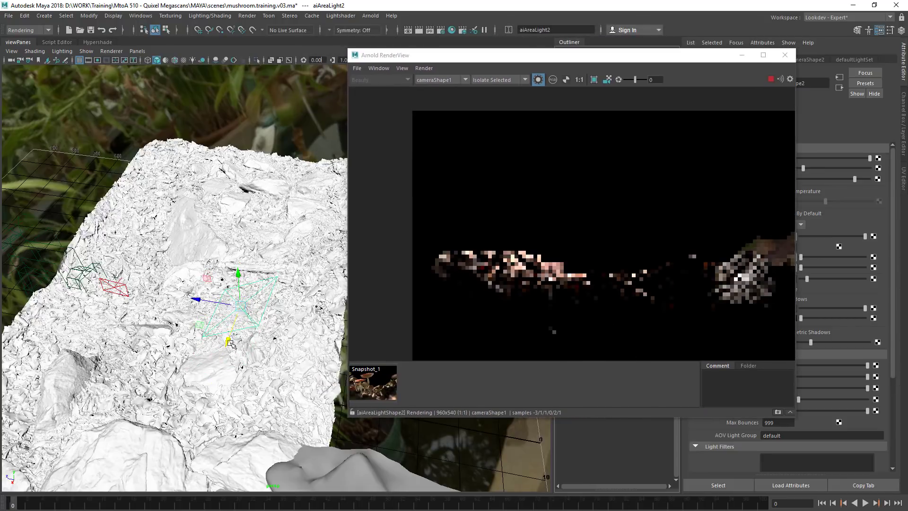
- Set the render camera to perspShape and shift aiAreaLight2 toward the outer edge of the ground
{"action": "left_click", "coordinate": [445, 80]}
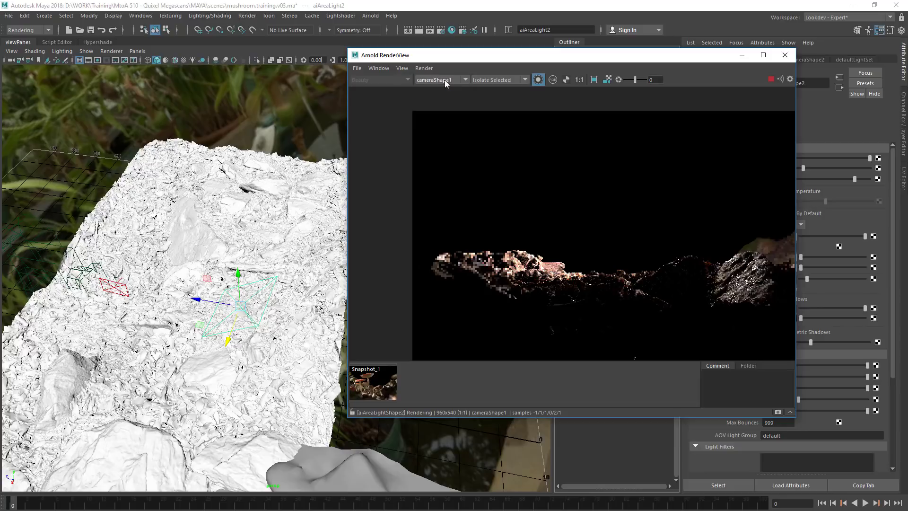
{"action": "left_click", "coordinate": [443, 91]}
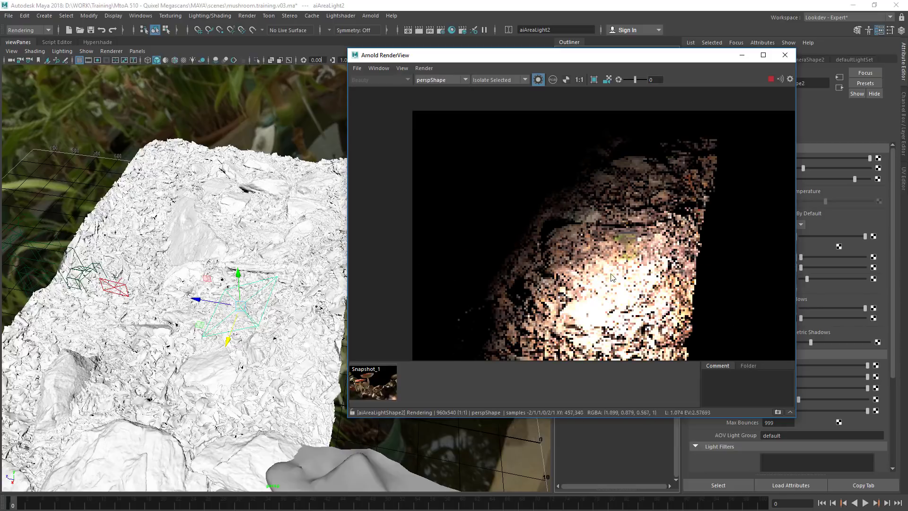
{"action": "right_click_drag", "start_coordinate": [248, 371], "coordinate": [226, 369], "text": "alt"}
{"action": "left_click_drag", "start_coordinate": [226, 370], "coordinate": [198, 336], "text": "alt"}
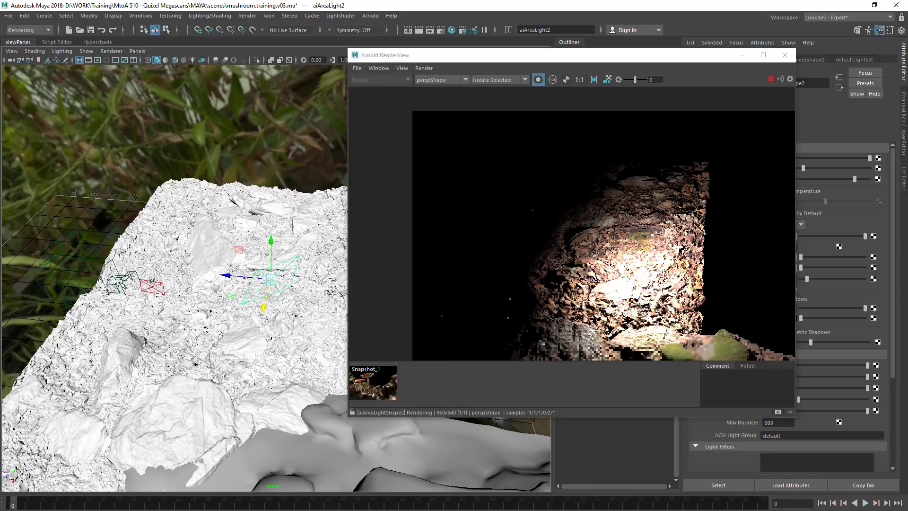
{"action": "left_click_drag", "start_coordinate": [219, 278], "coordinate": [275, 326]}
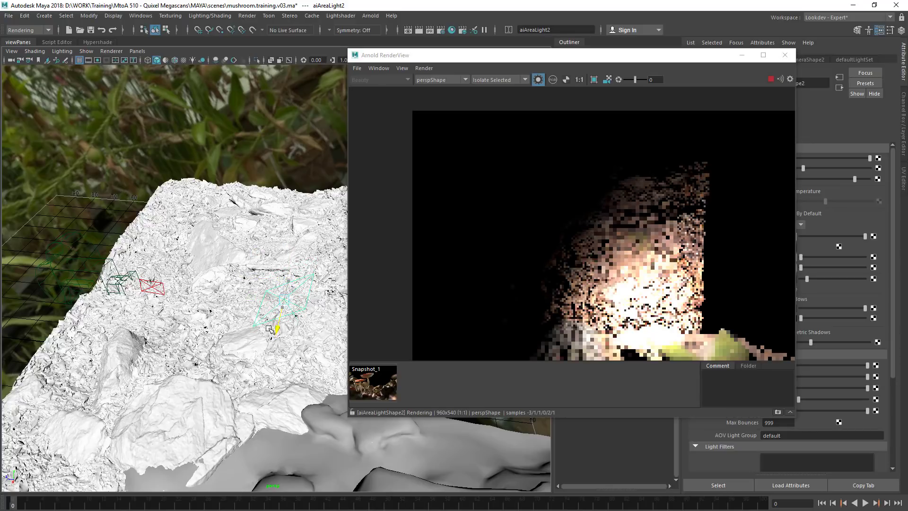
{"action": "left_click_drag", "start_coordinate": [288, 274], "coordinate": [266, 276]}
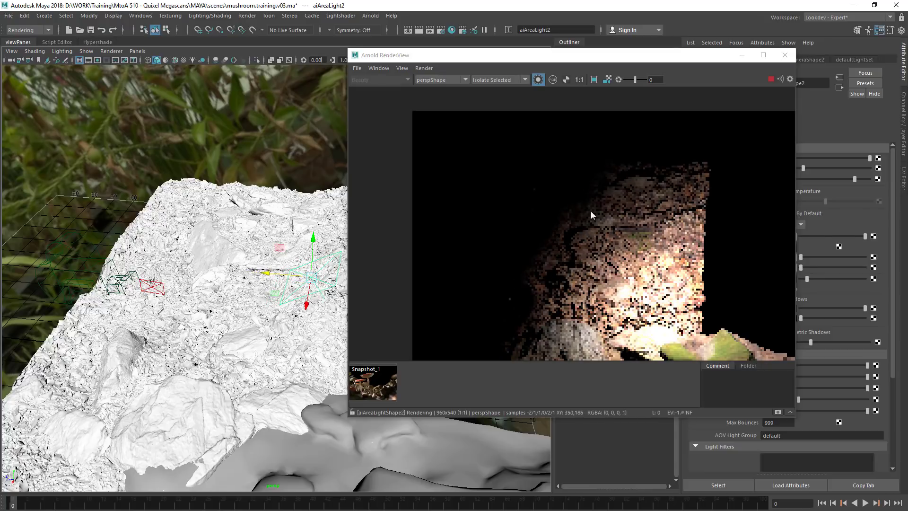
- Inspect the isolated aiAreaLight2 render from above, then return the render to full shading
{"action": "left_click_drag", "start_coordinate": [275, 364], "coordinate": [185, 351], "text": "alt"}
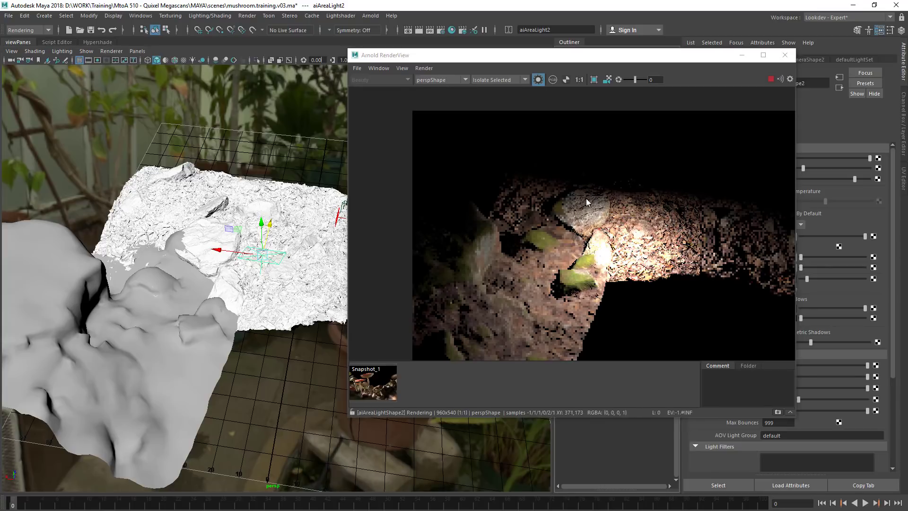
{"action": "left_click_drag", "start_coordinate": [586, 198], "coordinate": [472, 235], "text": "alt"}
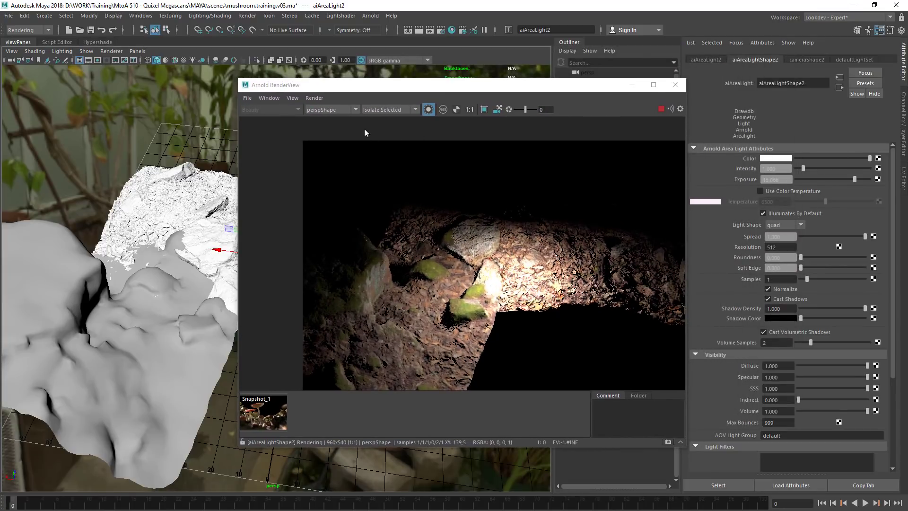
{"action": "left_click", "coordinate": [428, 110]}
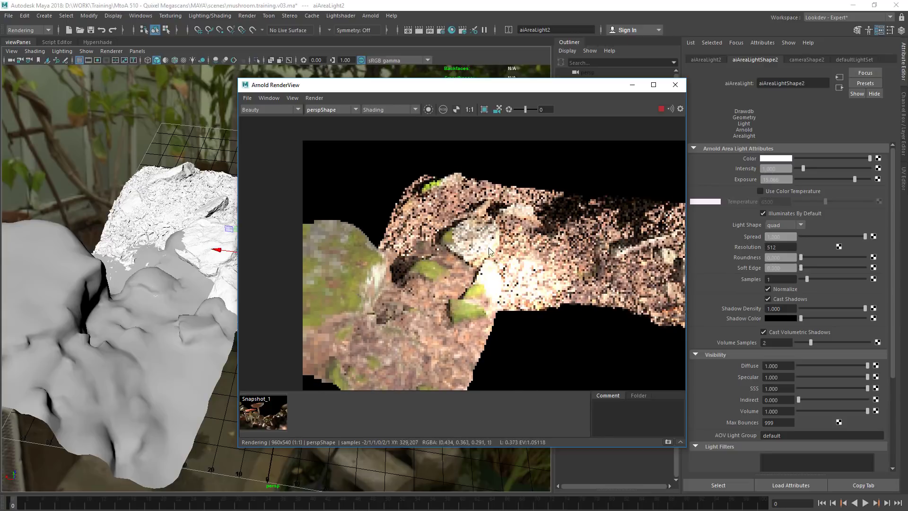
- Move the Var1_LOD3 plant mesh from beside the scene to the near edge of the ground
{"action": "left_click_drag", "start_coordinate": [429, 88], "coordinate": [576, 77]}
{"action": "right_click_drag", "start_coordinate": [183, 268], "coordinate": [102, 245], "text": "alt"}
{"action": "middle_click_drag", "start_coordinate": [101, 245], "coordinate": [121, 300], "text": "alt"}
{"action": "left_click_drag", "start_coordinate": [121, 300], "coordinate": [333, 267], "text": "alt"}
{"action": "left_click", "coordinate": [333, 266]}
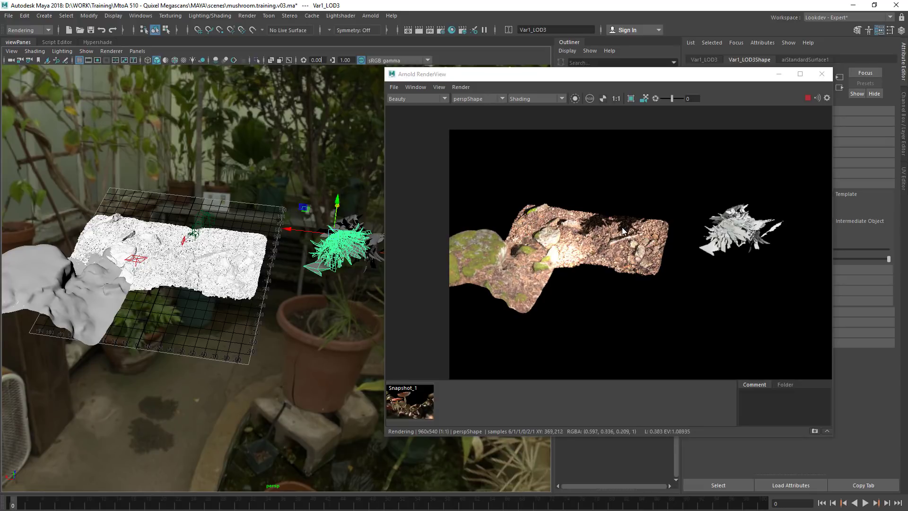
{"action": "right_click_drag", "start_coordinate": [257, 250], "coordinate": [258, 249], "text": "alt"}
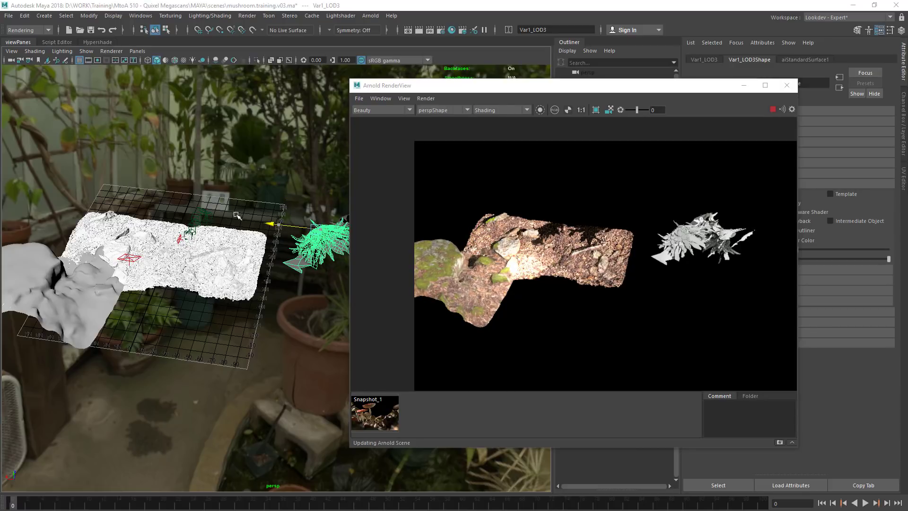
{"action": "middle_click_drag", "start_coordinate": [237, 215], "coordinate": [204, 208]}
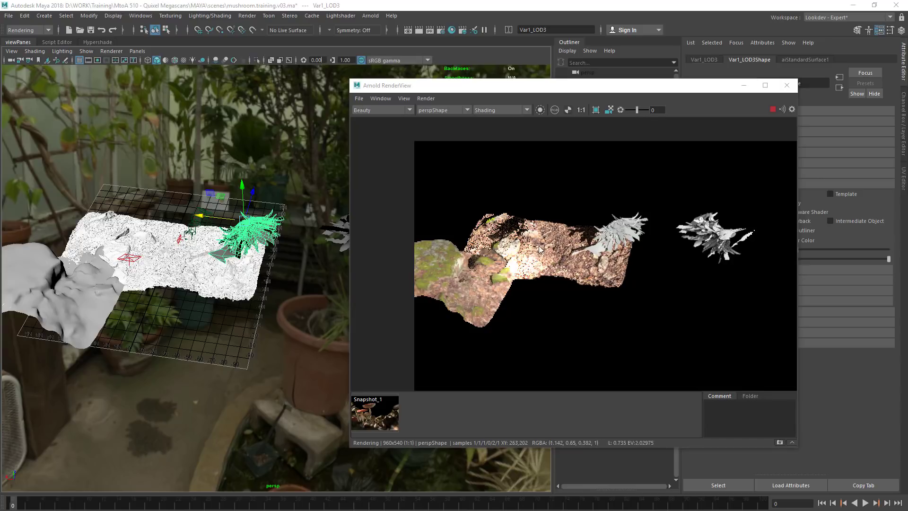
{"action": "left_click_drag", "start_coordinate": [278, 273], "coordinate": [237, 267], "text": "alt"}
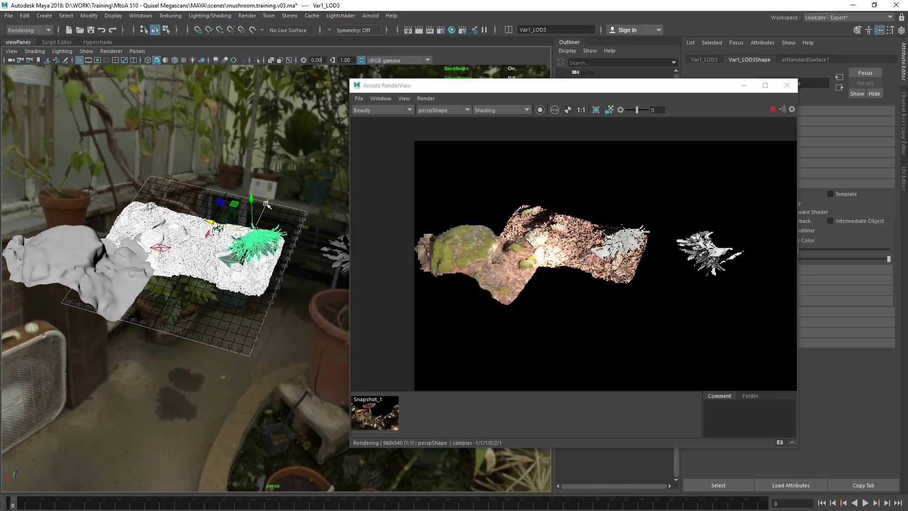
{"action": "left_click_drag", "start_coordinate": [266, 203], "coordinate": [243, 254]}
{"action": "middle_click_drag", "start_coordinate": [243, 256], "coordinate": [237, 274]}
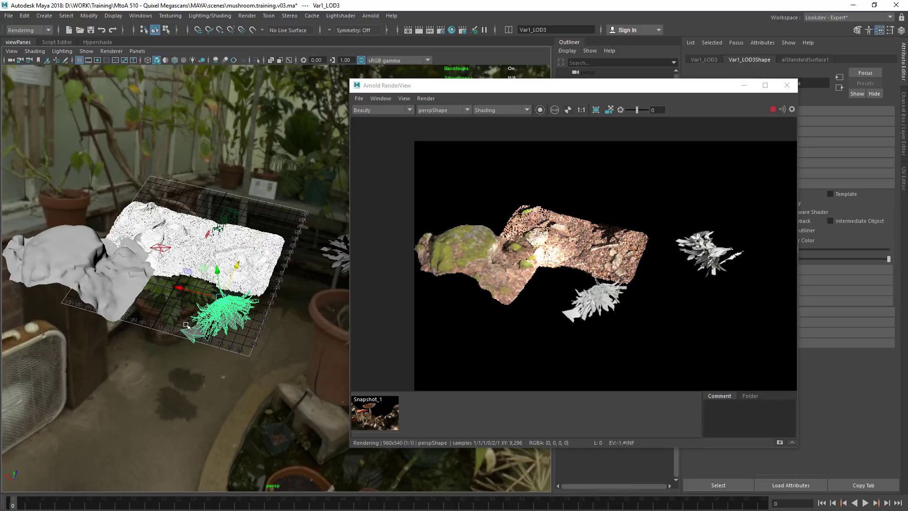
{"action": "mouse_move", "coordinate": [186, 326]}
{"action": "left_mouse_down", "text": "alt"}
{"action": "mouse_move", "coordinate": [171, 326]}
{"action": "mouse_move", "coordinate": [180, 325]}
{"action": "left_mouse_up", "text": "alt"}
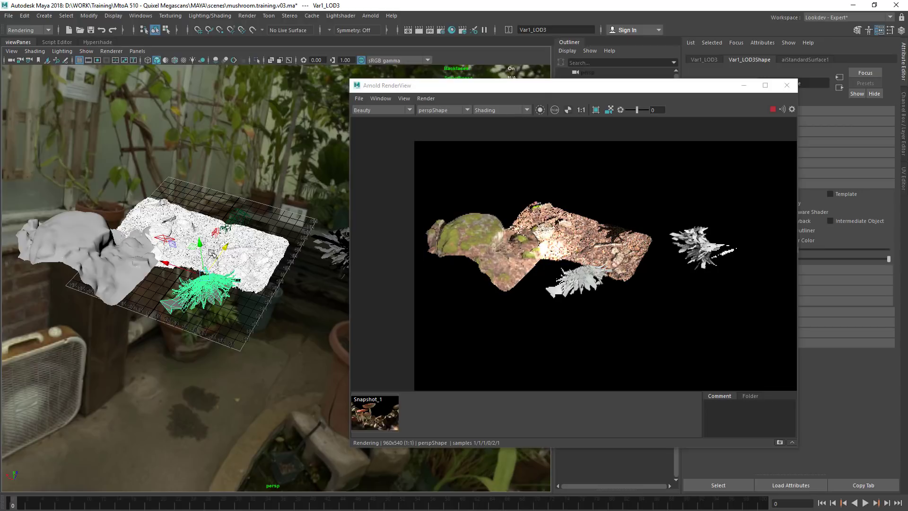
- Hide aiAreaLight2 so the scene renders without it
{"action": "left_click_drag", "start_coordinate": [557, 88], "coordinate": [442, 244]}
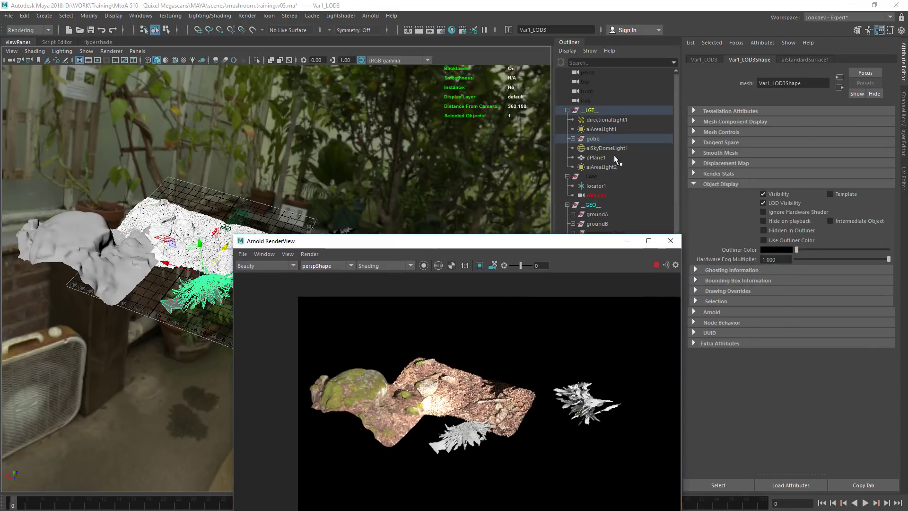
{"action": "left_click", "coordinate": [610, 167]}
{"action": "key", "text": "ctrl+h"}
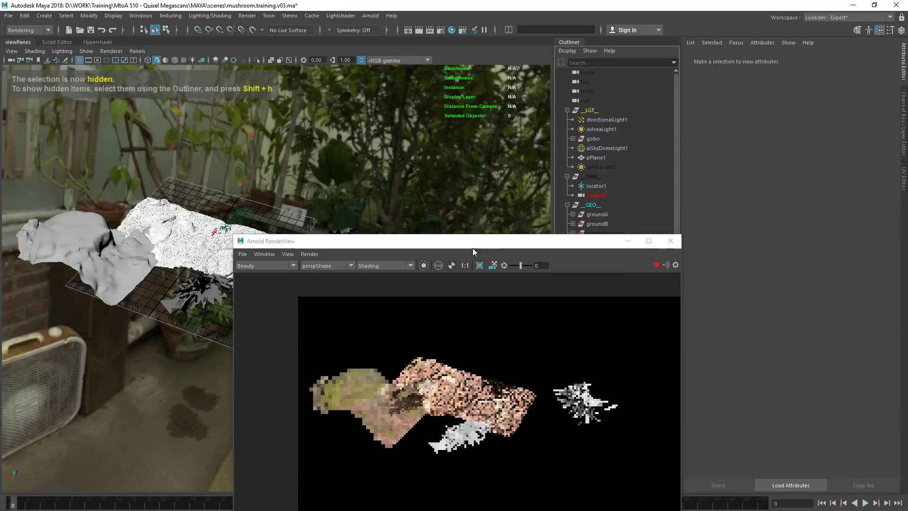
{"action": "left_click_drag", "start_coordinate": [436, 245], "coordinate": [522, 147]}
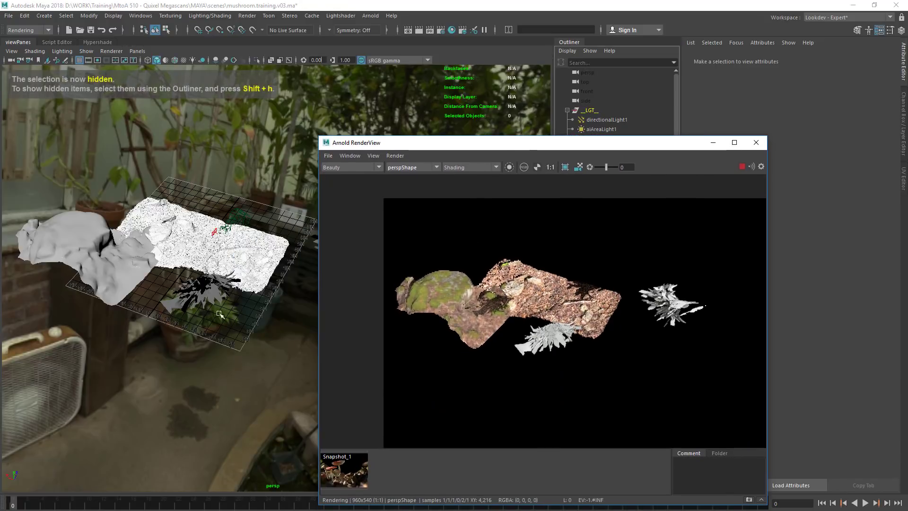
- Scale up the Var1_LOD3 plant several times and move it toward the large mossy rock
{"action": "left_click", "coordinate": [208, 283]}
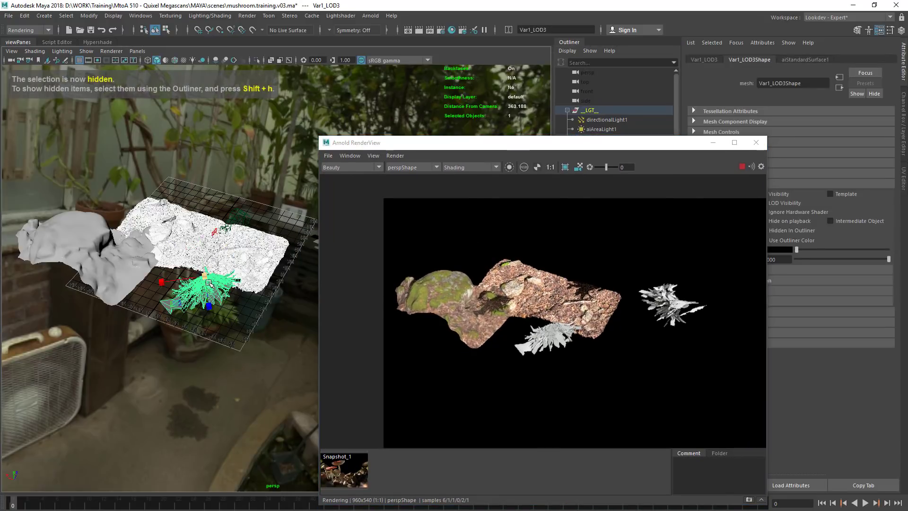
{"action": "middle_click_drag", "start_coordinate": [251, 262], "coordinate": [338, 214]}
{"action": "key", "text": "w"}
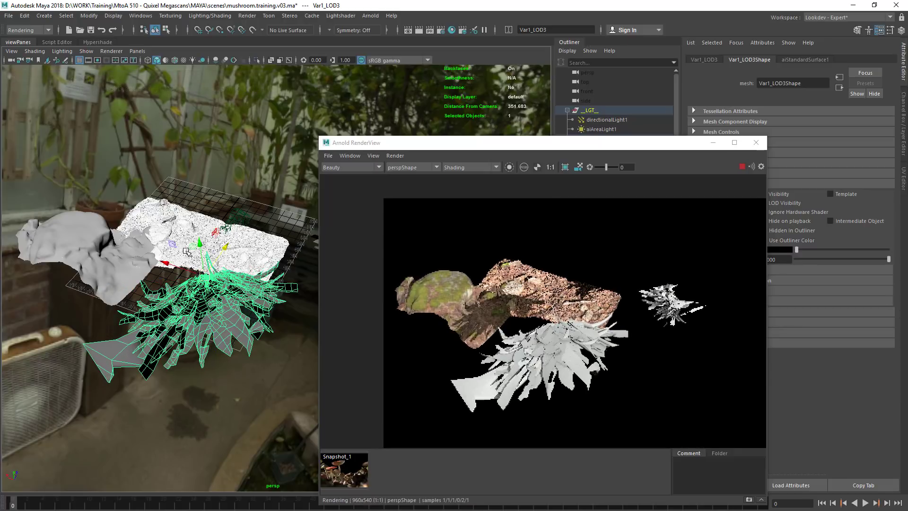
{"action": "left_click_drag", "start_coordinate": [190, 252], "coordinate": [113, 221]}
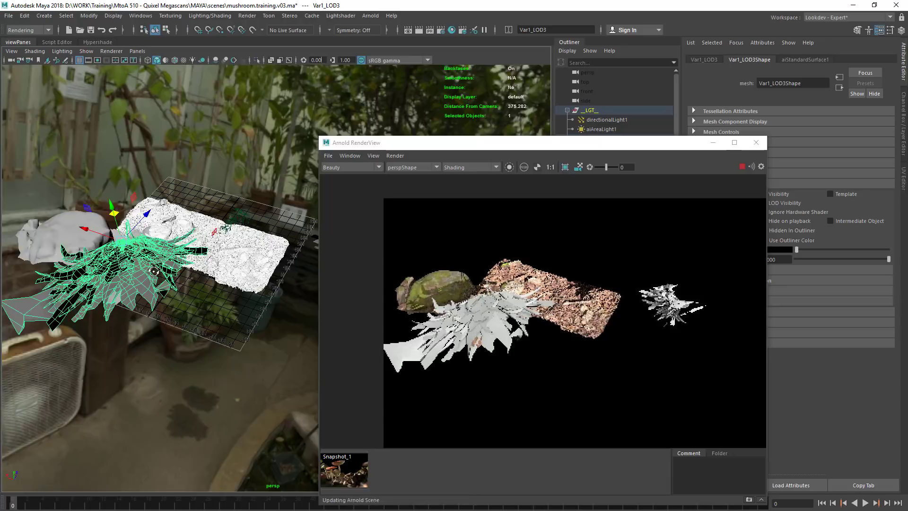
- Limit the render to a region around the mossy rock and shift the enlarged plant to test its shadow there
{"action": "left_click_drag", "start_coordinate": [189, 256], "coordinate": [144, 305], "text": "alt"}
{"action": "middle_click_drag", "start_coordinate": [145, 305], "coordinate": [167, 289], "text": "alt"}
{"action": "left_click_drag", "start_coordinate": [167, 289], "coordinate": [258, 336], "text": "alt"}
{"action": "left_click_drag", "start_coordinate": [626, 236], "coordinate": [422, 390]}
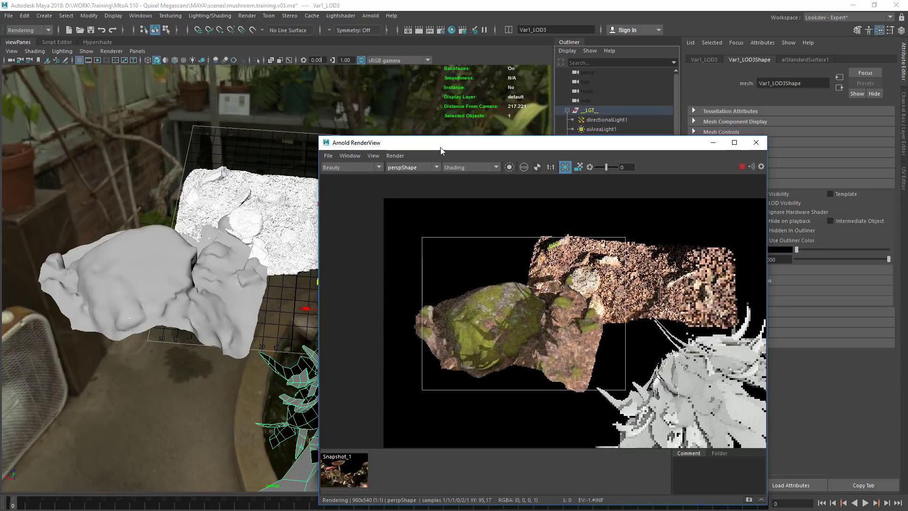
{"action": "left_click_drag", "start_coordinate": [441, 148], "coordinate": [551, 87]}
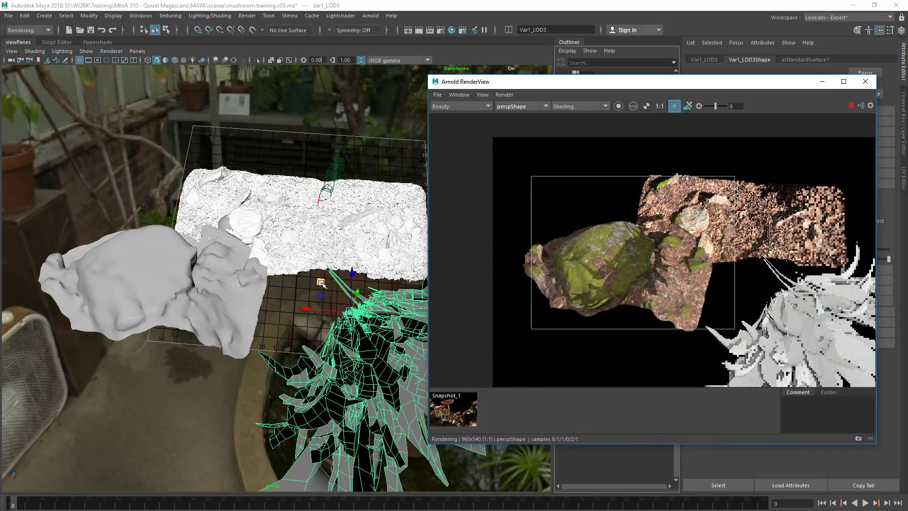
{"action": "left_click_drag", "start_coordinate": [322, 282], "coordinate": [407, 307]}
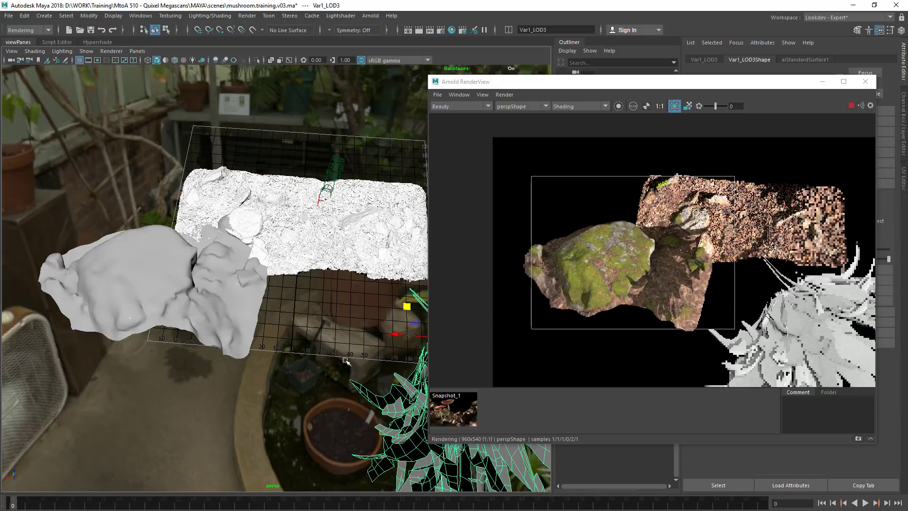
- Duplicate the enlarged plant and place the copy beside the mossy rock as a second shadow caster
{"action": "key", "text": "ctrl+d"}
{"action": "left_click_drag", "start_coordinate": [395, 335], "coordinate": [158, 314]}
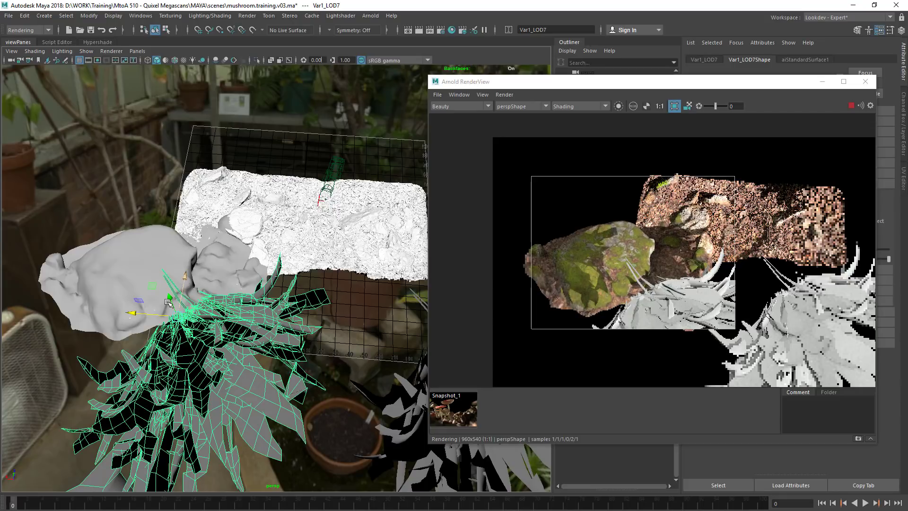
{"action": "mouse_move", "coordinate": [168, 297]}
{"action": "left_mouse_down"}
{"action": "mouse_move", "coordinate": [157, 267]}
{"action": "mouse_move", "coordinate": [166, 290]}
{"action": "left_mouse_up"}
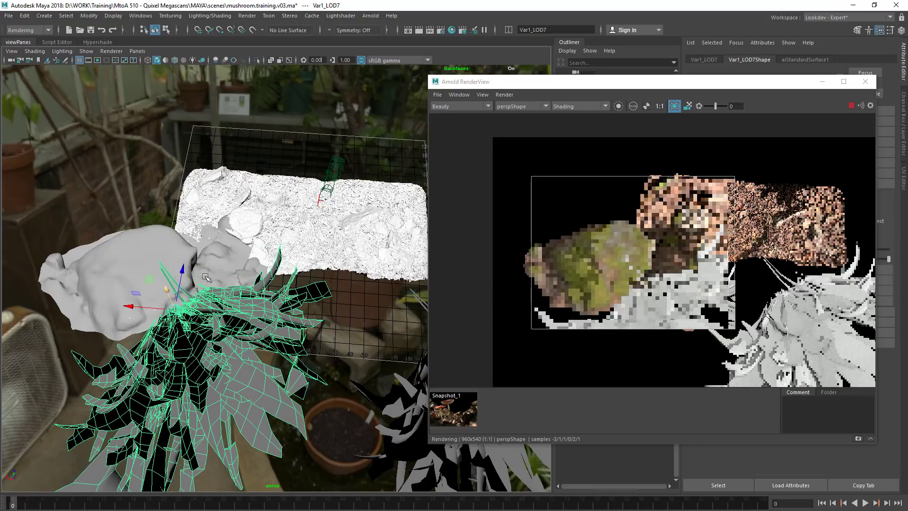
- Select directionalLight1 and show its Arnold attributes
{"action": "left_click_drag", "start_coordinate": [550, 87], "coordinate": [466, 267]}
{"action": "left_click", "coordinate": [606, 119]}
{"action": "left_click_drag", "start_coordinate": [558, 264], "coordinate": [438, 110]}
{"action": "left_click", "coordinate": [722, 206]}
{"action": "left_click", "coordinate": [722, 206]}
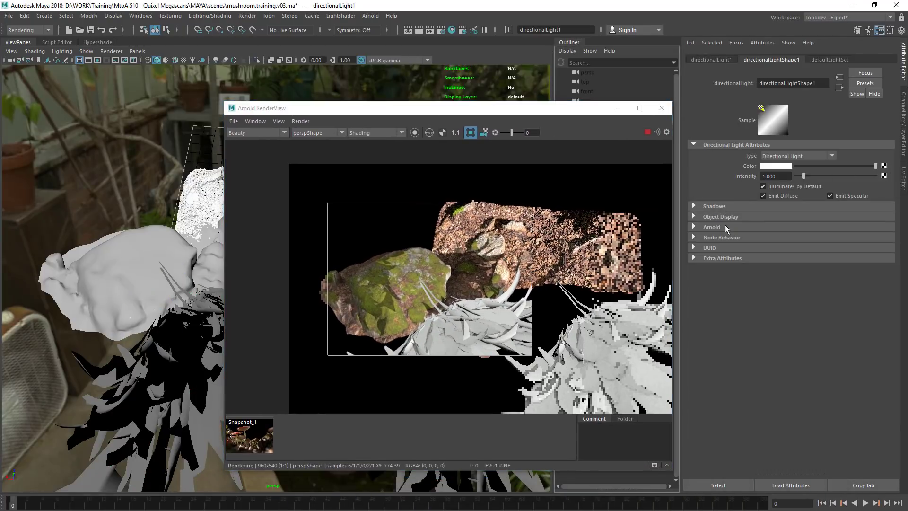
{"action": "left_click", "coordinate": [742, 227]}
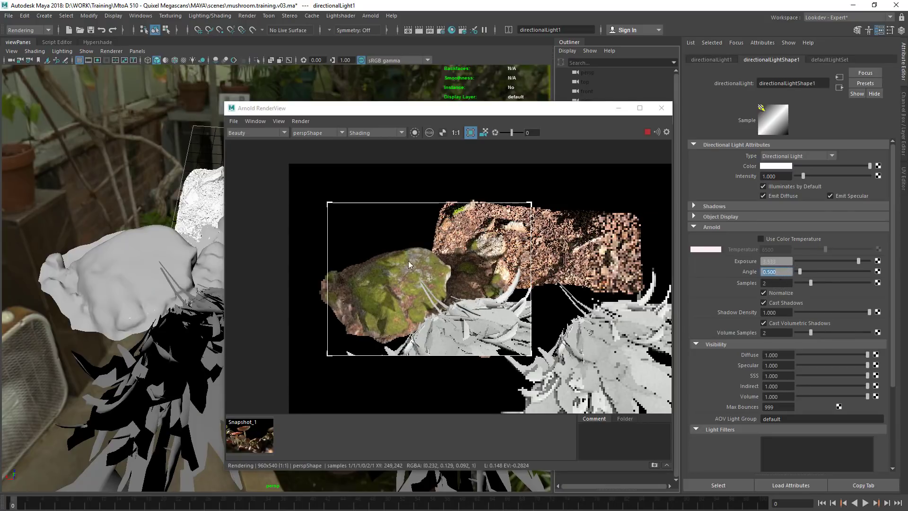
- Select aiAreaLight1 and examine its placement on the ground up close
{"action": "left_click_drag", "start_coordinate": [437, 112], "coordinate": [577, 97]}
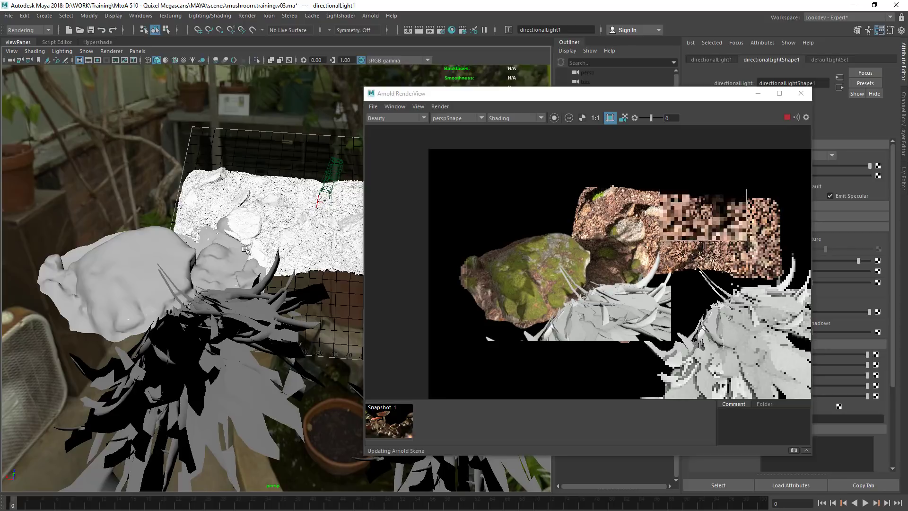
{"action": "right_click_drag", "start_coordinate": [161, 310], "coordinate": [273, 206], "text": "alt"}
{"action": "scroll", "coordinate": [257, 249], "scroll_direction": "down", "scroll_amount": 5}
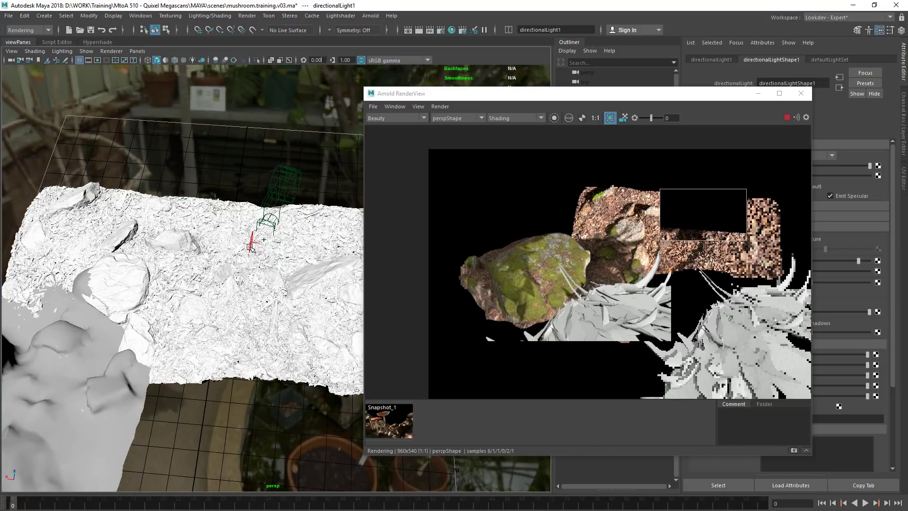
{"action": "left_click", "coordinate": [275, 242]}
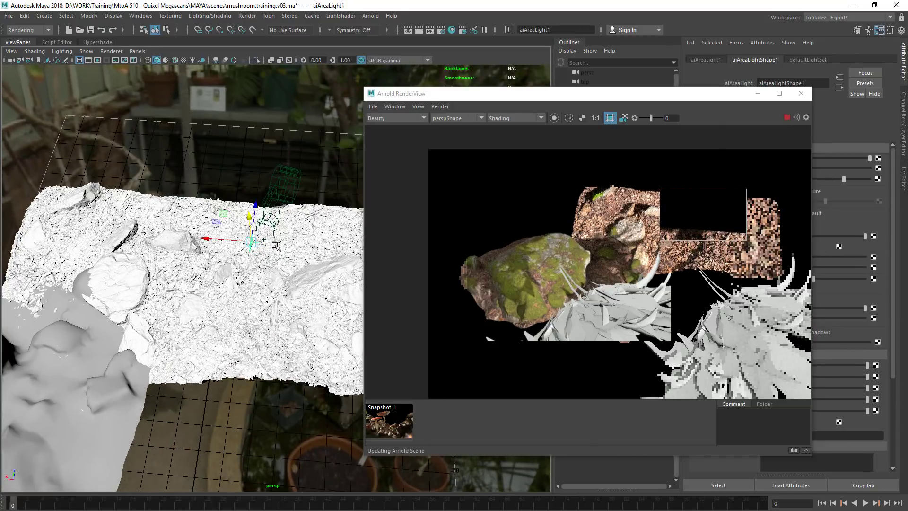
{"action": "key", "text": "f"}
{"action": "right_click_drag", "start_coordinate": [206, 247], "coordinate": [189, 239], "text": "alt"}
{"action": "middle_click_drag", "start_coordinate": [331, 213], "coordinate": [177, 264], "text": "alt"}
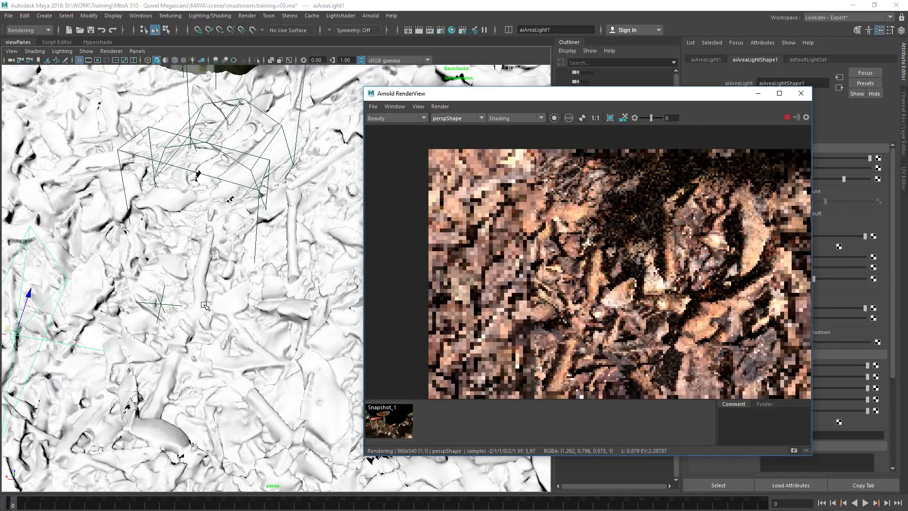
{"action": "left_click_drag", "start_coordinate": [212, 277], "coordinate": [265, 265], "text": "alt"}
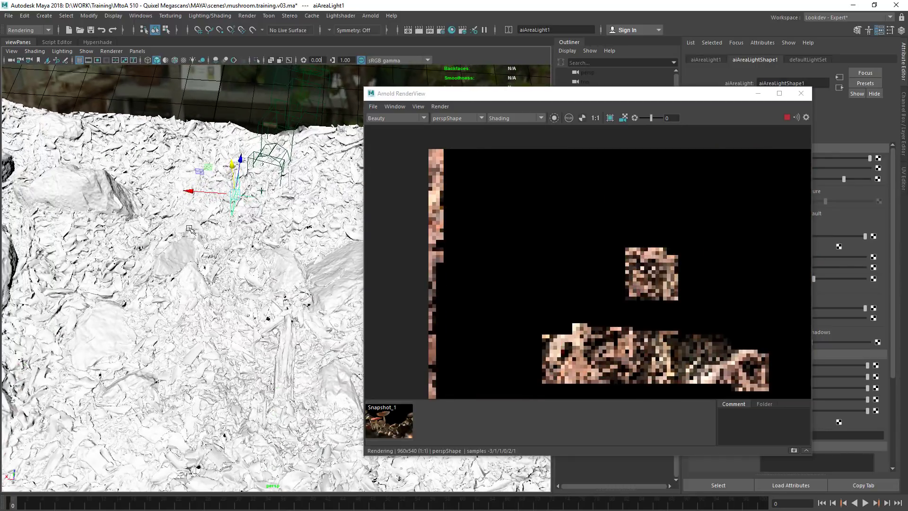
- Switch the render camera to cameraShape1, then unhide aiAreaLight2 and isolate it in the render
{"action": "left_click", "coordinate": [470, 118]}
{"action": "left_click", "coordinate": [459, 133]}
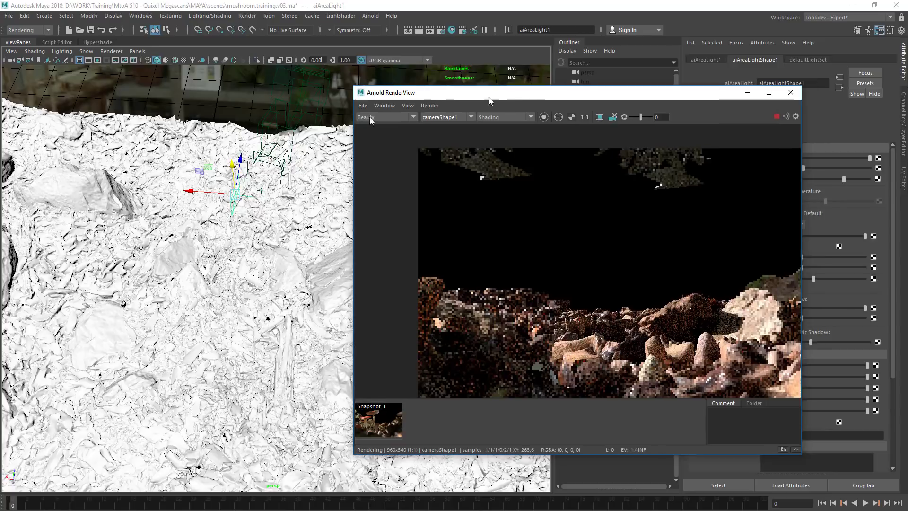
{"action": "left_click_drag", "start_coordinate": [490, 97], "coordinate": [181, 94]}
{"action": "left_click", "coordinate": [599, 168]}
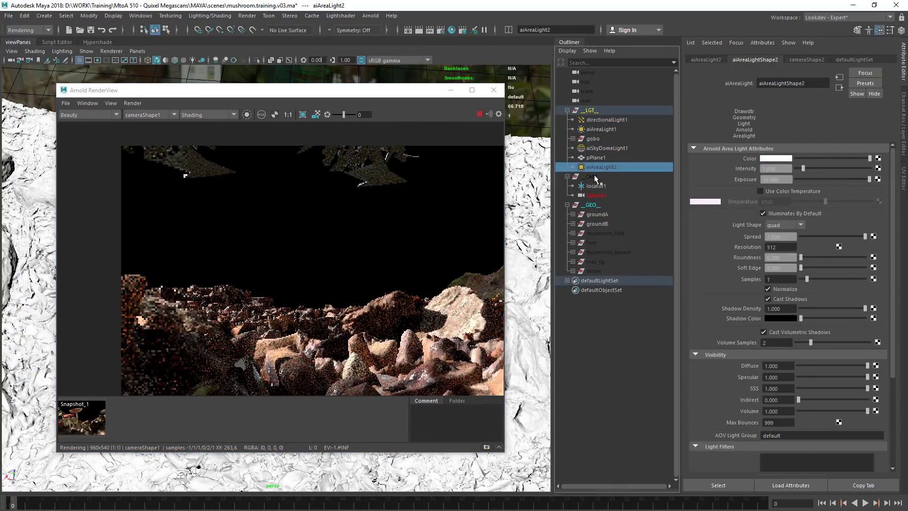
{"action": "key", "text": "shift+h"}
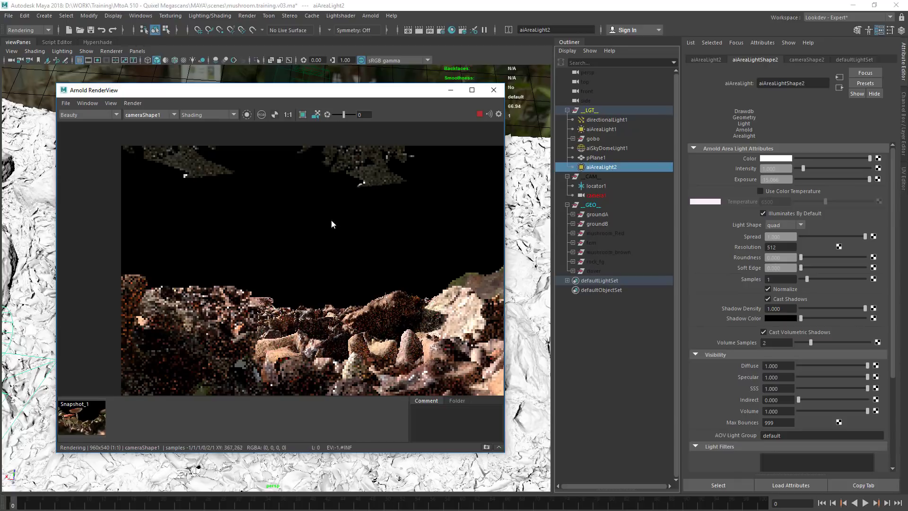
{"action": "left_click", "coordinate": [247, 114]}
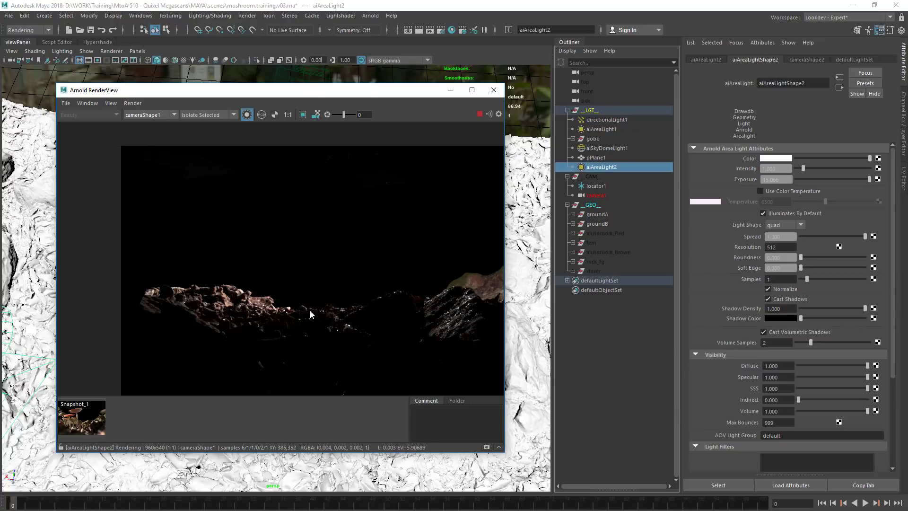
{"action": "left_click_drag", "start_coordinate": [282, 94], "coordinate": [652, 58]}
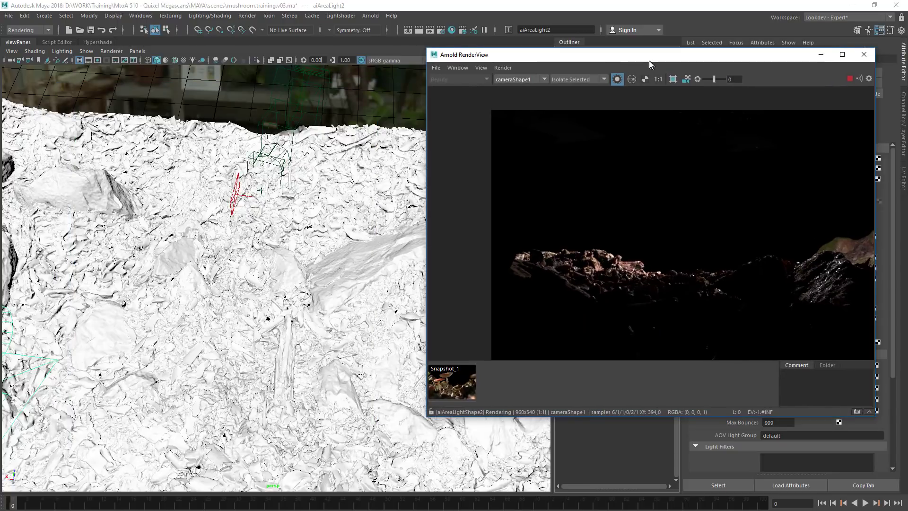
- Set the Move tool's axis orientation to Object and reposition aiAreaLight2 near the rocks at the edge of the ground
{"action": "left_click_drag", "start_coordinate": [146, 225], "coordinate": [127, 318], "text": "alt"}
{"action": "key", "text": "w"}
{"action": "left_click", "coordinate": [121, 301]}
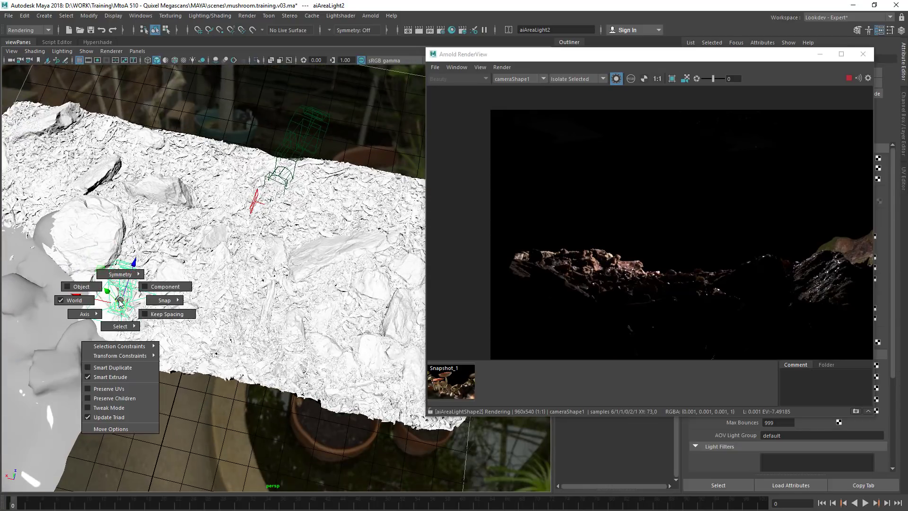
{"action": "left_click", "coordinate": [96, 286]}
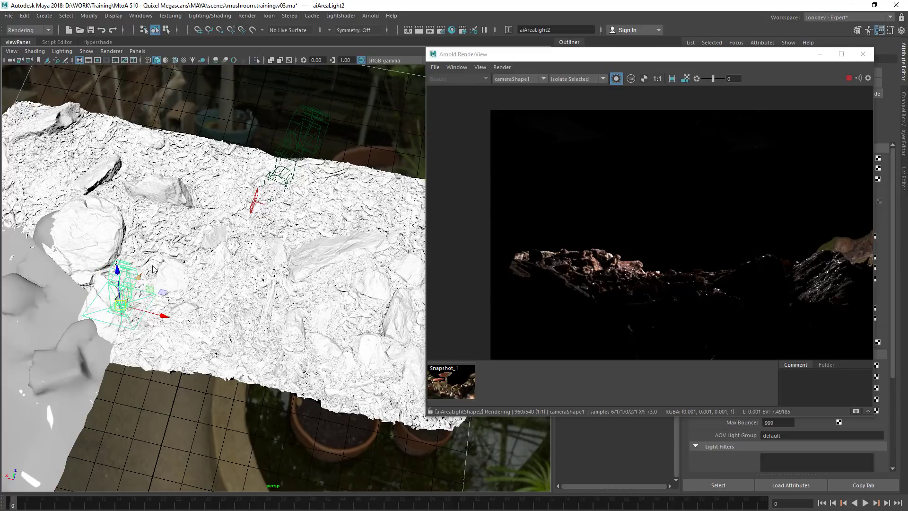
{"action": "key", "text": "w"}
{"action": "left_click", "coordinate": [135, 285]}
{"action": "left_click_drag", "start_coordinate": [138, 297], "coordinate": [185, 156], "text": "alt"}
{"action": "middle_click_drag", "start_coordinate": [184, 156], "coordinate": [192, 206], "text": "alt"}
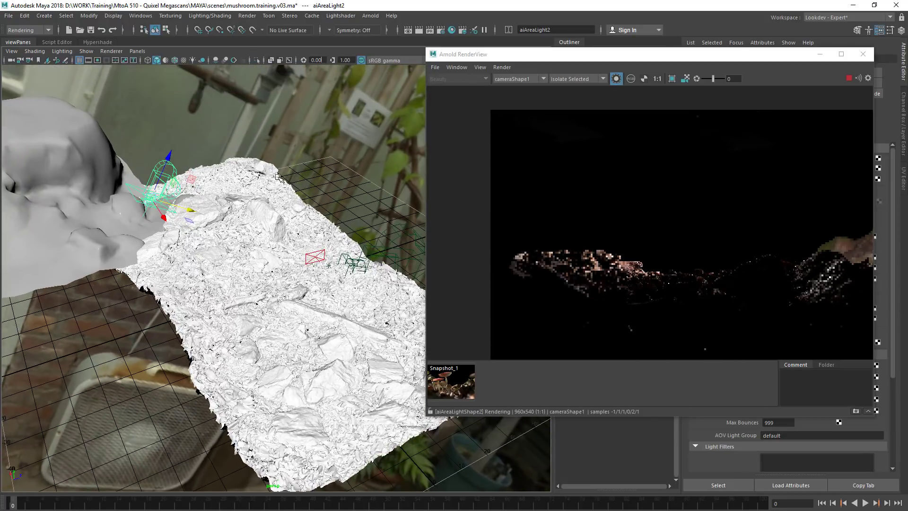
- Reselect aiAreaLight2 and move it across to the far end of the ground
{"action": "left_click_drag", "start_coordinate": [631, 186], "coordinate": [344, 361], "text": "alt"}
{"action": "left_click", "coordinate": [612, 147]}
{"action": "left_click", "coordinate": [611, 166]}
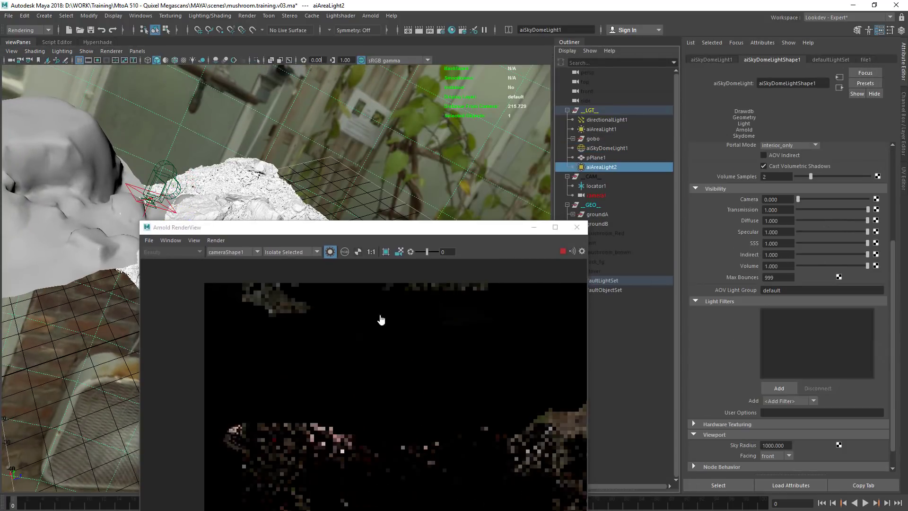
{"action": "left_click_drag", "start_coordinate": [379, 320], "coordinate": [544, 171], "text": "alt"}
{"action": "left_click", "coordinate": [164, 205]}
{"action": "key", "text": "w"}
{"action": "left_click_drag", "start_coordinate": [149, 200], "coordinate": [105, 200]}
{"action": "left_click_drag", "start_coordinate": [200, 186], "coordinate": [277, 167]}
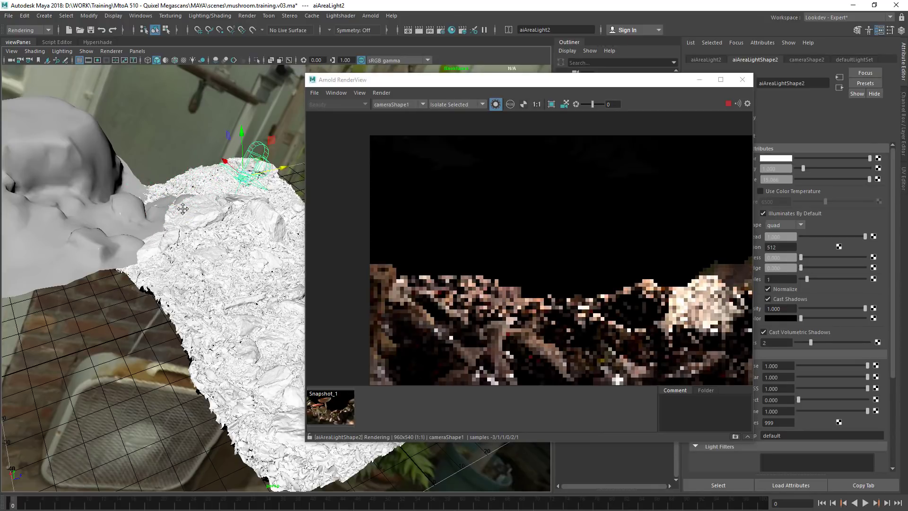
- Scale aiAreaLight2 down and shift it further along the ground's far edge
{"action": "mouse_move", "coordinate": [182, 208]}
{"action": "left_mouse_down", "text": "alt"}
{"action": "mouse_move", "coordinate": [257, 197]}
{"action": "mouse_move", "coordinate": [156, 213]}
{"action": "mouse_move", "coordinate": [172, 219]}
{"action": "left_mouse_up", "text": "alt"}
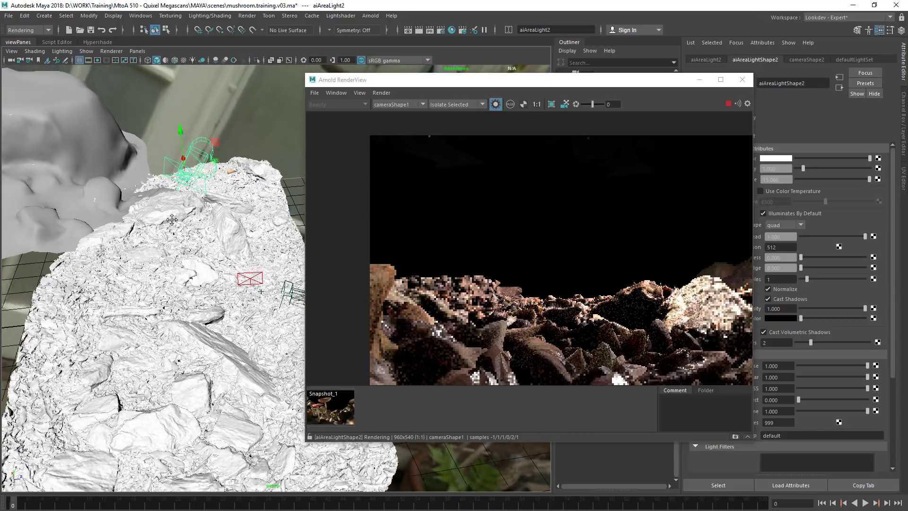
{"action": "middle_click_drag", "start_coordinate": [172, 219], "coordinate": [184, 250], "text": "alt"}
{"action": "scroll", "coordinate": [184, 249], "scroll_direction": "up", "scroll_amount": 1}
{"action": "key", "text": "e"}
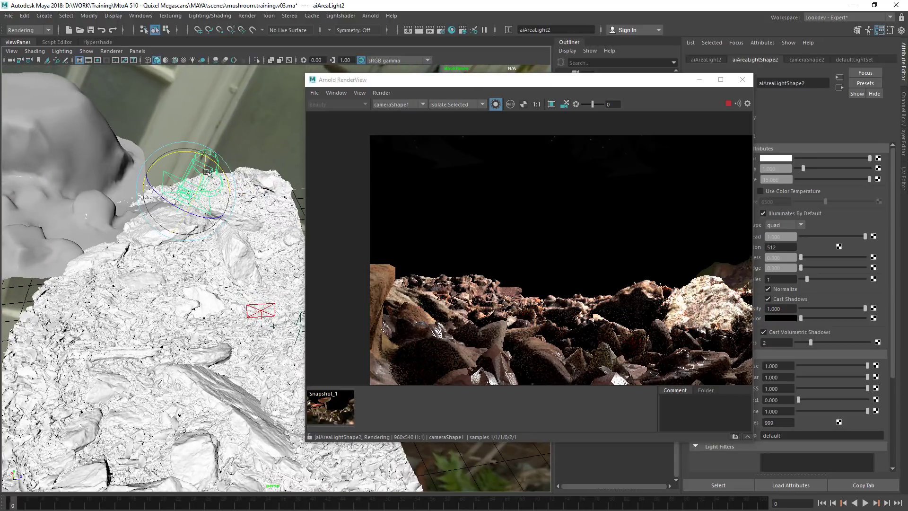
{"action": "key", "text": "r"}
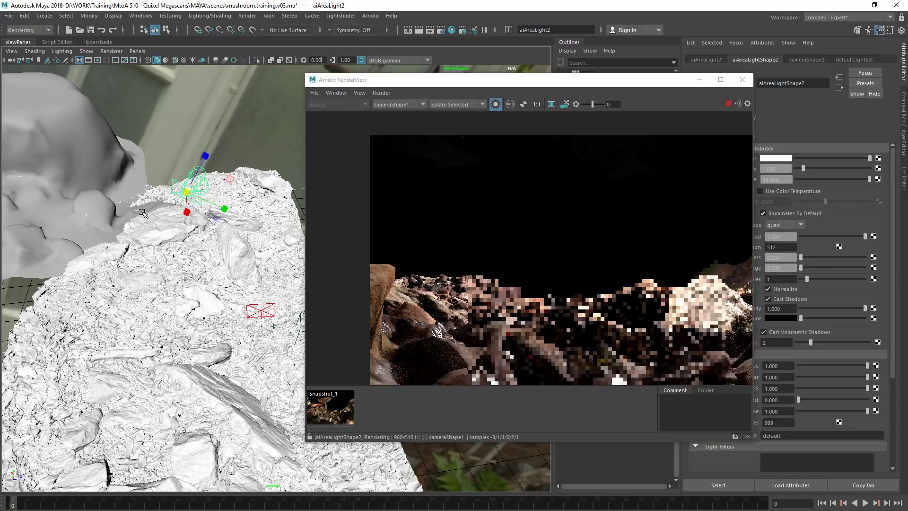
{"action": "key", "text": "w"}
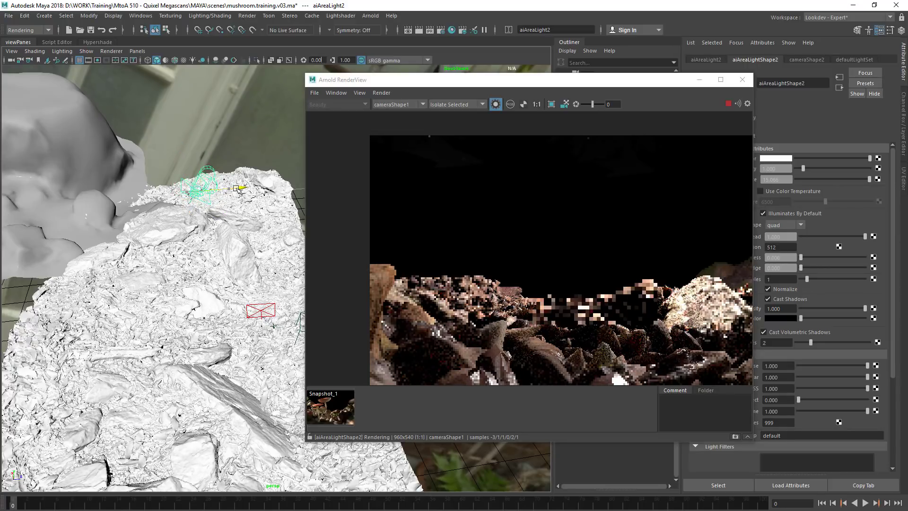
{"action": "left_click_drag", "start_coordinate": [227, 192], "coordinate": [252, 184]}
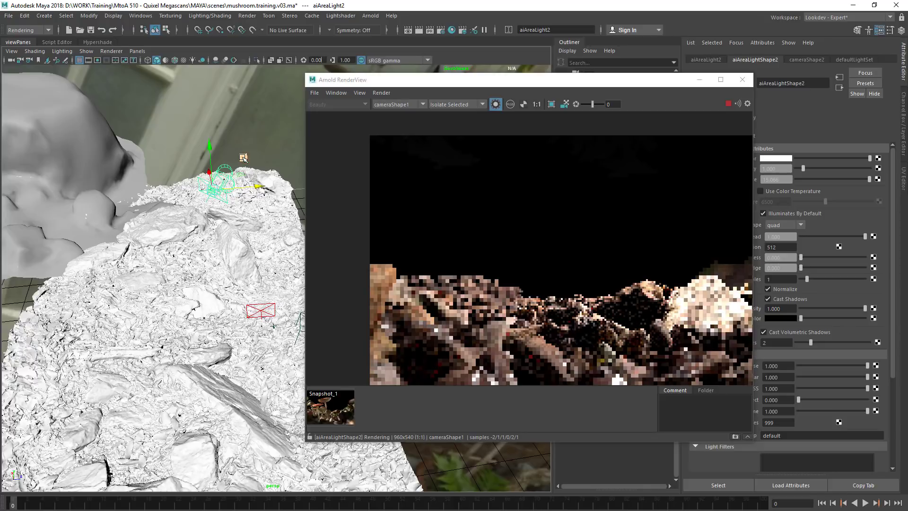
- Set aiAreaLight2's exposure to 18, then lower it slightly
{"action": "left_click_drag", "start_coordinate": [515, 86], "coordinate": [302, 123]}
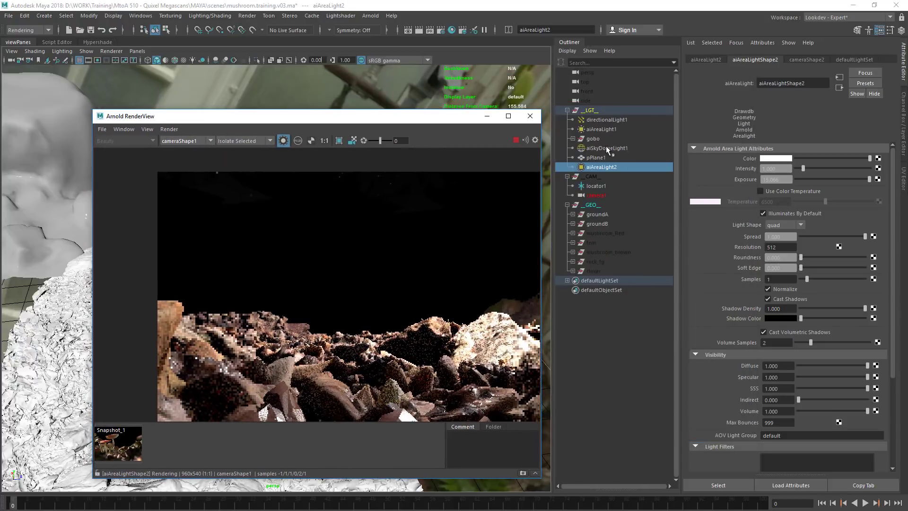
{"action": "left_click", "coordinate": [776, 179]}
{"action": "type", "text": "18"}
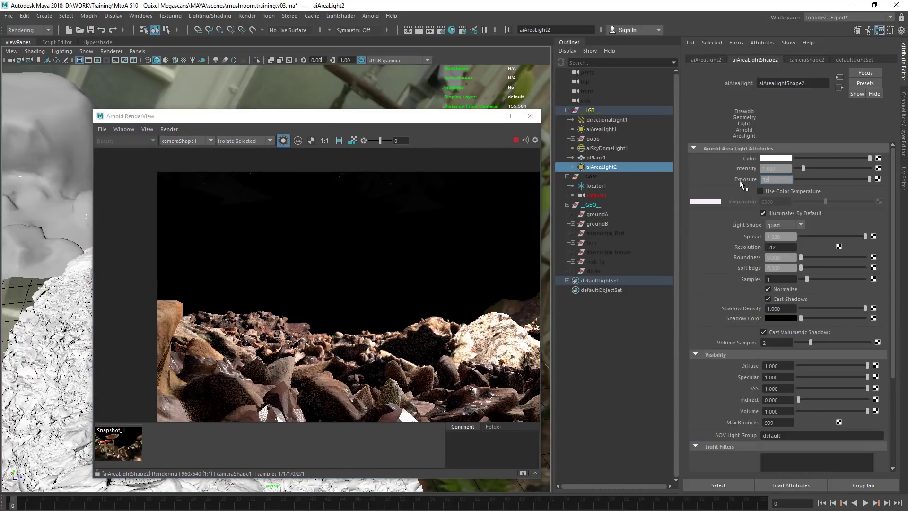
{"action": "key", "text": "Return"}
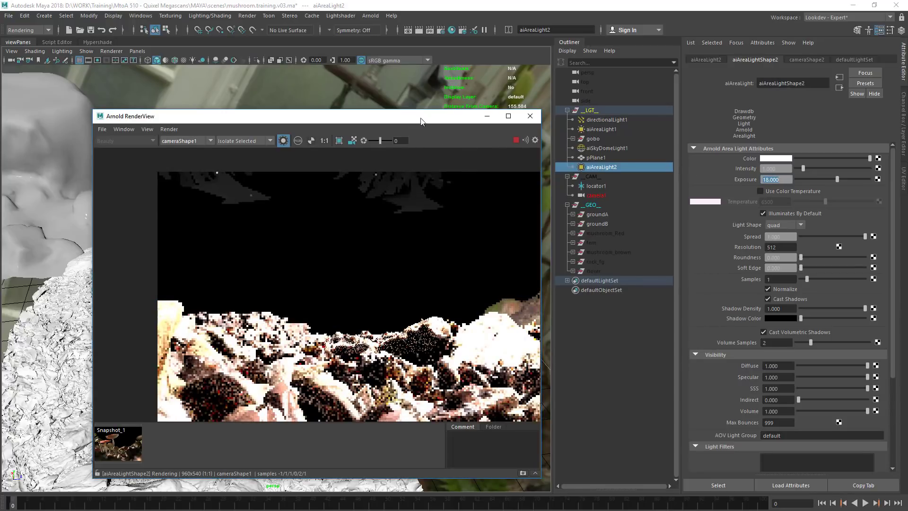
{"action": "left_click_drag", "start_coordinate": [415, 118], "coordinate": [501, 104]}
{"action": "left_click_drag", "start_coordinate": [779, 179], "coordinate": [748, 179], "text": "ctrl"}
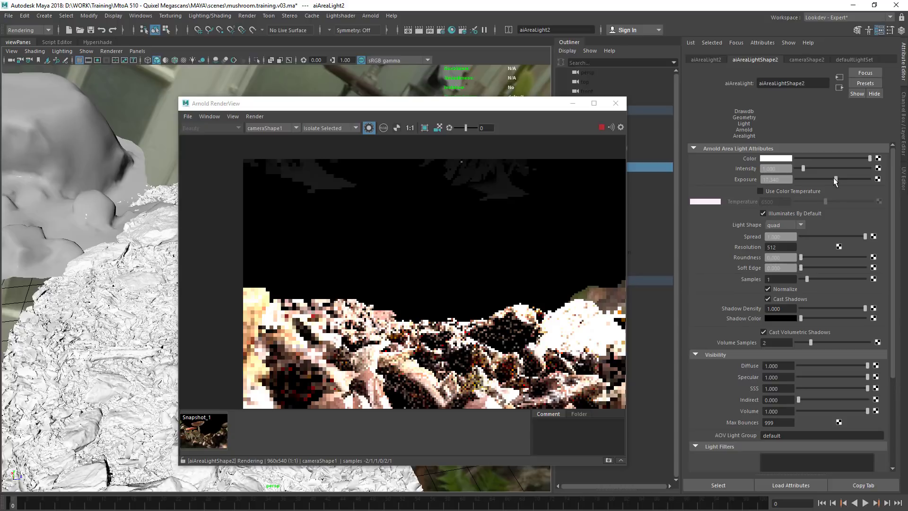
- Turn off selection isolation in the render view so all the lights render together
{"action": "left_click_drag", "start_coordinate": [404, 104], "coordinate": [598, 40]}
{"action": "left_click_drag", "start_coordinate": [289, 237], "coordinate": [285, 185], "text": "alt"}
{"action": "left_click", "coordinate": [280, 222]}
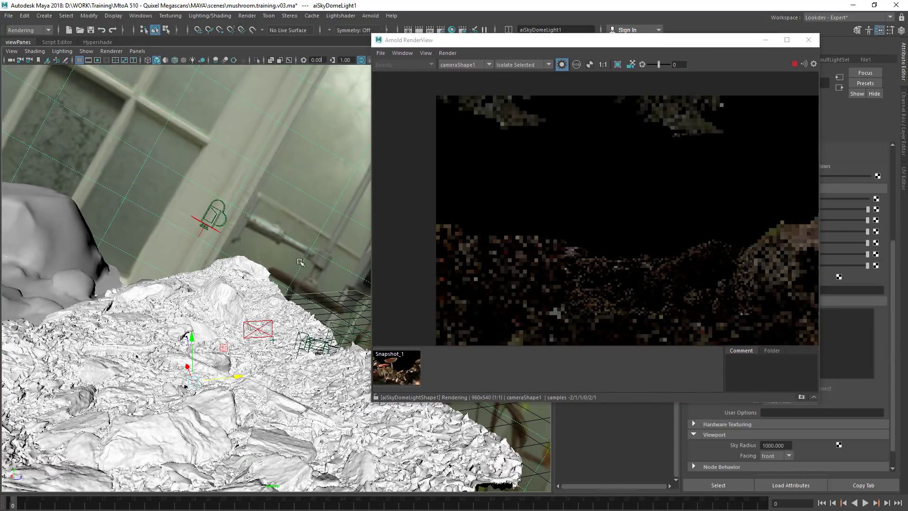
{"action": "left_click", "coordinate": [562, 65]}
{"action": "left_click", "coordinate": [561, 66]}
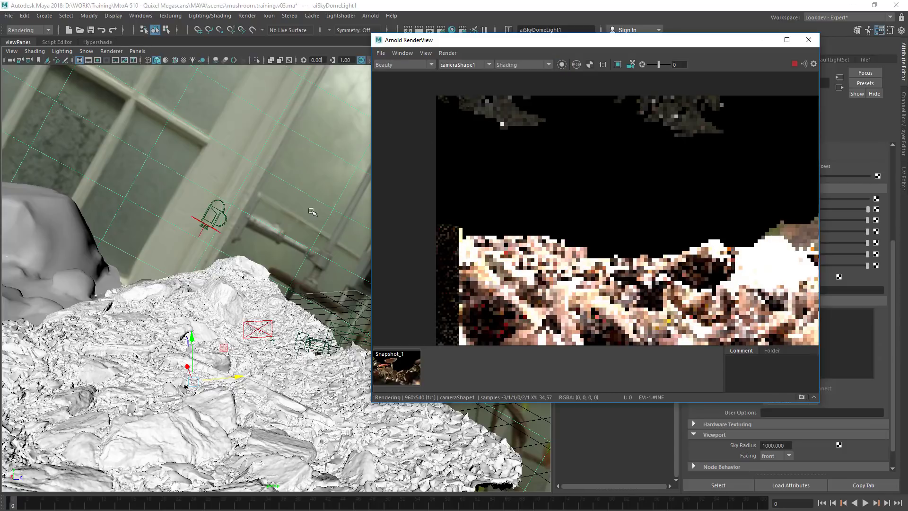
{"action": "left_click_drag", "start_coordinate": [276, 243], "coordinate": [396, 189], "text": "alt"}
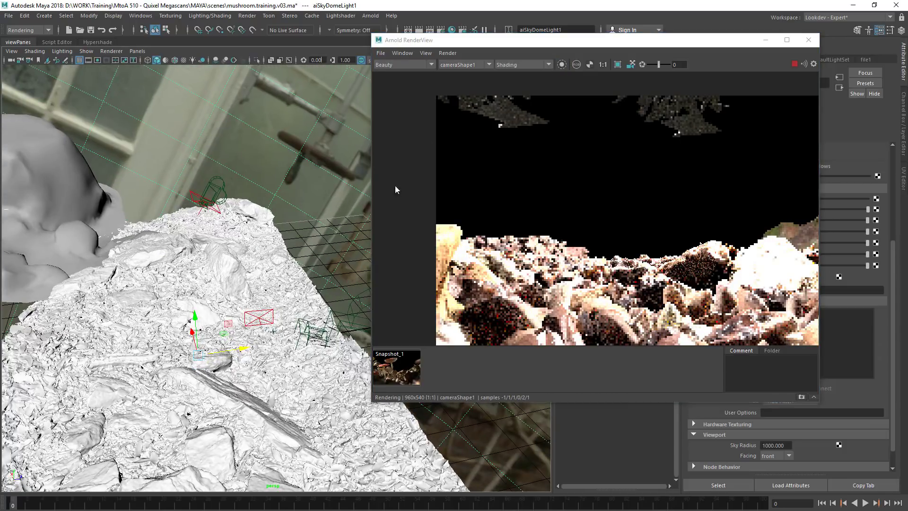
- Select pPlane1 in the light group and make it visible
{"action": "left_click_drag", "start_coordinate": [596, 42], "coordinate": [433, 283]}
{"action": "left_click", "coordinate": [606, 158]}
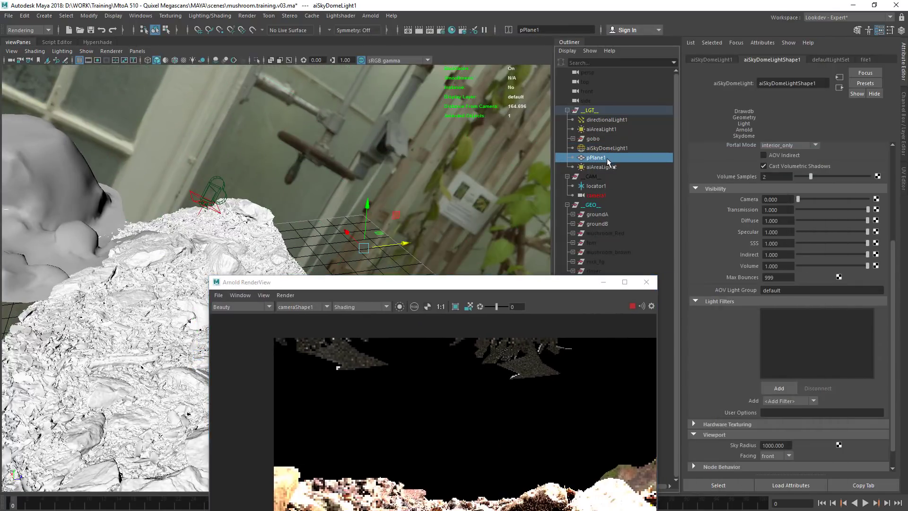
{"action": "left_click", "coordinate": [789, 205]}
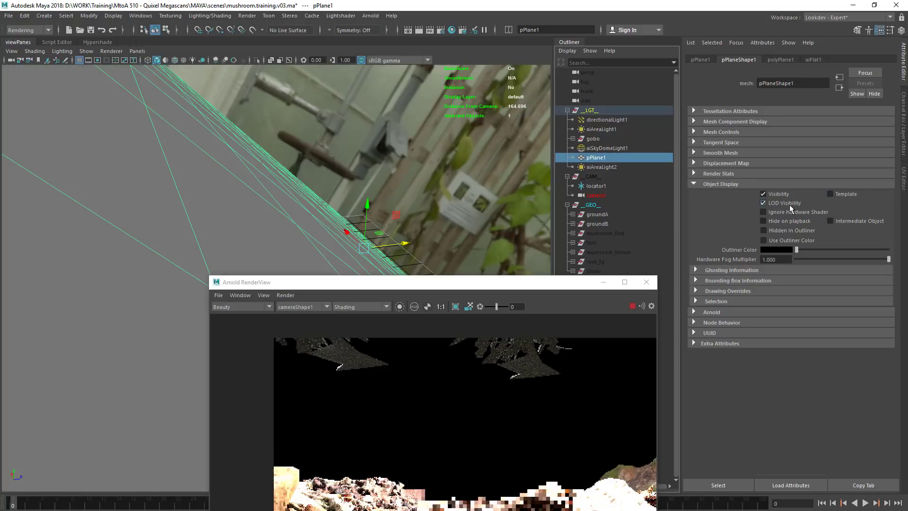
{"action": "left_click_drag", "start_coordinate": [341, 179], "coordinate": [387, 175], "text": "alt"}
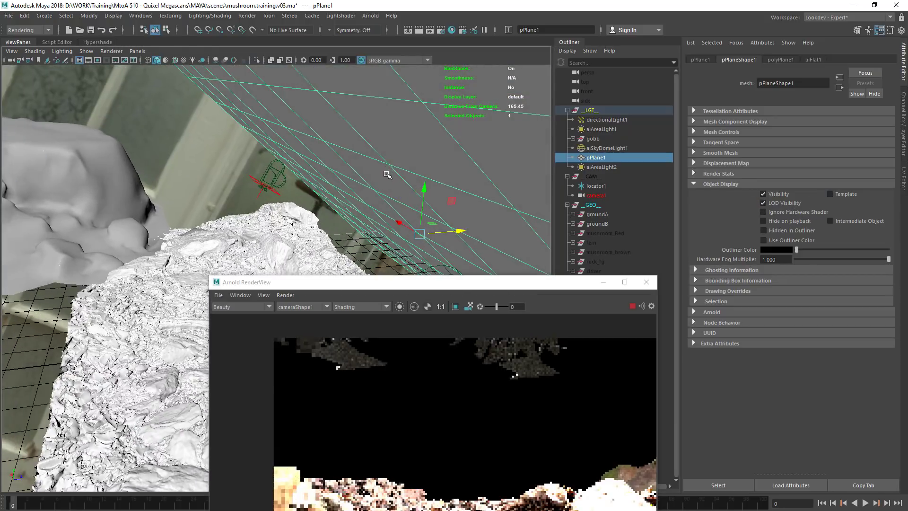
- Duplicate pPlane1 and scale the copy down to a small blocker plane
{"action": "key", "text": "ctrl+d"}
{"action": "left_click_drag", "start_coordinate": [462, 229], "coordinate": [367, 150], "text": "alt"}
{"action": "left_click_drag", "start_coordinate": [329, 247], "coordinate": [276, 260]}
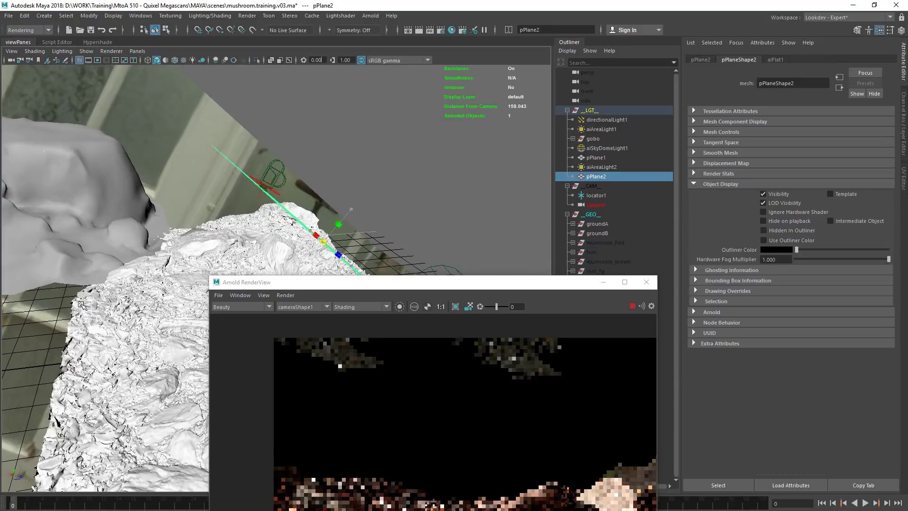
- Move the small duplicate plane beside aiAreaLight2 and rotate it to stand upright
{"action": "left_click_drag", "start_coordinate": [157, 230], "coordinate": [347, 219], "text": "alt"}
{"action": "key", "text": "w"}
{"action": "left_click_drag", "start_coordinate": [337, 168], "coordinate": [337, 164]}
{"action": "key", "text": "w"}
{"action": "left_click_drag", "start_coordinate": [324, 209], "coordinate": [350, 230]}
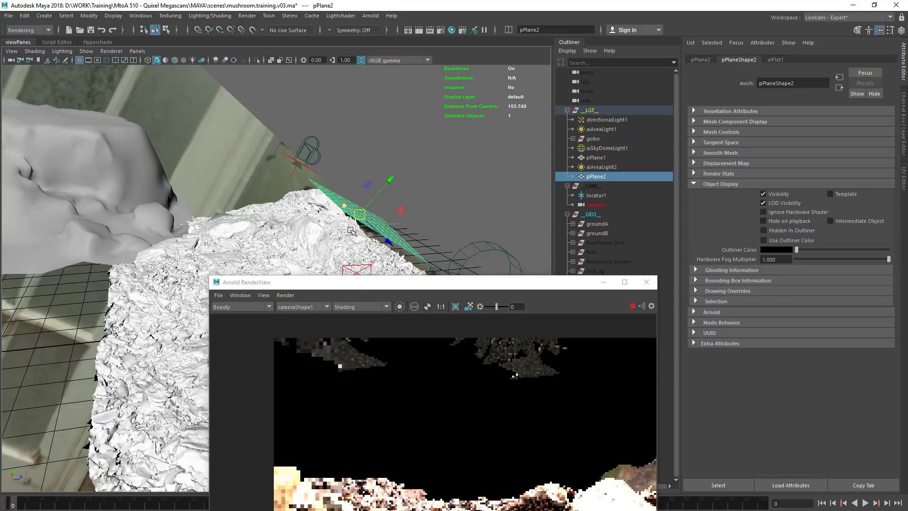
{"action": "middle_click_drag", "start_coordinate": [384, 241], "coordinate": [330, 188]}
{"action": "key", "text": "e"}
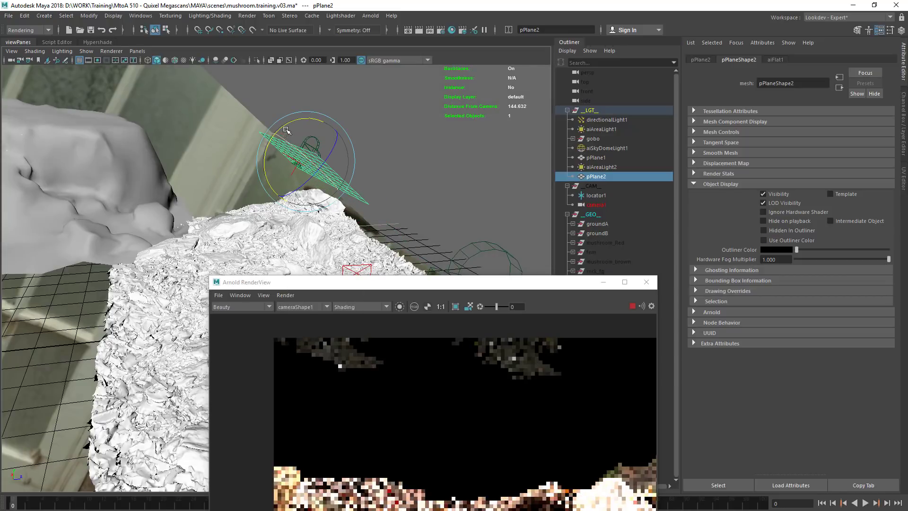
{"action": "left_click_drag", "start_coordinate": [286, 122], "coordinate": [327, 108]}
{"action": "key", "text": "f"}
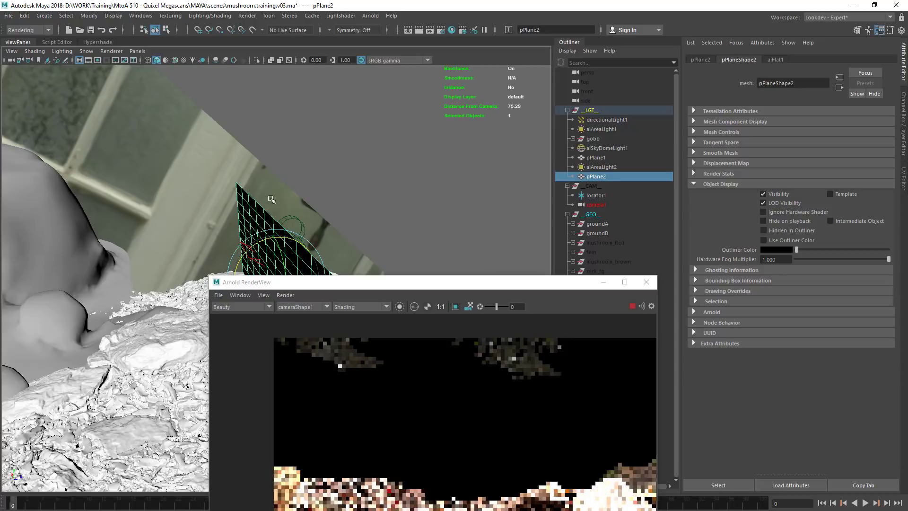
- Position the upright plane between aiAreaLight2 and the foreground ground, lowering it to block the light
{"action": "left_click_drag", "start_coordinate": [308, 197], "coordinate": [319, 148], "text": "alt"}
{"action": "middle_click_drag", "start_coordinate": [318, 149], "coordinate": [322, 92], "text": "alt"}
{"action": "left_click_drag", "start_coordinate": [321, 92], "coordinate": [316, 142], "text": "alt"}
{"action": "right_click_drag", "start_coordinate": [316, 142], "coordinate": [335, 130], "text": "alt"}
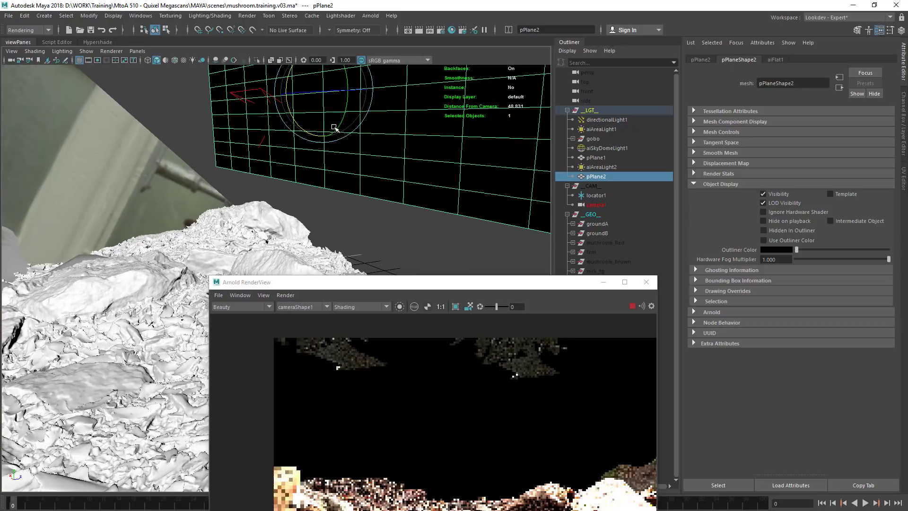
{"action": "key", "text": "w"}
{"action": "left_click_drag", "start_coordinate": [370, 286], "coordinate": [516, 164]}
{"action": "left_click_drag", "start_coordinate": [325, 112], "coordinate": [417, 76], "text": "alt"}
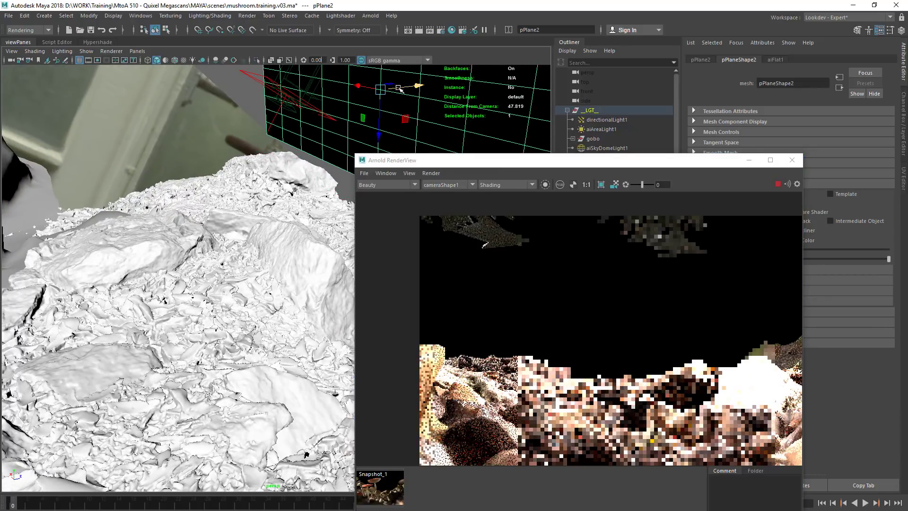
{"action": "left_click_drag", "start_coordinate": [378, 136], "coordinate": [371, 239]}
{"action": "middle_click_drag", "start_coordinate": [372, 240], "coordinate": [373, 223]}
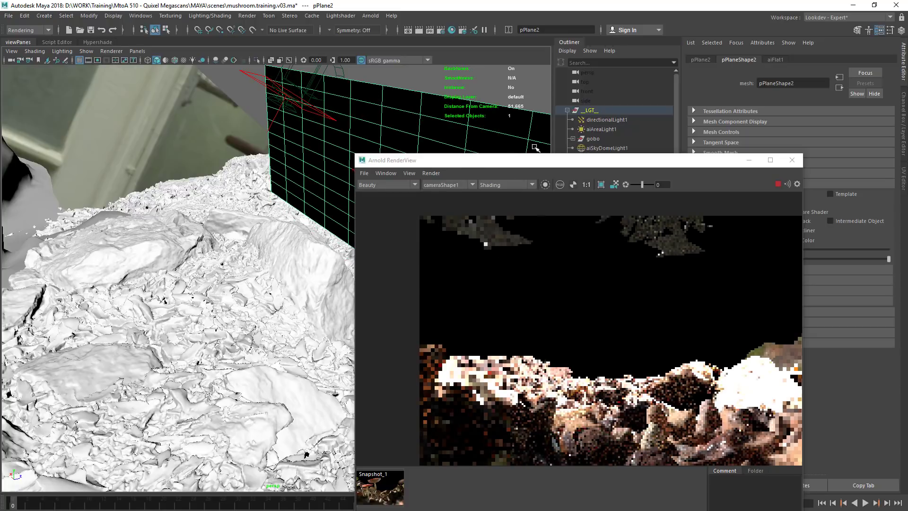
- Rotate the blocker plane to face aiAreaLight2 and shift it slightly away from the light
{"action": "left_click_drag", "start_coordinate": [312, 175], "coordinate": [181, 172], "text": "alt"}
{"action": "left_click_drag", "start_coordinate": [174, 207], "coordinate": [138, 210], "text": "alt"}
{"action": "key", "text": "e"}
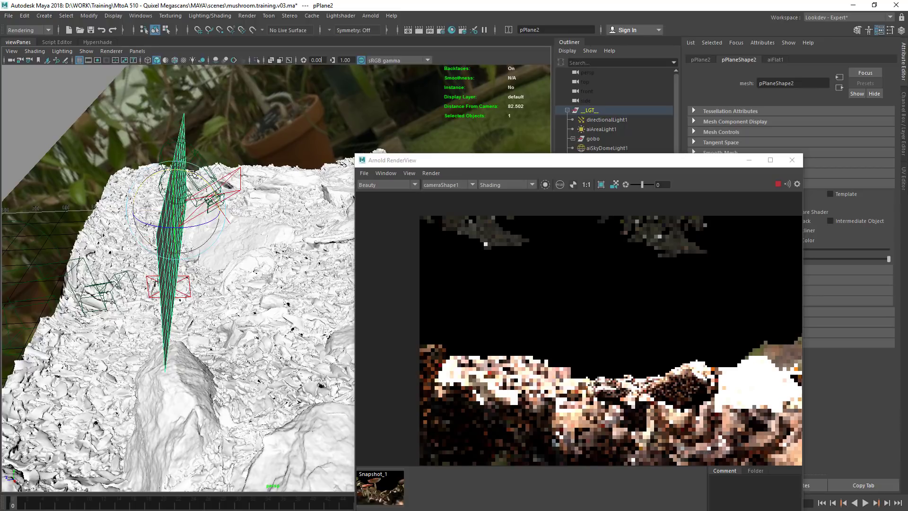
{"action": "left_click_drag", "start_coordinate": [190, 172], "coordinate": [187, 196]}
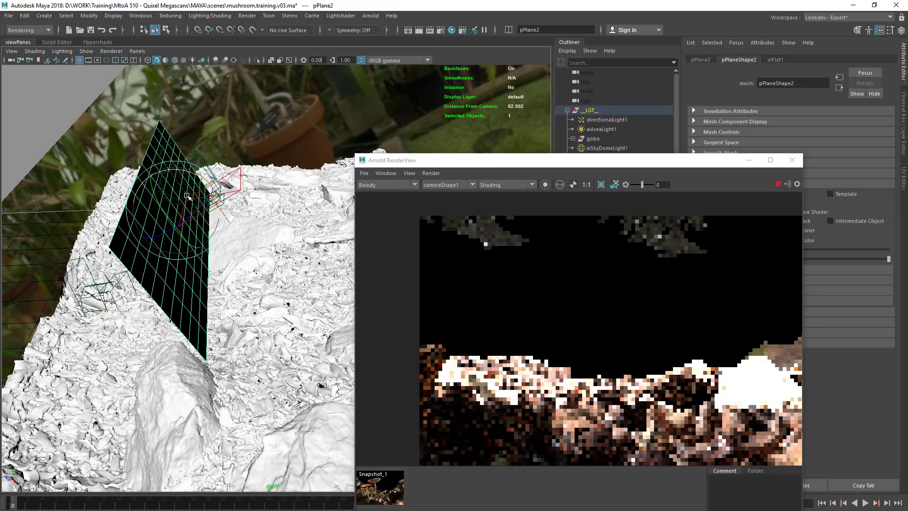
{"action": "left_click_drag", "start_coordinate": [196, 232], "coordinate": [218, 263]}
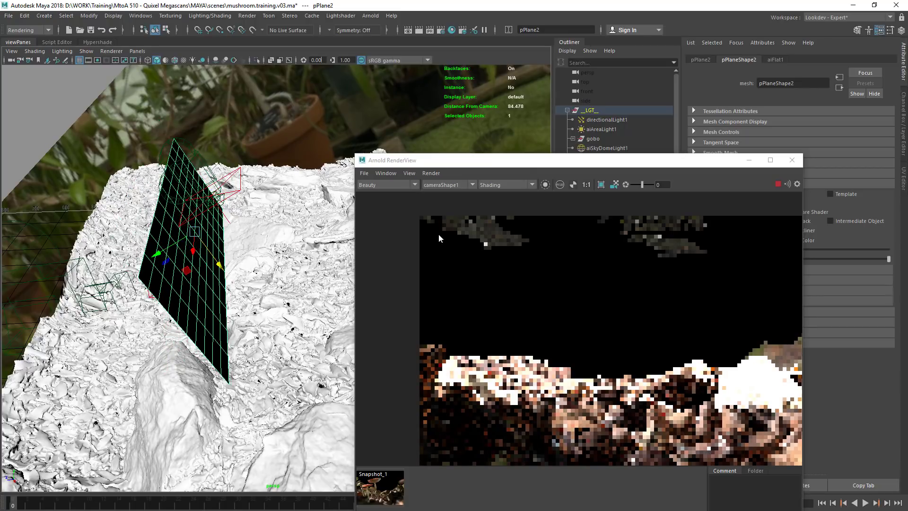
- Isolate aiAreaLight2 in the render to check how pPlane2 blocks its light
{"action": "left_click", "coordinate": [546, 185]}
{"action": "left_click_drag", "start_coordinate": [659, 249], "coordinate": [515, 326], "text": "alt"}
{"action": "left_click", "coordinate": [601, 167]}
{"action": "left_click_drag", "start_coordinate": [428, 374], "coordinate": [505, 245], "text": "alt"}
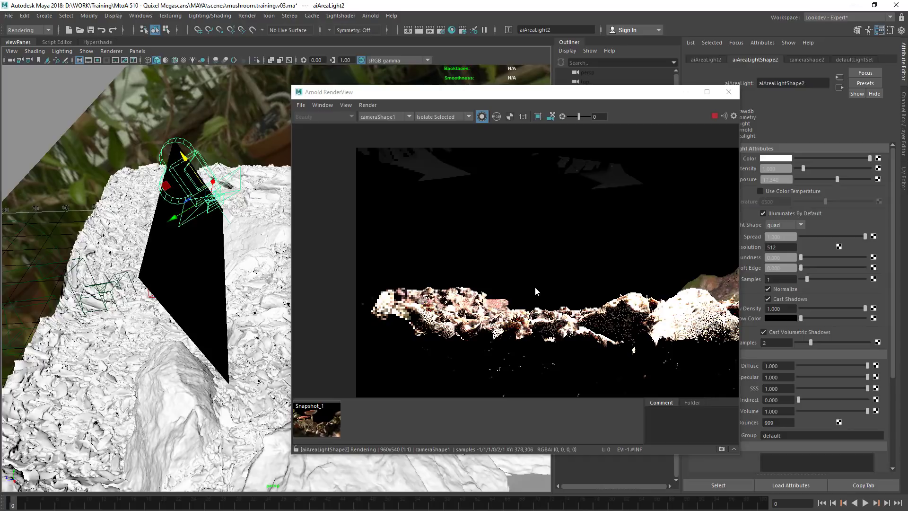
{"action": "left_click", "coordinate": [181, 265]}
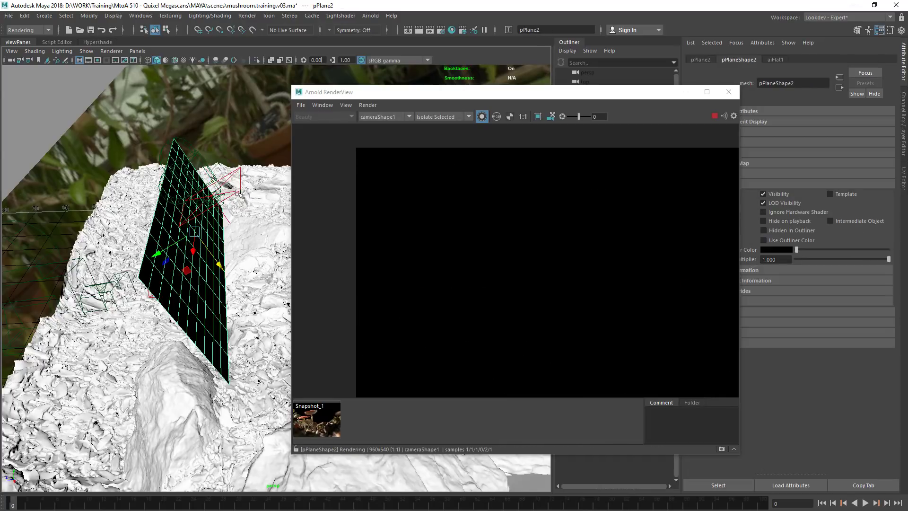
{"action": "left_click", "coordinate": [240, 191]}
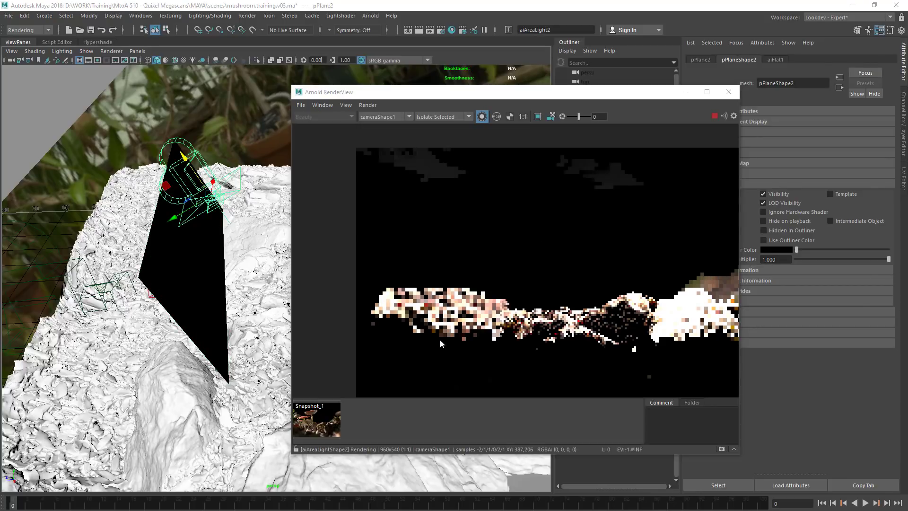
- Nudge pPlane2 closer to aiAreaLight2 and rotate it further to refine the light cut-off on the ground
{"action": "left_click", "coordinate": [210, 264]}
{"action": "mouse_move", "coordinate": [218, 265]}
{"action": "left_mouse_down"}
{"action": "mouse_move", "coordinate": [154, 160]}
{"action": "mouse_move", "coordinate": [201, 251]}
{"action": "mouse_move", "coordinate": [226, 255]}
{"action": "mouse_move", "coordinate": [213, 255]}
{"action": "left_mouse_up"}
{"action": "key", "text": "e"}
{"action": "left_click_drag", "start_coordinate": [187, 179], "coordinate": [167, 173]}
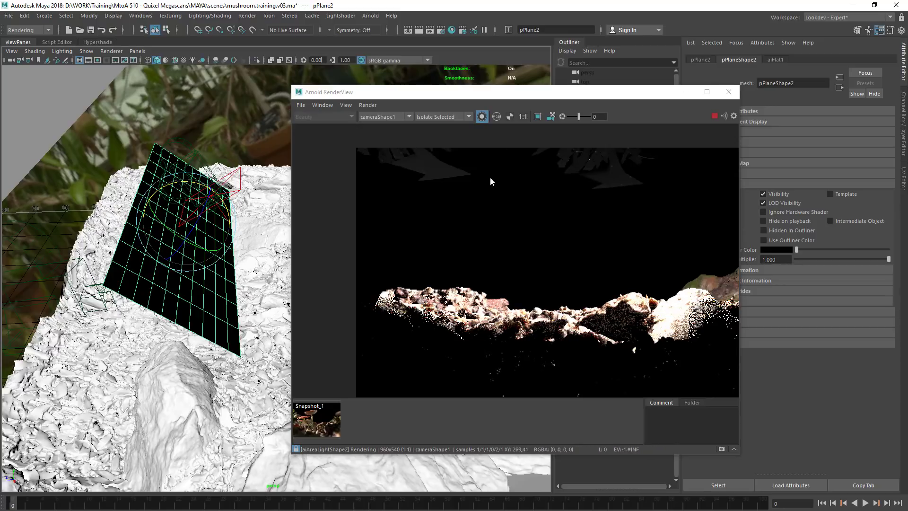
{"action": "mouse_move", "coordinate": [583, 96]}
{"action": "left_mouse_down"}
{"action": "mouse_move", "coordinate": [572, 103]}
{"action": "mouse_move", "coordinate": [586, 99]}
{"action": "left_mouse_up"}
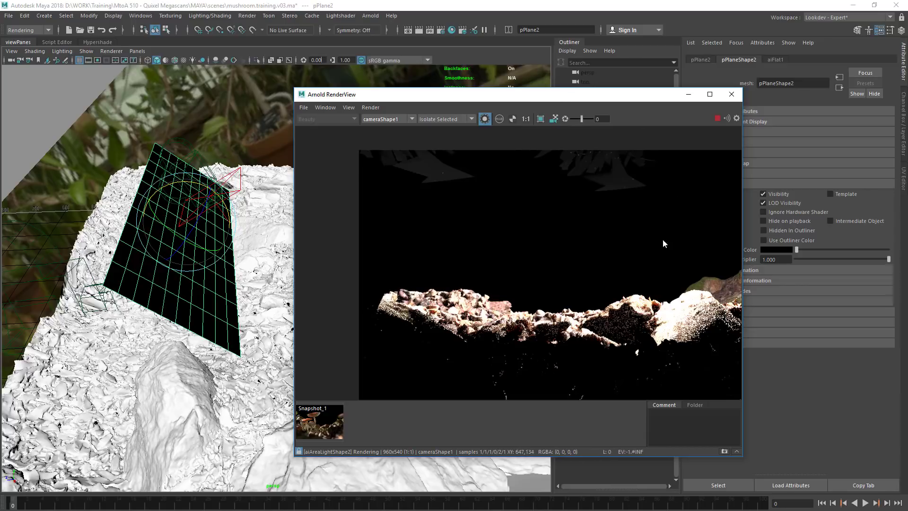
- Duplicate the blocker plane pPlane2 and stand the copy upright beside aiAreaLight2
{"action": "middle_click_drag", "start_coordinate": [663, 243], "coordinate": [558, 247]}
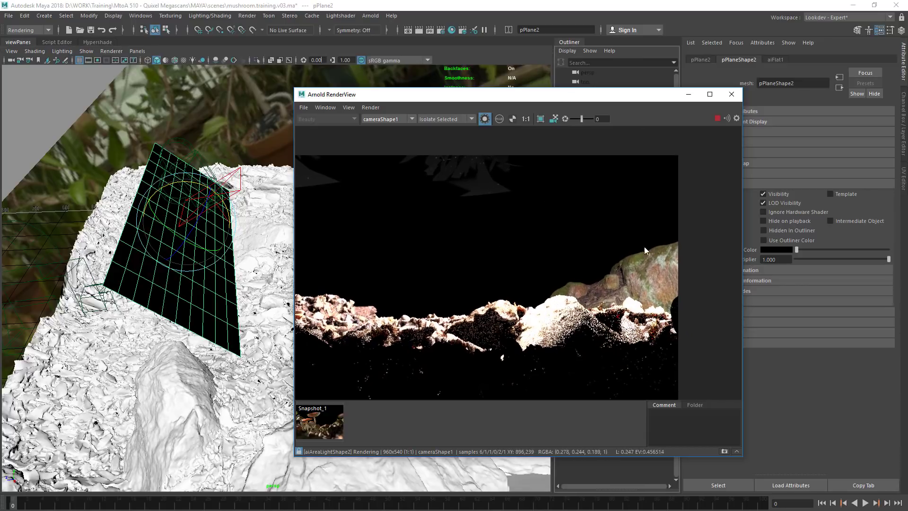
{"action": "left_click_drag", "start_coordinate": [479, 103], "coordinate": [627, 118]}
{"action": "key", "text": "f"}
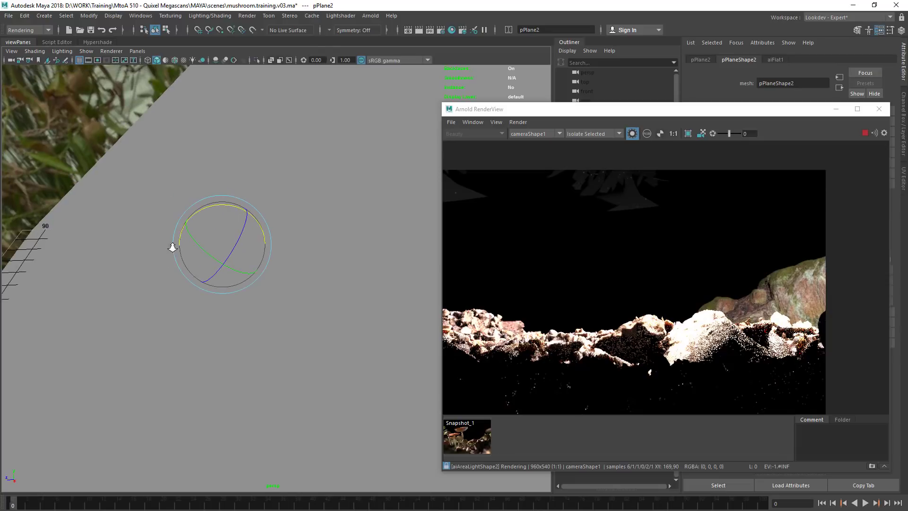
{"action": "right_click_drag", "start_coordinate": [308, 246], "coordinate": [326, 245], "text": "alt"}
{"action": "left_click_drag", "start_coordinate": [327, 246], "coordinate": [462, 251], "text": "alt"}
{"action": "right_click_drag", "start_coordinate": [462, 251], "coordinate": [265, 227], "text": "alt"}
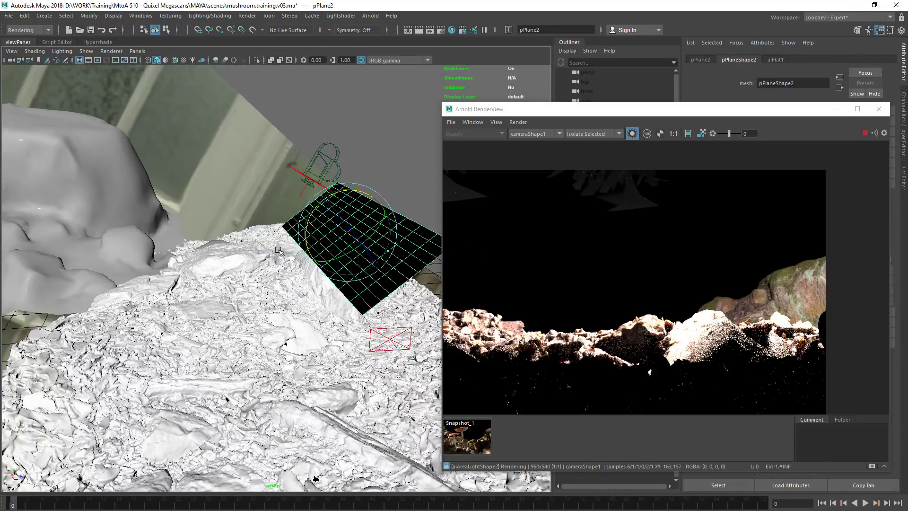
{"action": "left_click_drag", "start_coordinate": [265, 227], "coordinate": [259, 243], "text": "alt"}
{"action": "middle_click_drag", "start_coordinate": [259, 244], "coordinate": [262, 234], "text": "alt"}
{"action": "left_click_drag", "start_coordinate": [262, 235], "coordinate": [274, 239], "text": "alt"}
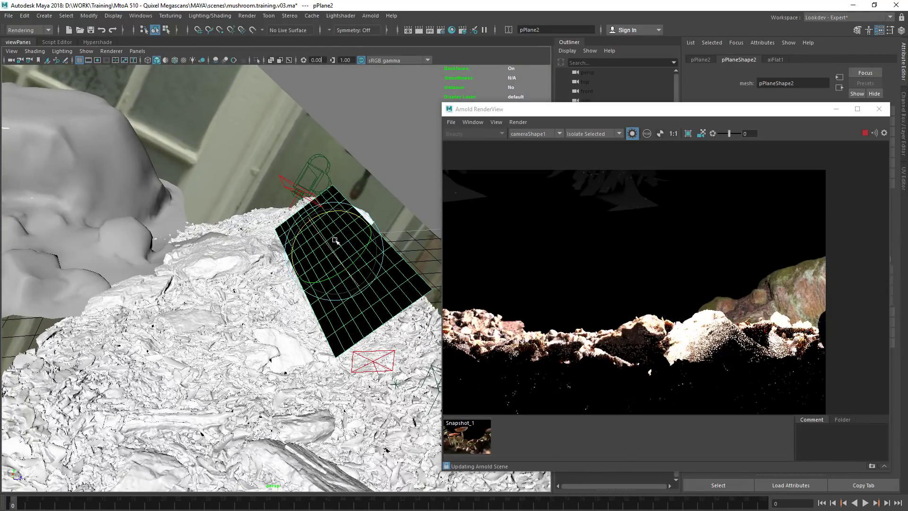
{"action": "key", "text": "w"}
{"action": "left_click_drag", "start_coordinate": [370, 261], "coordinate": [245, 155], "text": "alt"}
{"action": "key", "text": "e"}
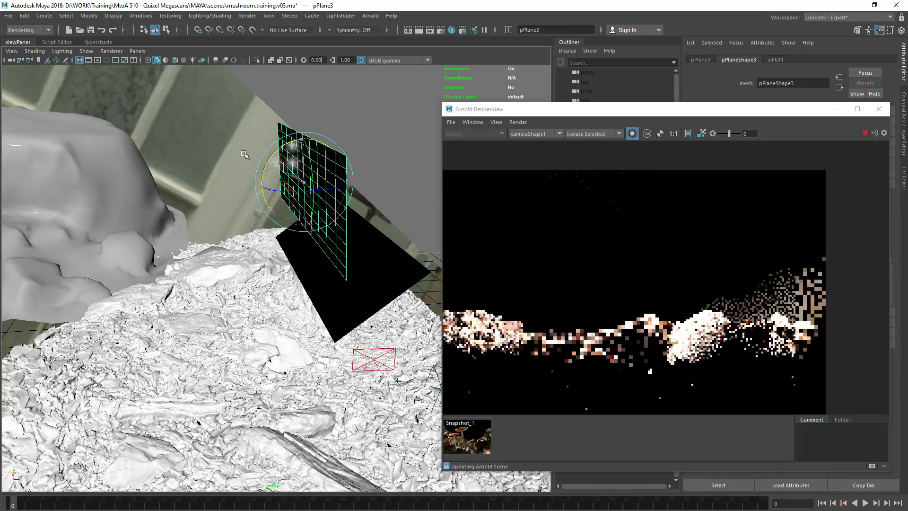
- Rotate pPlane3 crosswise to pPlane2 and place it at the plane's end beside aiAreaLight2
{"action": "left_click_drag", "start_coordinate": [304, 192], "coordinate": [361, 193]}
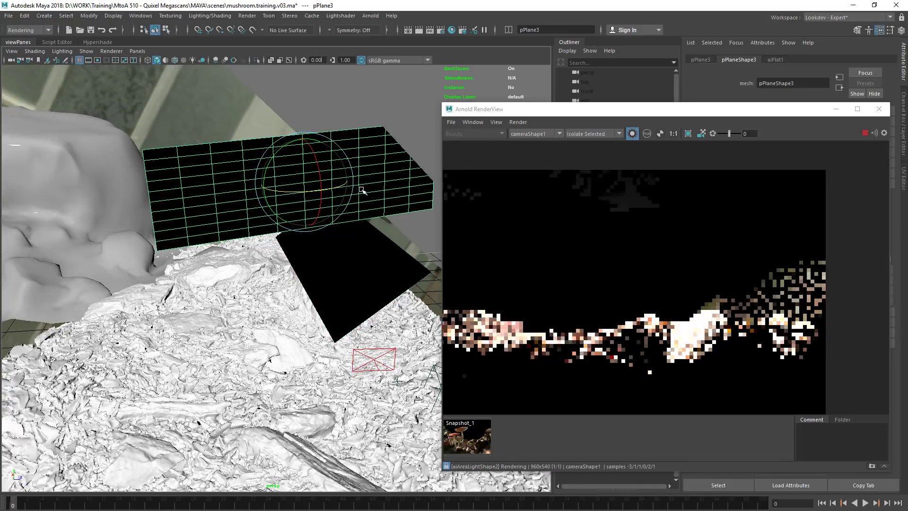
{"action": "key", "text": "w"}
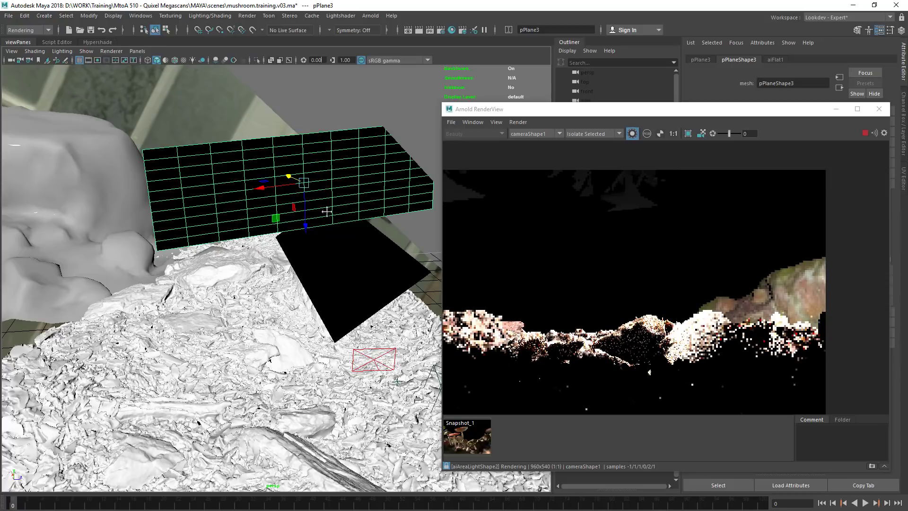
{"action": "left_click_drag", "start_coordinate": [327, 212], "coordinate": [259, 172], "text": "alt"}
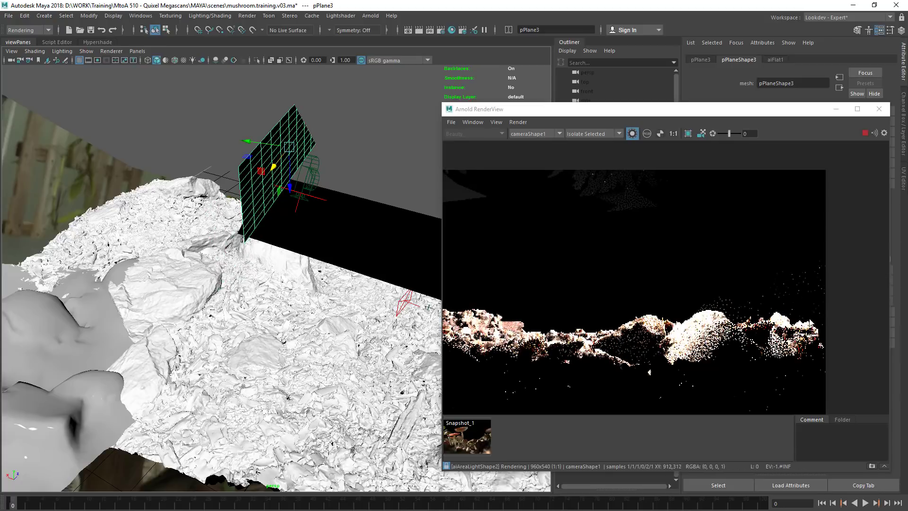
- Turn off the isolated light in the render view to bring back the full Beauty shading
{"action": "left_click_drag", "start_coordinate": [603, 239], "coordinate": [499, 202], "text": "alt"}
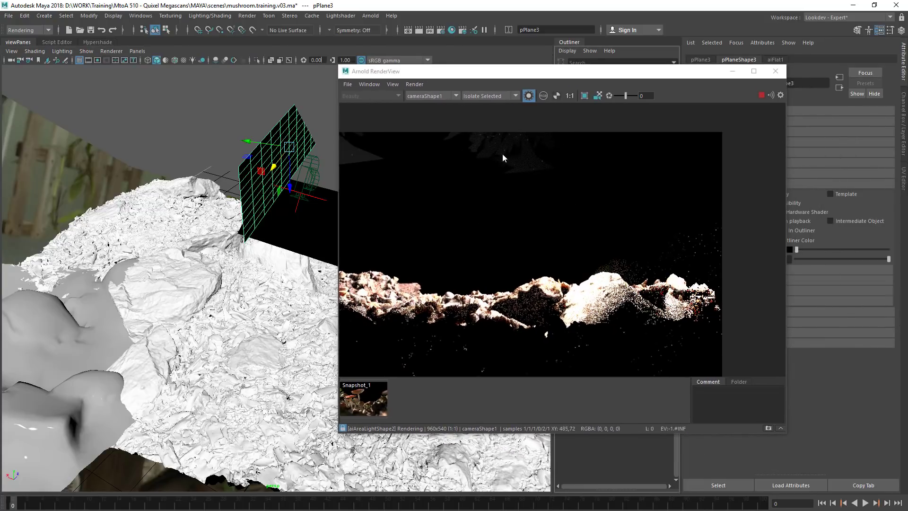
{"action": "left_click", "coordinate": [522, 96]}
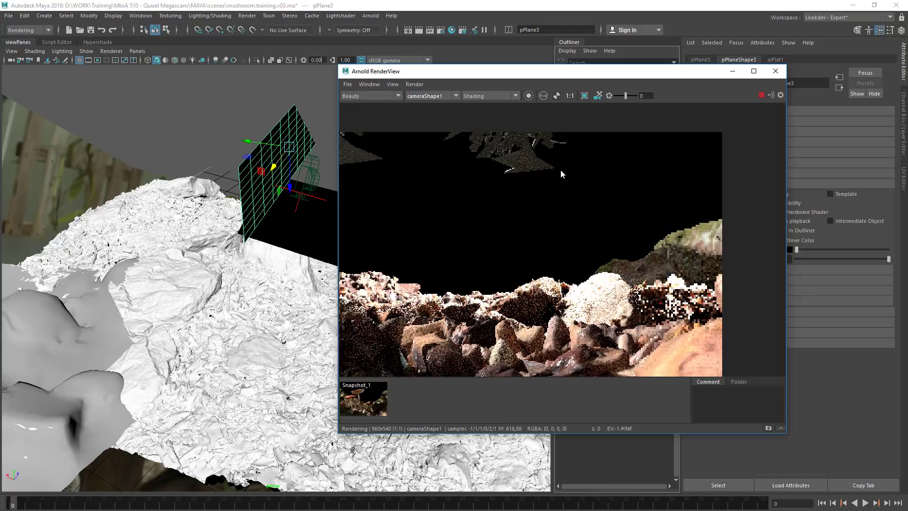
{"action": "left_click_drag", "start_coordinate": [538, 71], "coordinate": [375, 76]}
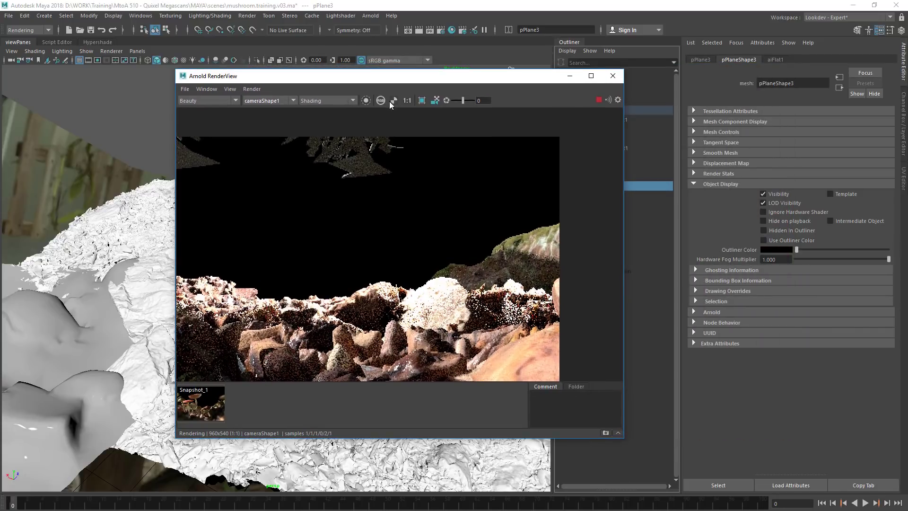
- Compare the current render with the stored Snapshot_1 and return to the live render
{"action": "left_click", "coordinate": [200, 415]}
{"action": "left_click", "coordinate": [199, 415]}
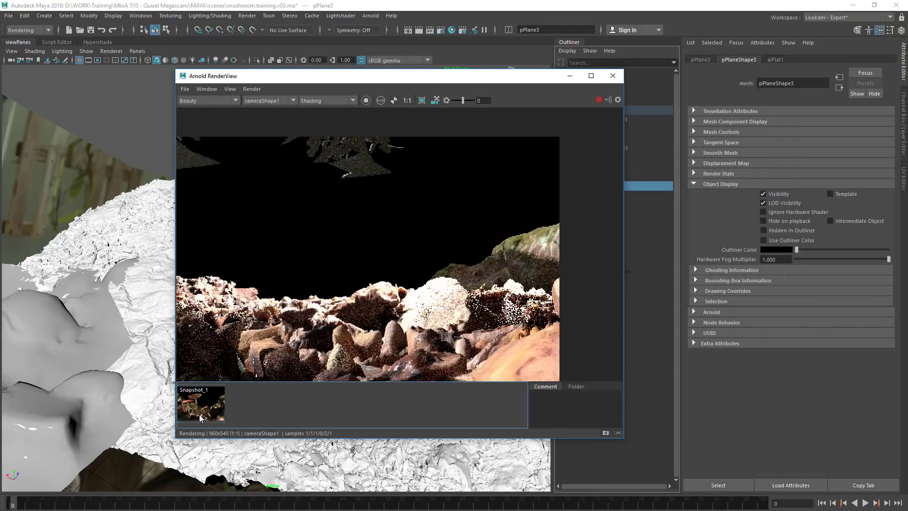
{"action": "left_click", "coordinate": [200, 416]}
{"action": "left_click", "coordinate": [199, 417]}
{"action": "left_click", "coordinate": [199, 419]}
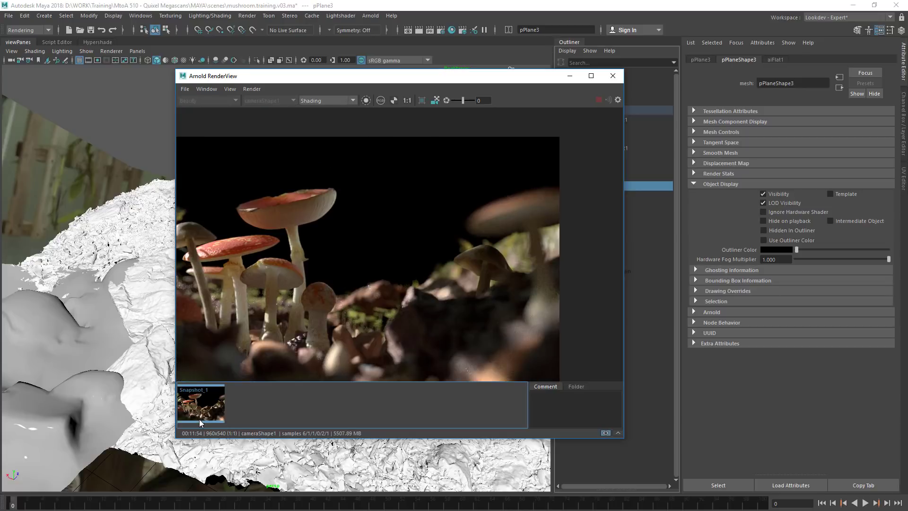
{"action": "left_click", "coordinate": [200, 420]}
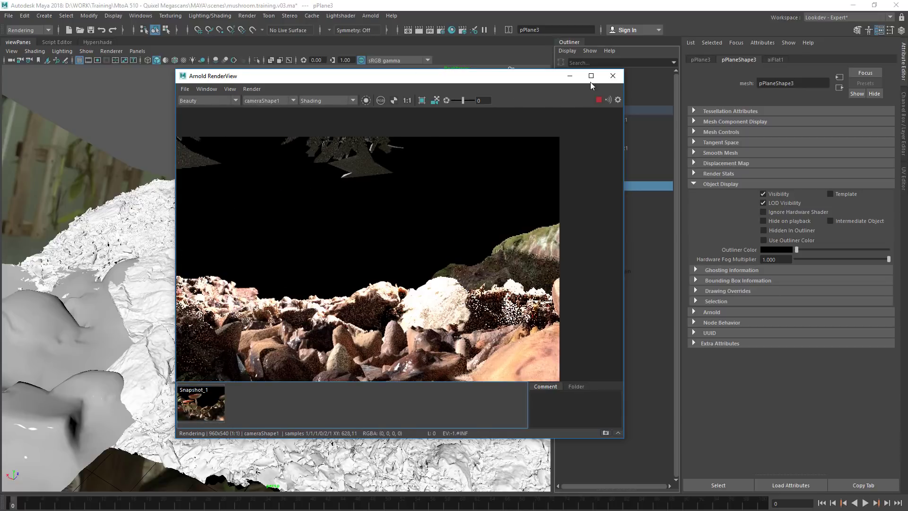
- Close the render view and unhide mushroom_Red, fern, mushroom_brown, rock_fg and clover in the geometry group
{"action": "left_click", "coordinate": [612, 76]}
{"action": "left_click_drag", "start_coordinate": [606, 255], "coordinate": [598, 288]}
{"action": "key", "text": "shift+h"}
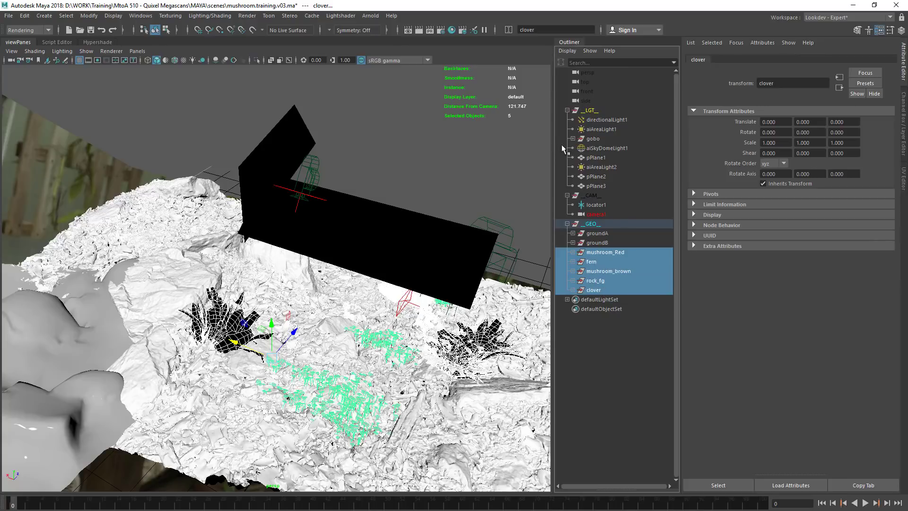
{"action": "key", "text": "q"}
{"action": "left_click", "coordinate": [406, 154]}
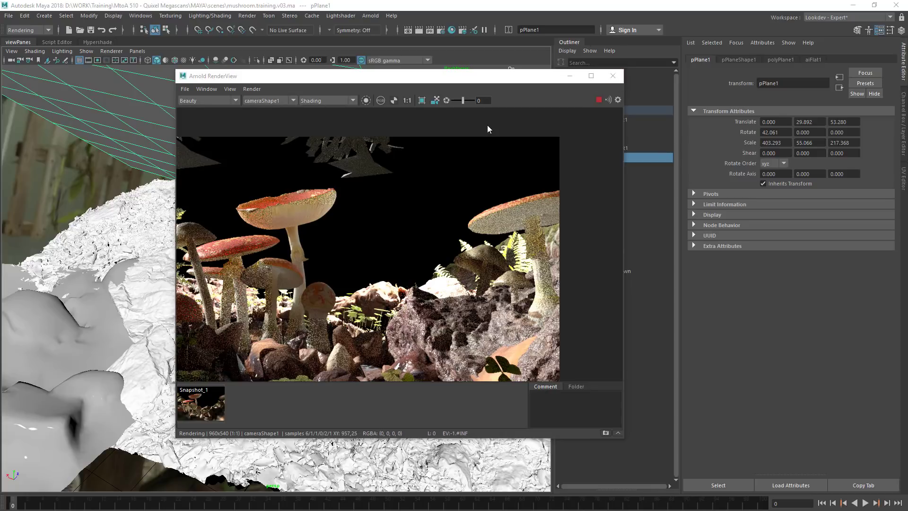
- Move the large gobo plant Var1_LOD8 across the scene, close to the plant Var1_LOD2 near directionalLight1
{"action": "left_click_drag", "start_coordinate": [388, 143], "coordinate": [669, 162]}
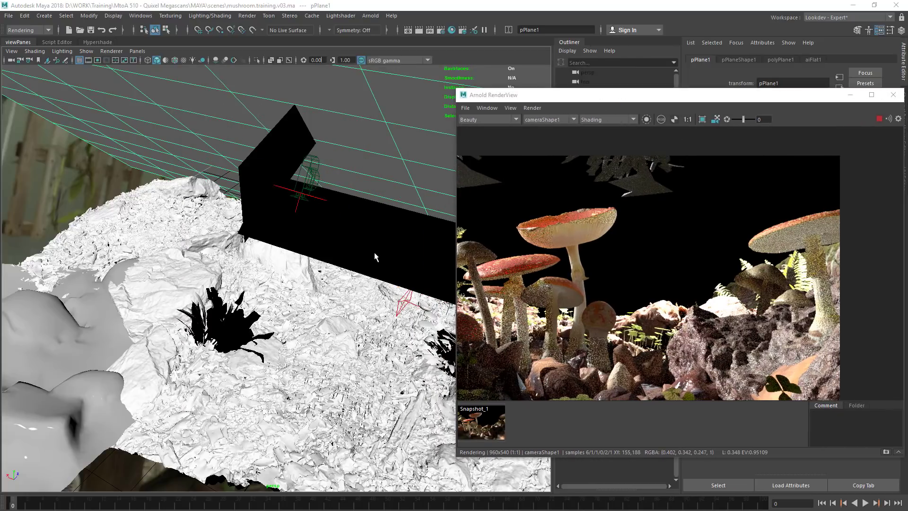
{"action": "right_click_drag", "start_coordinate": [375, 253], "coordinate": [176, 245], "text": "alt"}
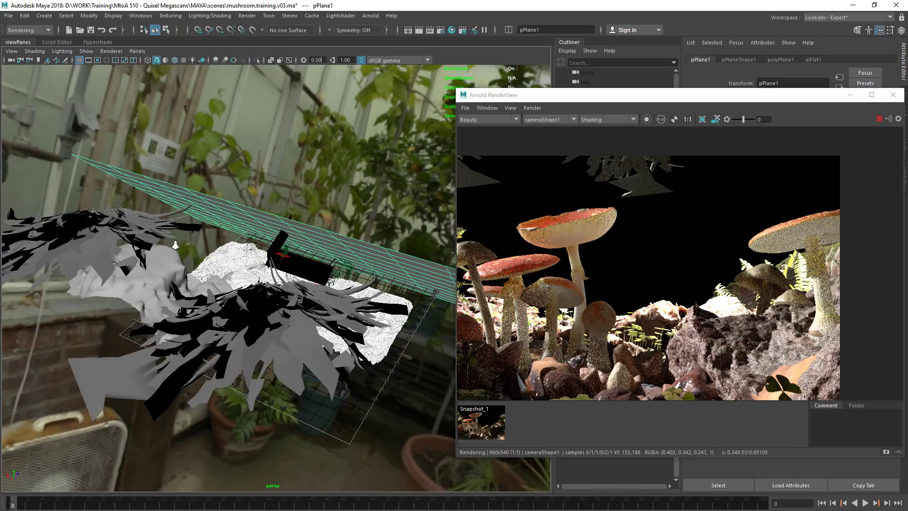
{"action": "left_click_drag", "start_coordinate": [175, 245], "coordinate": [257, 360], "text": "alt"}
{"action": "left_click_drag", "start_coordinate": [263, 308], "coordinate": [294, 268], "text": "alt"}
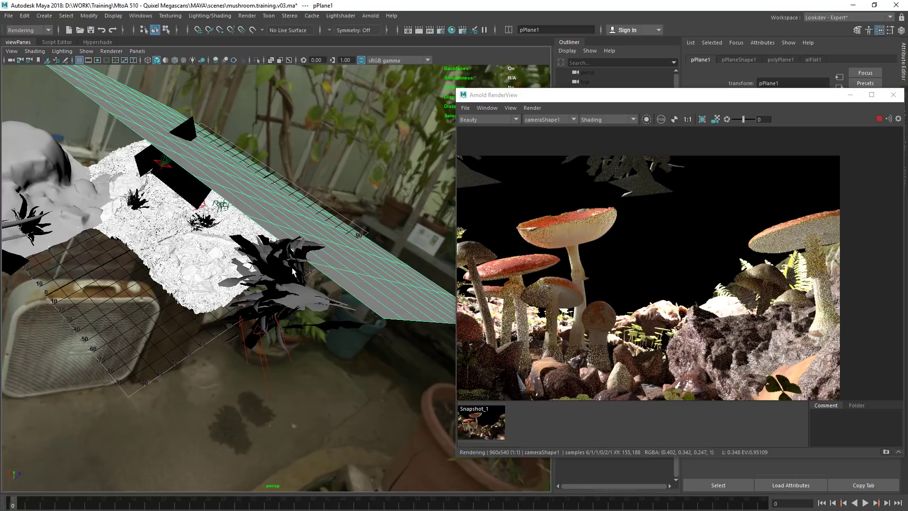
{"action": "left_click", "coordinate": [293, 271]}
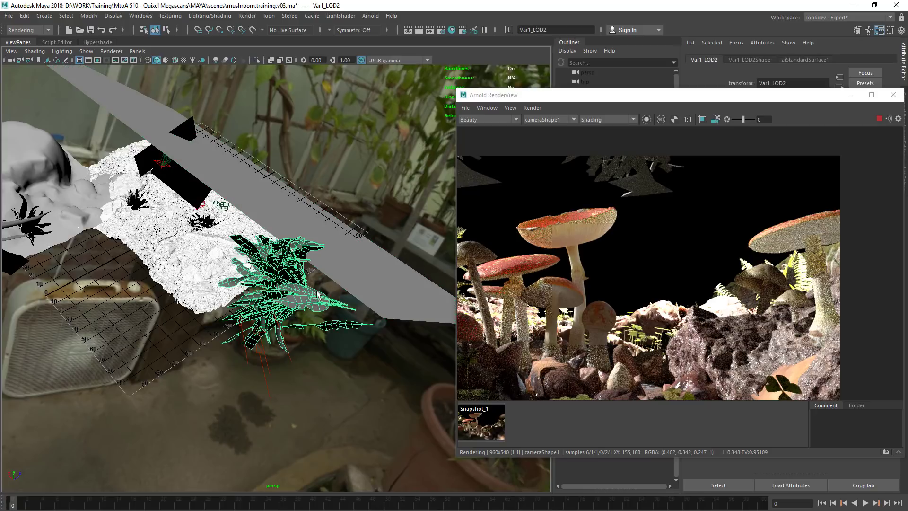
{"action": "left_click_drag", "start_coordinate": [248, 263], "coordinate": [179, 339], "text": "alt"}
{"action": "left_click", "coordinate": [179, 343]}
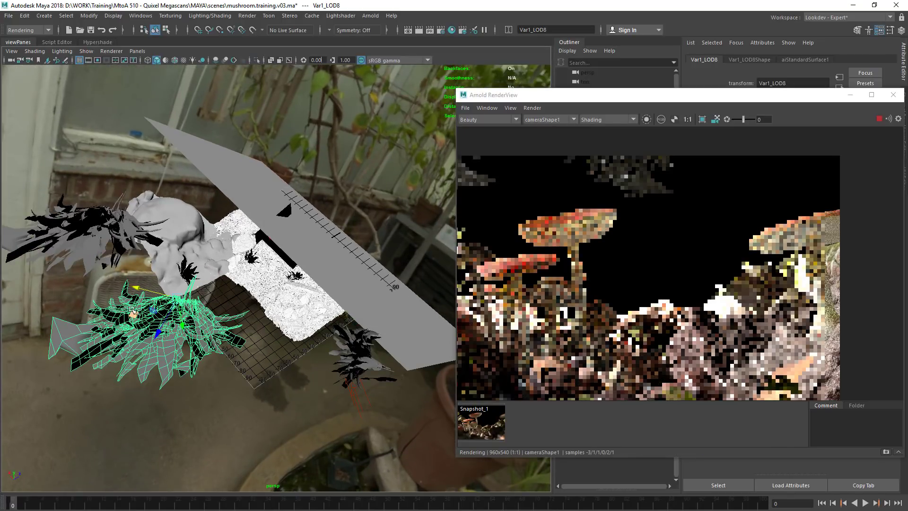
{"action": "left_click", "coordinate": [266, 294]}
{"action": "middle_click_drag", "start_coordinate": [269, 294], "coordinate": [251, 283]}
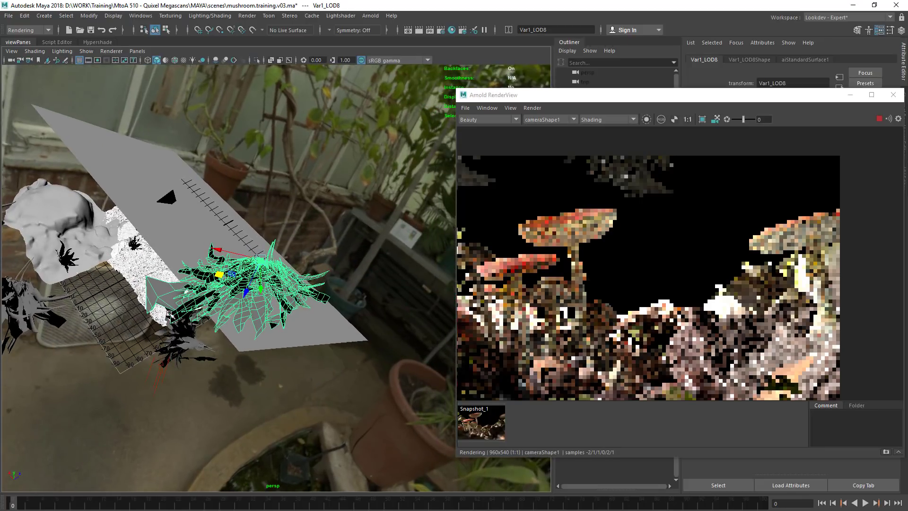
{"action": "right_click_drag", "start_coordinate": [171, 314], "coordinate": [186, 324], "text": "alt"}
{"action": "left_click_drag", "start_coordinate": [187, 324], "coordinate": [205, 329], "text": "alt"}
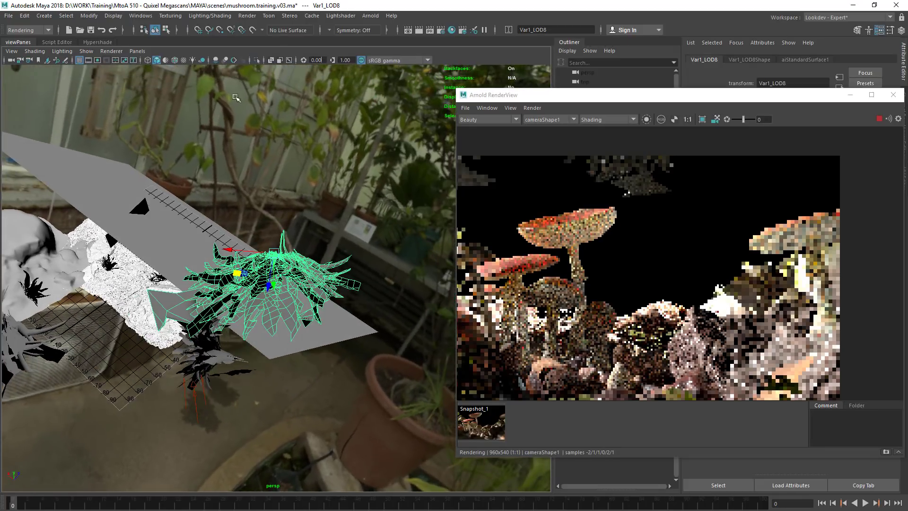
- Look through directionalLight1 in the viewport and pull back until the ground and gobo plants are in view
{"action": "left_click", "coordinate": [202, 406]}
{"action": "left_click", "coordinate": [137, 50]}
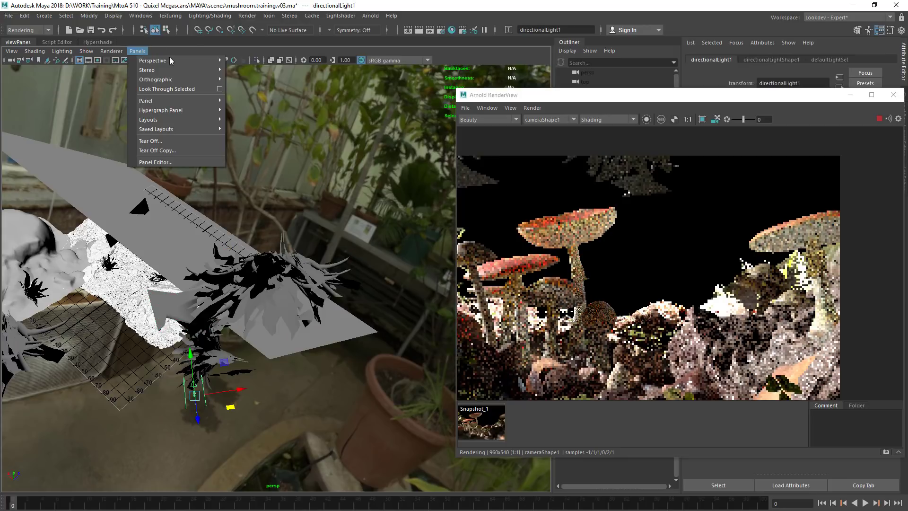
{"action": "left_click", "coordinate": [166, 89]}
{"action": "left_click_drag", "start_coordinate": [546, 96], "coordinate": [669, 79]}
{"action": "right_click_drag", "start_coordinate": [156, 198], "coordinate": [121, 186], "text": "alt"}
{"action": "scroll", "coordinate": [121, 185], "scroll_direction": "down", "scroll_amount": 8}
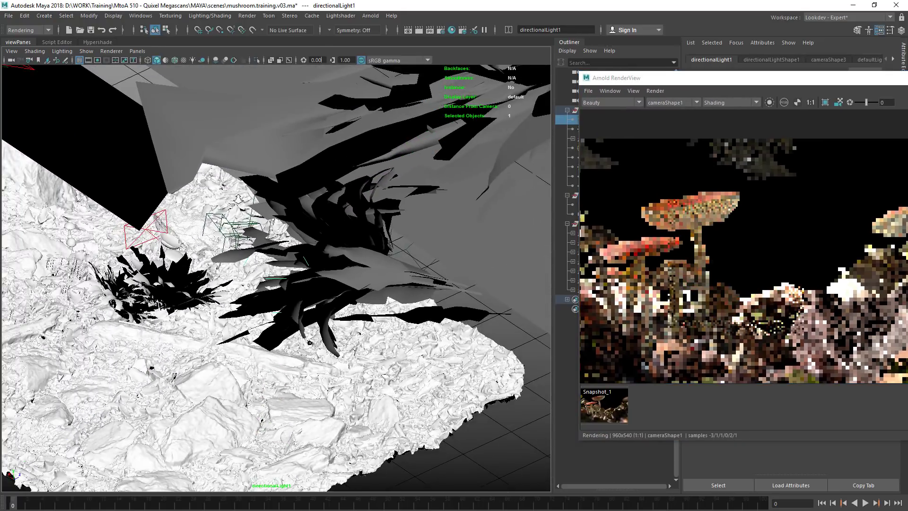
- Move Var1_LOD8 over the back of the ground as seen from directionalLight1, to about -157, 94.8, -45.6
{"action": "left_click", "coordinate": [484, 141]}
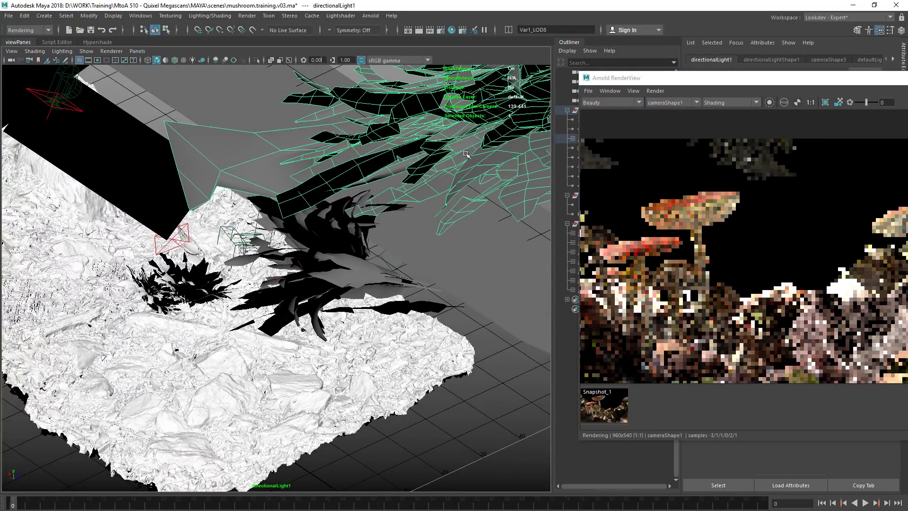
{"action": "key", "text": "super+Down"}
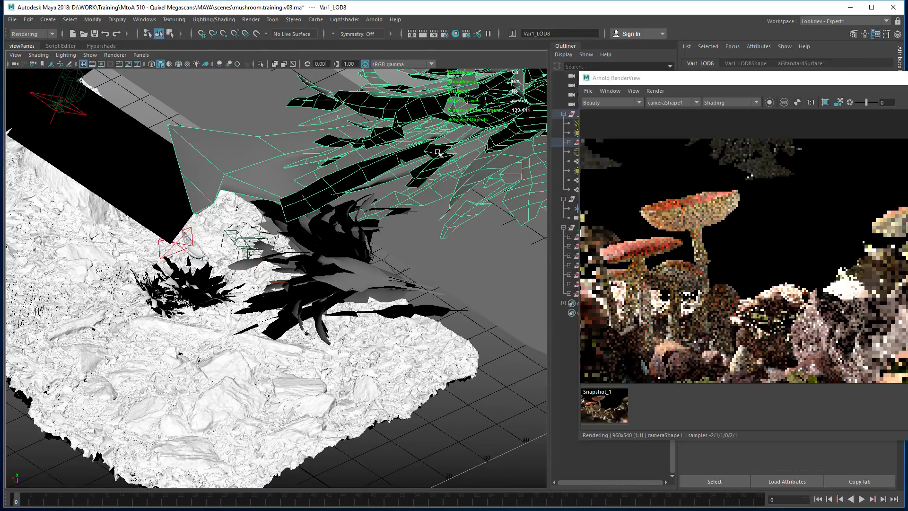
{"action": "double_click", "coordinate": [426, 9]}
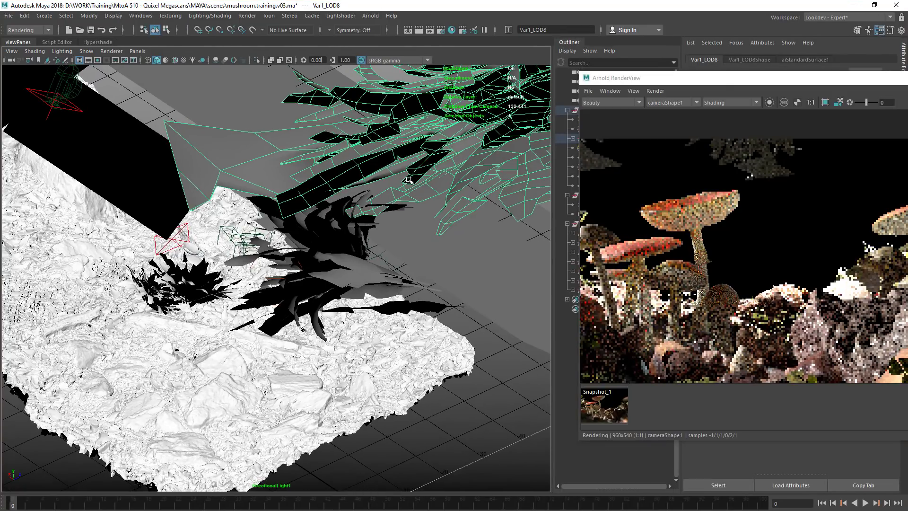
{"action": "left_click_drag", "start_coordinate": [486, 133], "coordinate": [278, 152]}
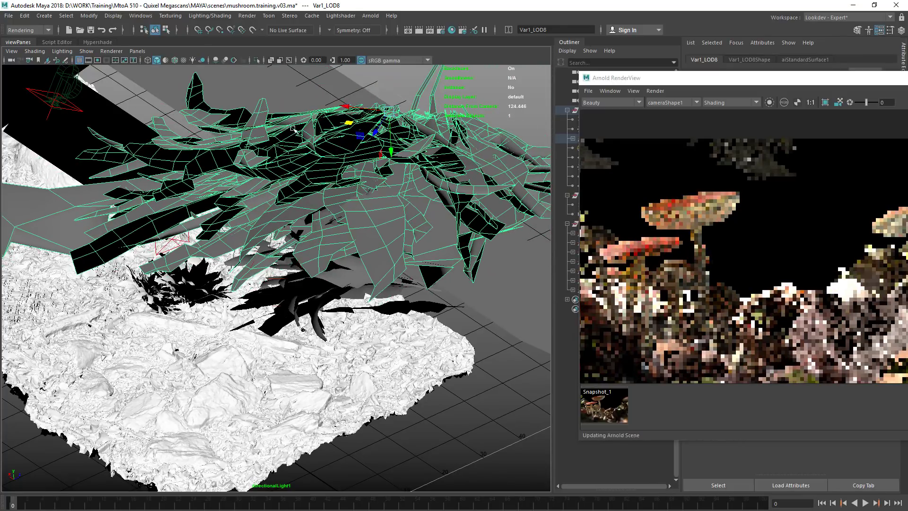
{"action": "left_click_drag", "start_coordinate": [660, 78], "coordinate": [447, 141]}
{"action": "left_click_drag", "start_coordinate": [387, 115], "coordinate": [365, 117]}
{"action": "left_click_drag", "start_coordinate": [442, 139], "coordinate": [412, 135]}
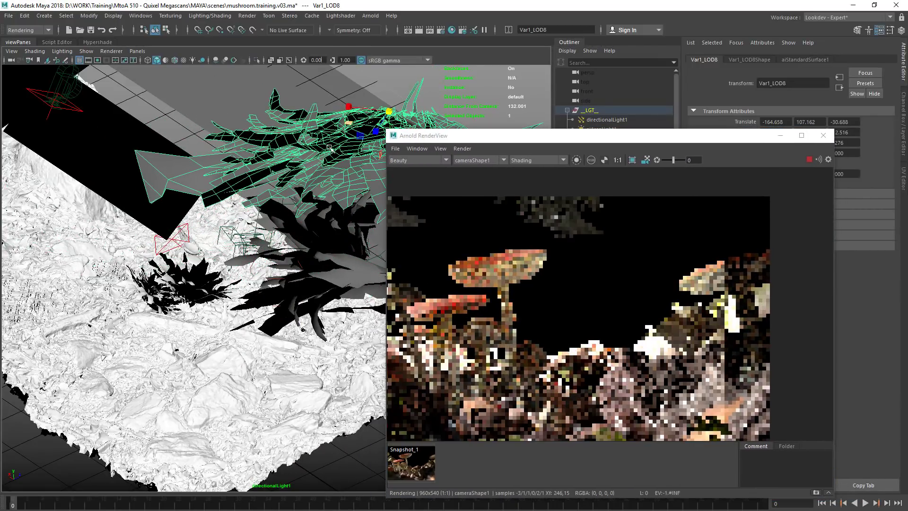
{"action": "left_click_drag", "start_coordinate": [331, 149], "coordinate": [241, 202]}
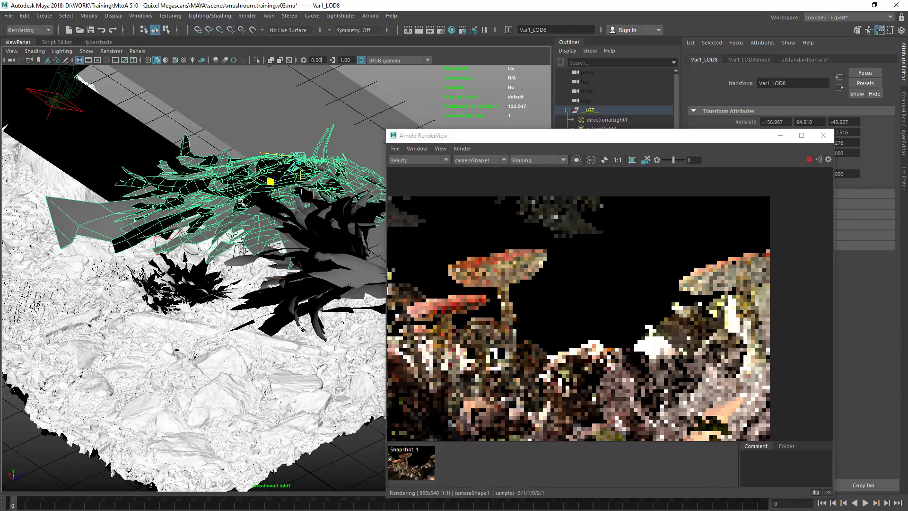
- Switch the render's debug shading to Lighting and lower Var1_LOD8 to about -157.7, 87.1, -50
{"action": "left_click", "coordinate": [533, 161]}
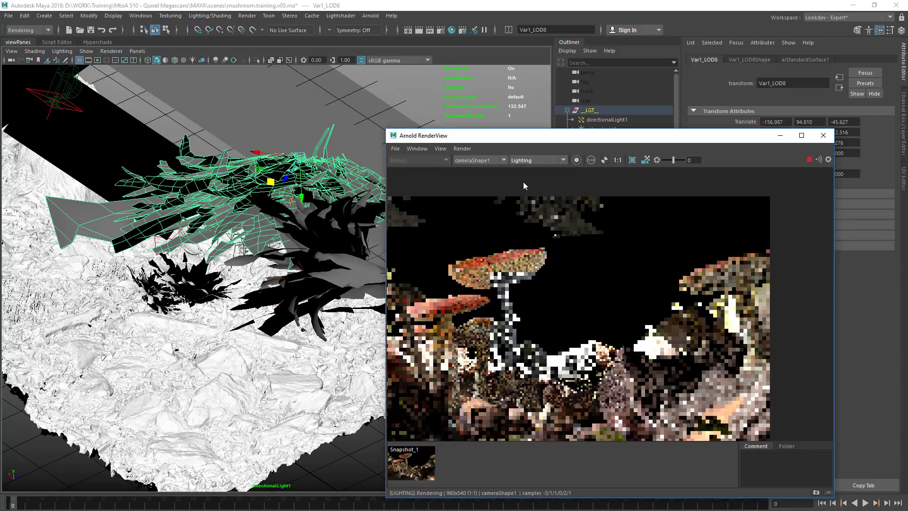
{"action": "left_click", "coordinate": [523, 181]}
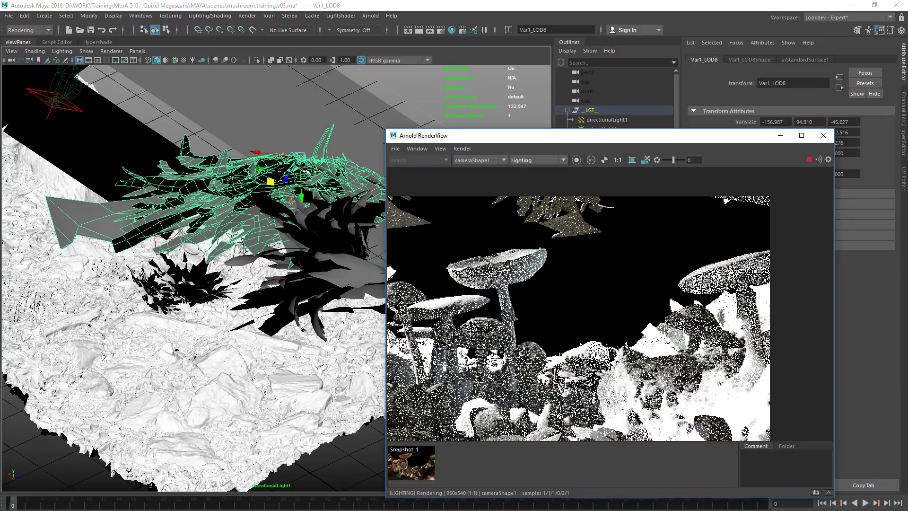
{"action": "mouse_move", "coordinate": [270, 181]}
{"action": "left_mouse_down"}
{"action": "mouse_move", "coordinate": [219, 207]}
{"action": "mouse_move", "coordinate": [222, 237]}
{"action": "mouse_move", "coordinate": [313, 200]}
{"action": "mouse_move", "coordinate": [255, 178]}
{"action": "left_mouse_up"}
{"action": "key", "text": "w"}
{"action": "right_click_drag", "start_coordinate": [257, 180], "coordinate": [257, 179], "text": "shift"}
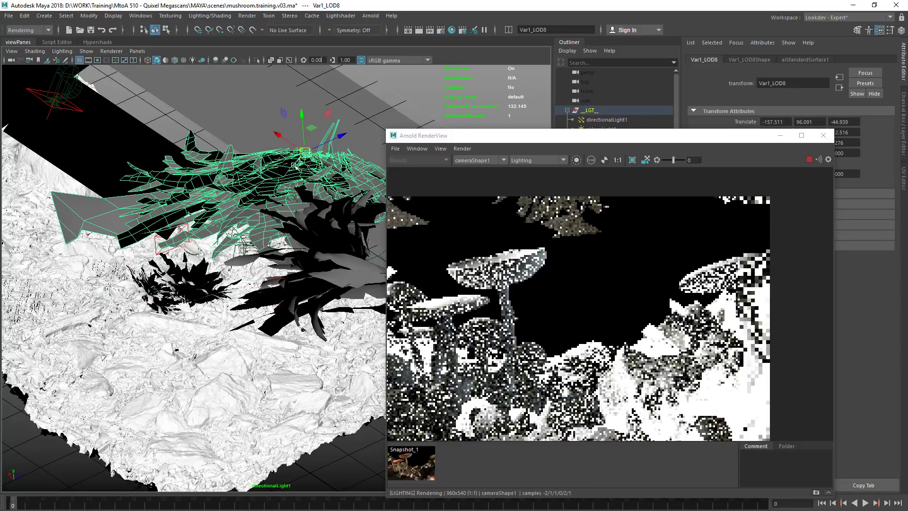
{"action": "left_click_drag", "start_coordinate": [289, 180], "coordinate": [270, 184]}
{"action": "key", "text": "space"}
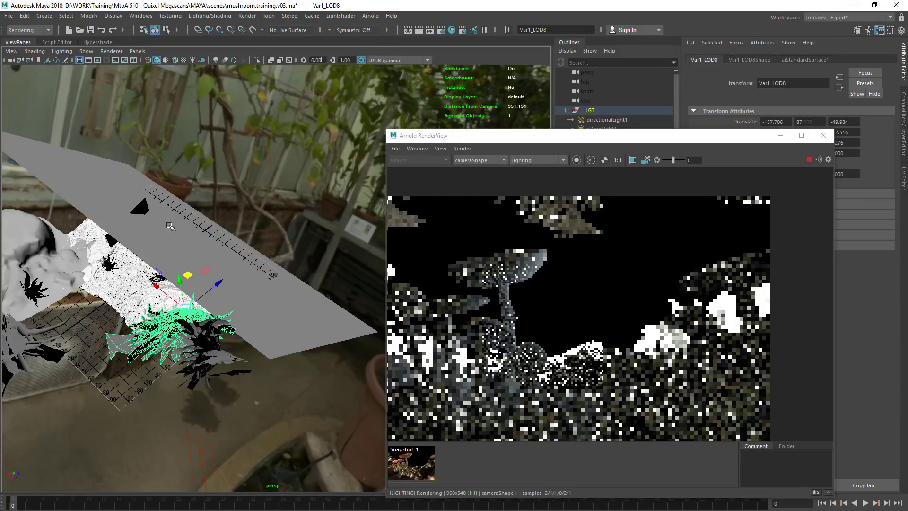
- Nudge the gobo plant Var1_LOD8 to about -159.3 in X, and stop the render and close the Arnold RenderView
{"action": "key", "text": "a"}
{"action": "key", "text": "f"}
{"action": "left_click_drag", "start_coordinate": [227, 322], "coordinate": [134, 306], "text": "alt"}
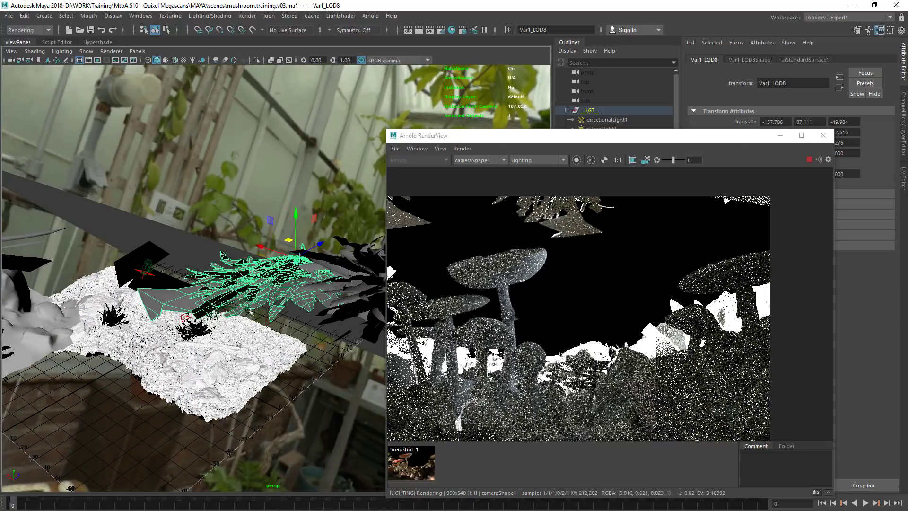
{"action": "left_click_drag", "start_coordinate": [302, 198], "coordinate": [276, 225], "text": "alt"}
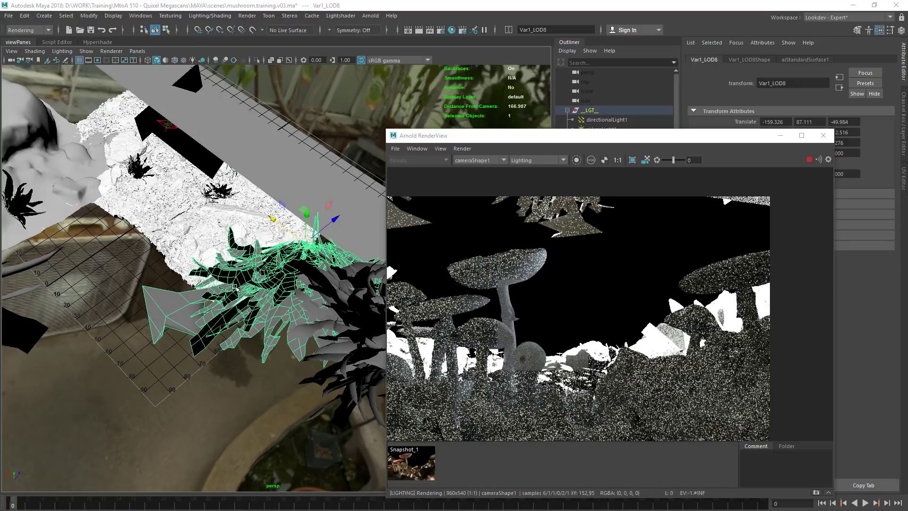
{"action": "left_click_drag", "start_coordinate": [282, 266], "coordinate": [247, 279], "text": "alt"}
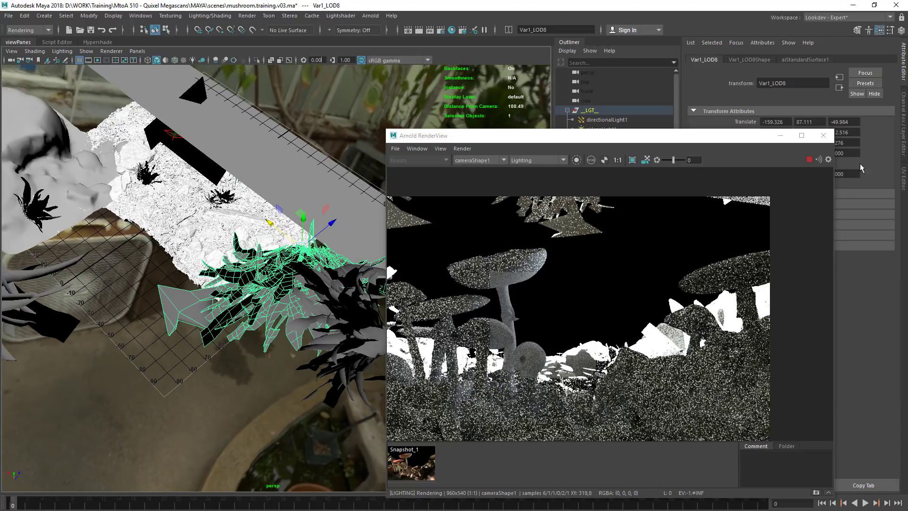
{"action": "left_click", "coordinate": [809, 161]}
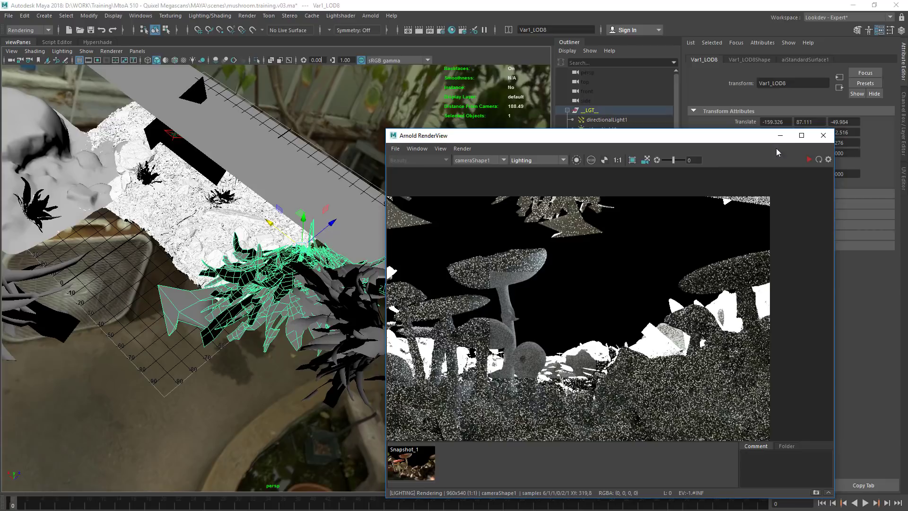
{"action": "left_click", "coordinate": [823, 136]}
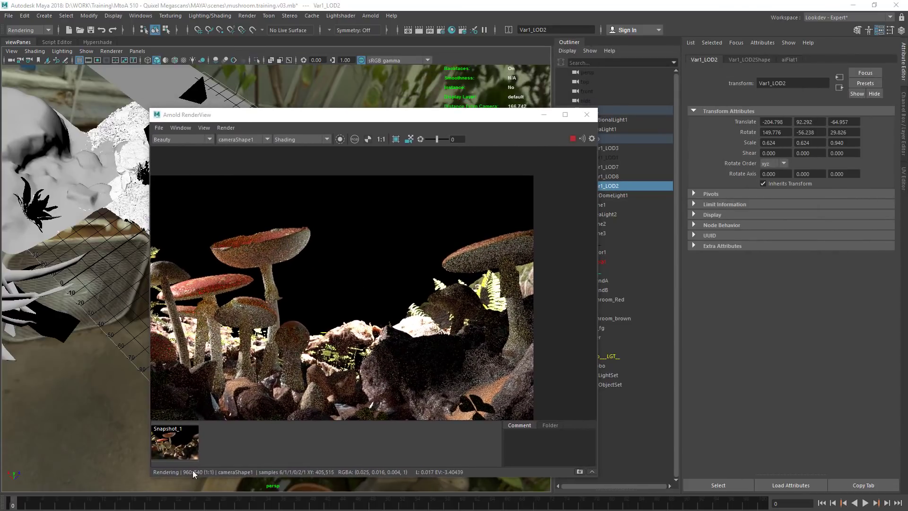
- Compare the current Shading render with Snapshot_1 and store the render as a second snapshot
{"action": "left_click", "coordinate": [180, 438]}
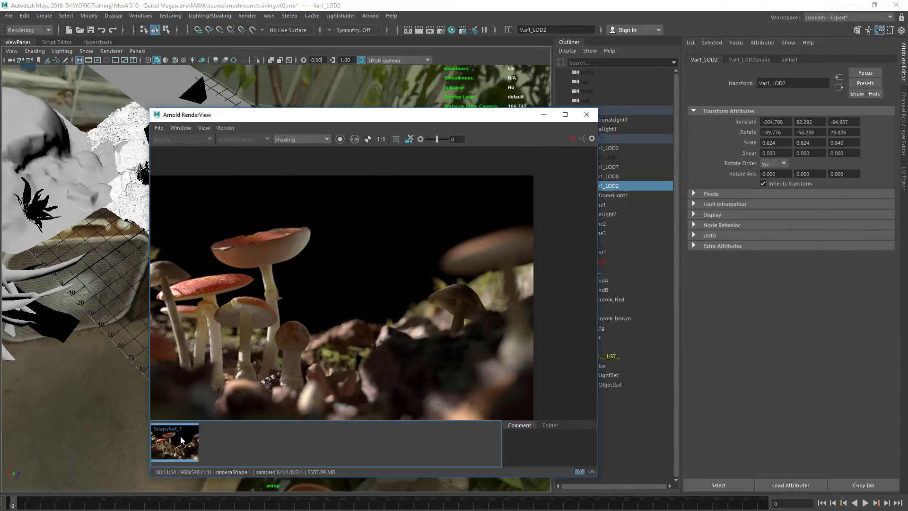
{"action": "left_click", "coordinate": [219, 433]}
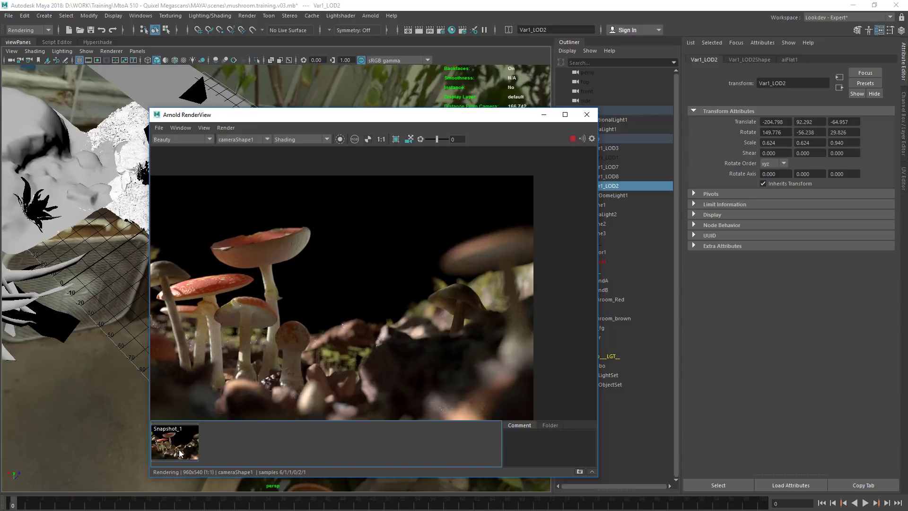
{"action": "left_click", "coordinate": [173, 456]}
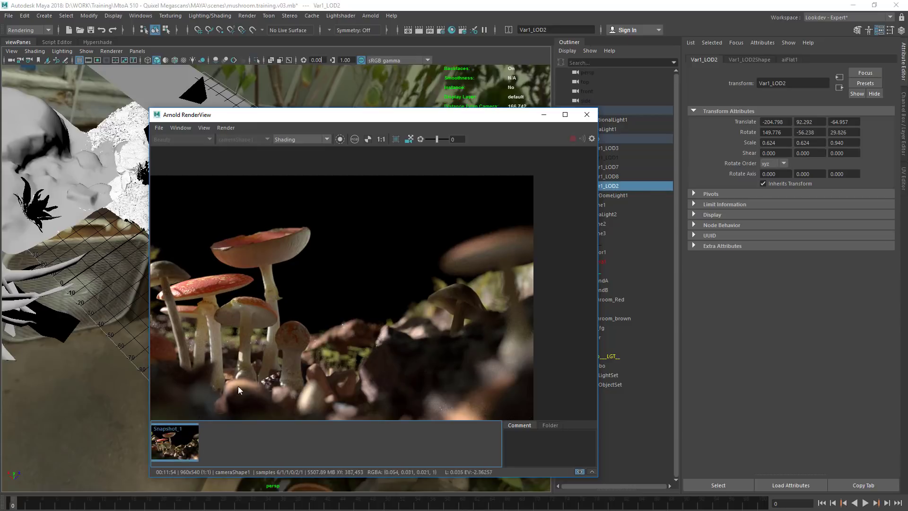
{"action": "left_click", "coordinate": [183, 442]}
{"action": "left_click_drag", "start_coordinate": [409, 111], "coordinate": [346, 101]}
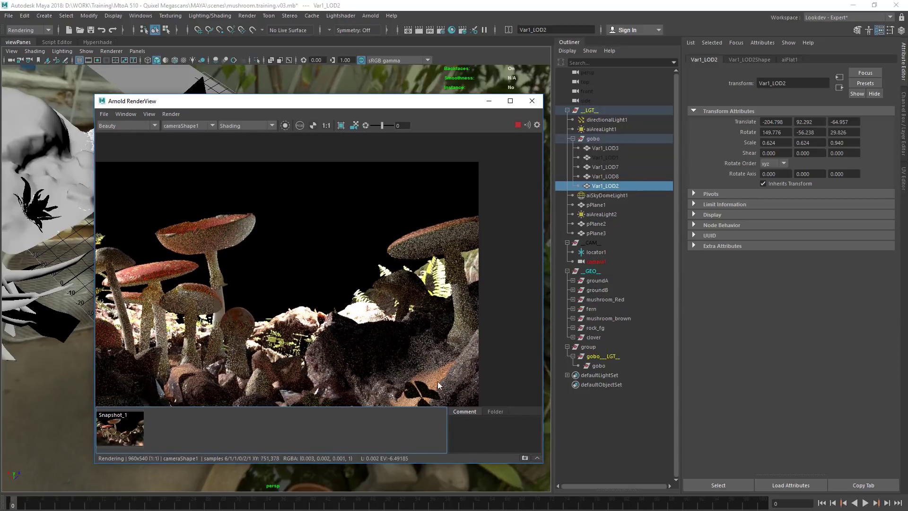
{"action": "left_click", "coordinate": [524, 457]}
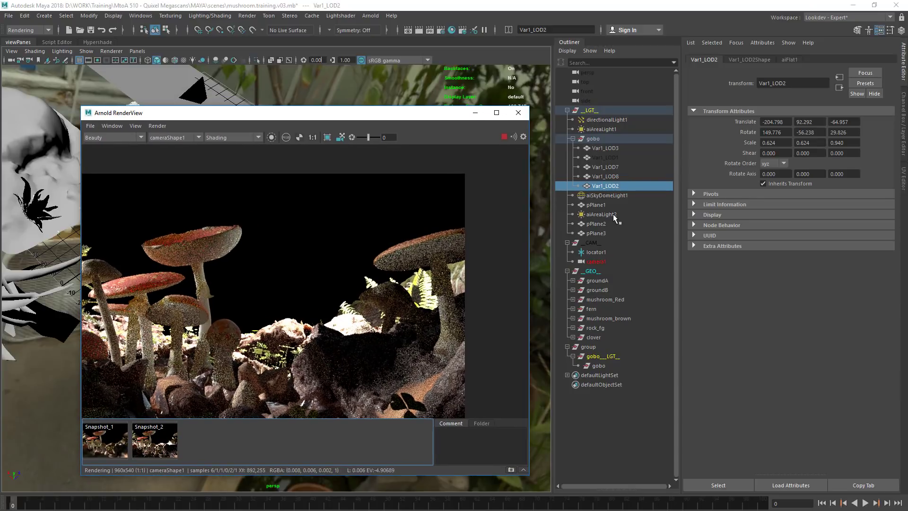
- Set the intensity of aiAreaLight2 to 0 and collapse the gobo group in the scene hierarchy
{"action": "left_click", "coordinate": [613, 214]}
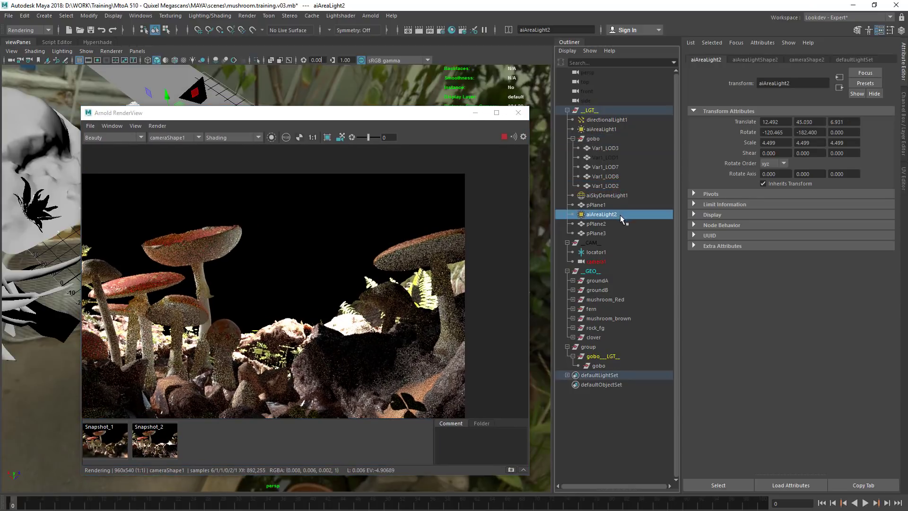
{"action": "left_click", "coordinate": [572, 139]}
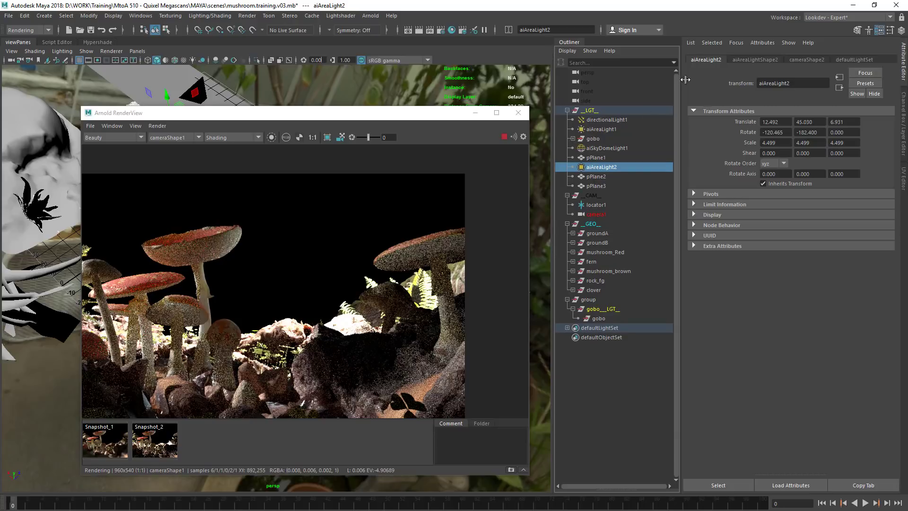
{"action": "left_click", "coordinate": [743, 59]}
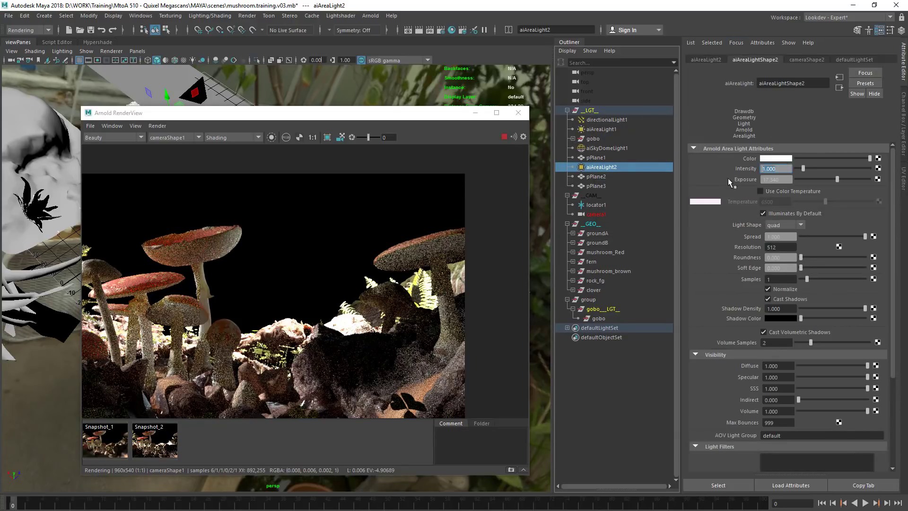
{"action": "type", "text": "0"}
{"action": "key", "text": "Return"}
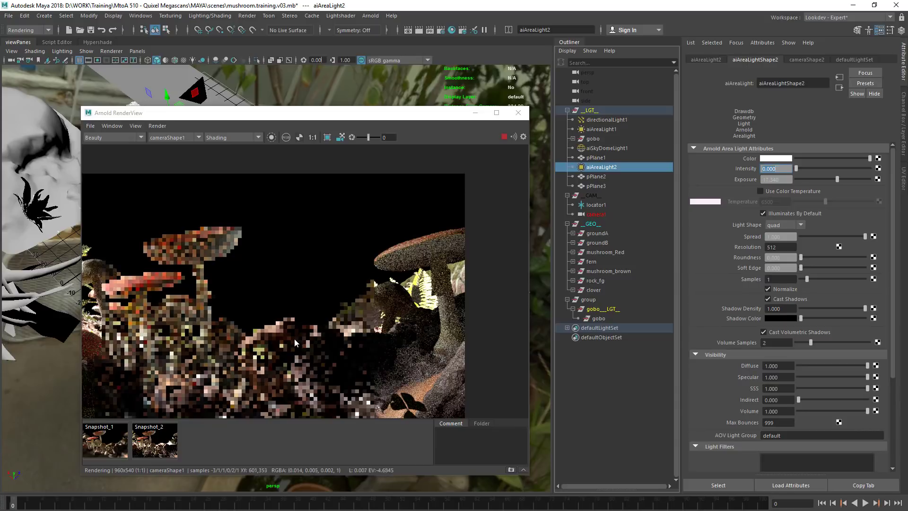
- Compare the render without aiAreaLight2 against Snapshot_2 and Snapshot_1, checking the light behind the mushrooms
{"action": "left_click", "coordinate": [151, 453]}
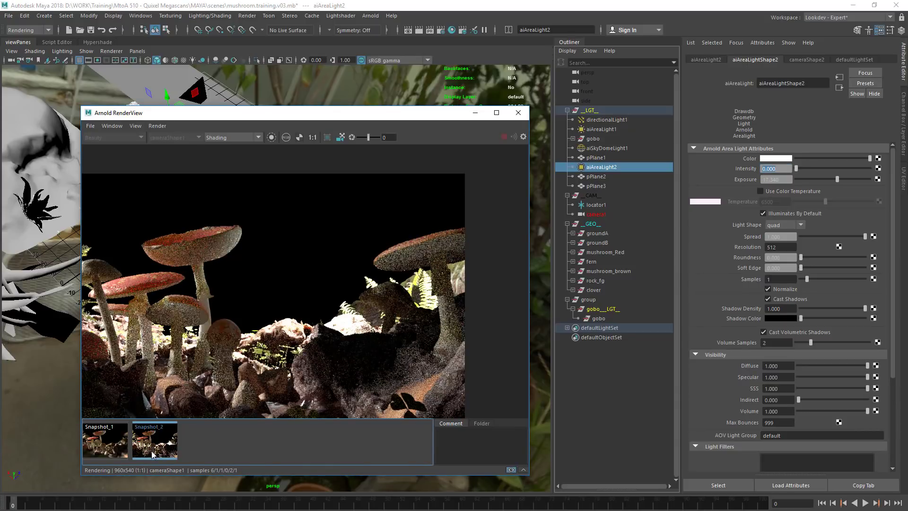
{"action": "left_click", "coordinate": [152, 452]}
{"action": "left_click", "coordinate": [153, 450]}
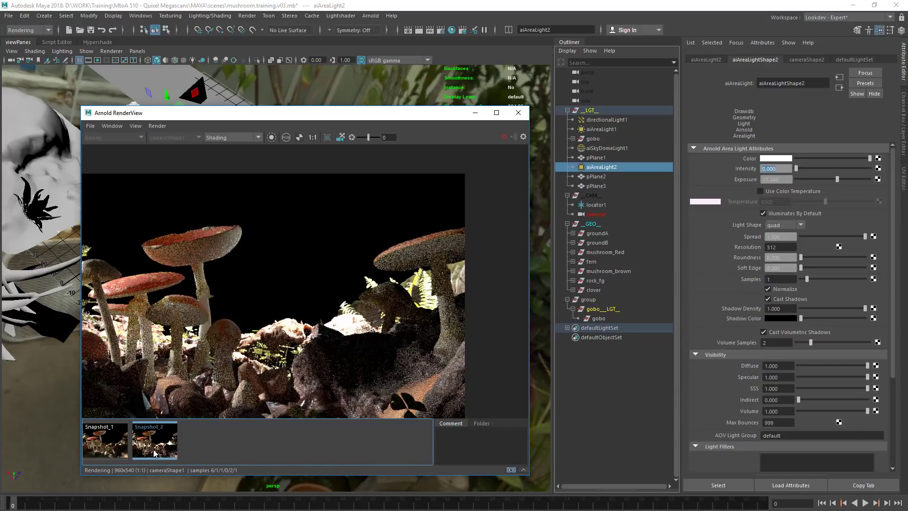
{"action": "left_click", "coordinate": [110, 453]}
{"action": "left_click", "coordinate": [108, 453]}
{"action": "left_click", "coordinate": [109, 452]}
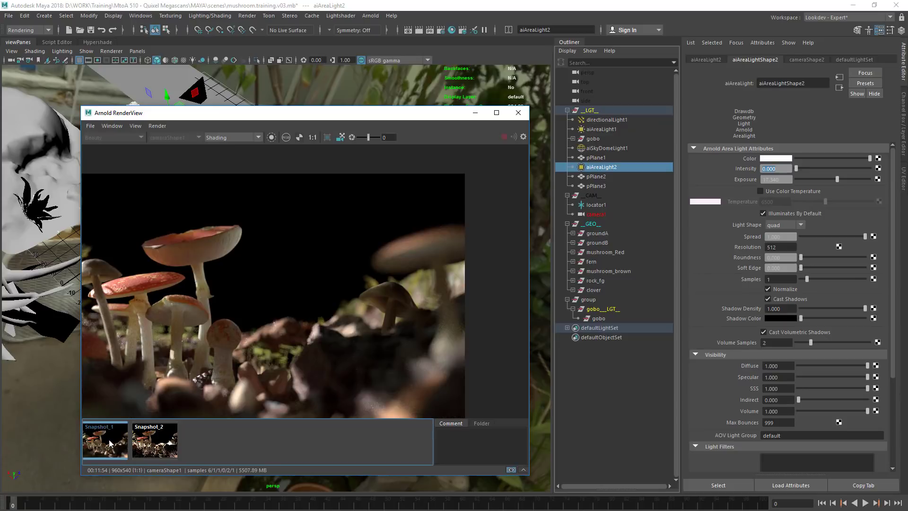
{"action": "left_click", "coordinate": [111, 445]}
{"action": "left_click", "coordinate": [111, 445]}
{"action": "left_click", "coordinate": [112, 445]}
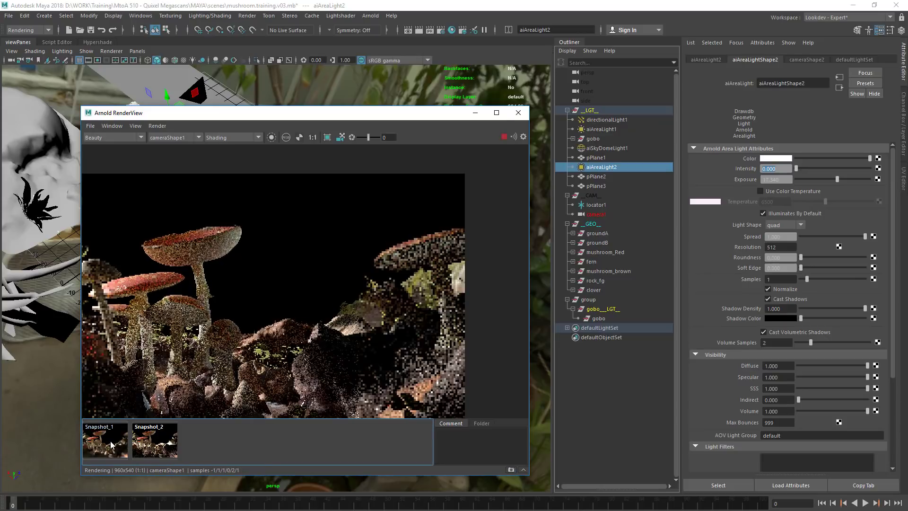
{"action": "left_click", "coordinate": [112, 444]}
{"action": "left_click", "coordinate": [112, 444]}
{"action": "left_click", "coordinate": [111, 445]}
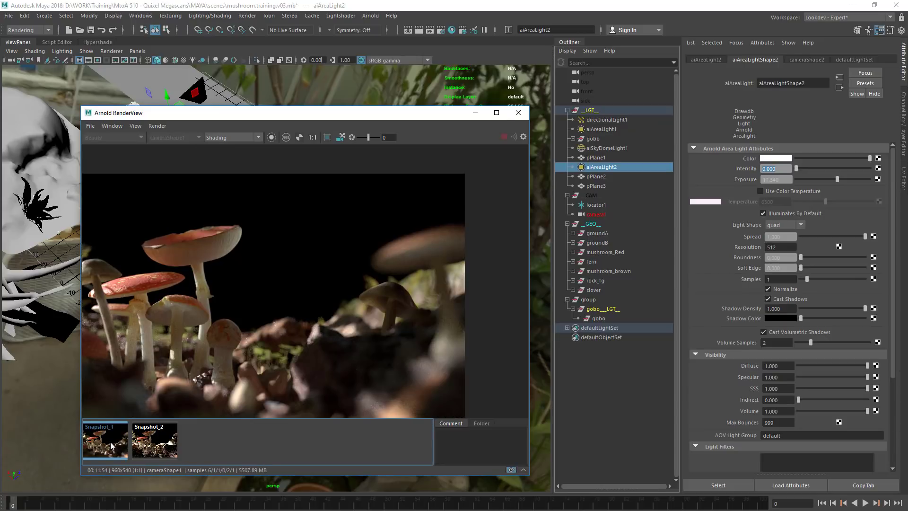
{"action": "left_click", "coordinate": [112, 445]}
{"action": "left_click", "coordinate": [112, 437]}
{"action": "left_click", "coordinate": [114, 436]}
{"action": "left_click", "coordinate": [114, 436]}
{"action": "left_click", "coordinate": [114, 435]}
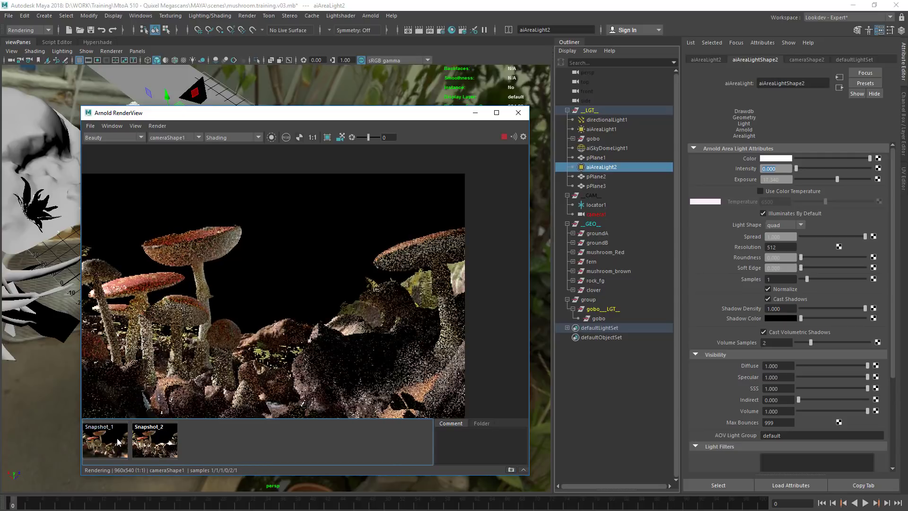
- Set the intensity of aiAreaLight2 back to 1
{"action": "left_click", "coordinate": [775, 168]}
{"action": "type", "text": "1"}
{"action": "key", "text": "Return"}
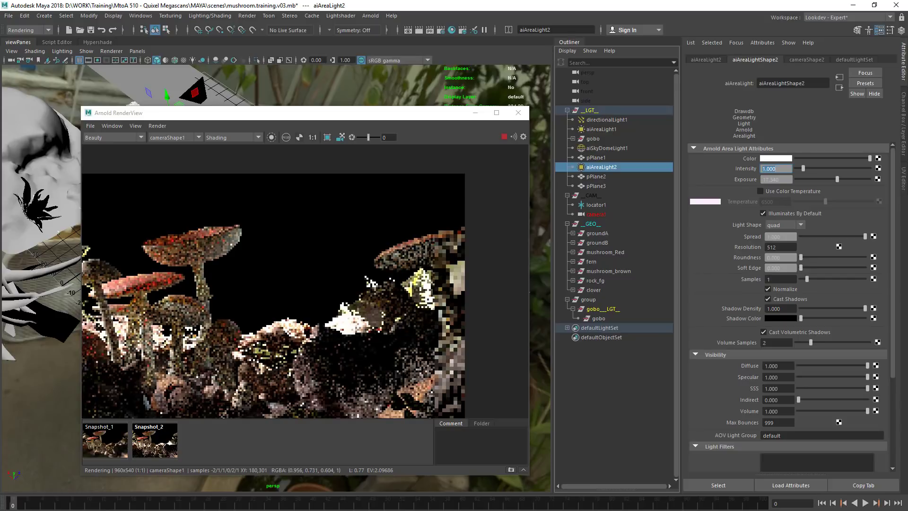
- Bring up the reference mushrooms.PNG in RV, arrange it beside the render for comparison, and save the Maya scene
{"action": "key", "text": "alt+Tab"}
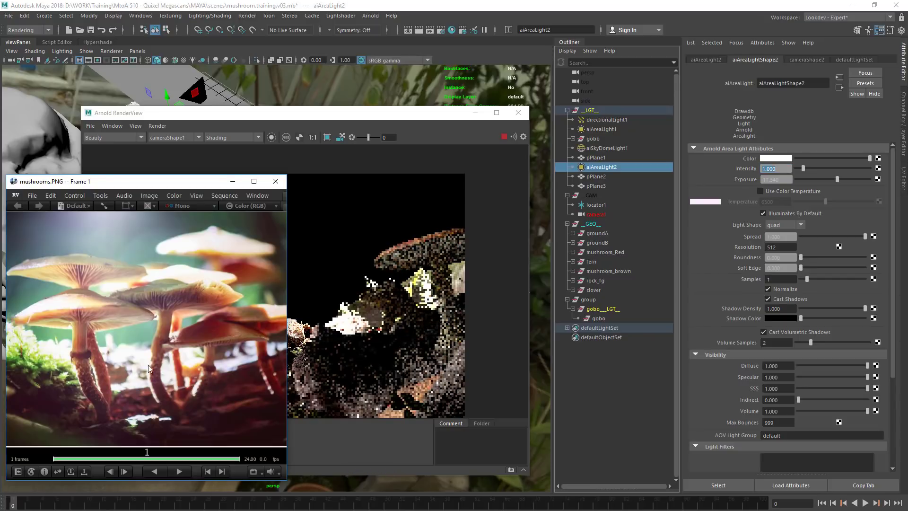
{"action": "left_click_drag", "start_coordinate": [357, 118], "coordinate": [552, 93]}
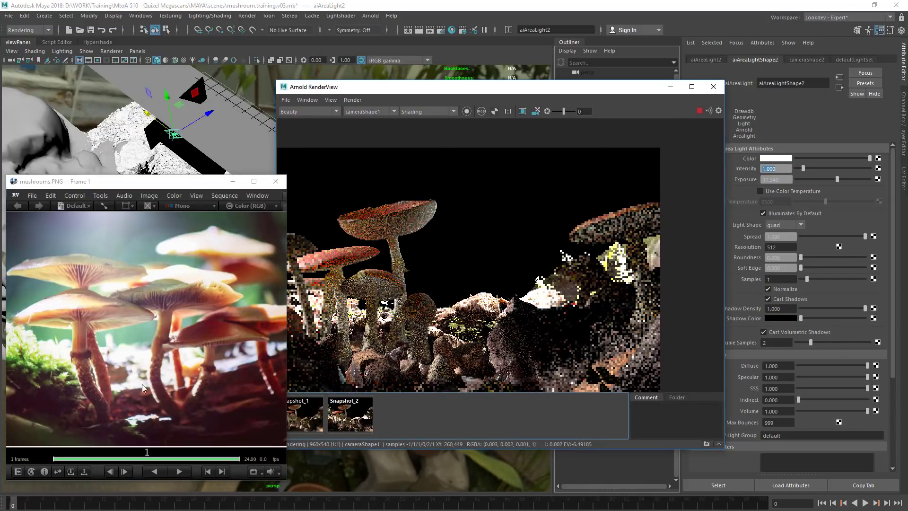
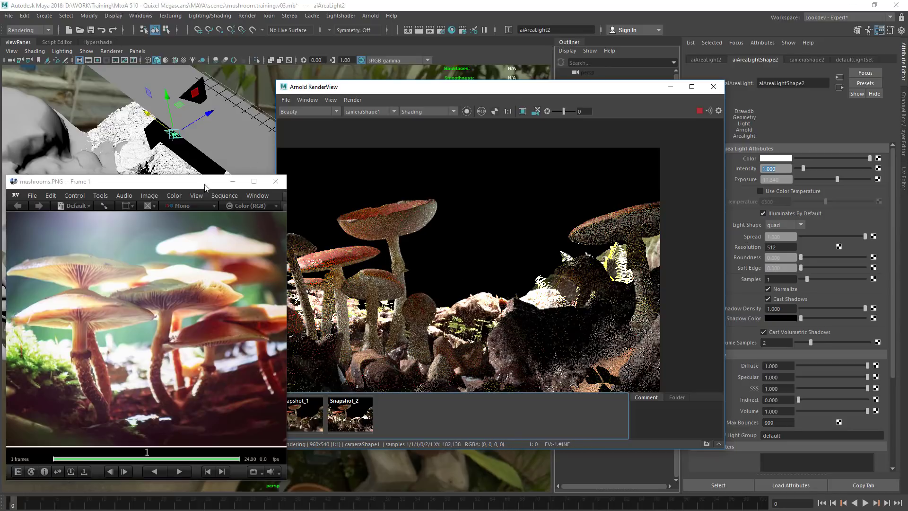
{"action": "left_click_drag", "start_coordinate": [206, 185], "coordinate": [175, 230]}
{"action": "left_click_drag", "start_coordinate": [391, 89], "coordinate": [523, 74]}
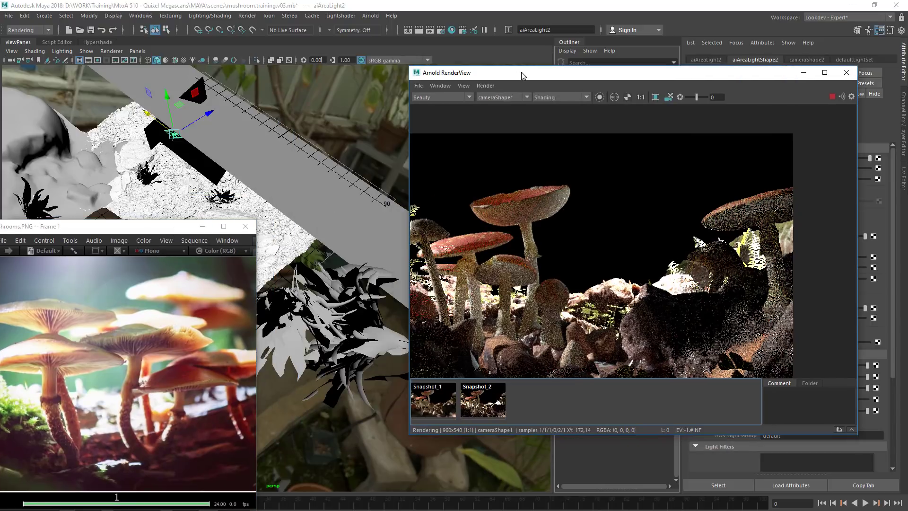
{"action": "left_click", "coordinate": [377, 6]}
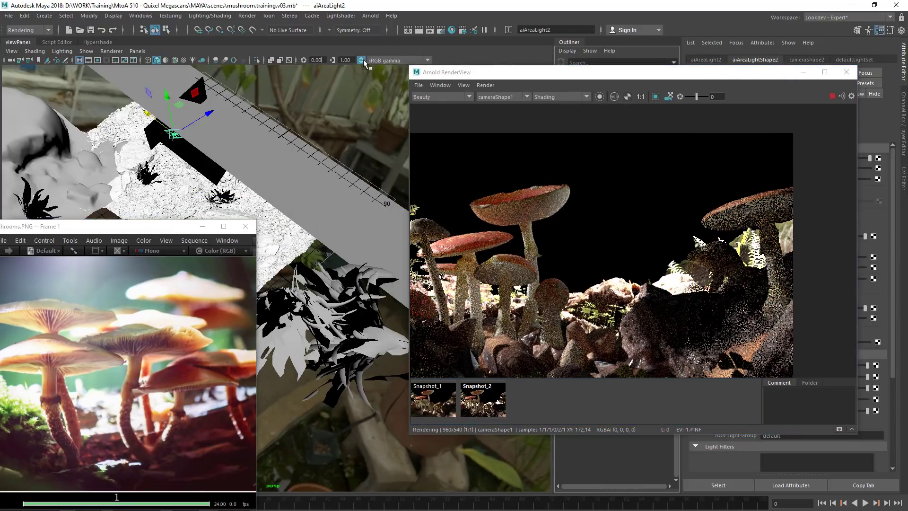
{"action": "left_click_drag", "start_coordinate": [170, 231], "coordinate": [217, 266]}
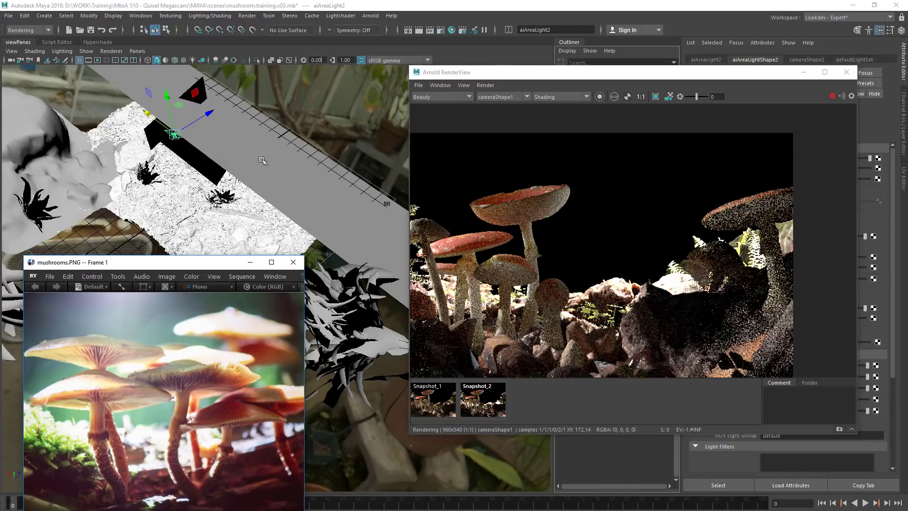
{"action": "left_click", "coordinate": [90, 30]}
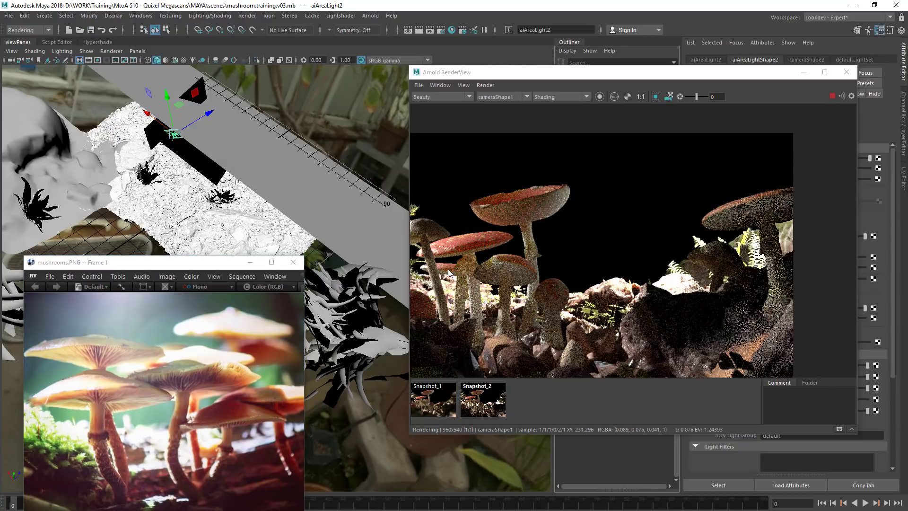
- Select the background red mushroom behind the large caps, clear the reference image aside, and frame the mushroom in the viewport
{"action": "left_click", "coordinate": [234, 227]}
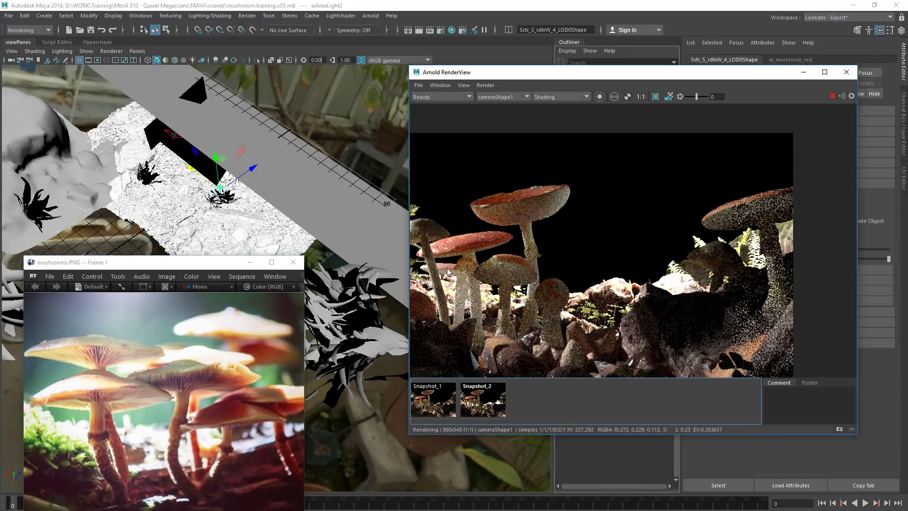
{"action": "left_click", "coordinate": [250, 205]}
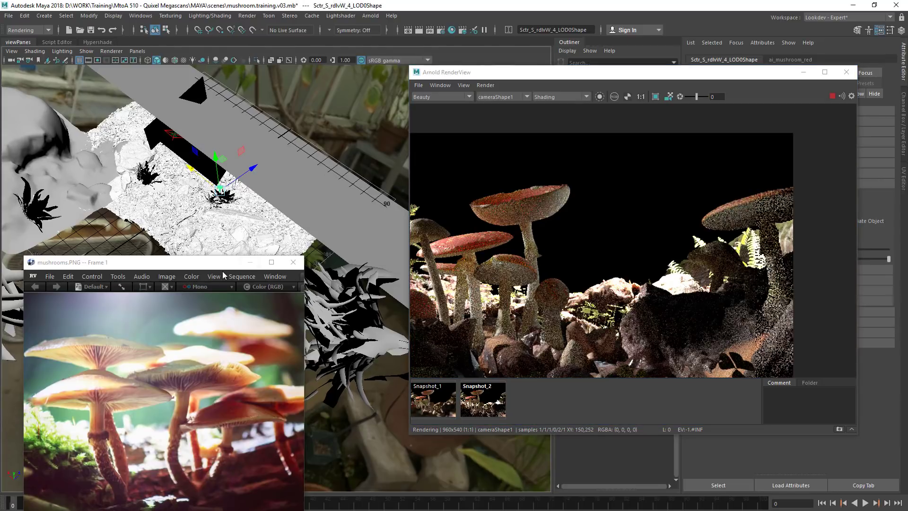
{"action": "left_click_drag", "start_coordinate": [223, 265], "coordinate": [308, 71]}
{"action": "key", "text": "f"}
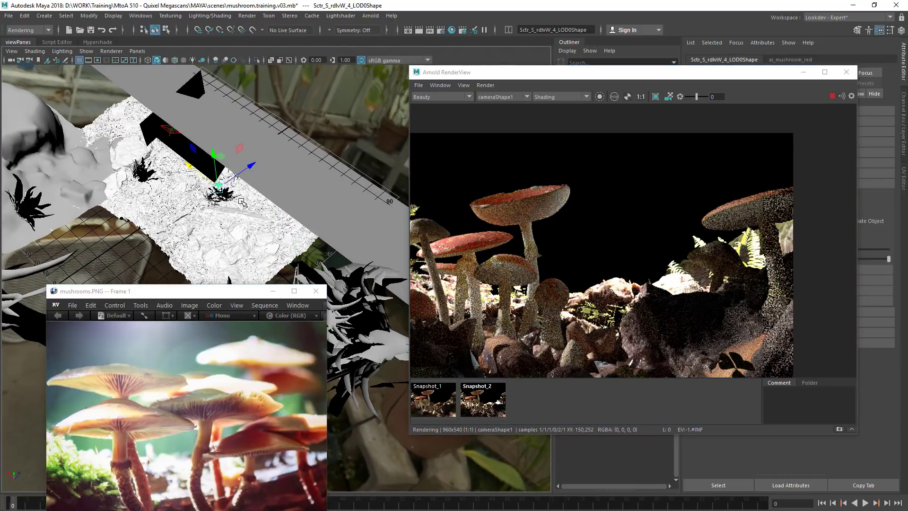
{"action": "right_click_drag", "start_coordinate": [111, 197], "coordinate": [165, 207], "text": "alt"}
{"action": "middle_click_drag", "start_coordinate": [164, 206], "coordinate": [199, 138], "text": "alt"}
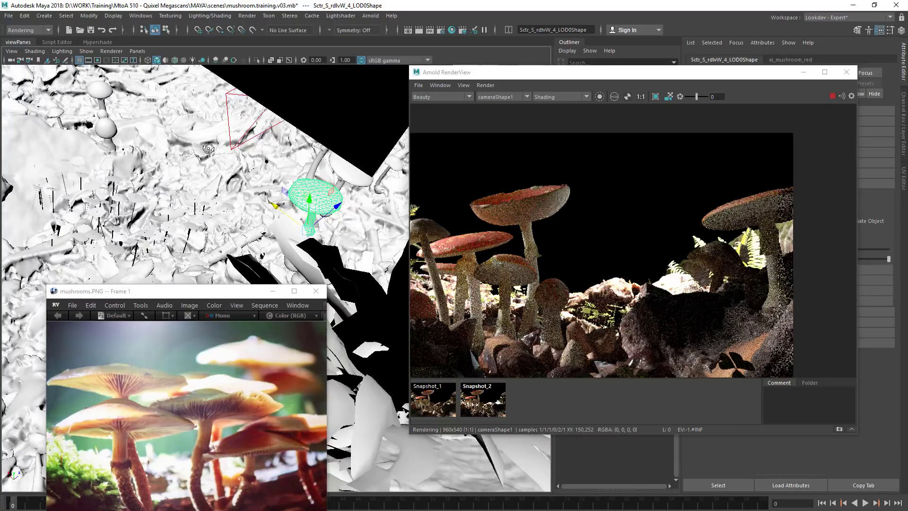
{"action": "left_click_drag", "start_coordinate": [199, 138], "coordinate": [189, 76], "text": "alt"}
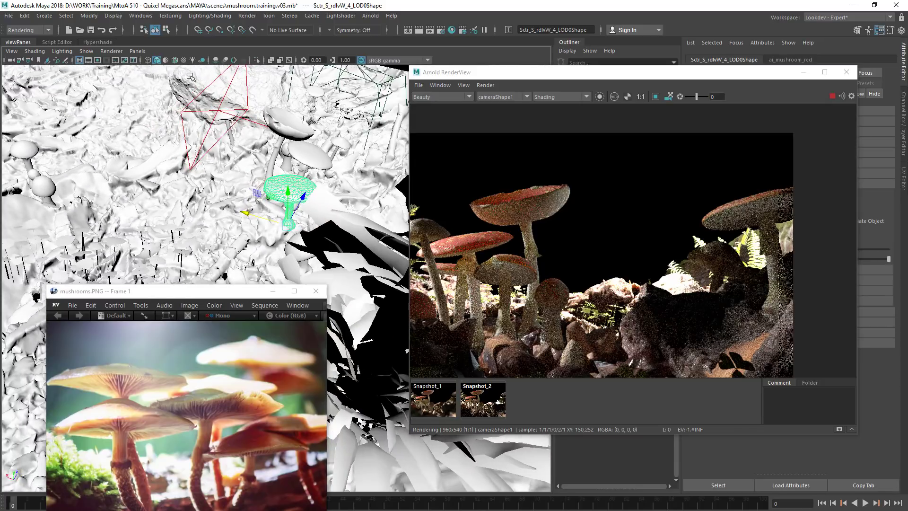
- Shade the viewport with the default material and view the selected mushroom among its neighbours on the ground
{"action": "left_click", "coordinate": [166, 60]}
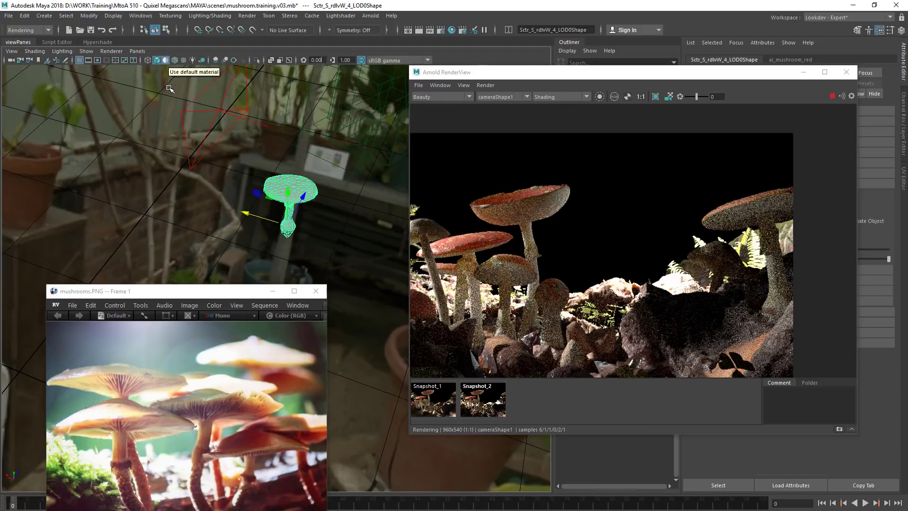
{"action": "left_click", "coordinate": [166, 60]}
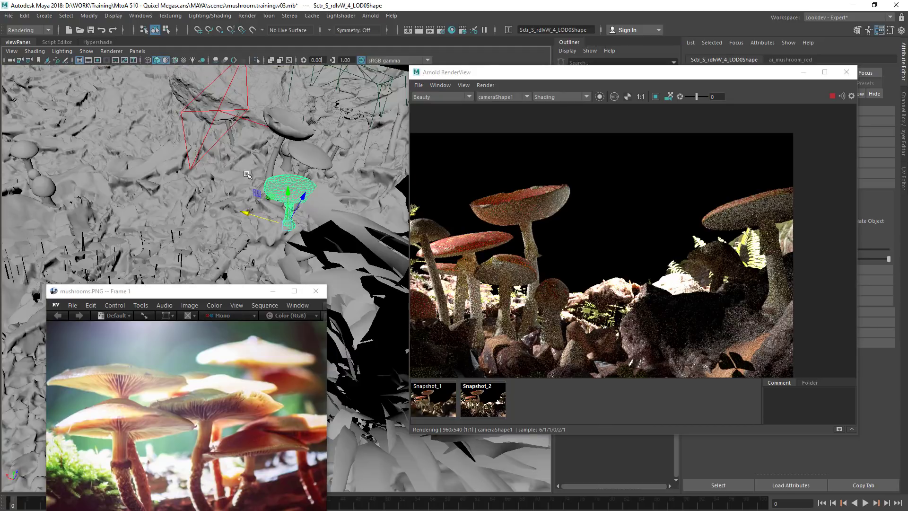
{"action": "left_click_drag", "start_coordinate": [246, 175], "coordinate": [163, 155], "text": "alt"}
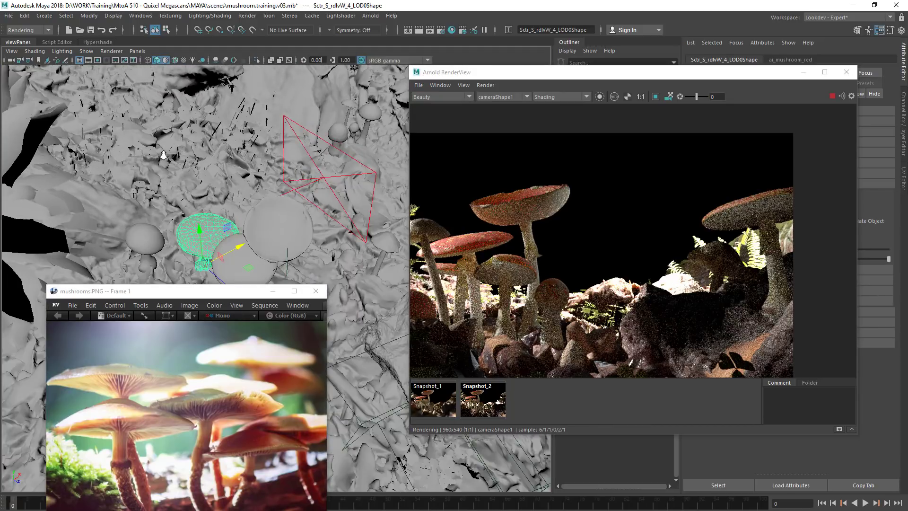
{"action": "right_click_drag", "start_coordinate": [164, 155], "coordinate": [219, 171], "text": "alt"}
{"action": "left_click_drag", "start_coordinate": [219, 172], "coordinate": [259, 163], "text": "alt"}
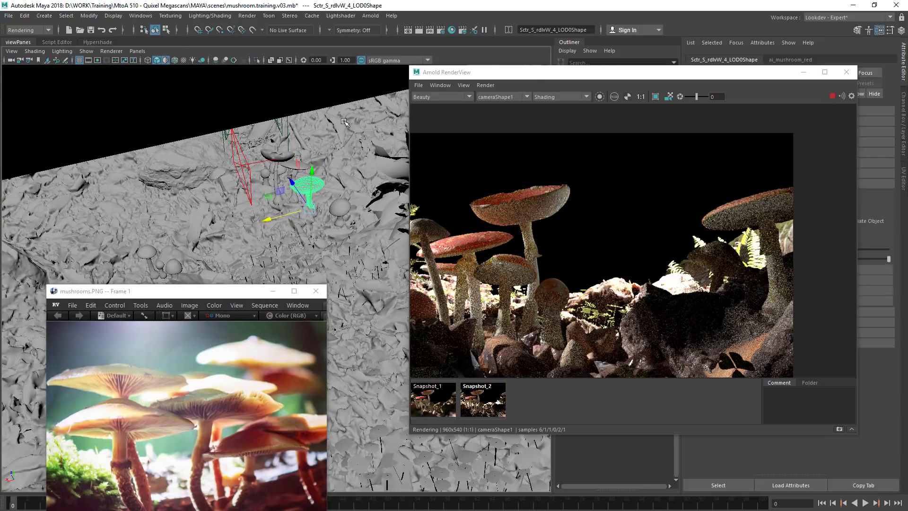
- Move the render view clear of the viewport and reselect the small red mushroom by picking it in the render
{"action": "left_click", "coordinate": [316, 130]}
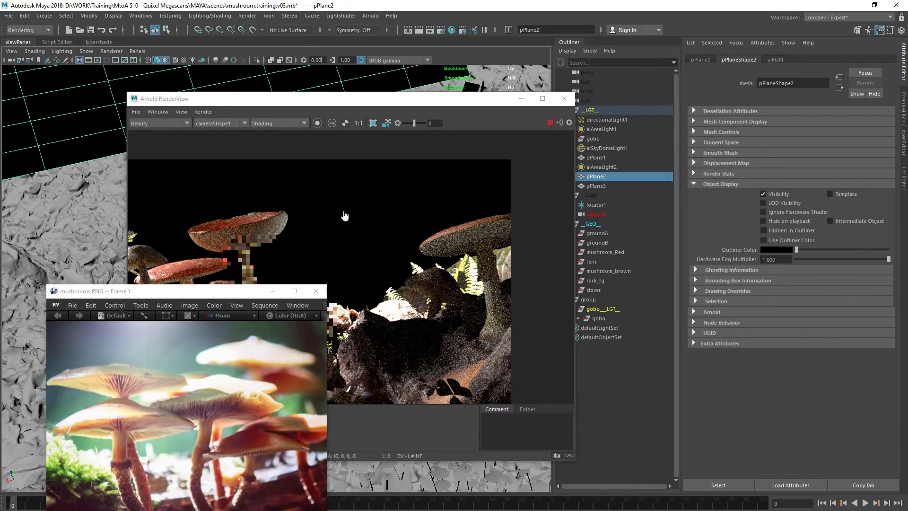
{"action": "left_click_drag", "start_coordinate": [345, 215], "coordinate": [621, 190], "text": "alt"}
{"action": "left_click_drag", "start_coordinate": [297, 198], "coordinate": [332, 194], "text": "alt"}
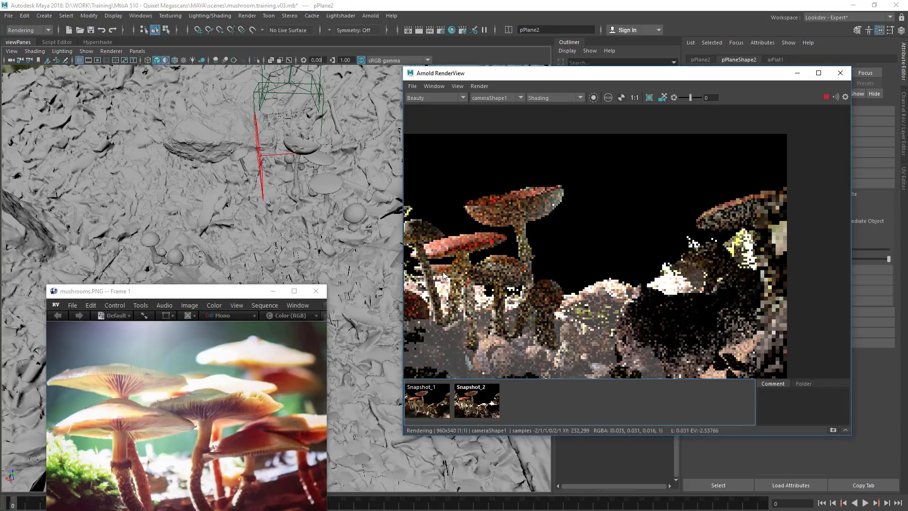
{"action": "left_click", "coordinate": [442, 269]}
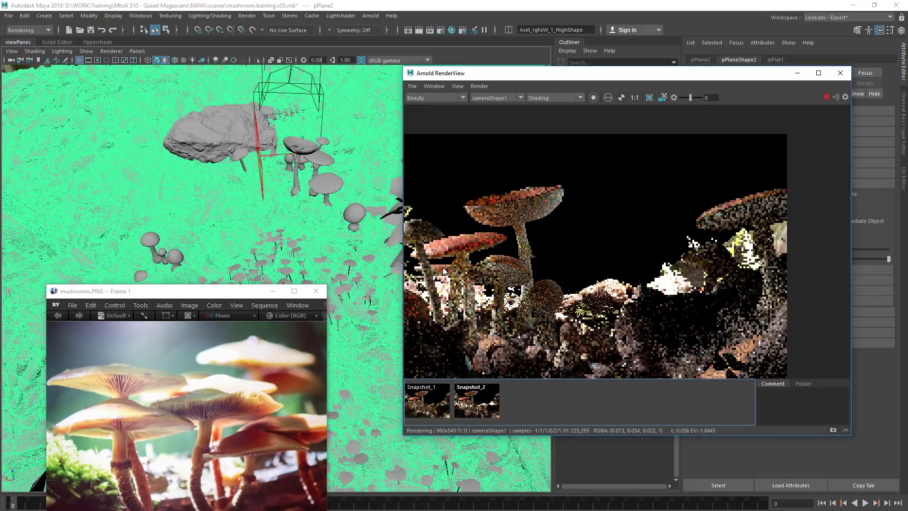
{"action": "left_click", "coordinate": [446, 272]}
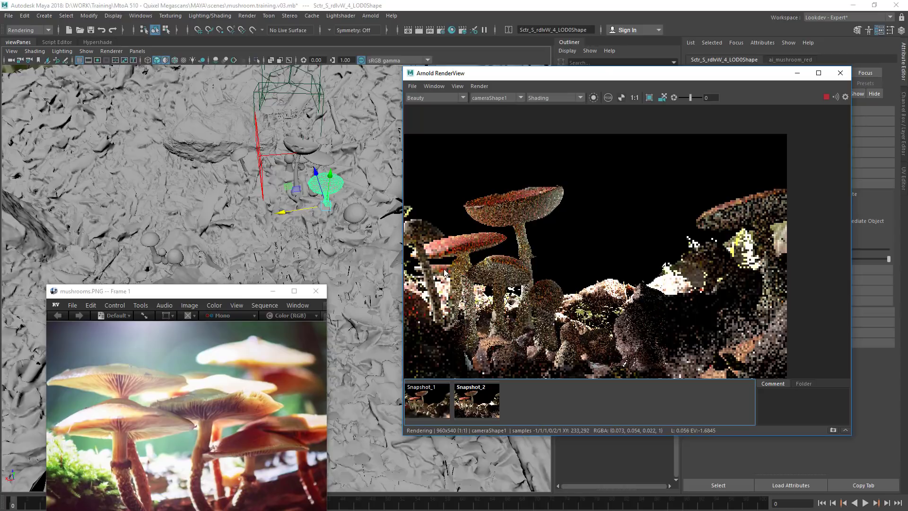
- Duplicate the selected red mushroom and move the copy across the ground, away from the original cluster
{"action": "middle_click_drag", "start_coordinate": [238, 184], "coordinate": [190, 159], "text": "alt"}
{"action": "scroll", "coordinate": [191, 159], "scroll_direction": "down", "scroll_amount": 1}
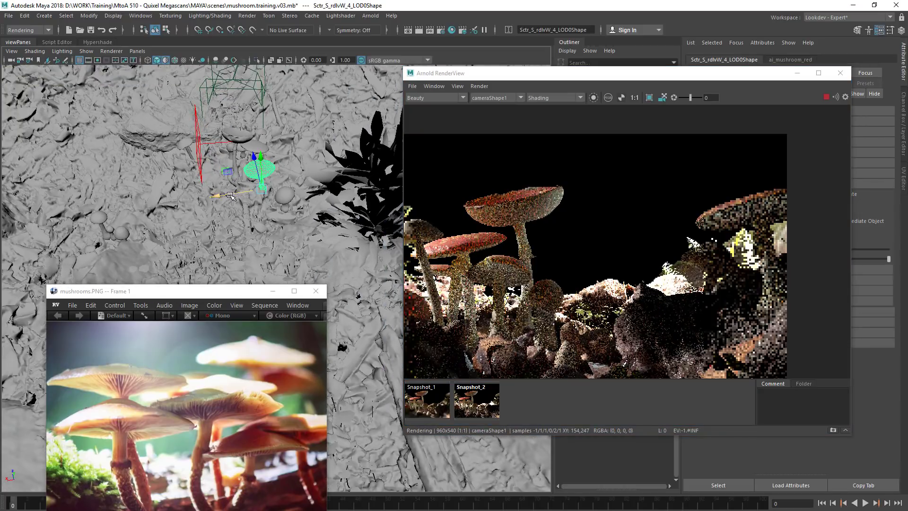
{"action": "left_click_drag", "start_coordinate": [226, 196], "coordinate": [265, 147], "text": "alt"}
{"action": "left_click", "coordinate": [316, 162]}
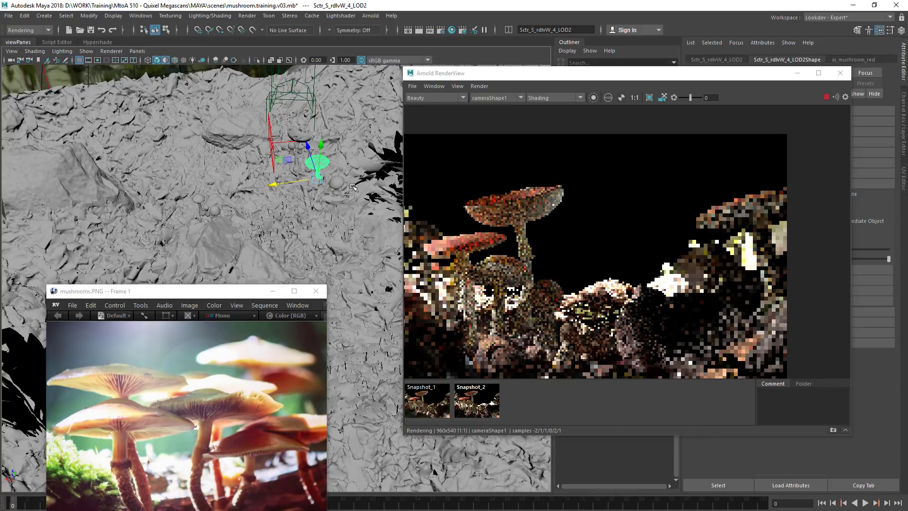
{"action": "left_click_drag", "start_coordinate": [298, 204], "coordinate": [239, 191], "text": "alt"}
- Switch the render preview to Basic shading and set a render region covering the mushrooms and the rock
{"action": "left_click_drag", "start_coordinate": [661, 231], "coordinate": [519, 372]}
{"action": "left_click", "coordinate": [634, 97]}
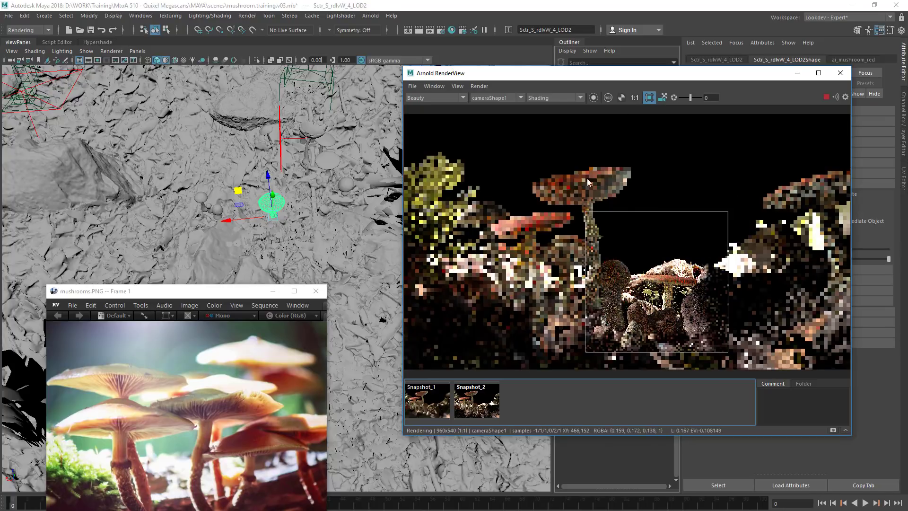
{"action": "middle_click_drag", "start_coordinate": [562, 152], "coordinate": [461, 146]}
{"action": "left_click", "coordinate": [549, 98]}
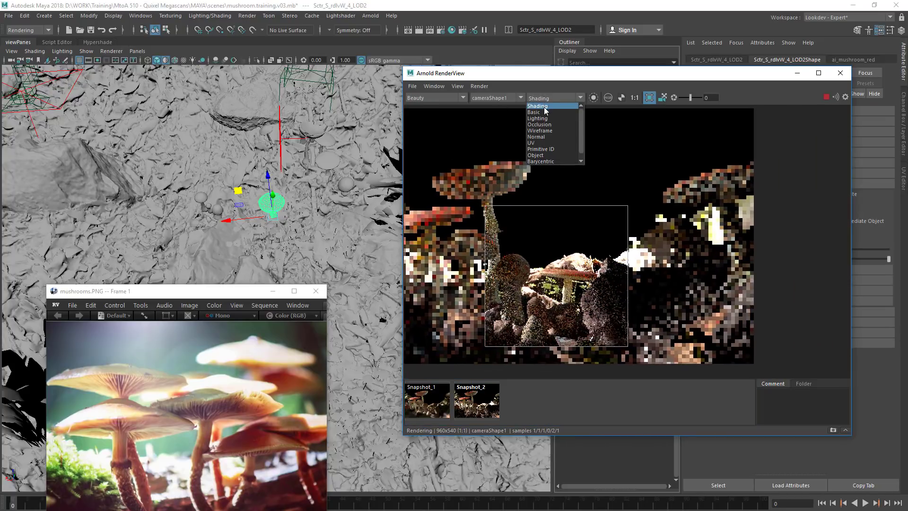
{"action": "left_click", "coordinate": [544, 114]}
{"action": "left_click_drag", "start_coordinate": [411, 161], "coordinate": [641, 363]}
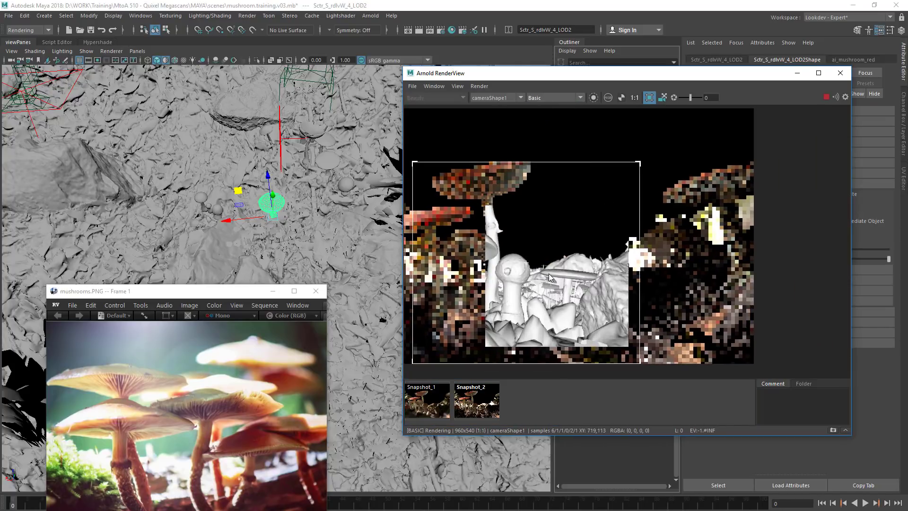
{"action": "mouse_move", "coordinate": [446, 156]}
{"action": "left_mouse_down"}
{"action": "mouse_move", "coordinate": [680, 333]}
{"action": "mouse_move", "coordinate": [682, 361]}
{"action": "left_mouse_up"}
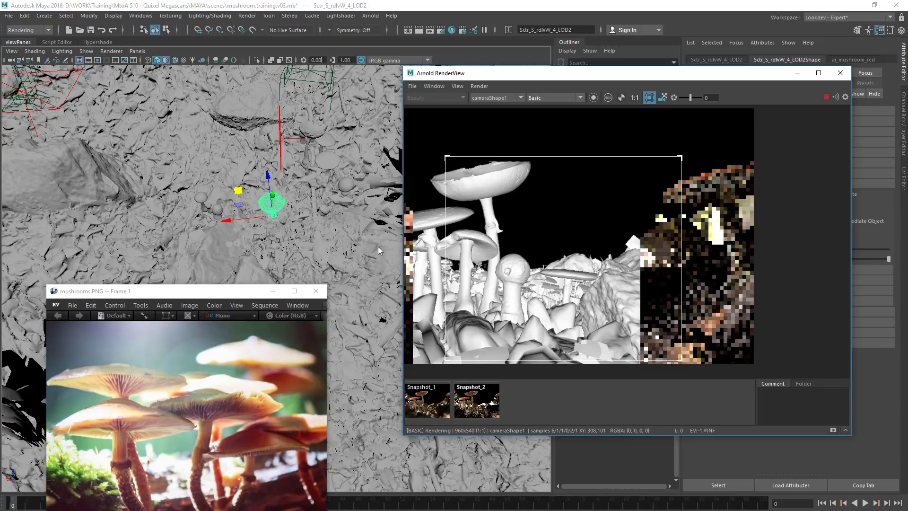
- Move the duplicated mushroom further along the ground plane to reposition it between the round mushroom and the rock
{"action": "left_click_drag", "start_coordinate": [303, 161], "coordinate": [284, 189], "text": "alt"}
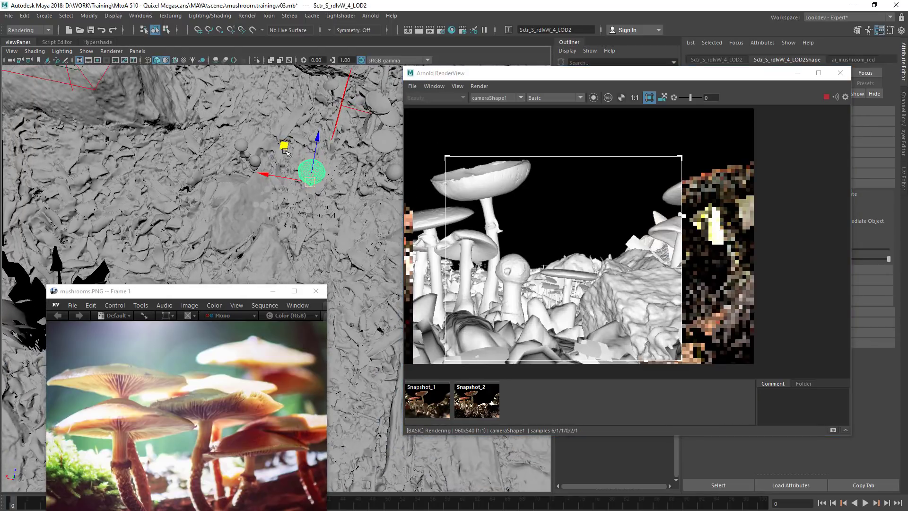
{"action": "mouse_move", "coordinate": [286, 150]}
{"action": "left_mouse_down"}
{"action": "mouse_move", "coordinate": [287, 165]}
{"action": "mouse_move", "coordinate": [308, 161]}
{"action": "mouse_move", "coordinate": [277, 164]}
{"action": "left_mouse_up"}
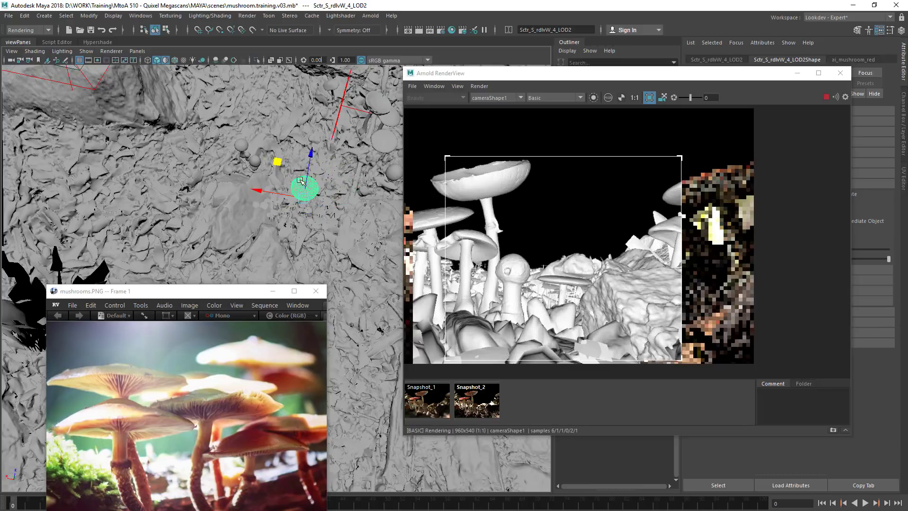
{"action": "left_click_drag", "start_coordinate": [277, 163], "coordinate": [256, 189]}
- Frame the duplicated mushroom up close and scale it up uniformly
{"action": "key", "text": "f"}
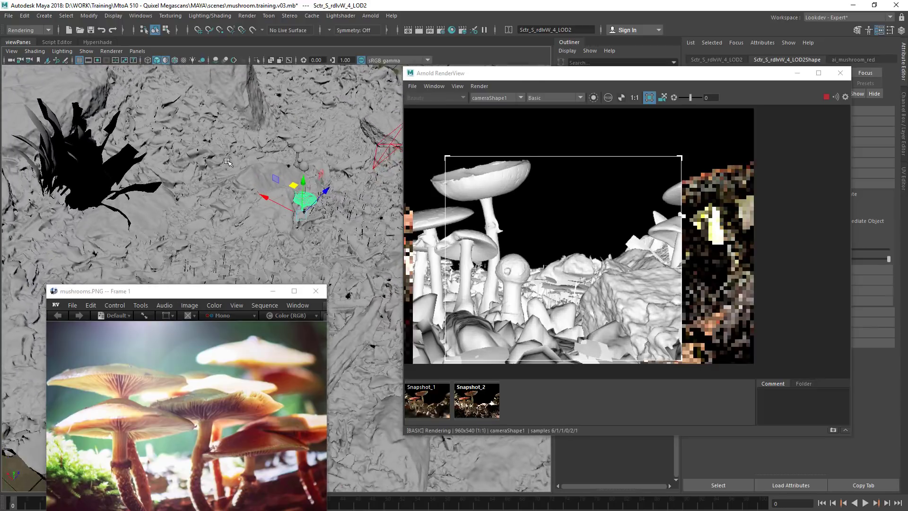
{"action": "right_click_drag", "start_coordinate": [272, 181], "coordinate": [208, 201], "text": "alt"}
{"action": "middle_click_drag", "start_coordinate": [255, 246], "coordinate": [145, 144], "text": "alt"}
{"action": "left_click_drag", "start_coordinate": [190, 222], "coordinate": [183, 208], "text": "alt"}
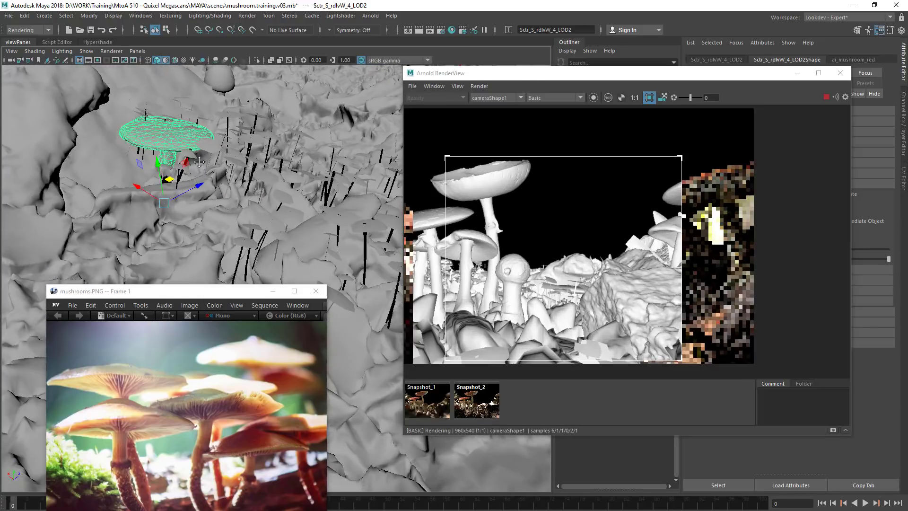
{"action": "middle_click_drag", "start_coordinate": [183, 228], "coordinate": [219, 279], "text": "alt"}
{"action": "middle_click_drag", "start_coordinate": [231, 206], "coordinate": [233, 162], "text": "alt"}
{"action": "left_click_drag", "start_coordinate": [205, 224], "coordinate": [234, 216]}
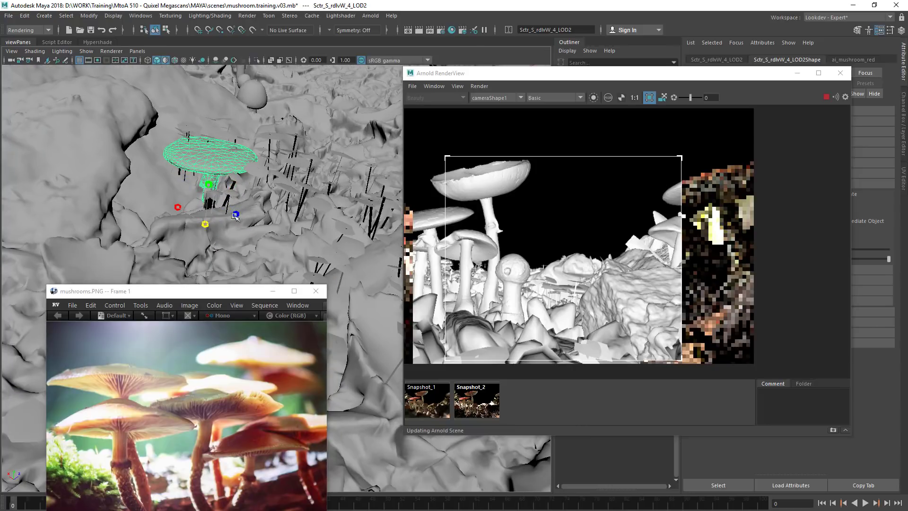
{"action": "middle_click_drag", "start_coordinate": [271, 205], "coordinate": [295, 205]}
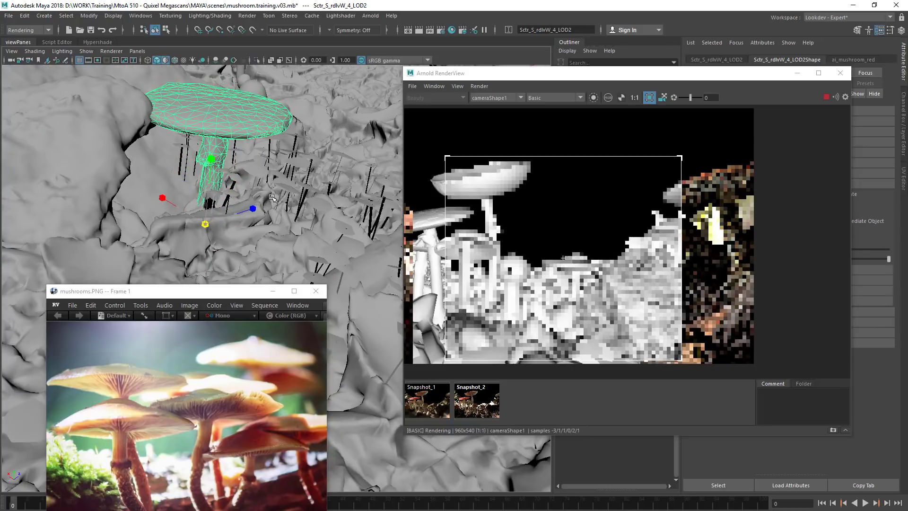
- Adjust the enlarged mushroom's position and rotate it to tilt its cap
{"action": "key", "text": "w"}
{"action": "left_click_drag", "start_coordinate": [201, 186], "coordinate": [245, 157]}
{"action": "key", "text": "e"}
{"action": "middle_click_drag", "start_coordinate": [245, 156], "coordinate": [127, 214], "text": "alt"}
{"action": "left_click_drag", "start_coordinate": [127, 213], "coordinate": [159, 192], "text": "alt"}
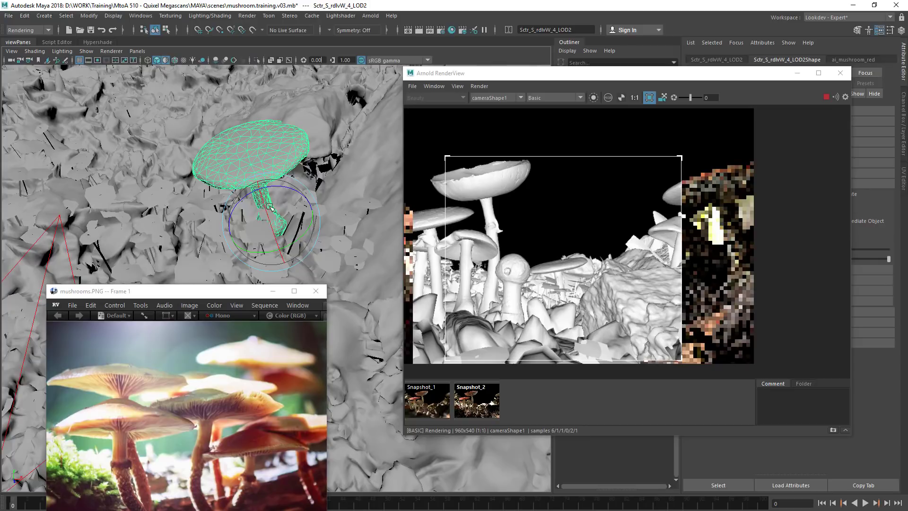
{"action": "left_click_drag", "start_coordinate": [263, 205], "coordinate": [265, 210]}
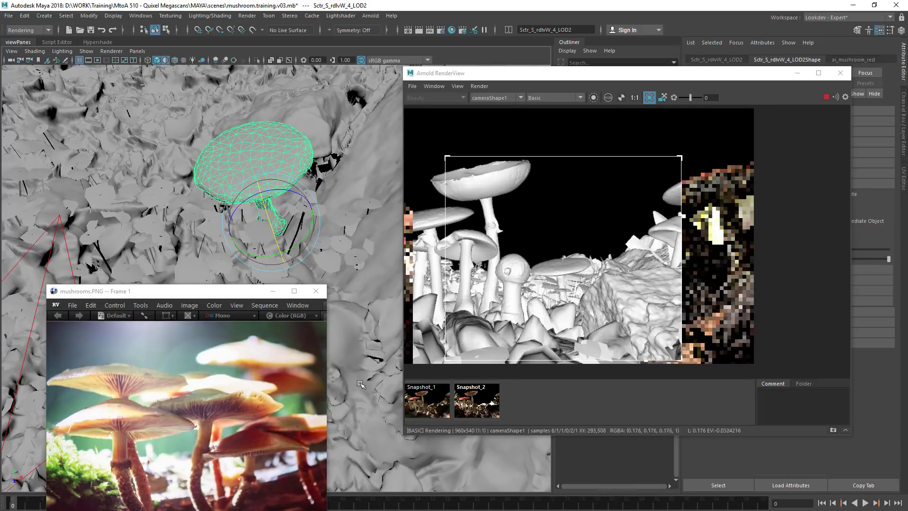
- Return the render preview to Shading mode and restrict the render region to the duplicated mushroom
{"action": "left_click", "coordinate": [551, 97]}
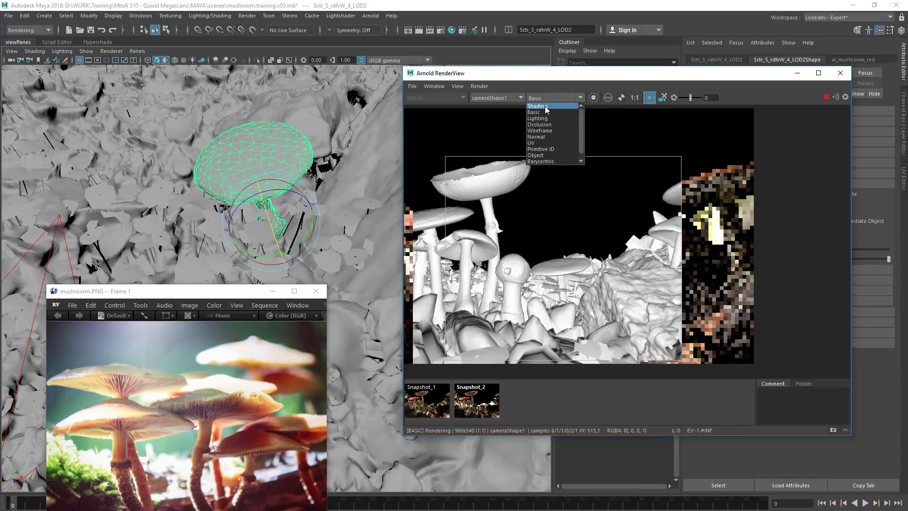
{"action": "left_click", "coordinate": [545, 106]}
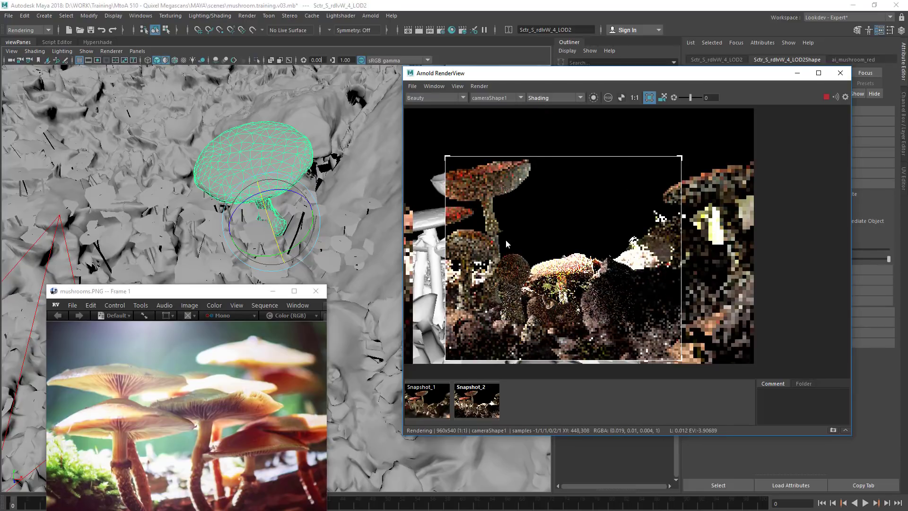
{"action": "left_click_drag", "start_coordinate": [506, 248], "coordinate": [619, 323]}
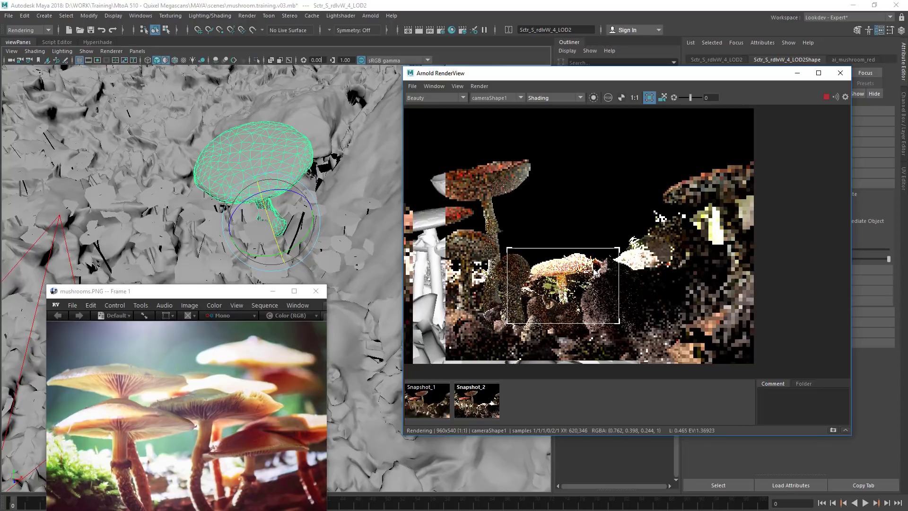
{"action": "middle_click_drag", "start_coordinate": [543, 209], "coordinate": [581, 191]}
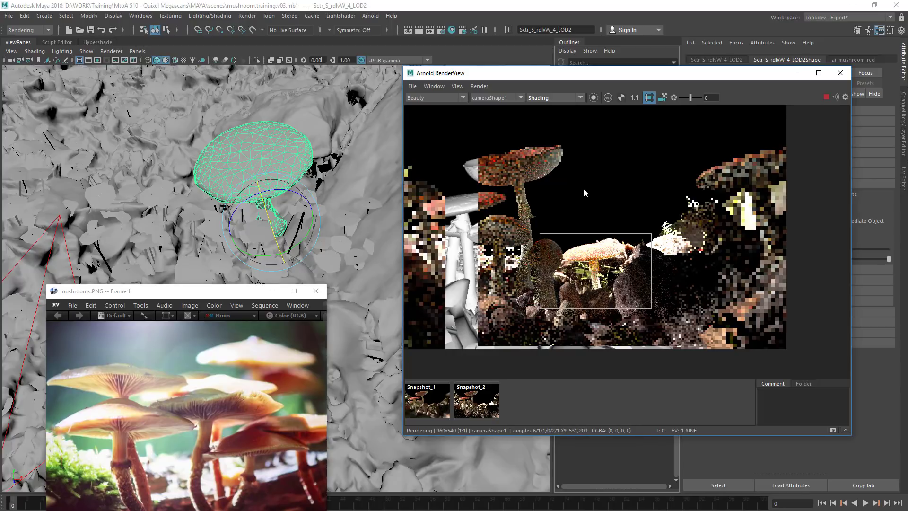
- Set the exposure of aiAreaLight2 to 16.7 and render a region around the main mushroom cluster
{"action": "left_click_drag", "start_coordinate": [604, 154], "coordinate": [454, 121]}
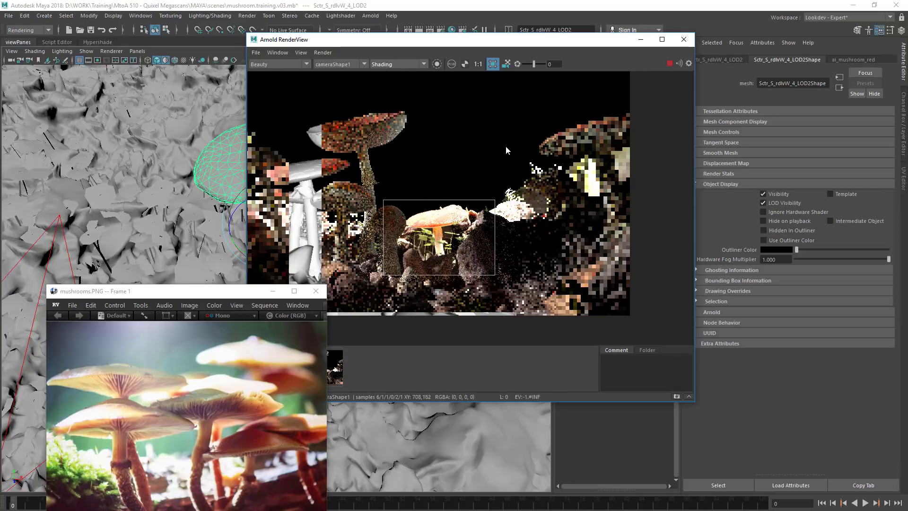
{"action": "left_click_drag", "start_coordinate": [501, 39], "coordinate": [343, 52]}
{"action": "left_click", "coordinate": [605, 167]}
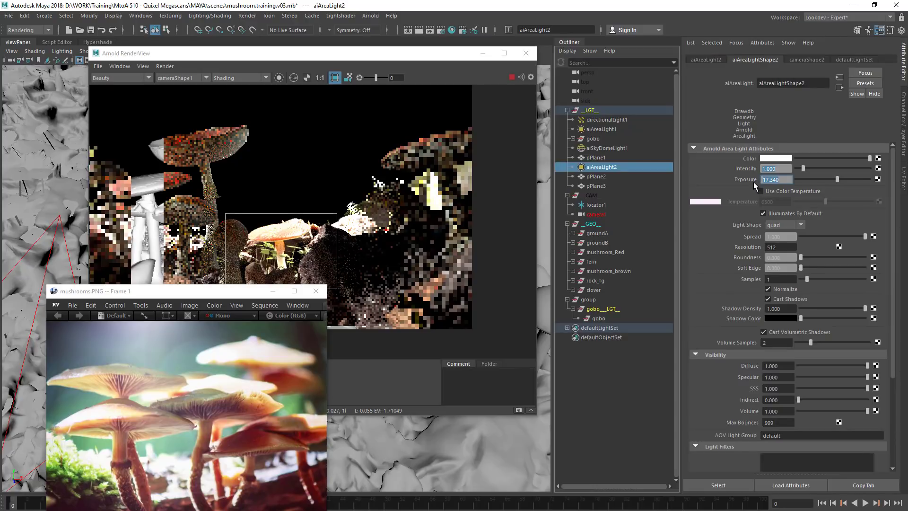
{"action": "type", "text": "16.7"}
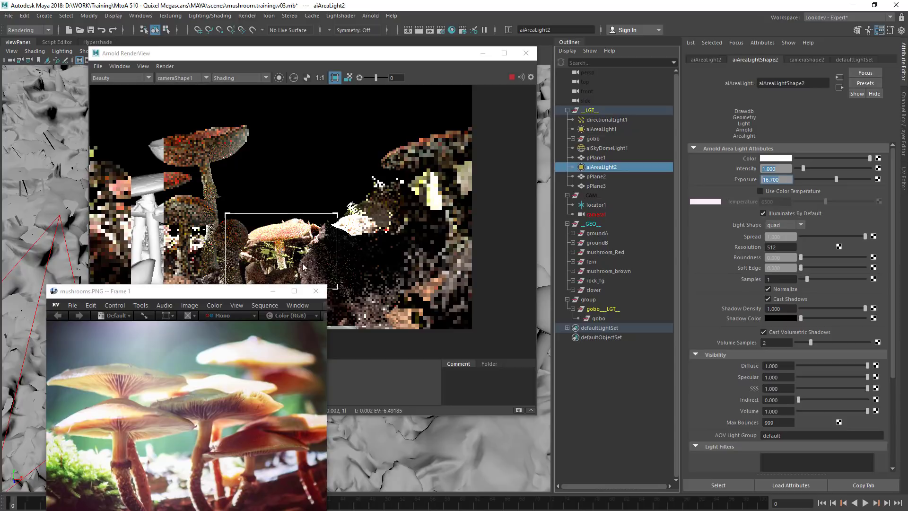
{"action": "middle_click_drag", "start_coordinate": [338, 158], "coordinate": [465, 147], "text": "alt"}
{"action": "left_click_drag", "start_coordinate": [248, 111], "coordinate": [425, 243]}
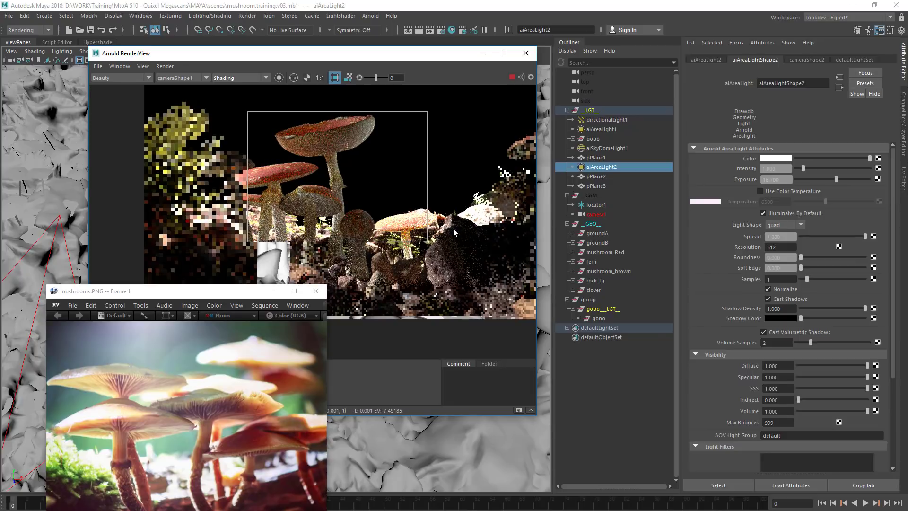
- Restrict the render region to the stems of the front red mushroom and compare them with the reference photo
{"action": "left_click", "coordinate": [458, 188]}
{"action": "middle_click_drag", "start_coordinate": [374, 137], "coordinate": [432, 141]}
{"action": "mouse_move", "coordinate": [235, 291]}
{"action": "left_mouse_down"}
{"action": "mouse_move", "coordinate": [224, 241]}
{"action": "mouse_move", "coordinate": [222, 263]}
{"action": "left_mouse_up"}
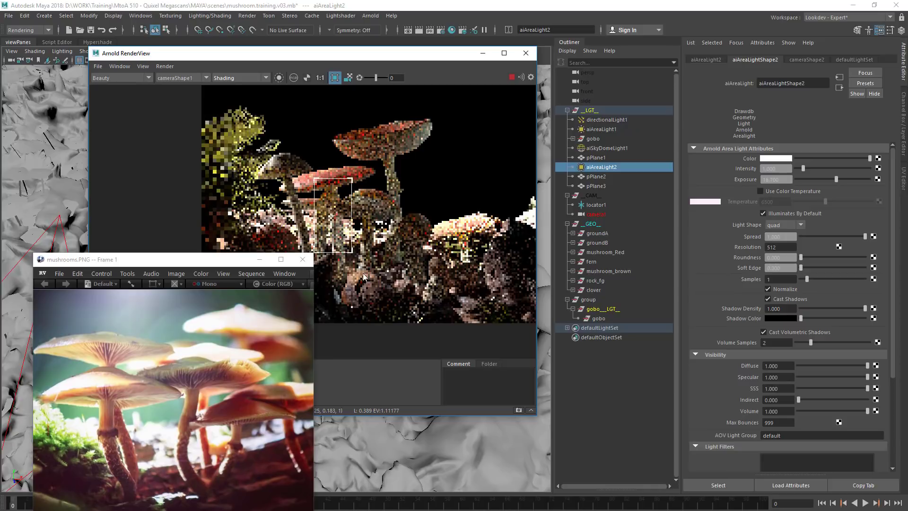
{"action": "left_click_drag", "start_coordinate": [314, 178], "coordinate": [363, 278]}
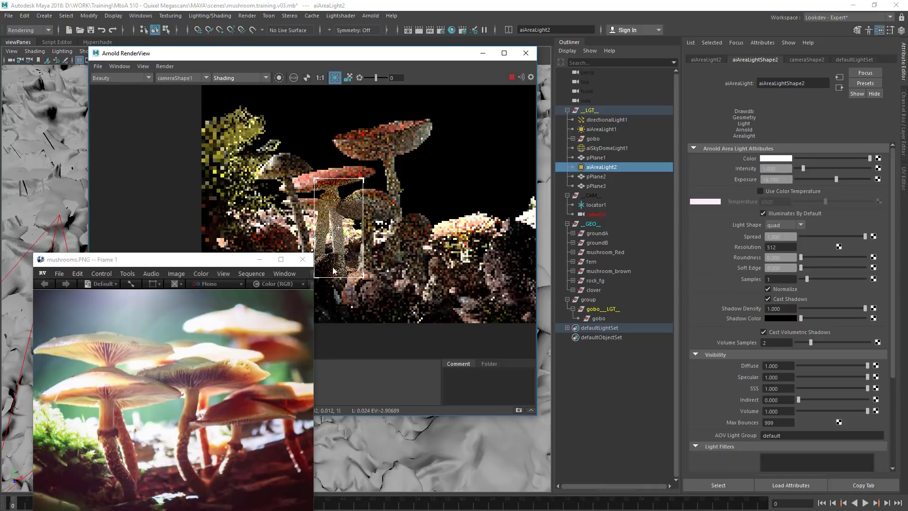
{"action": "middle_click_drag", "start_coordinate": [192, 406], "coordinate": [191, 397]}
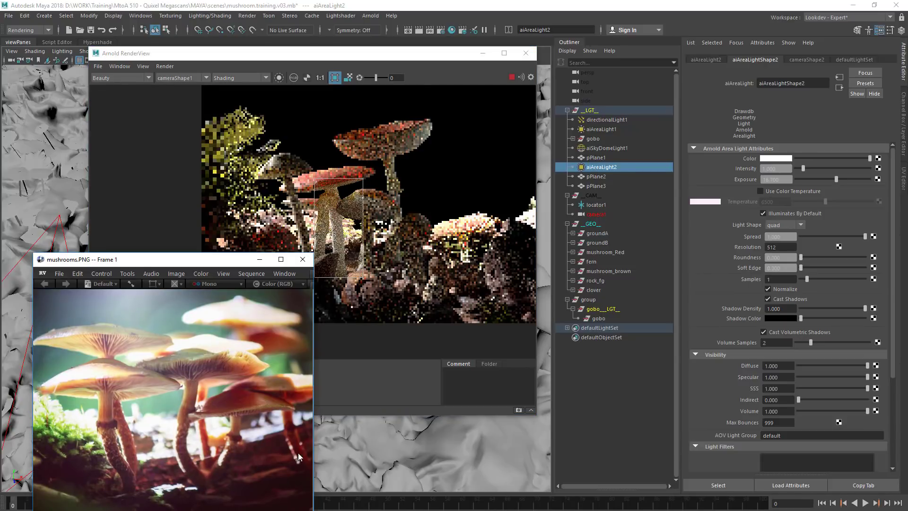
{"action": "middle_click_drag", "start_coordinate": [377, 194], "coordinate": [402, 177]}
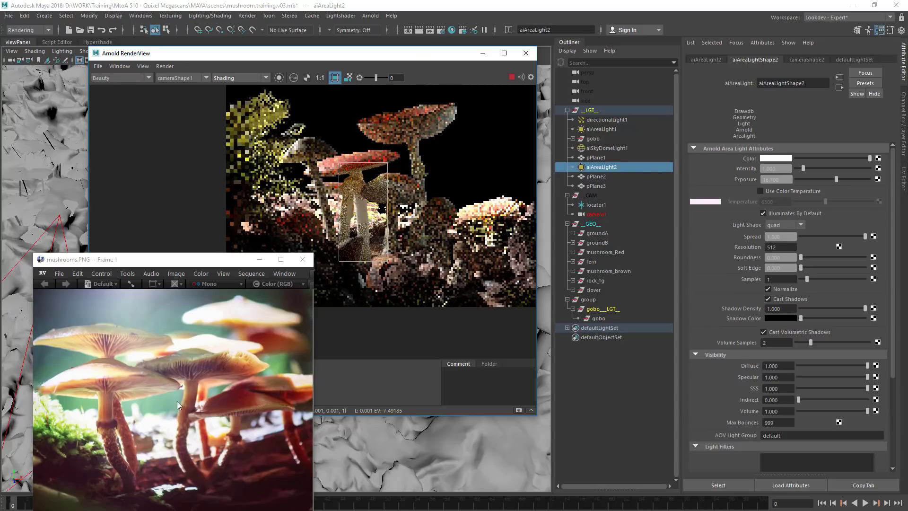
{"action": "left_click_drag", "start_coordinate": [222, 265], "coordinate": [0, 223]}
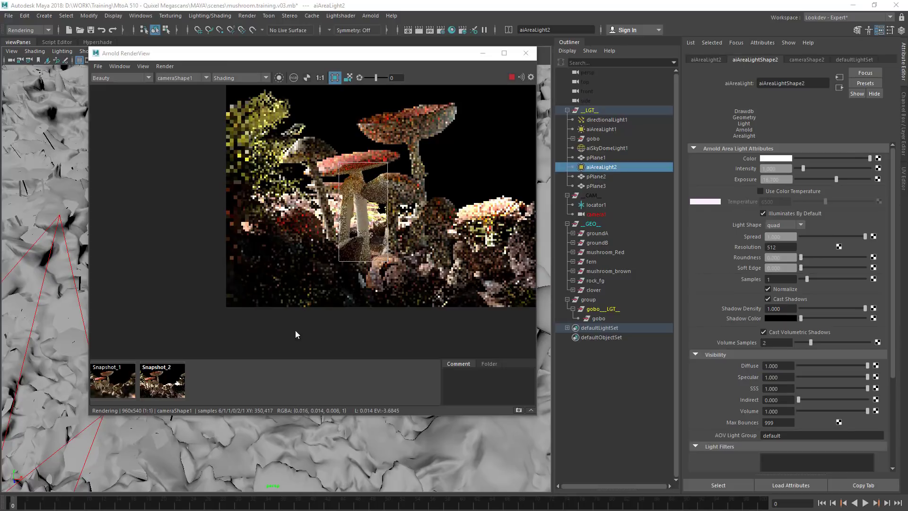
- Compare the live render of the mushroom cluster with Snapshot_2 and Snapshot_1
{"action": "left_click", "coordinate": [153, 391]}
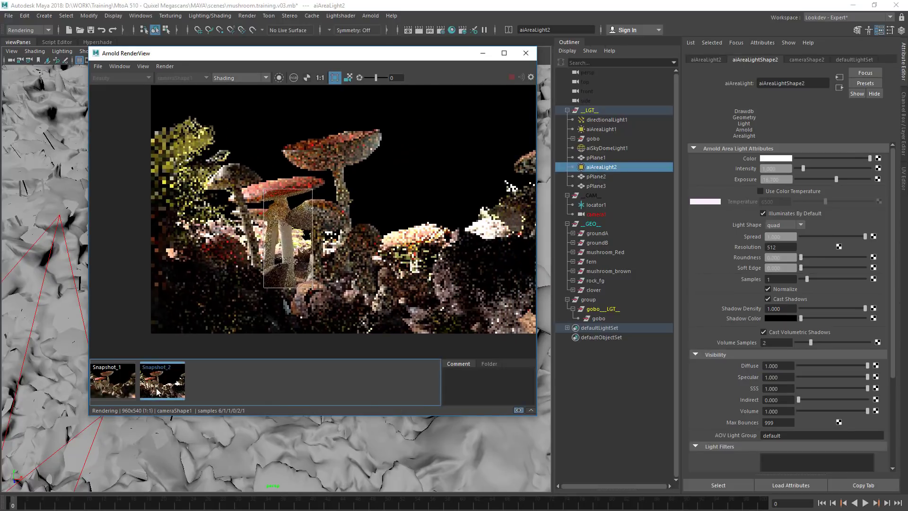
{"action": "left_click", "coordinate": [151, 388]}
{"action": "left_click", "coordinate": [149, 392]}
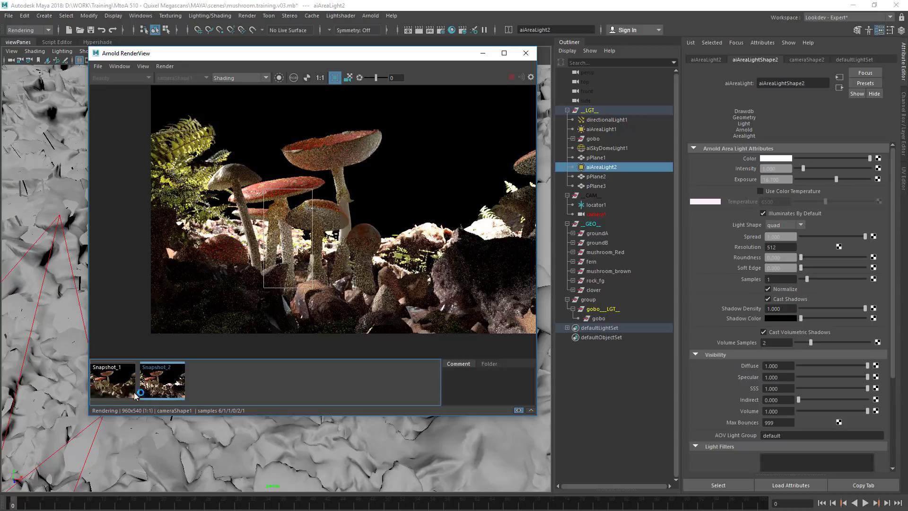
{"action": "left_click", "coordinate": [115, 386]}
{"action": "left_click", "coordinate": [146, 395]}
{"action": "left_click", "coordinate": [141, 397]}
- Move the backlit background mushroom closer to the tall mushroom's stem and adjust its height, using a render region over that area
{"action": "left_click_drag", "start_coordinate": [467, 162], "coordinate": [294, 315]}
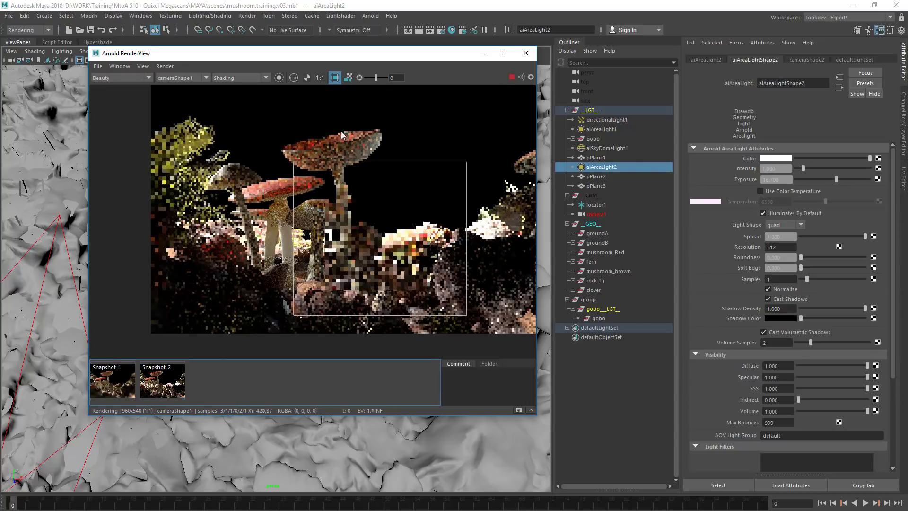
{"action": "left_click_drag", "start_coordinate": [298, 53], "coordinate": [567, 74]}
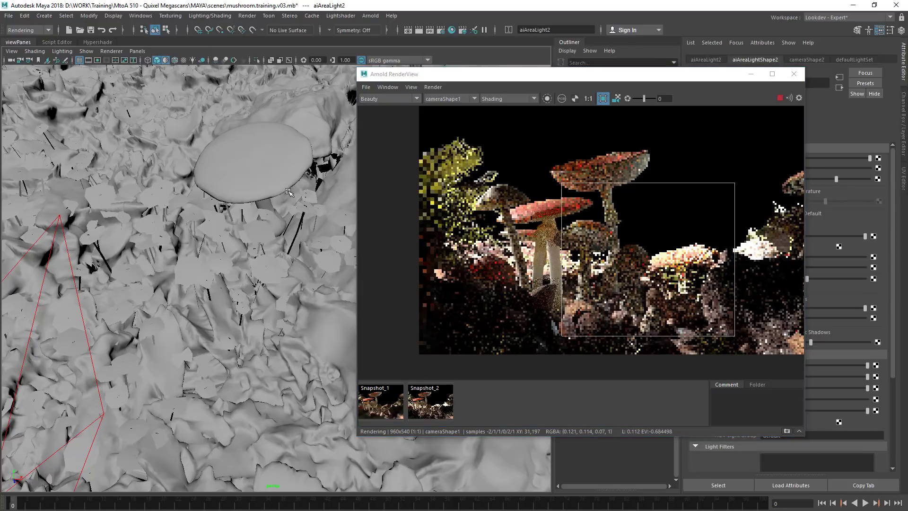
{"action": "left_click", "coordinate": [218, 217]}
{"action": "right_click_drag", "start_coordinate": [215, 216], "coordinate": [185, 219], "text": "alt"}
{"action": "key", "text": "w"}
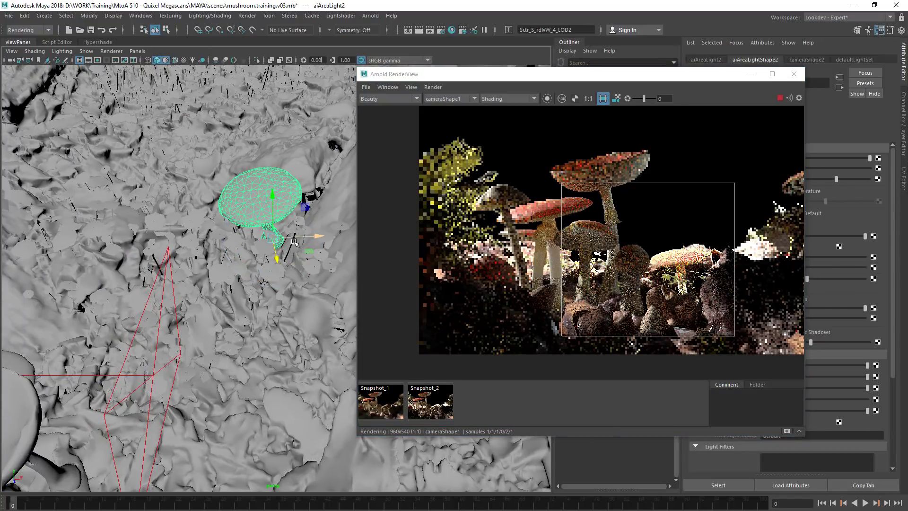
{"action": "left_click_drag", "start_coordinate": [317, 236], "coordinate": [307, 206]}
{"action": "left_click_drag", "start_coordinate": [196, 220], "coordinate": [163, 202]}
{"action": "mouse_move", "coordinate": [285, 231]}
{"action": "left_mouse_down"}
{"action": "mouse_move", "coordinate": [265, 231]}
{"action": "mouse_move", "coordinate": [274, 234]}
{"action": "left_mouse_up"}
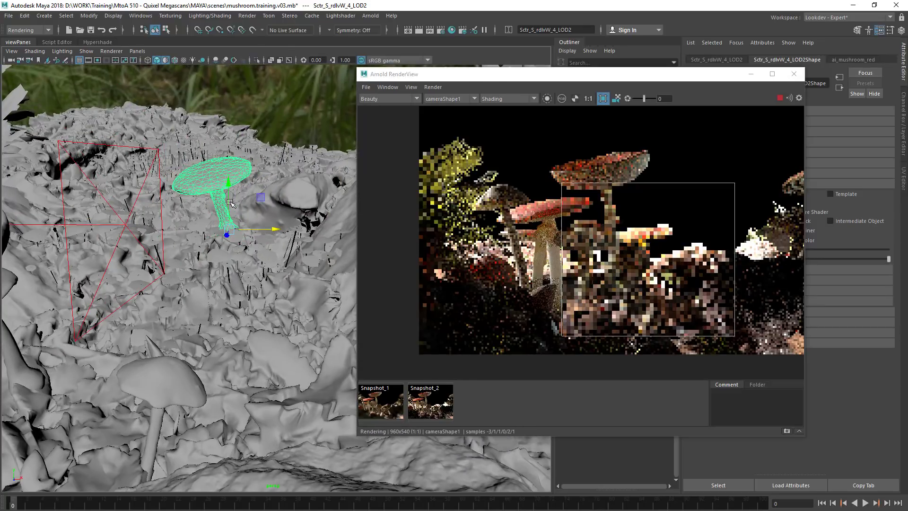
{"action": "left_click_drag", "start_coordinate": [231, 203], "coordinate": [233, 212]}
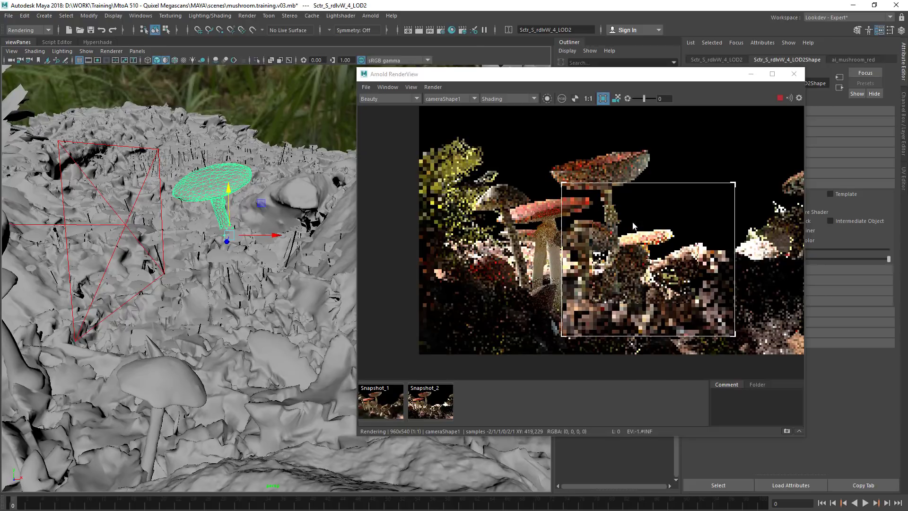
- Select and frame the small round-capped mushroom, and check its placement against Snapshot_1
{"action": "left_click", "coordinate": [636, 268]}
{"action": "right_click_drag", "start_coordinate": [246, 294], "coordinate": [134, 318], "text": "alt"}
{"action": "key", "text": "f"}
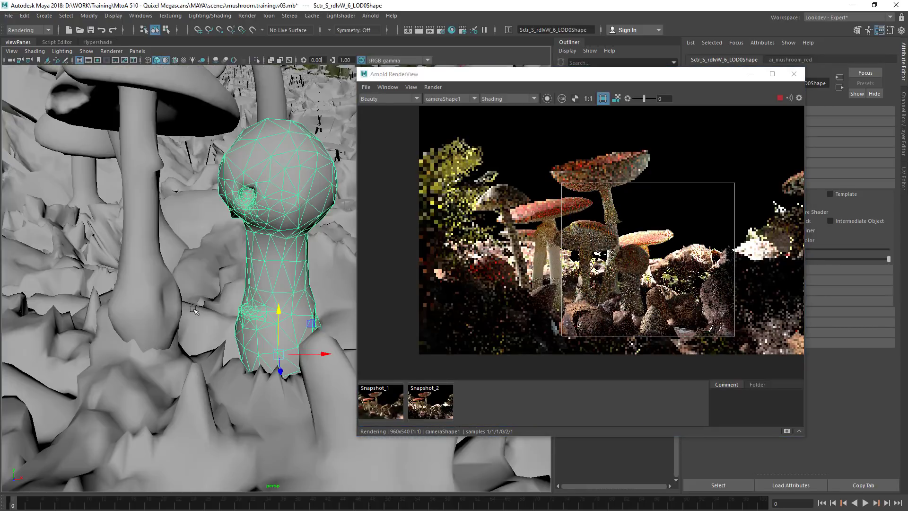
{"action": "right_click_drag", "start_coordinate": [260, 283], "coordinate": [200, 276], "text": "alt"}
{"action": "left_click_drag", "start_coordinate": [201, 276], "coordinate": [183, 319], "text": "alt"}
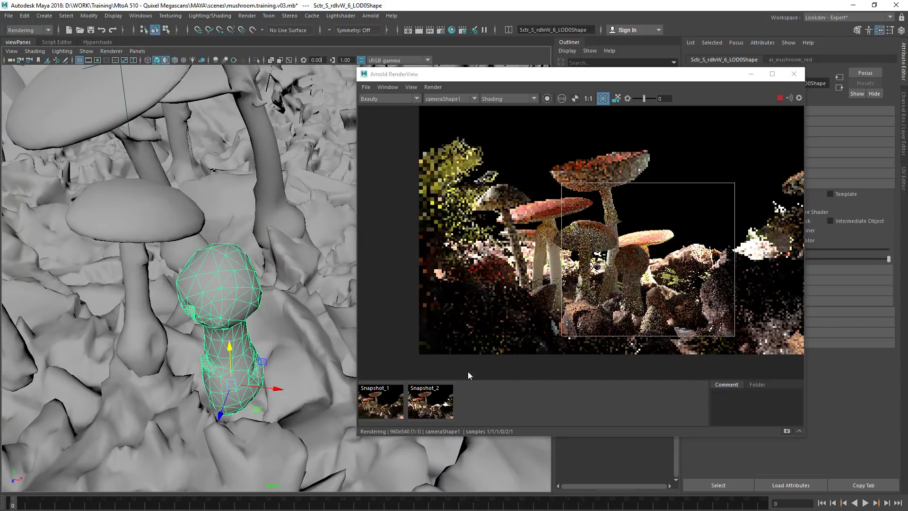
{"action": "left_click", "coordinate": [440, 402]}
{"action": "left_click", "coordinate": [398, 415]}
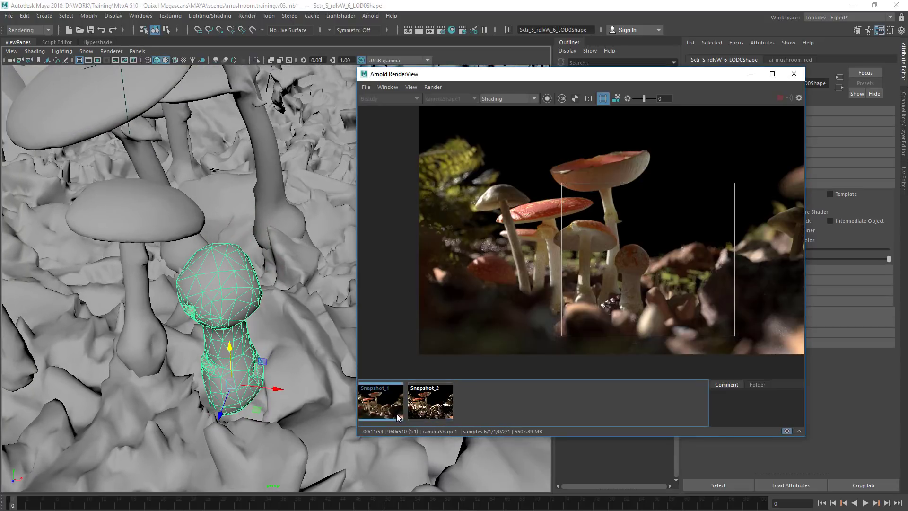
{"action": "left_click", "coordinate": [392, 408]}
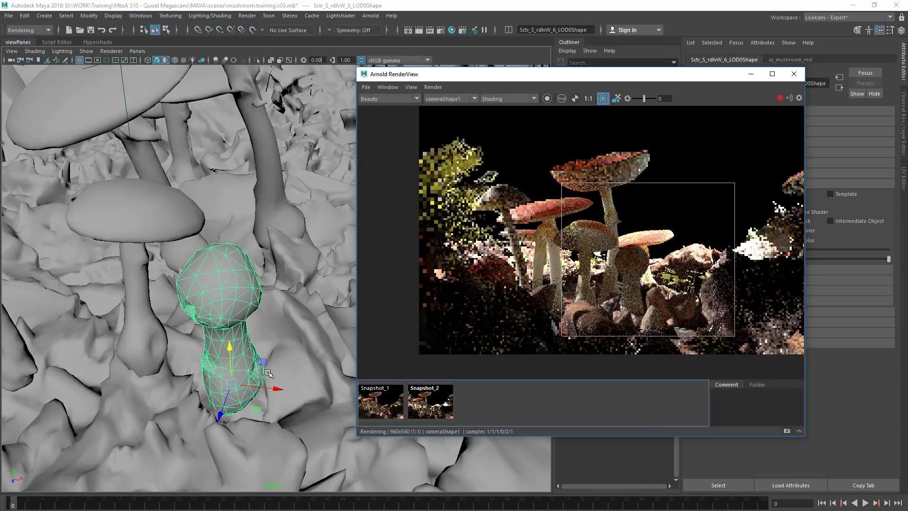
- Move the round-capped mushroom across the ground to stand farther back from camera, using a tight render region around it
{"action": "left_click_drag", "start_coordinate": [299, 335], "coordinate": [298, 329], "text": "alt"}
{"action": "right_click_drag", "start_coordinate": [298, 328], "coordinate": [132, 296], "text": "alt"}
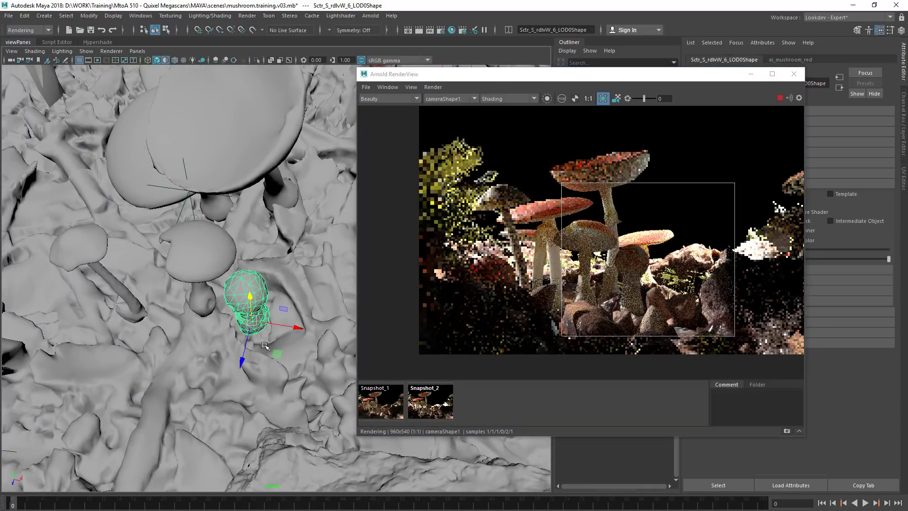
{"action": "left_click_drag", "start_coordinate": [275, 349], "coordinate": [334, 292]}
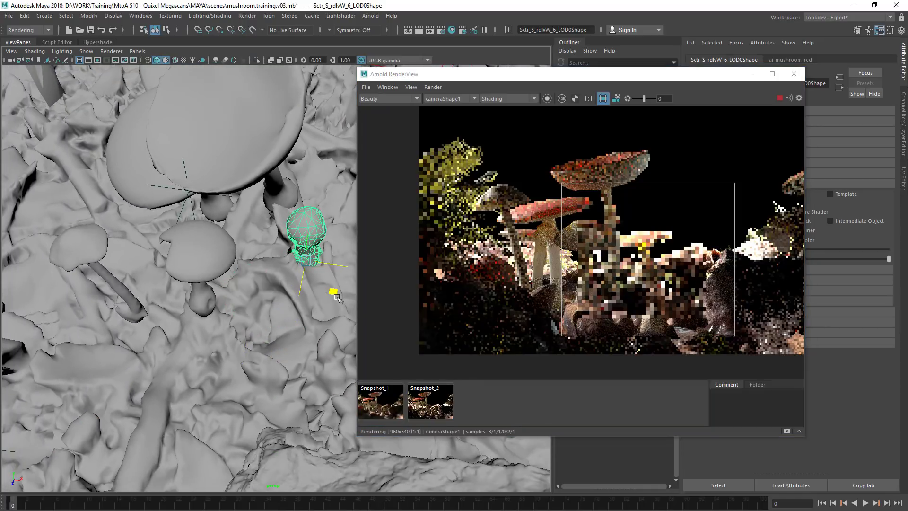
{"action": "left_click_drag", "start_coordinate": [611, 246], "coordinate": [677, 314]}
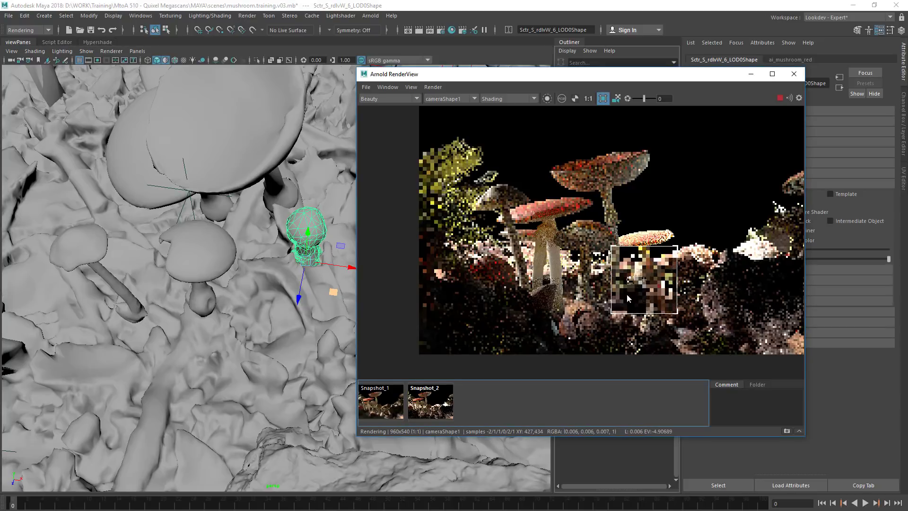
{"action": "middle_click_drag", "start_coordinate": [641, 223], "coordinate": [526, 207], "text": "alt"}
{"action": "right_click_drag", "start_coordinate": [526, 207], "coordinate": [625, 186], "text": "alt"}
{"action": "scroll", "coordinate": [626, 189], "scroll_direction": "up", "scroll_amount": 2}
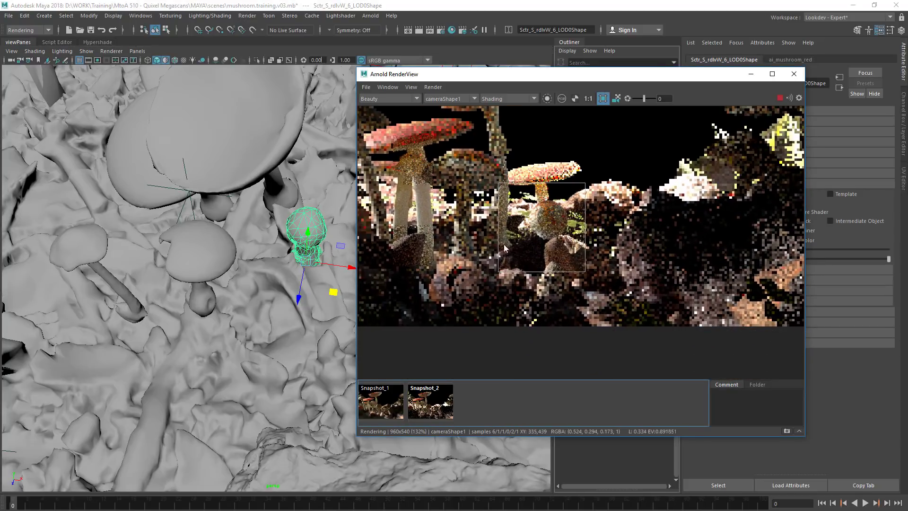
{"action": "mouse_move", "coordinate": [337, 271]}
{"action": "left_mouse_down"}
{"action": "mouse_move", "coordinate": [328, 286]}
{"action": "mouse_move", "coordinate": [333, 278]}
{"action": "left_mouse_up"}
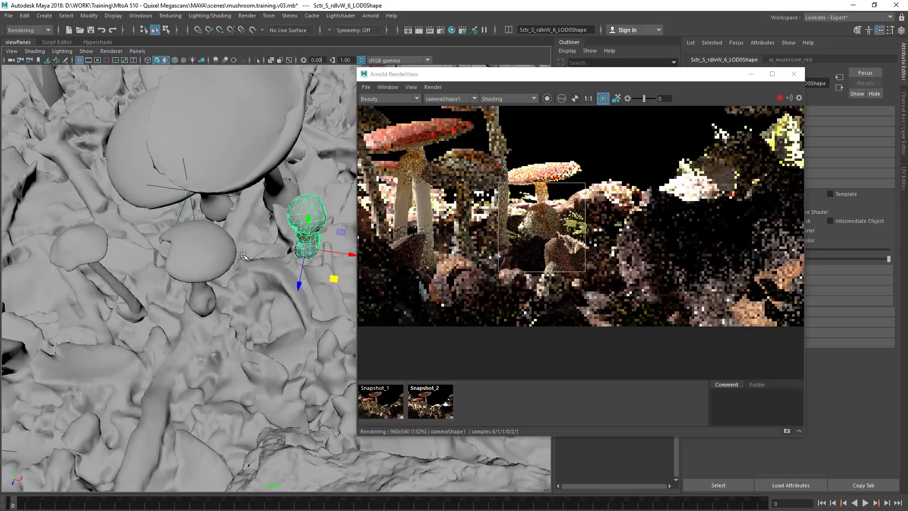
{"action": "left_click_drag", "start_coordinate": [284, 260], "coordinate": [334, 297], "text": "alt"}
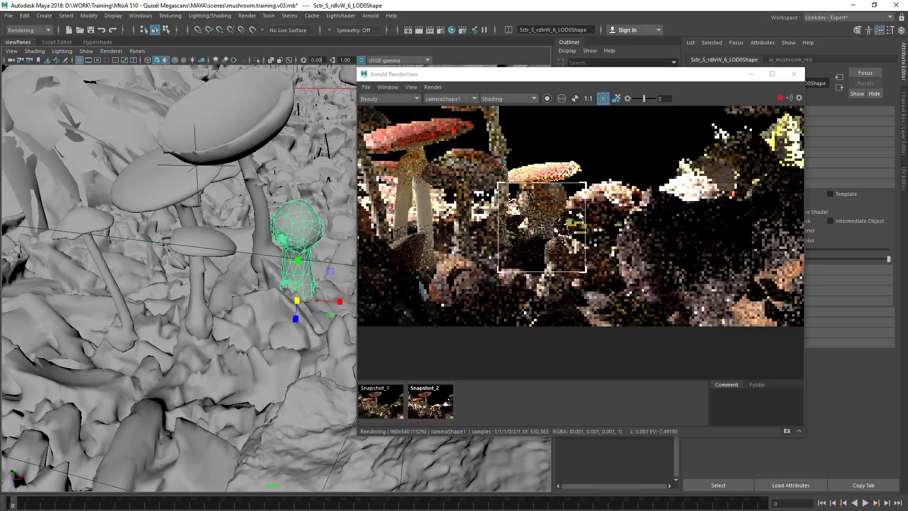
- Disable the render region and switch the preview to Basic mode
{"action": "left_click", "coordinate": [603, 98]}
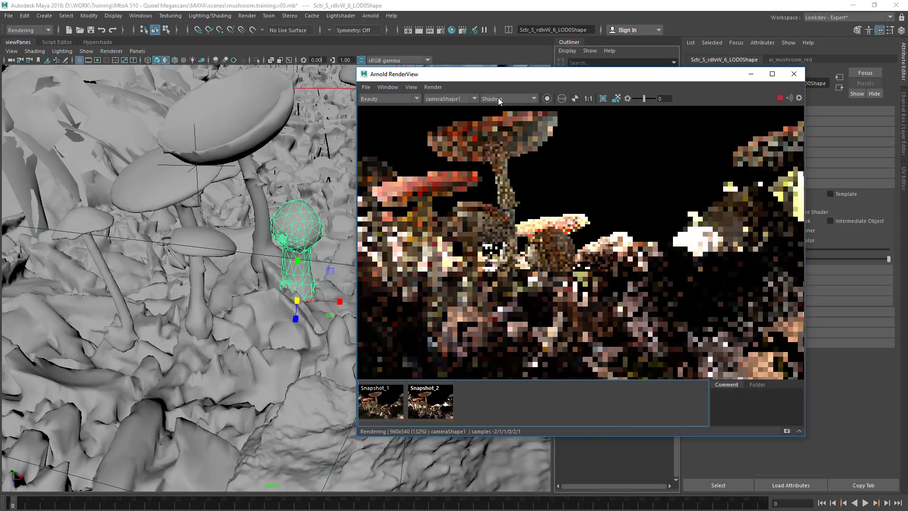
{"action": "left_click", "coordinate": [498, 98]}
{"action": "left_click", "coordinate": [506, 113]}
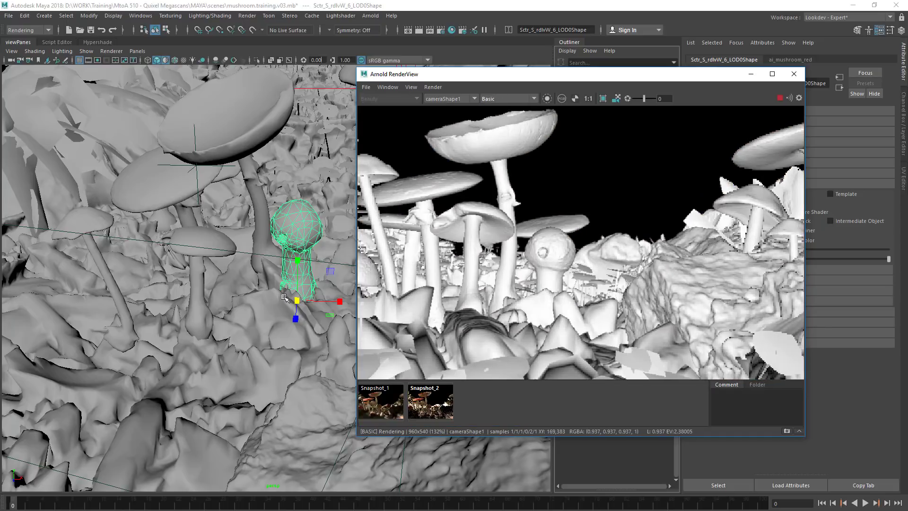
- Raise the round-capped mushroom, shift it slightly toward the tall mushroom's stem and rotate it to tilt its cap
{"action": "left_click_drag", "start_coordinate": [302, 307], "coordinate": [276, 326], "text": "alt"}
{"action": "left_click_drag", "start_coordinate": [257, 259], "coordinate": [259, 243]}
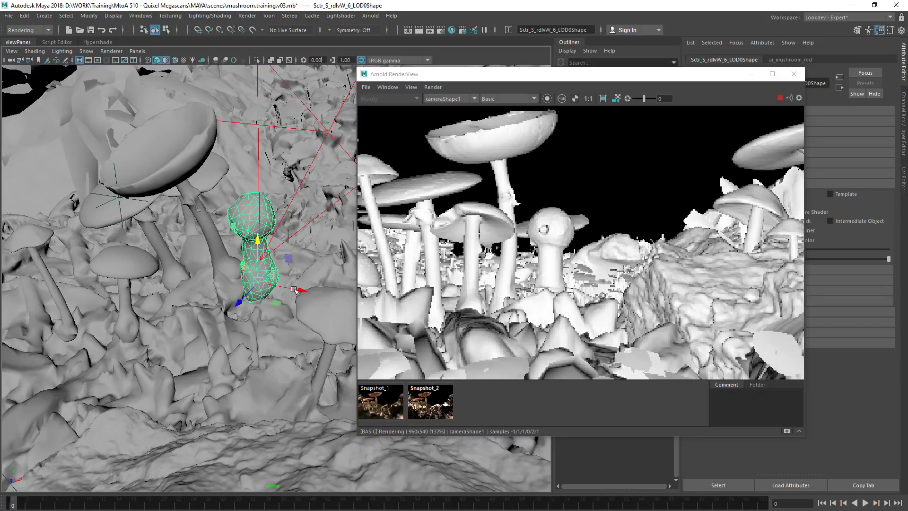
{"action": "left_click_drag", "start_coordinate": [295, 286], "coordinate": [288, 286]}
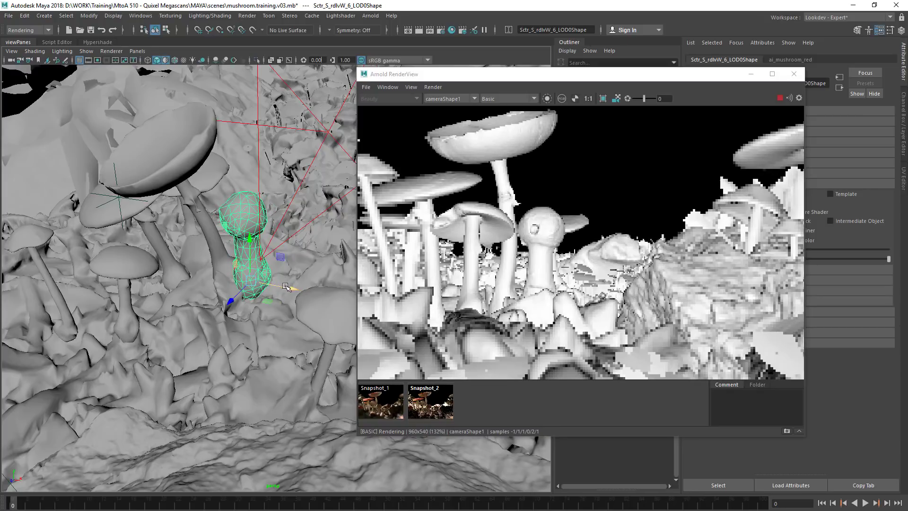
{"action": "key", "text": "e"}
{"action": "left_click_drag", "start_coordinate": [266, 249], "coordinate": [274, 257]}
- Return the preview to Shading mode and restrict the render region to the round-capped mushroom
{"action": "left_click", "coordinate": [504, 99]}
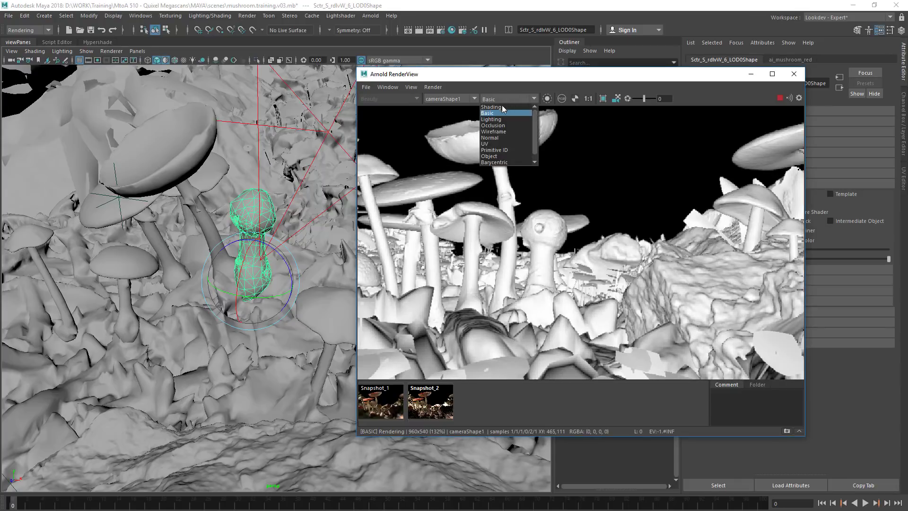
{"action": "left_click", "coordinate": [509, 114]}
{"action": "left_click_drag", "start_coordinate": [494, 199], "coordinate": [581, 320], "text": "shift"}
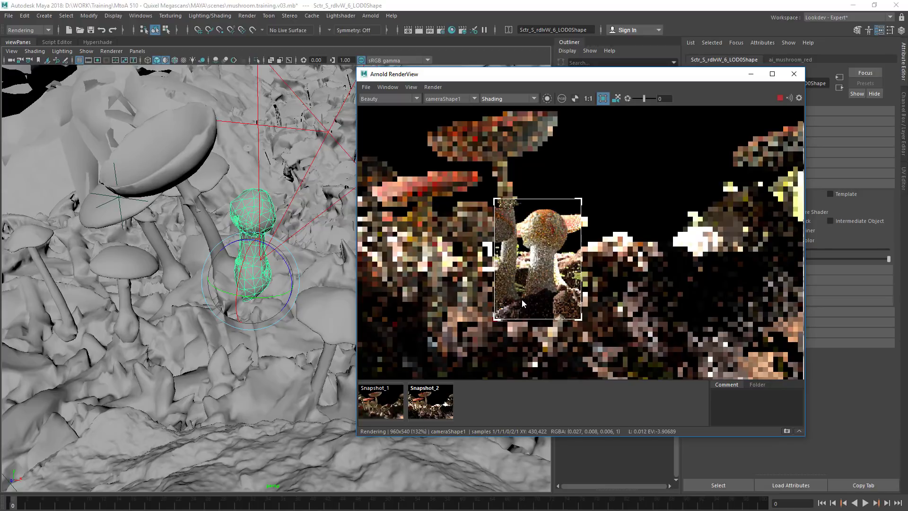
- Compare the round-capped mushroom's new placement with Snapshot_1, and return the live render to the full frame
{"action": "left_click", "coordinate": [380, 413]}
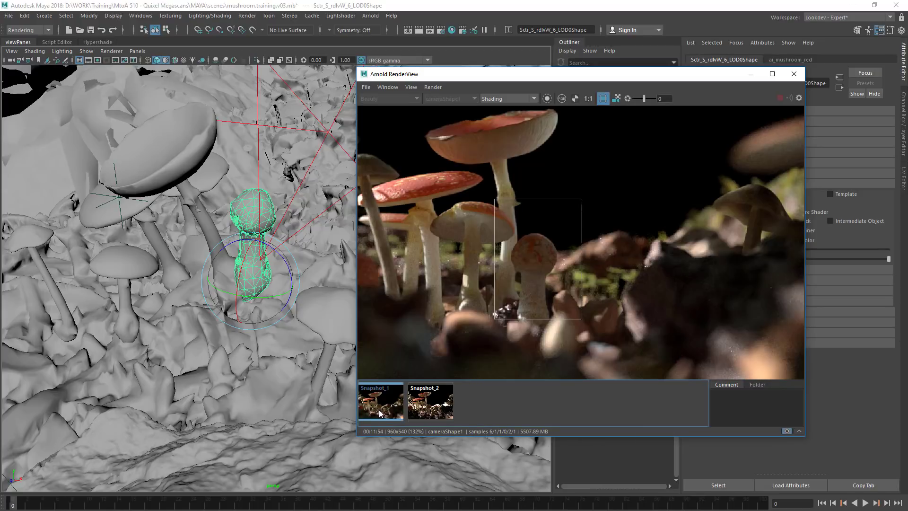
{"action": "left_click", "coordinate": [380, 415]}
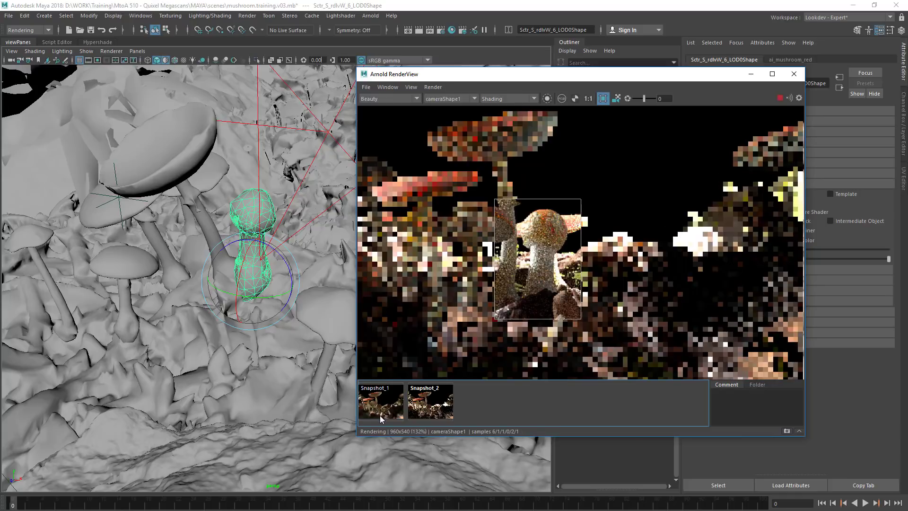
{"action": "left_click", "coordinate": [379, 415]}
{"action": "left_click", "coordinate": [396, 415]}
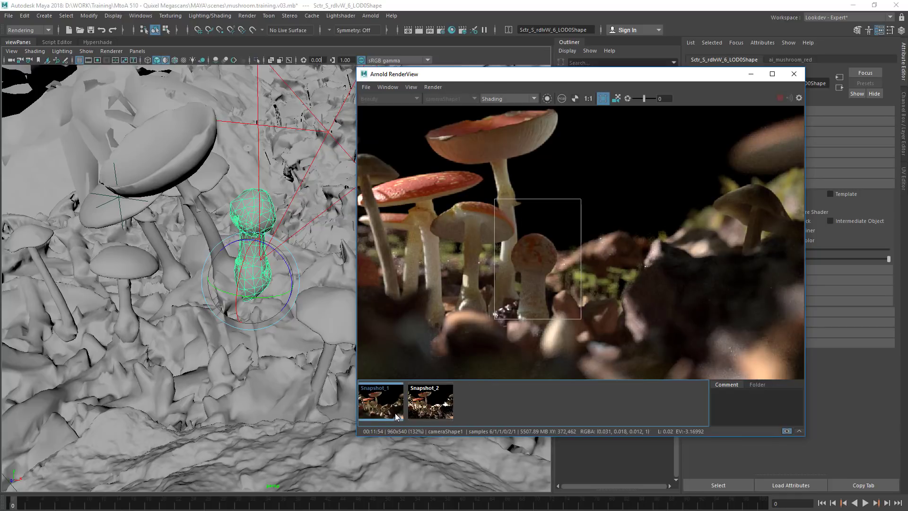
{"action": "left_click", "coordinate": [384, 405]}
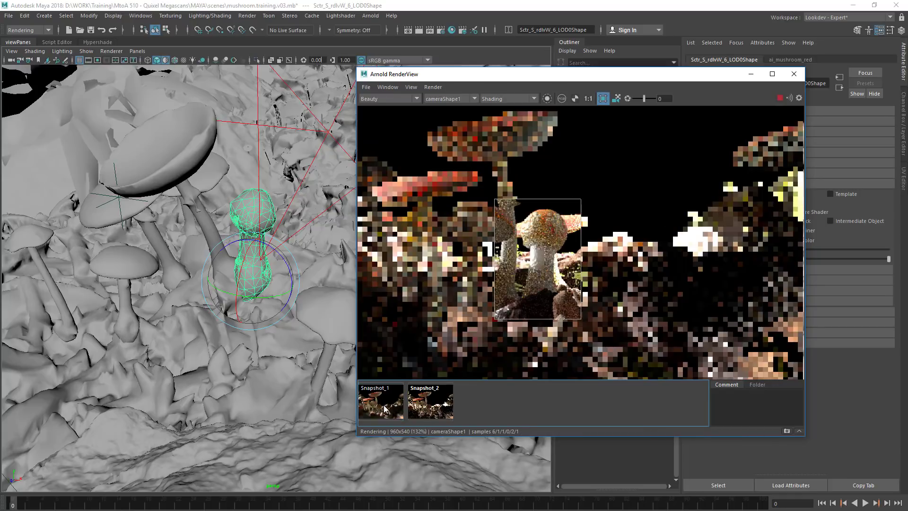
{"action": "left_click", "coordinate": [384, 410]}
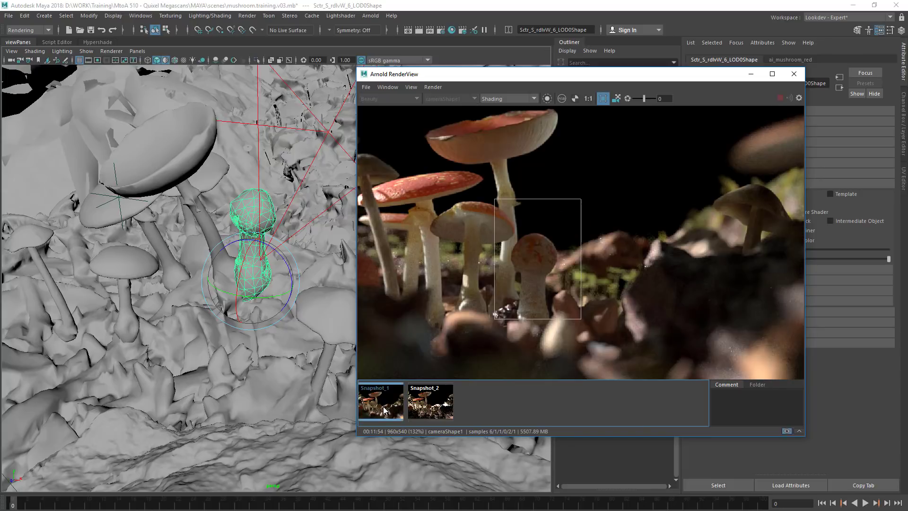
{"action": "left_click", "coordinate": [385, 411]}
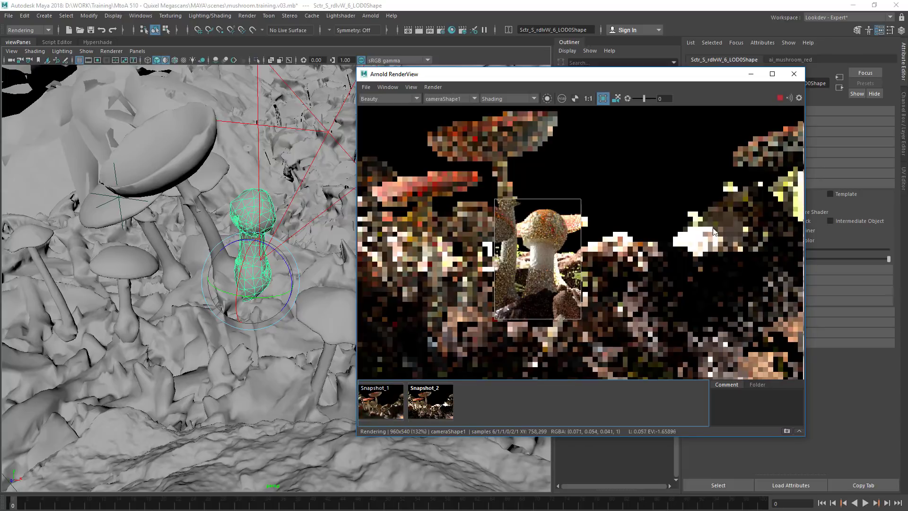
{"action": "left_click", "coordinate": [639, 220]}
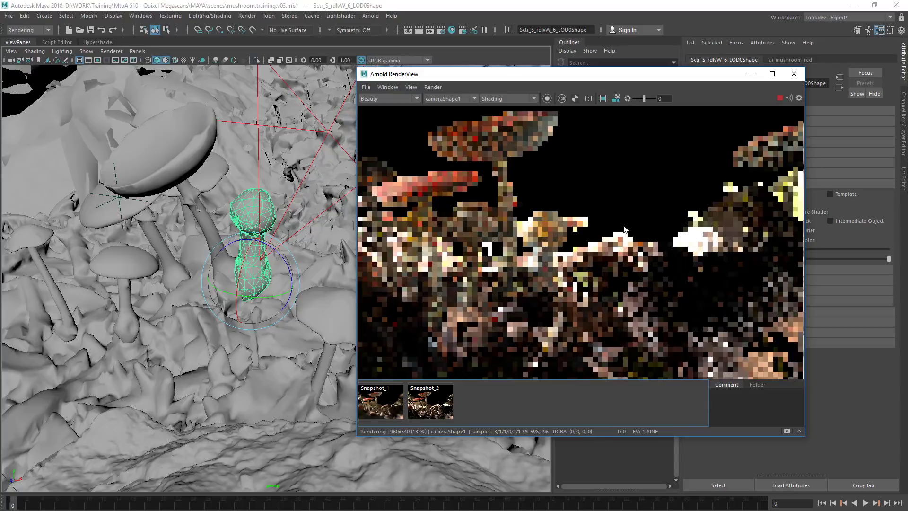
- Compare the full-frame render's composition and backlighting with the mushrooms.PNG reference photo
{"action": "key", "text": "f"}
{"action": "middle_click_drag", "start_coordinate": [657, 199], "coordinate": [612, 203]}
{"action": "scroll", "coordinate": [611, 203], "scroll_direction": "down", "scroll_amount": 1}
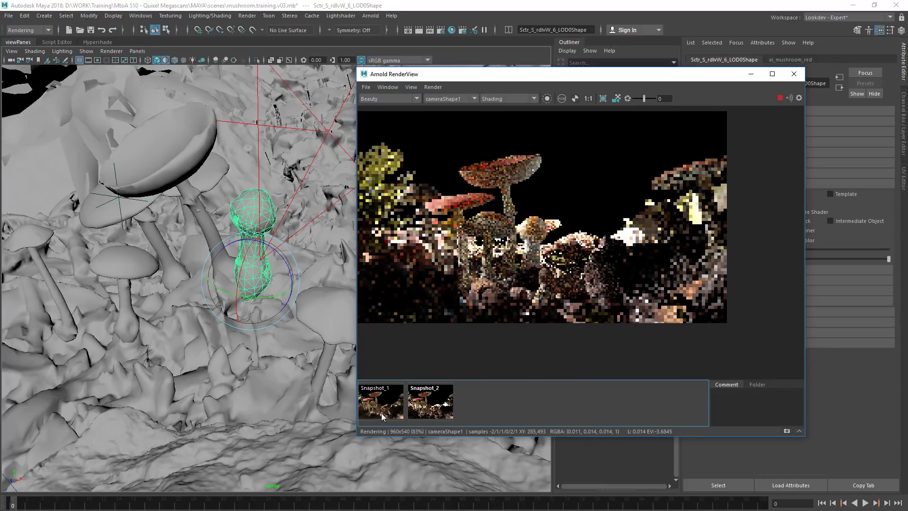
{"action": "left_click_drag", "start_coordinate": [0, 88], "coordinate": [184, 141]}
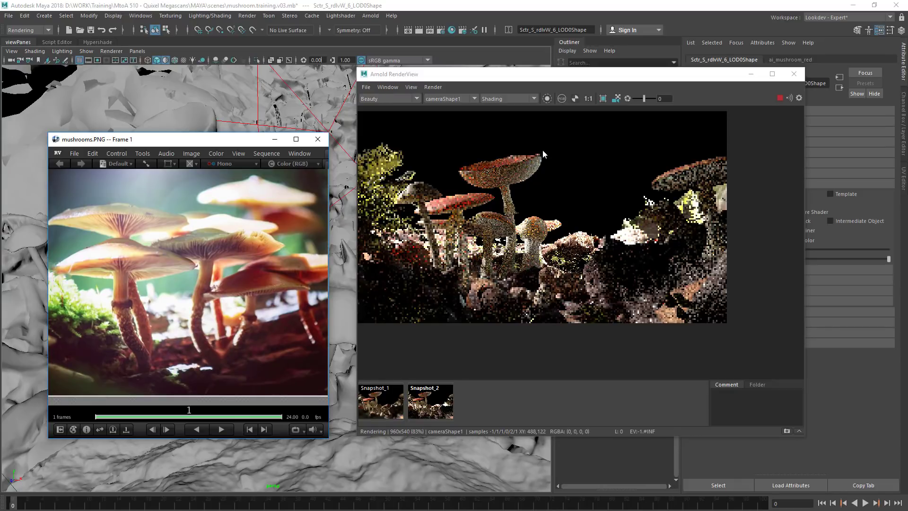
{"action": "left_click", "coordinate": [612, 190]}
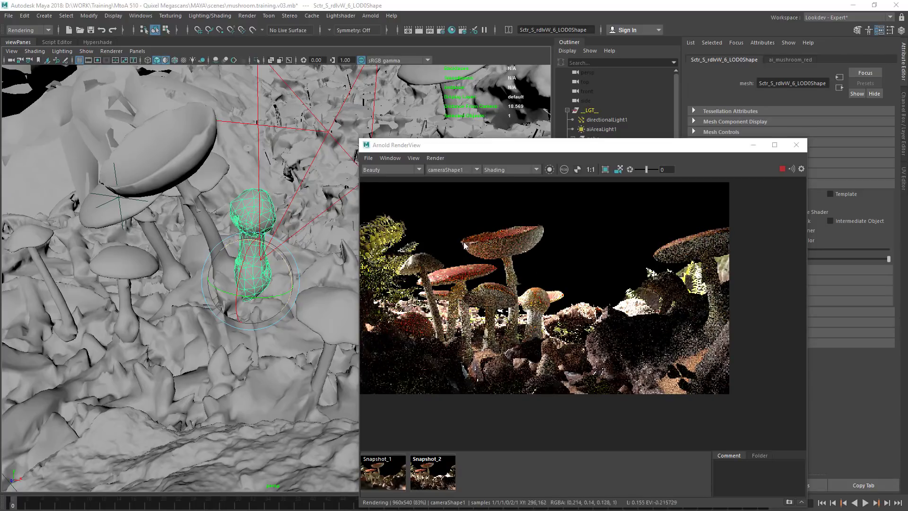
{"action": "left_click_drag", "start_coordinate": [544, 243], "coordinate": [583, 259]}
{"action": "left_click_drag", "start_coordinate": [539, 146], "coordinate": [533, 145]}
{"action": "left_click_drag", "start_coordinate": [534, 244], "coordinate": [421, 192], "text": "alt"}
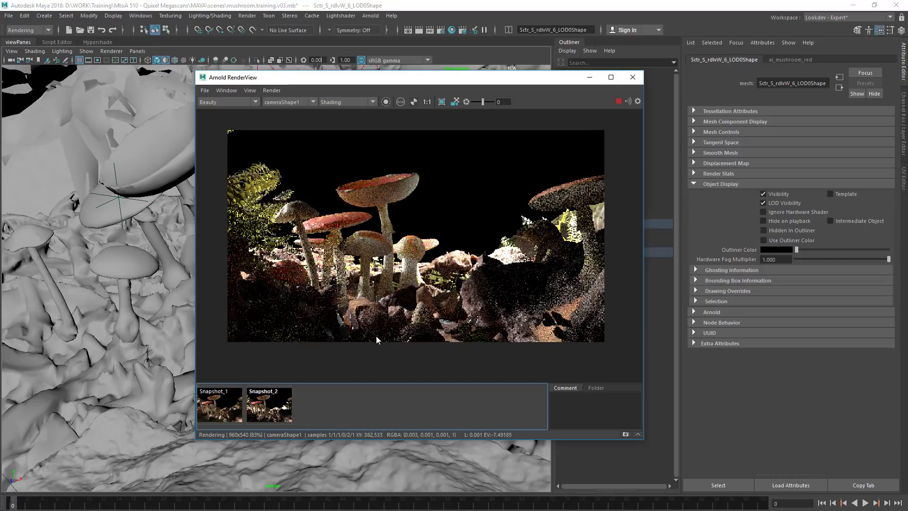
- Compare the mushroom cluster in the live render with Snapshot_1
{"action": "scroll", "coordinate": [376, 336], "scroll_direction": "up", "scroll_amount": 3}
{"action": "left_click", "coordinate": [219, 412]}
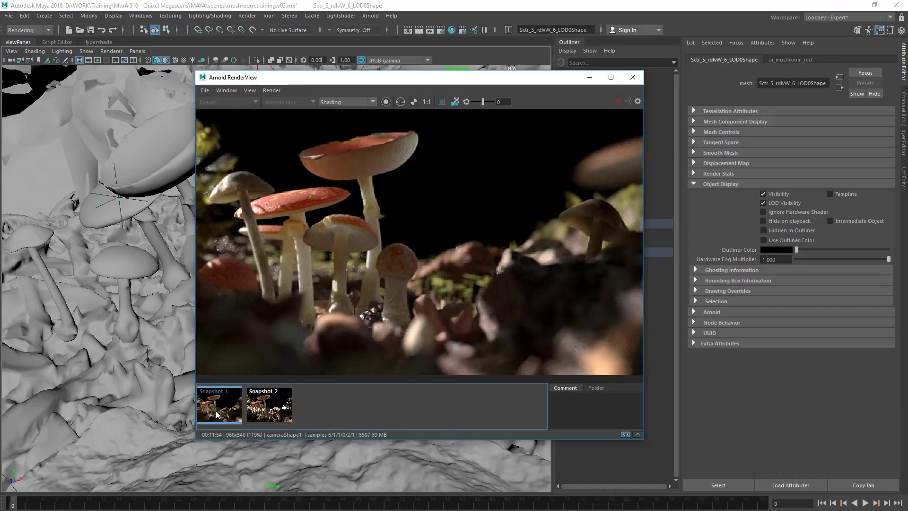
{"action": "left_click", "coordinate": [217, 415]}
{"action": "middle_click_drag", "start_coordinate": [268, 204], "coordinate": [277, 234]}
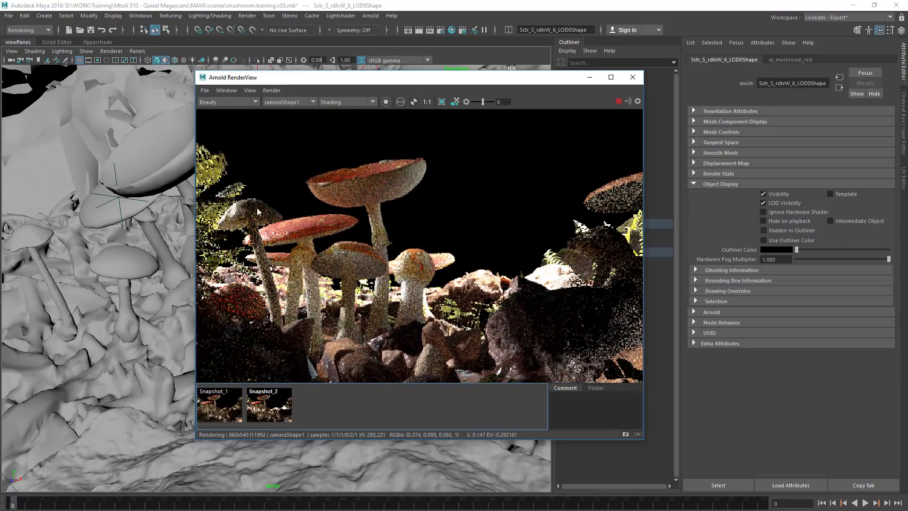
{"action": "scroll", "coordinate": [411, 224], "scroll_direction": "down", "scroll_amount": 1}
{"action": "middle_click_drag", "start_coordinate": [412, 229], "coordinate": [317, 233]}
{"action": "scroll", "coordinate": [318, 232], "scroll_direction": "down", "scroll_amount": 1}
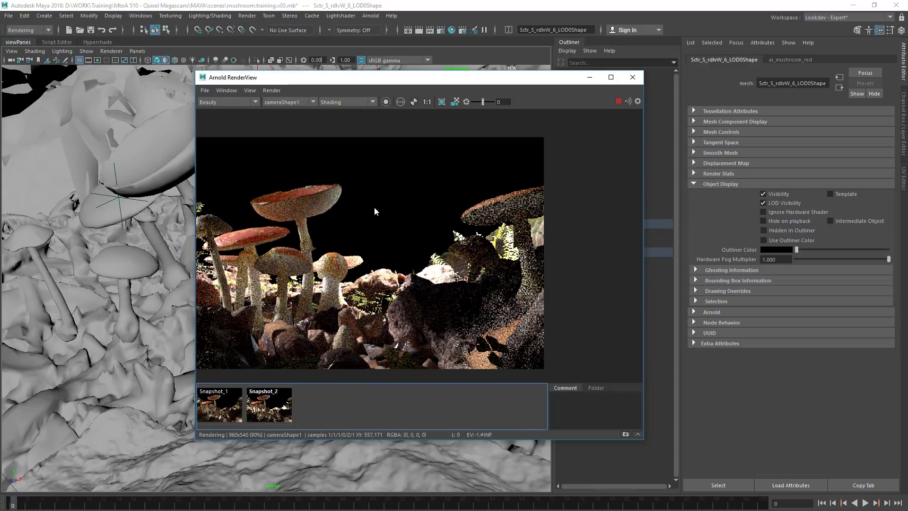
- Store the current full-frame render as a new snapshot and save the scene
{"action": "left_click", "coordinate": [333, 200]}
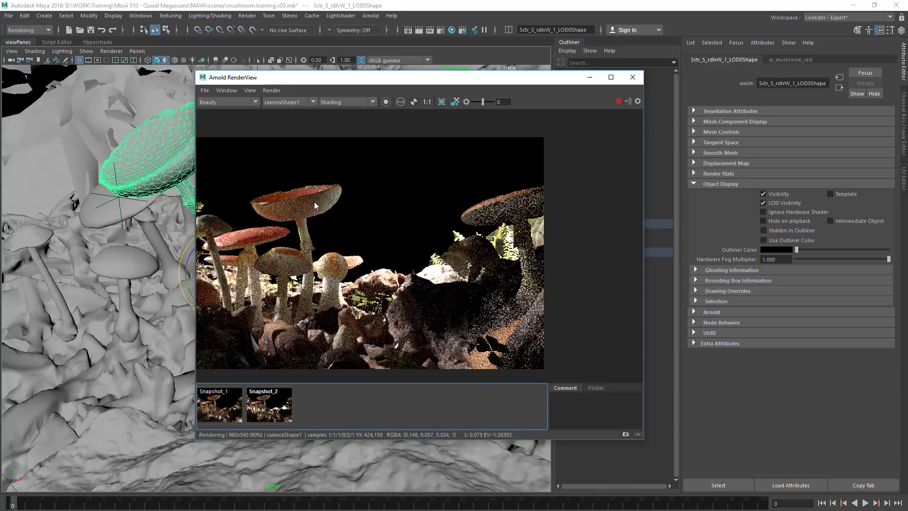
{"action": "middle_click_drag", "start_coordinate": [344, 222], "coordinate": [401, 219]}
{"action": "scroll", "coordinate": [333, 220], "scroll_direction": "down", "scroll_amount": 1}
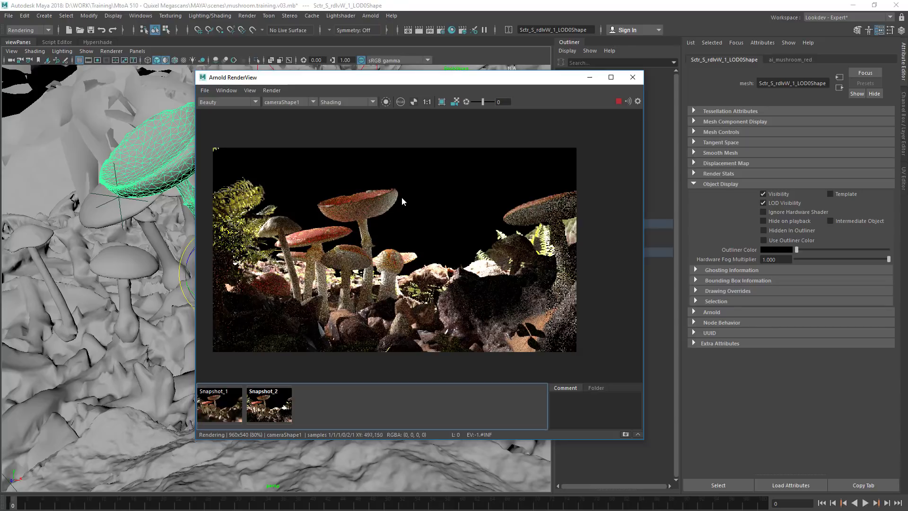
{"action": "middle_click_drag", "start_coordinate": [404, 182], "coordinate": [374, 171]}
{"action": "mouse_move", "coordinate": [474, 227]}
{"action": "middle_mouse_down"}
{"action": "mouse_move", "coordinate": [429, 230]}
{"action": "mouse_move", "coordinate": [471, 222]}
{"action": "middle_mouse_up"}
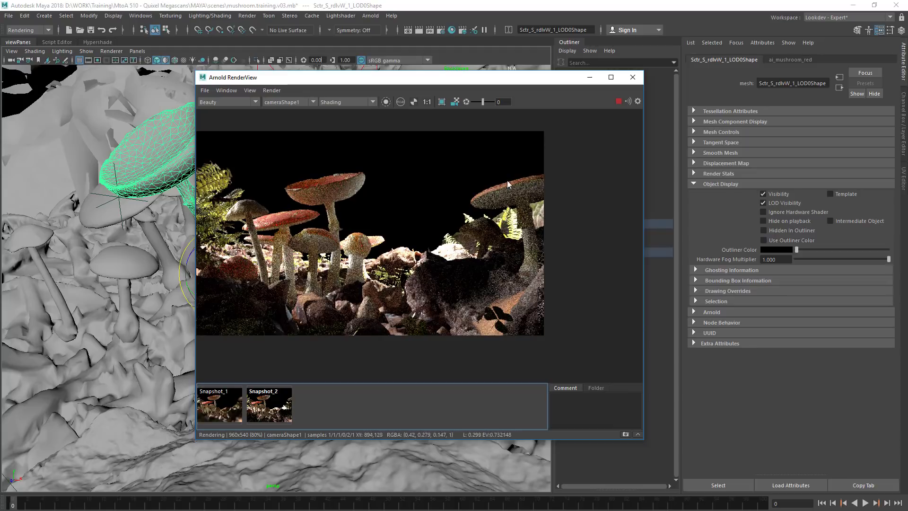
{"action": "middle_click_drag", "start_coordinate": [342, 205], "coordinate": [367, 209]}
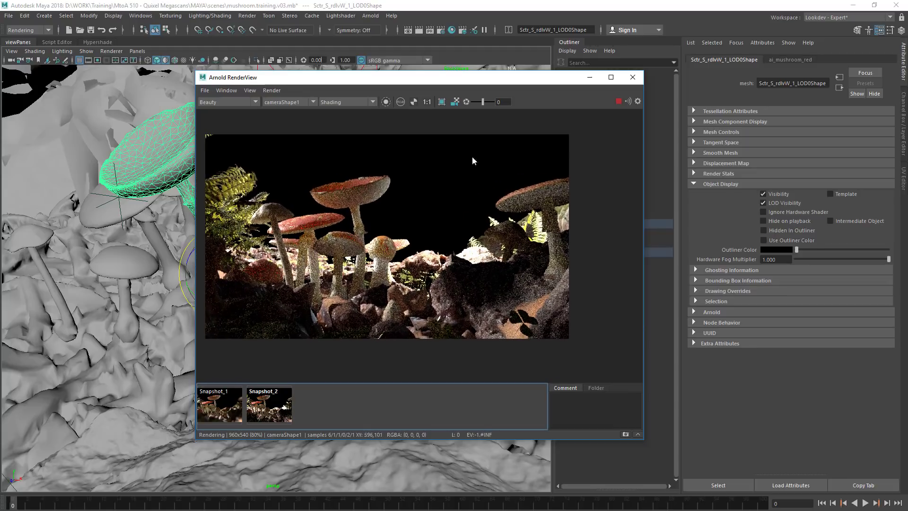
{"action": "middle_click_drag", "start_coordinate": [442, 206], "coordinate": [453, 187]}
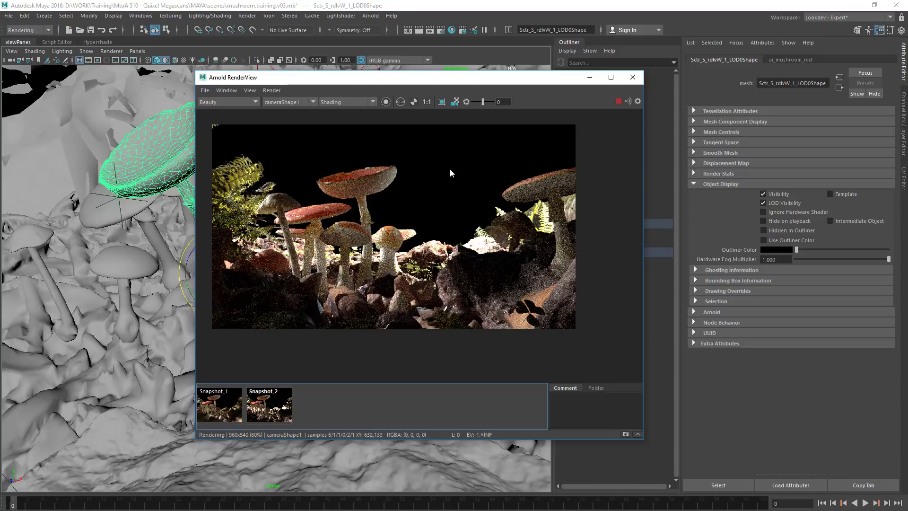
{"action": "left_click", "coordinate": [626, 434]}
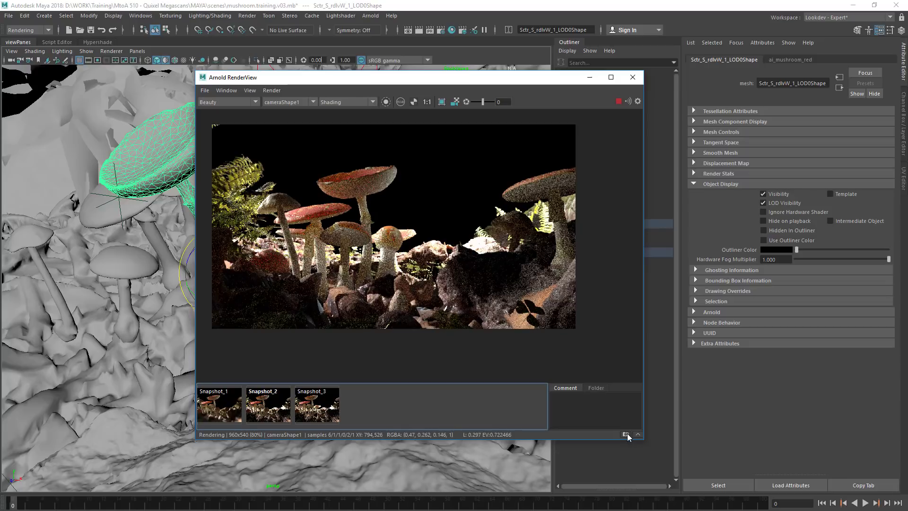
{"action": "left_click", "coordinate": [92, 30]}
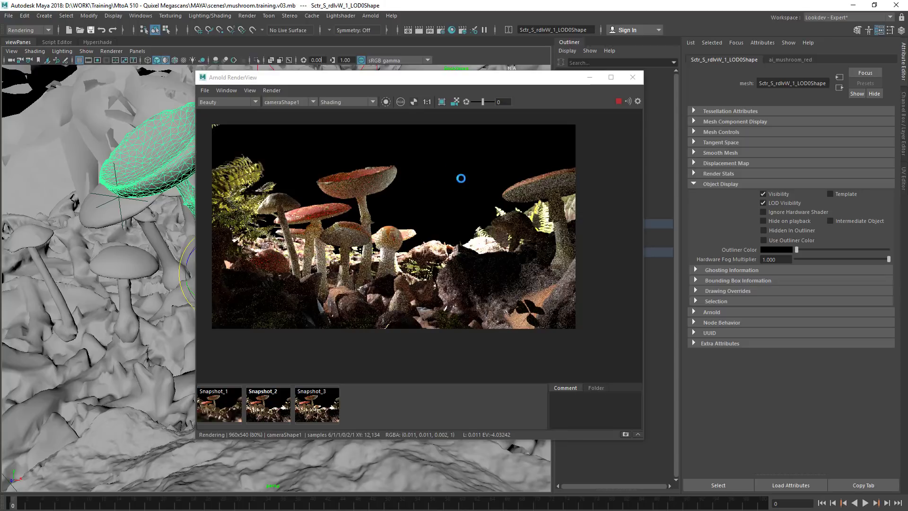
- Select aiAreaLight1 in the __LGT__ group and isolate its contribution in the render preview
{"action": "left_click_drag", "start_coordinate": [456, 181], "coordinate": [363, 214], "text": "alt"}
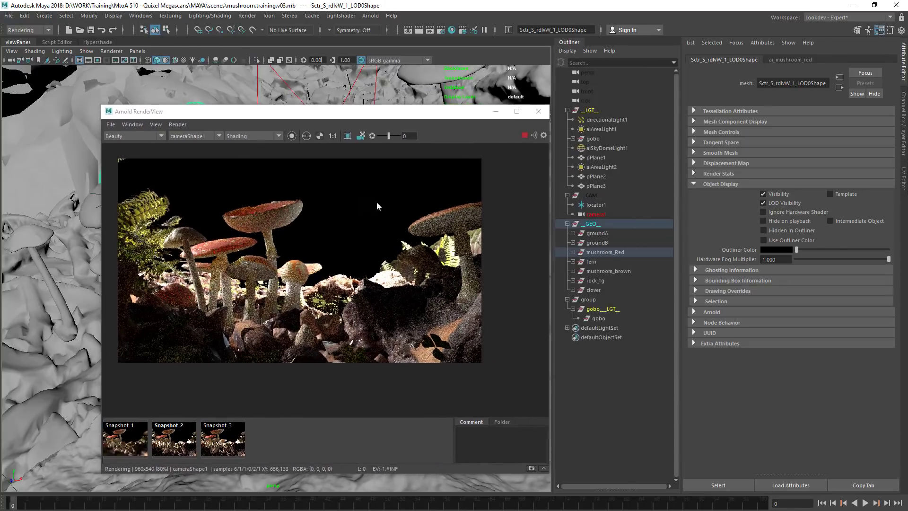
{"action": "left_click", "coordinate": [600, 131]}
{"action": "left_click", "coordinate": [292, 135]}
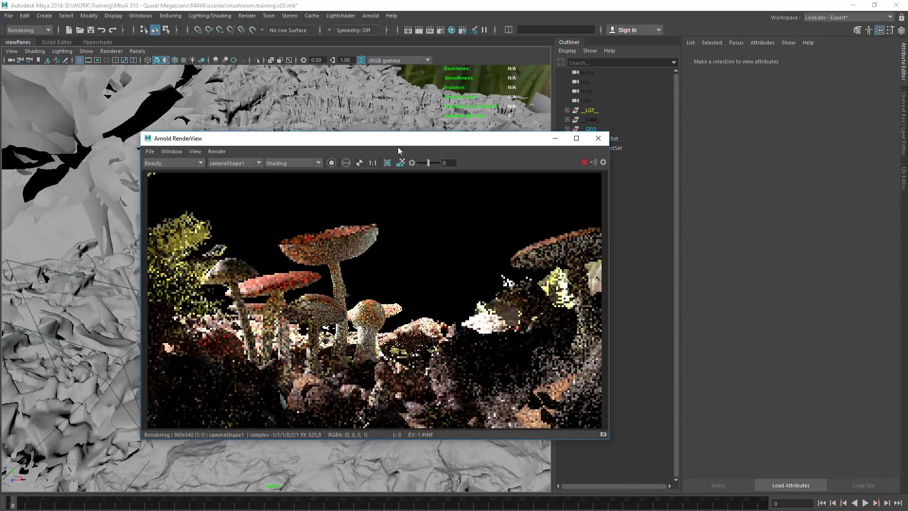
{"action": "left_click_drag", "start_coordinate": [398, 147], "coordinate": [356, 158]}
{"action": "left_click", "coordinate": [567, 110]}
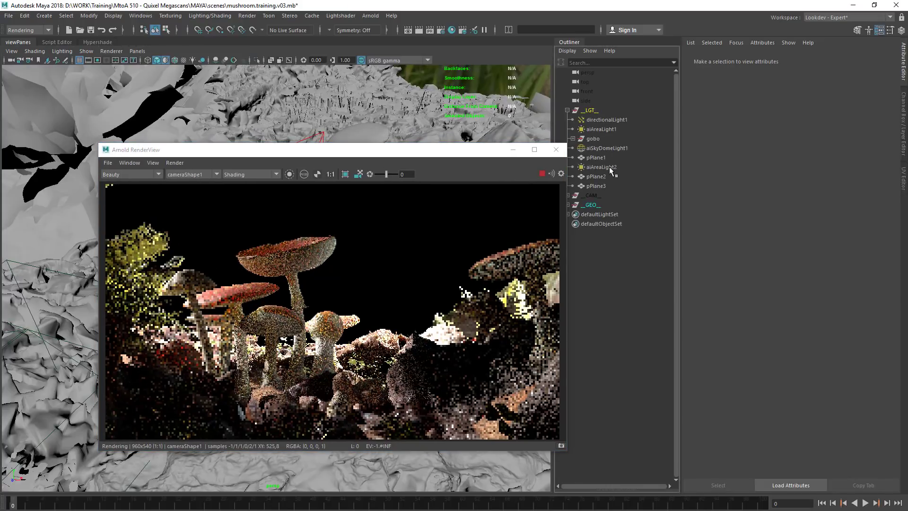
{"action": "left_click", "coordinate": [606, 130]}
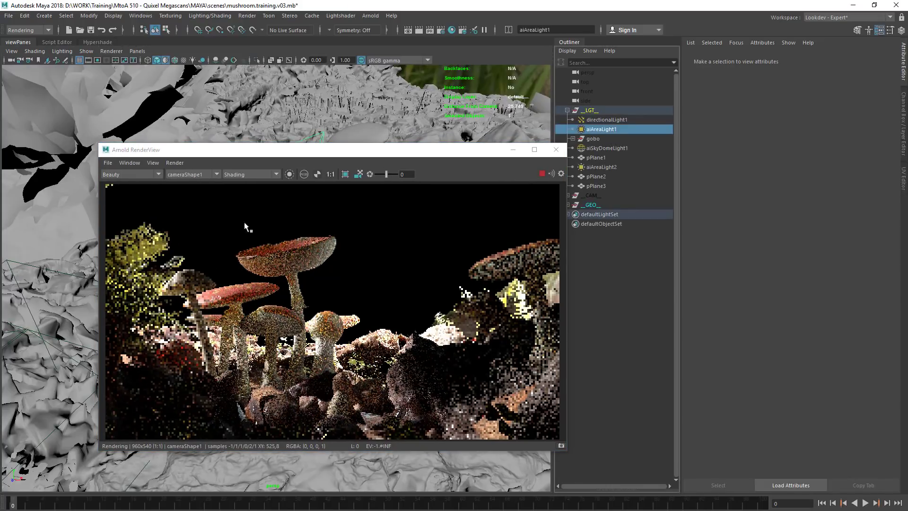
{"action": "left_click", "coordinate": [289, 174]}
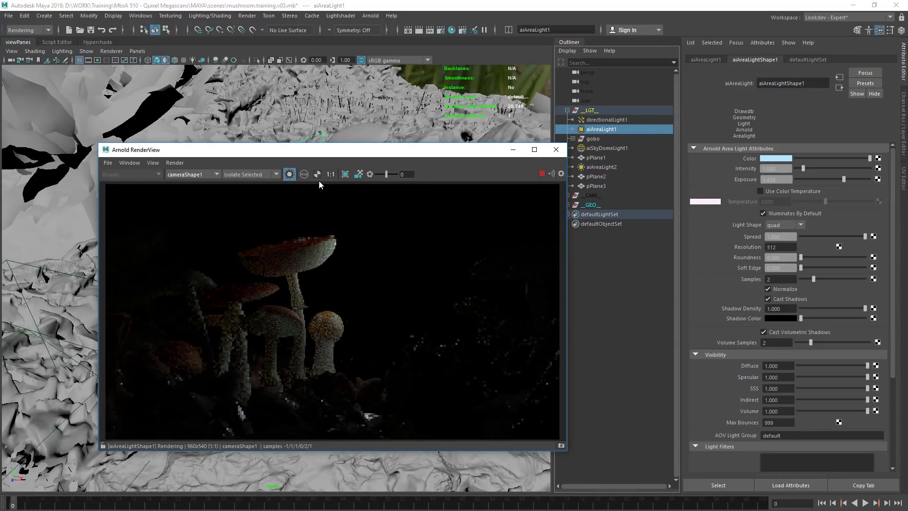
- Rotate aiAreaLight1 beside the mushrooms and restrict the render region to the mushroom cluster
{"action": "left_click_drag", "start_coordinate": [313, 149], "coordinate": [581, 141]}
{"action": "left_click_drag", "start_coordinate": [291, 219], "coordinate": [252, 278], "text": "alt"}
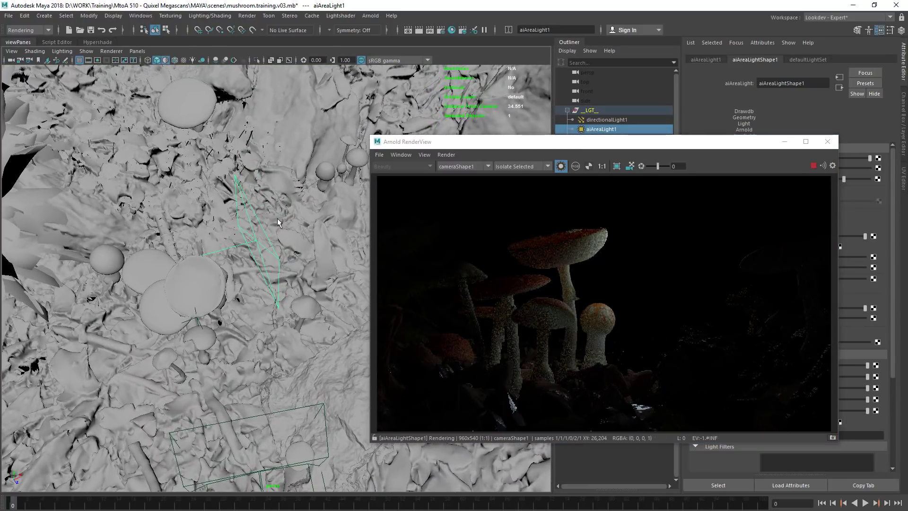
{"action": "key", "text": "e"}
{"action": "left_click_drag", "start_coordinate": [263, 208], "coordinate": [258, 228]}
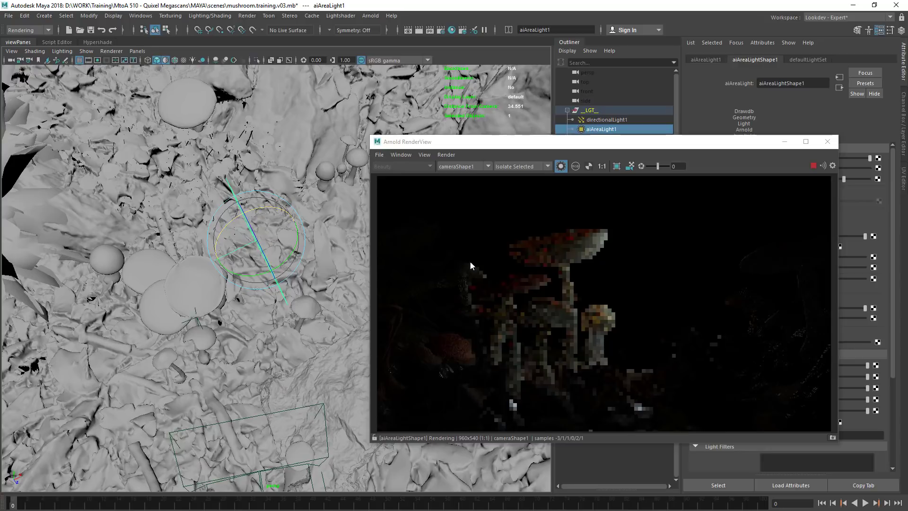
{"action": "left_click_drag", "start_coordinate": [635, 212], "coordinate": [424, 417]}
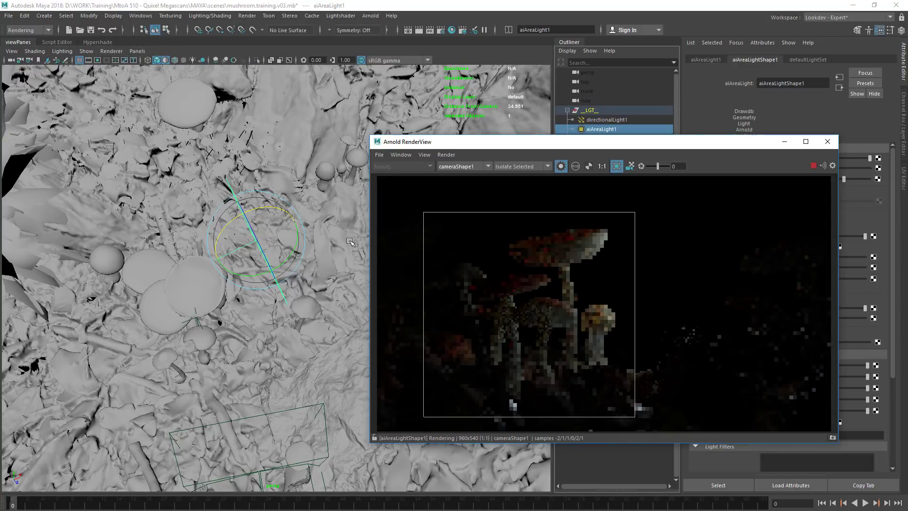
- Lower the Arnold render sampling to 3 Camera (AA) samples and 1 SSS sample
{"action": "left_click_drag", "start_coordinate": [483, 141], "coordinate": [270, 139]}
{"action": "left_click", "coordinate": [442, 30]}
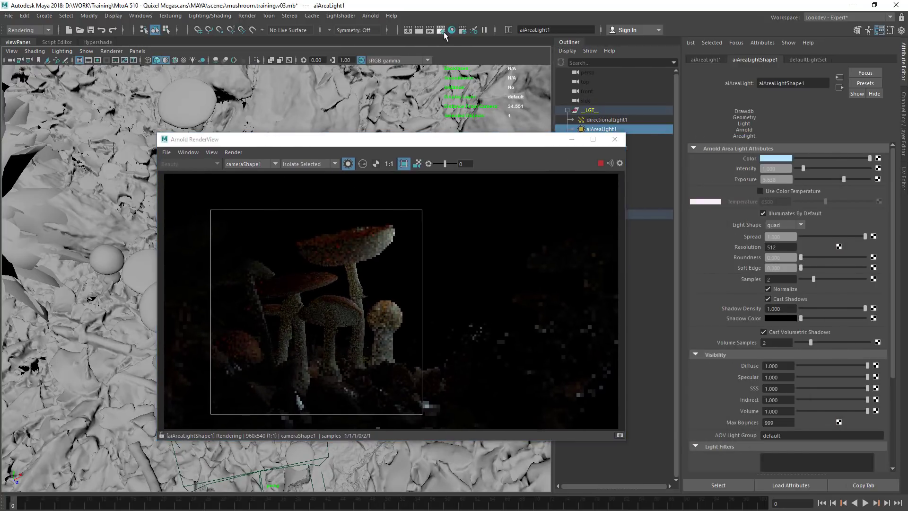
{"action": "left_click", "coordinate": [538, 154]}
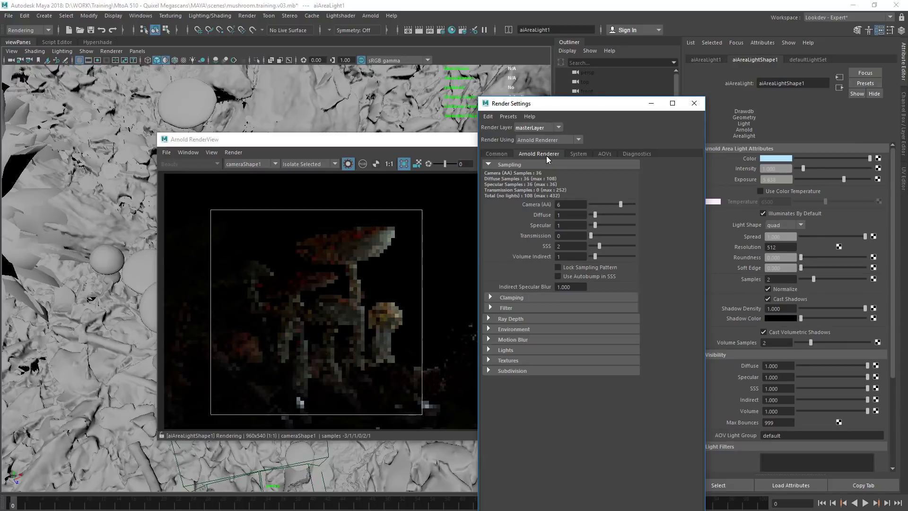
{"action": "left_click_drag", "start_coordinate": [603, 203], "coordinate": [608, 203]}
{"action": "left_click_drag", "start_coordinate": [599, 246], "coordinate": [597, 250]}
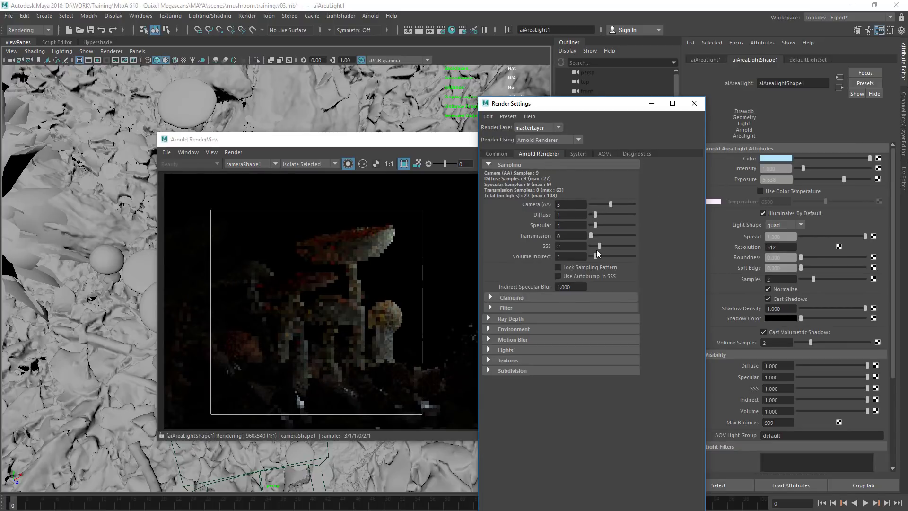
- Turn on the Ignore Sub-Surface Scattering feature override and put the render settings out of the way
{"action": "left_click", "coordinate": [580, 155]}
{"action": "left_click", "coordinate": [635, 155]}
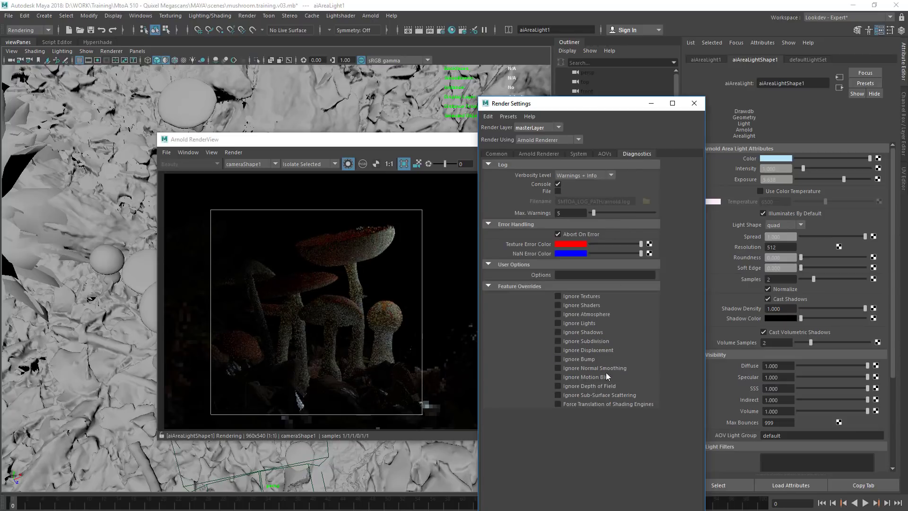
{"action": "left_click", "coordinate": [600, 395]}
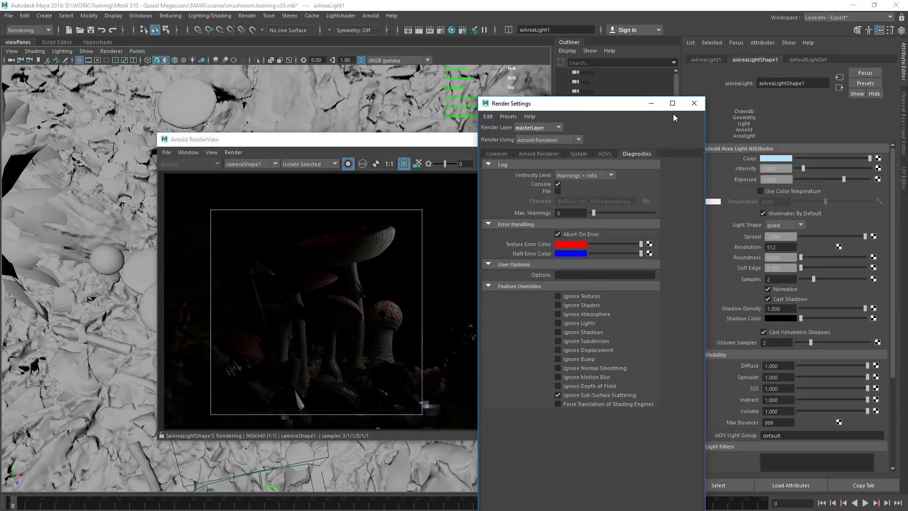
{"action": "left_click", "coordinate": [651, 104]}
- Reposition aiAreaLight1 behind the mushroom cluster, then scale it down and stretch it vertically into a narrow panel
{"action": "left_click_drag", "start_coordinate": [360, 139], "coordinate": [610, 95]}
{"action": "right_click_drag", "start_coordinate": [254, 259], "coordinate": [246, 259], "text": "alt"}
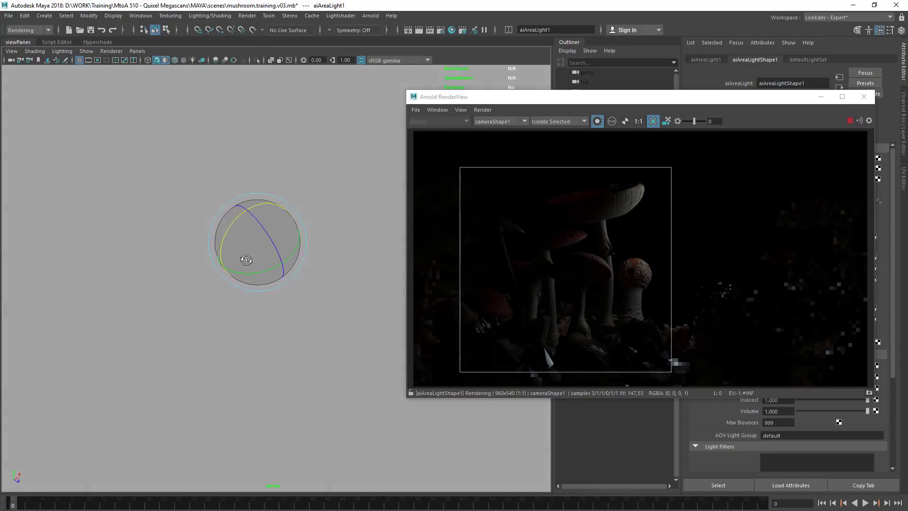
{"action": "left_click_drag", "start_coordinate": [245, 260], "coordinate": [312, 248], "text": "alt"}
{"action": "key", "text": "w"}
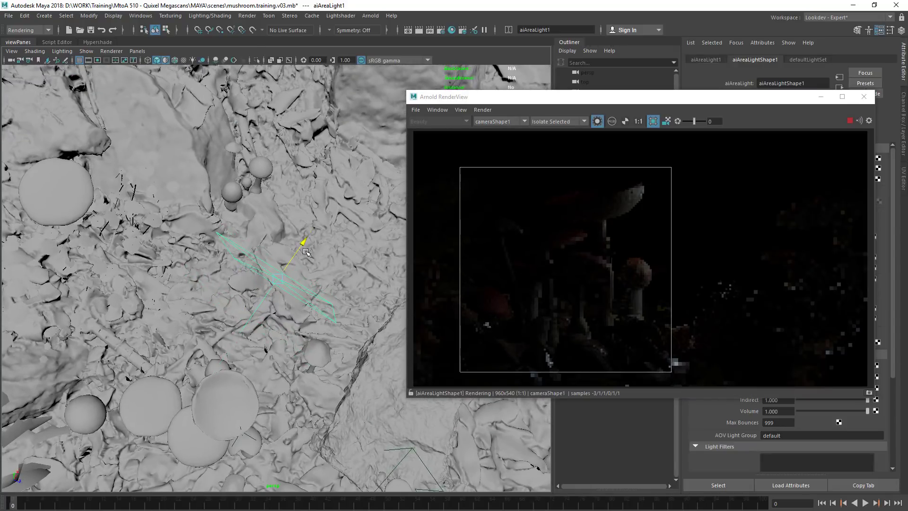
{"action": "left_click_drag", "start_coordinate": [288, 308], "coordinate": [297, 231], "text": "alt"}
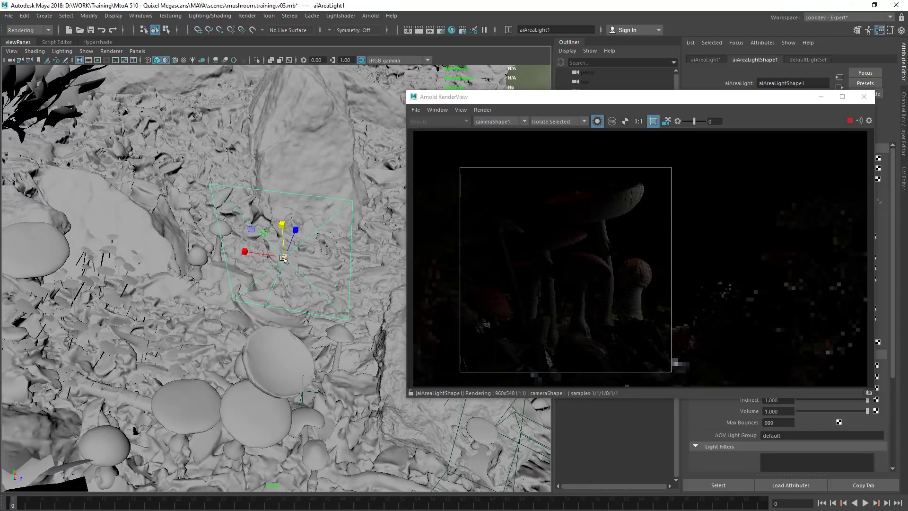
{"action": "left_click_drag", "start_coordinate": [283, 258], "coordinate": [218, 284]}
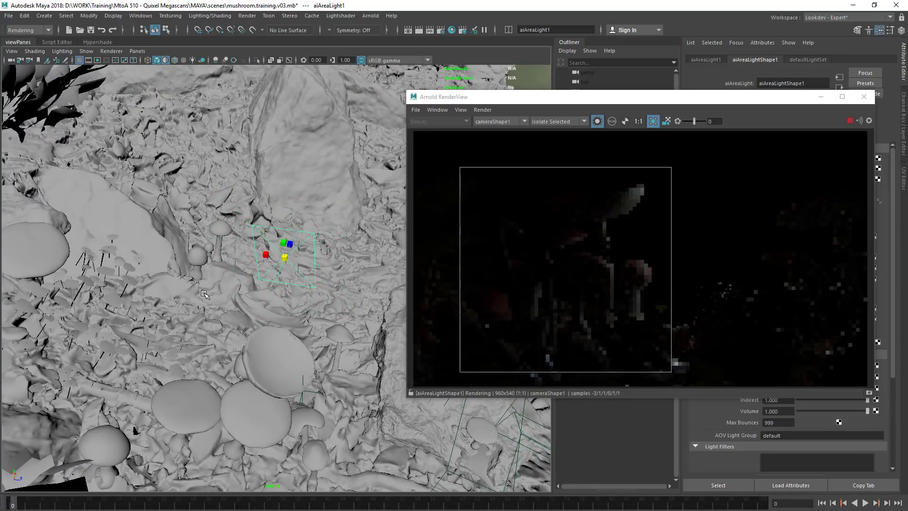
{"action": "left_click_drag", "start_coordinate": [283, 180], "coordinate": [282, 174]}
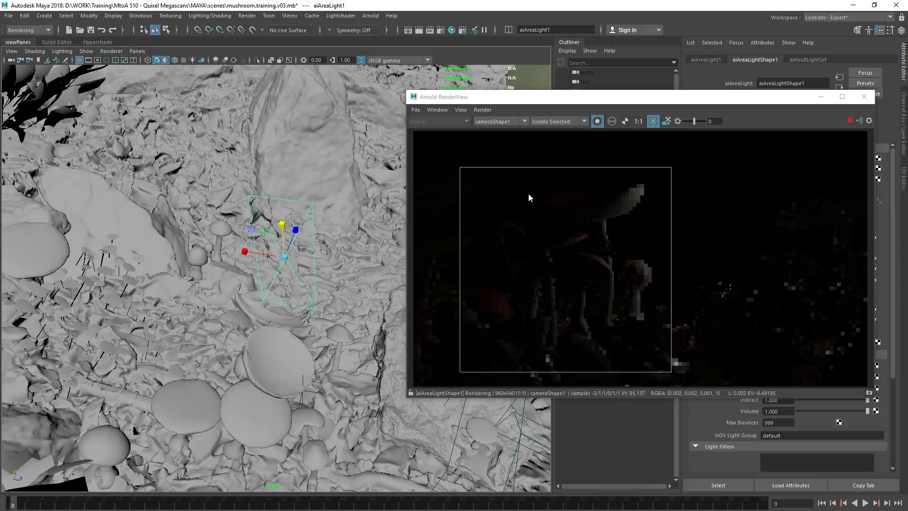
- Raise aiAreaLight1's exposure and shrink the render window around the mushroom cluster, beside the viewport
{"action": "left_click_drag", "start_coordinate": [529, 197], "coordinate": [238, 200], "text": "alt"}
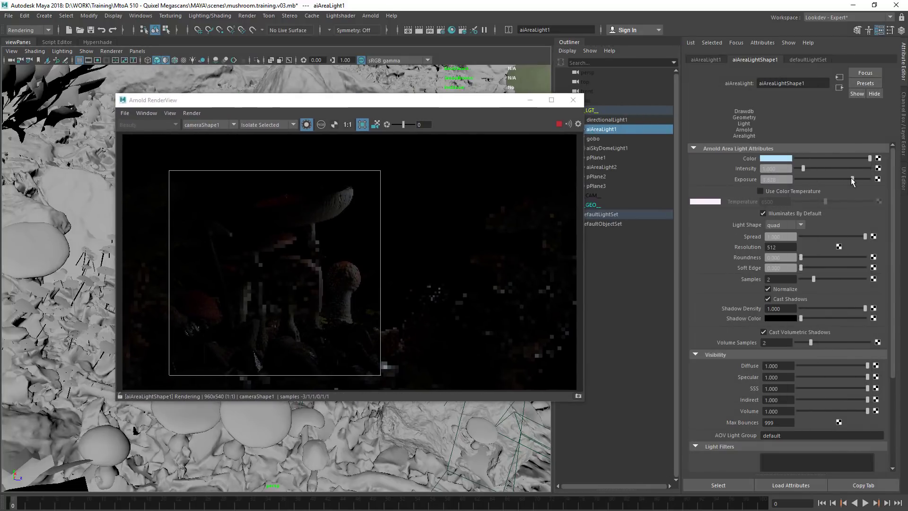
{"action": "left_click_drag", "start_coordinate": [855, 178], "coordinate": [854, 178]}
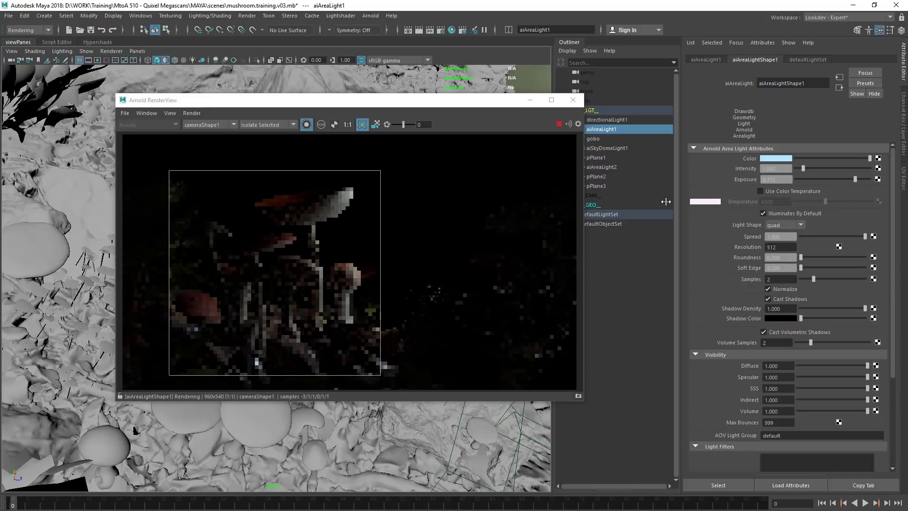
{"action": "left_click_drag", "start_coordinate": [355, 100], "coordinate": [566, 96]}
{"action": "left_click_drag", "start_coordinate": [794, 91], "coordinate": [539, 152]}
{"action": "middle_click_drag", "start_coordinate": [396, 211], "coordinate": [489, 206]}
{"action": "left_click_drag", "start_coordinate": [449, 99], "coordinate": [553, 110]}
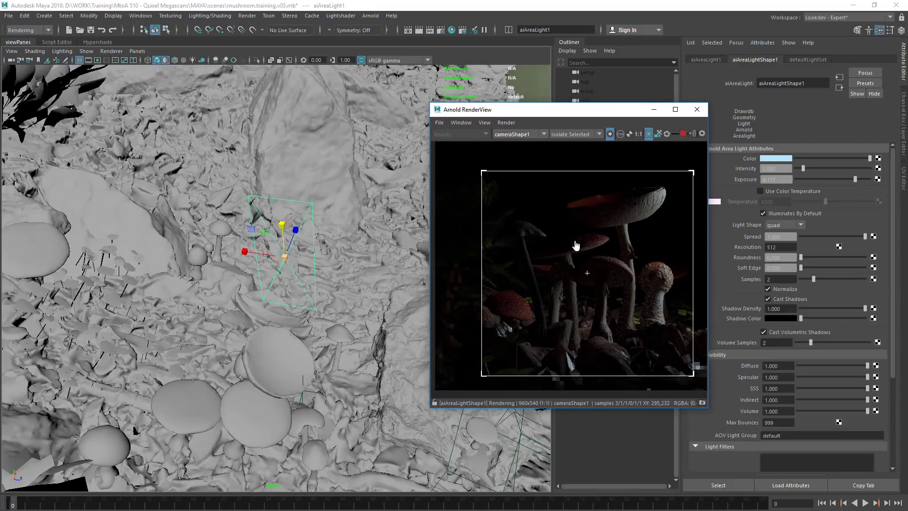
- Rotate aiAreaLight1 and move it farther back behind the mushroom cluster
{"action": "key", "text": "f"}
{"action": "key", "text": "e"}
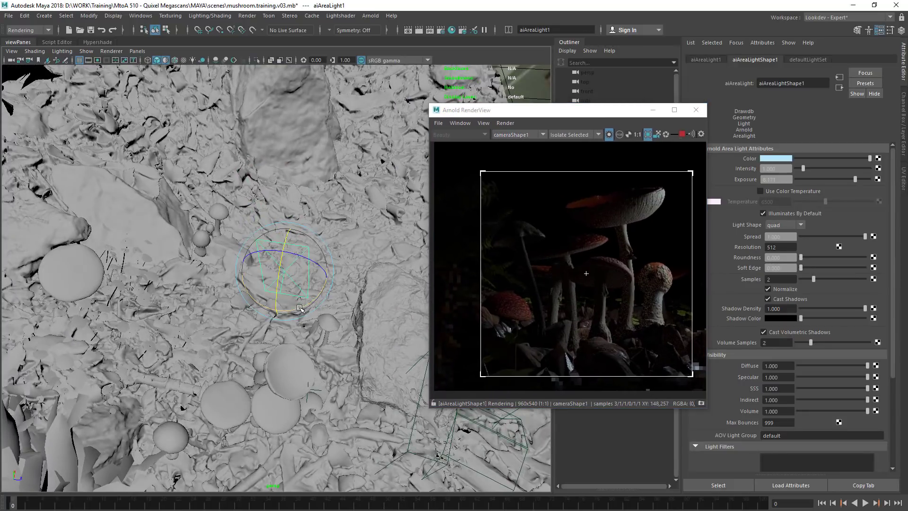
{"action": "left_click_drag", "start_coordinate": [307, 302], "coordinate": [322, 290]}
{"action": "key", "text": "w"}
{"action": "middle_click_drag", "start_coordinate": [243, 251], "coordinate": [204, 237]}
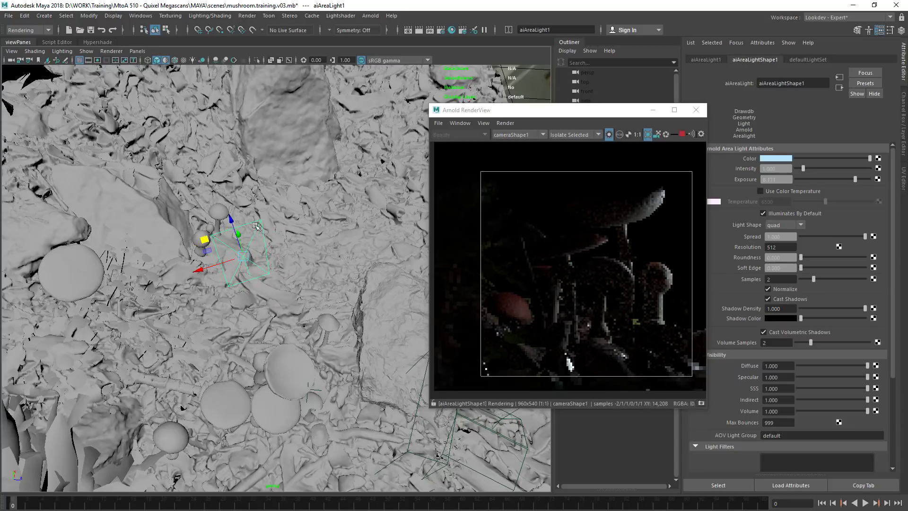
{"action": "left_click_drag", "start_coordinate": [203, 234], "coordinate": [191, 222]}
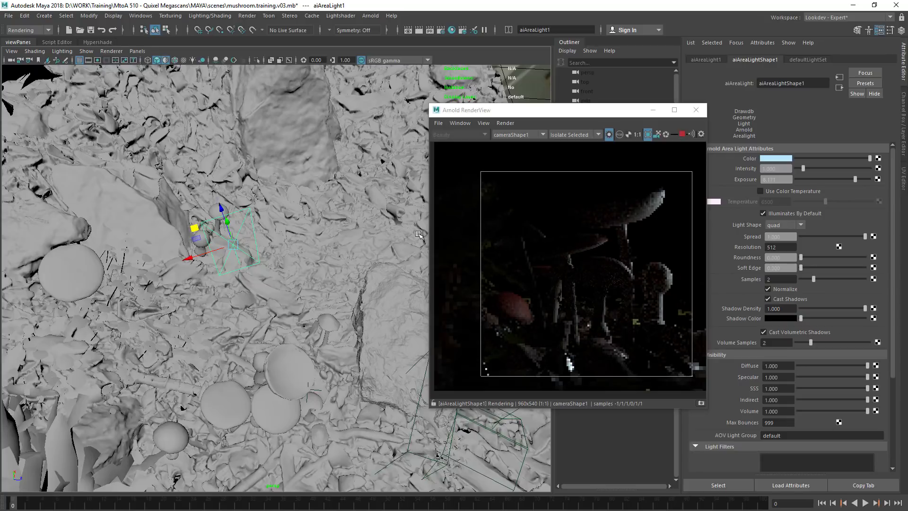
- Turn off the render crop region so the whole frame, including the background mushrooms, is rendered
{"action": "middle_click_drag", "start_coordinate": [568, 252], "coordinate": [484, 256]}
{"action": "left_click", "coordinate": [622, 262]}
{"action": "middle_click_drag", "start_coordinate": [551, 265], "coordinate": [487, 227]}
{"action": "scroll", "coordinate": [606, 232], "scroll_direction": "down", "scroll_amount": 2}
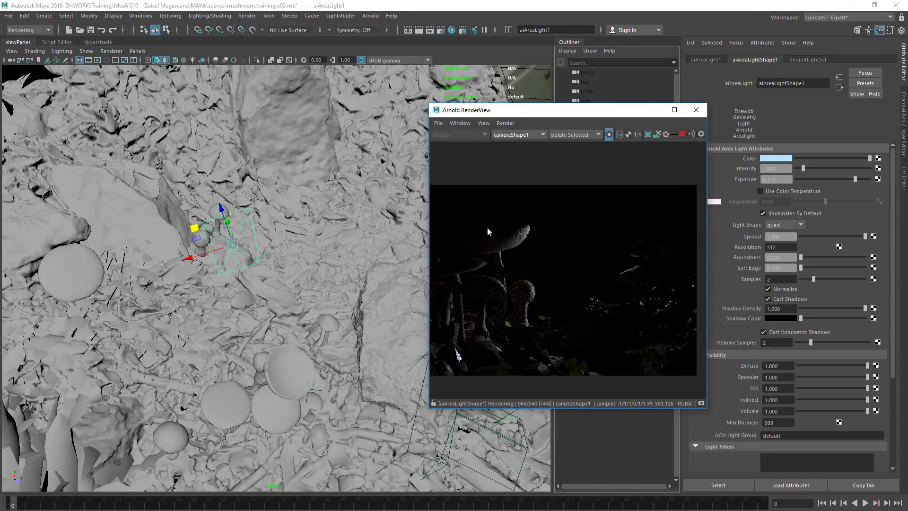
{"action": "middle_click_drag", "start_coordinate": [654, 264], "coordinate": [532, 262]}
- Reposition aiAreaLight1 behind the background mushrooms, limiting the render to a crop region around them
{"action": "left_click_drag", "start_coordinate": [185, 288], "coordinate": [289, 243], "text": "alt"}
{"action": "middle_click_drag", "start_coordinate": [551, 285], "coordinate": [595, 276]}
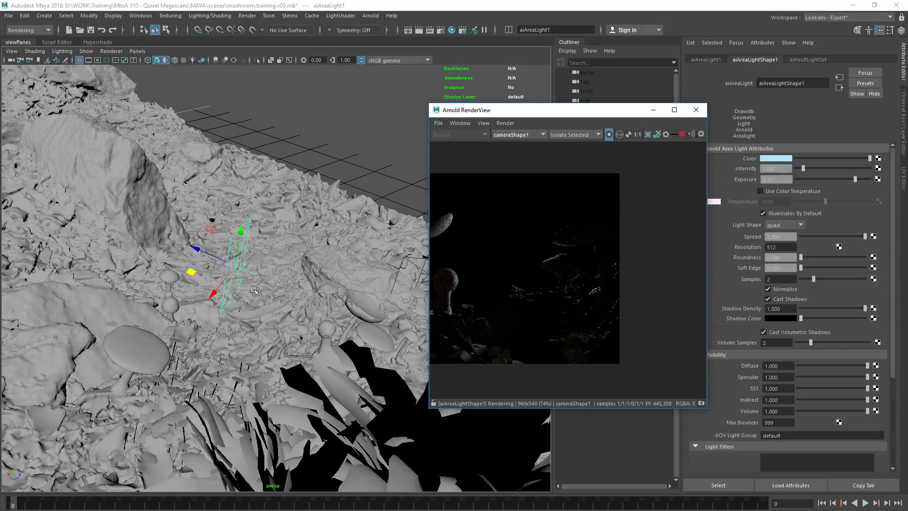
{"action": "left_click_drag", "start_coordinate": [346, 279], "coordinate": [479, 268], "text": "alt"}
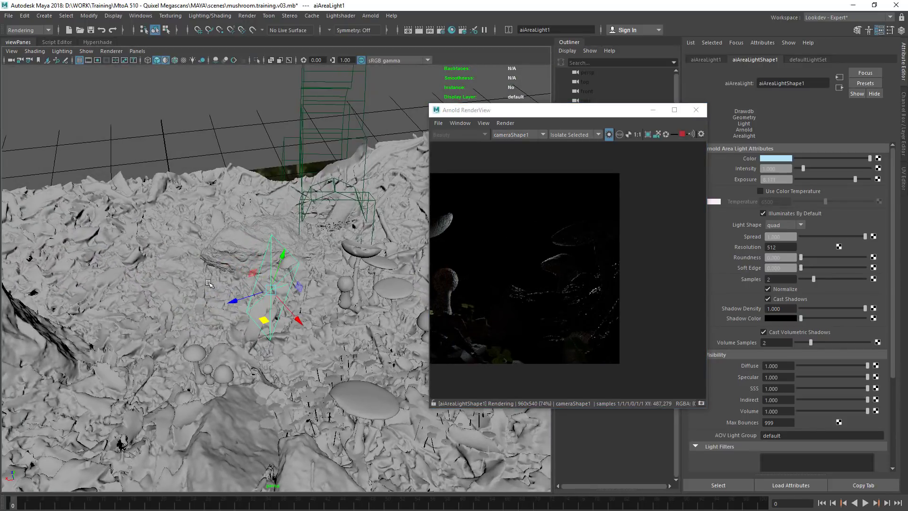
{"action": "left_click_drag", "start_coordinate": [255, 308], "coordinate": [310, 294], "text": "alt"}
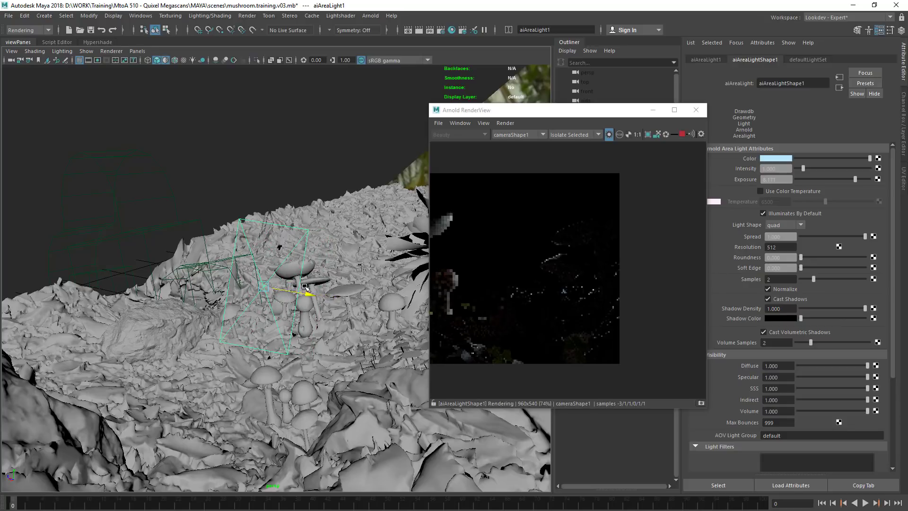
{"action": "left_click_drag", "start_coordinate": [519, 211], "coordinate": [591, 313]}
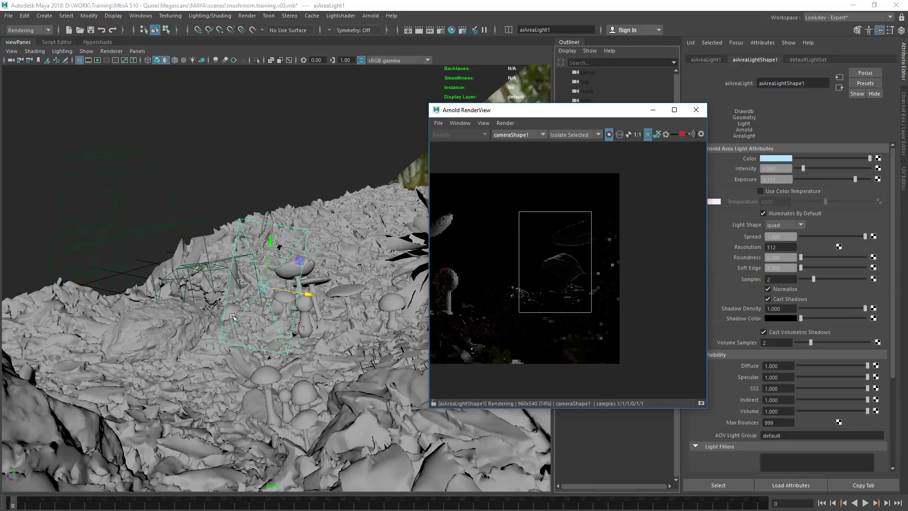
{"action": "left_click_drag", "start_coordinate": [301, 293], "coordinate": [286, 292]}
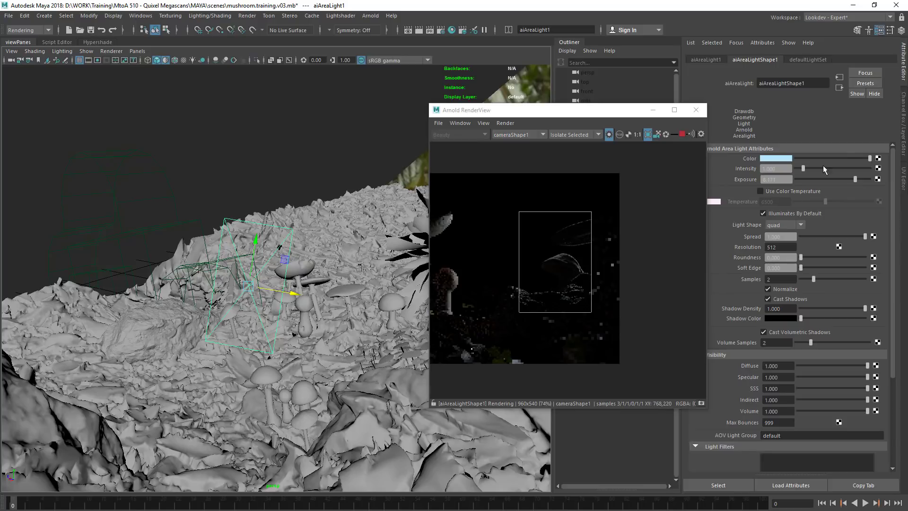
- Raise aiAreaLight1's exposure slightly and return to rendering the full frame
{"action": "left_click_drag", "start_coordinate": [858, 182], "coordinate": [860, 182]}
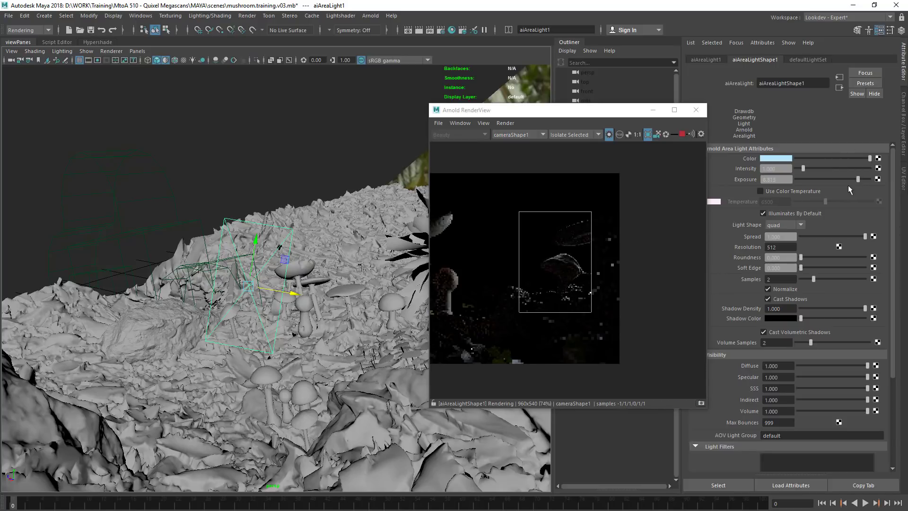
{"action": "left_click", "coordinate": [597, 324]}
{"action": "middle_click_drag", "start_coordinate": [434, 249], "coordinate": [508, 227]}
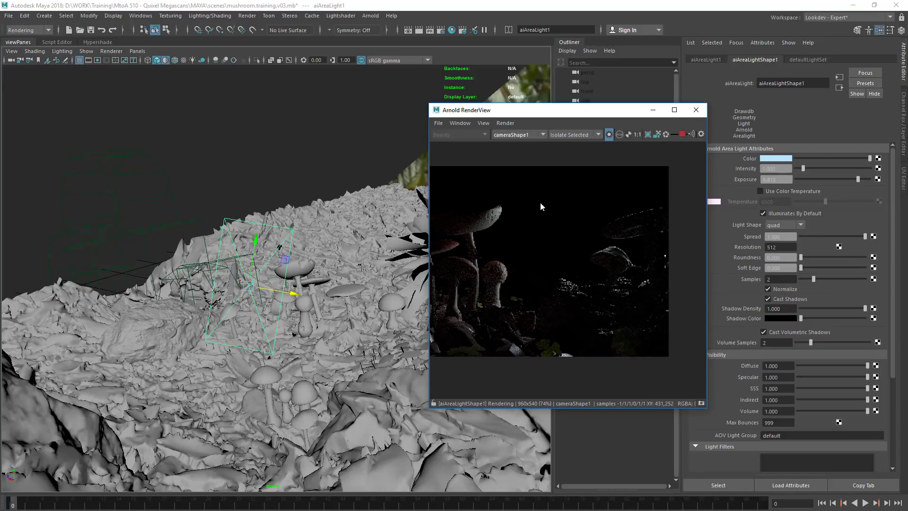
{"action": "middle_click_drag", "start_coordinate": [638, 309], "coordinate": [650, 280]}
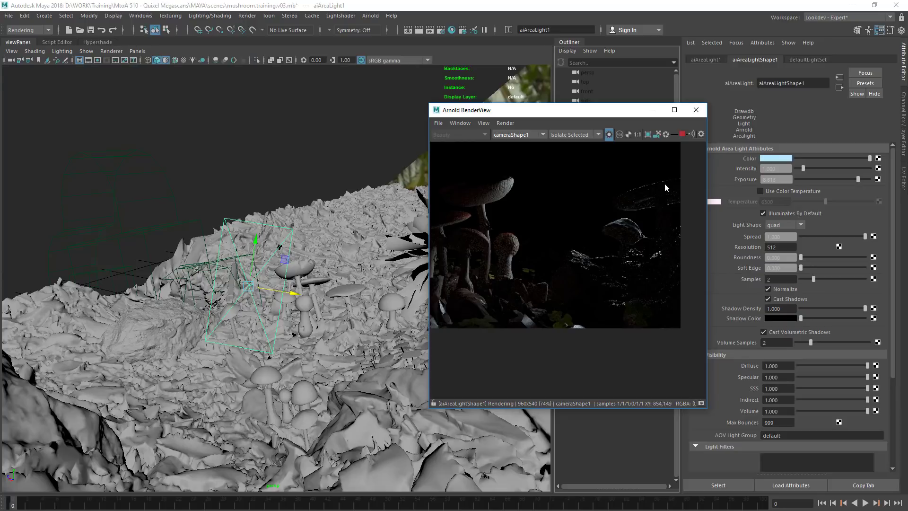
- Select the red background mushroom and examine where it stands relative to aiAreaLight1
{"action": "left_click", "coordinate": [317, 283]}
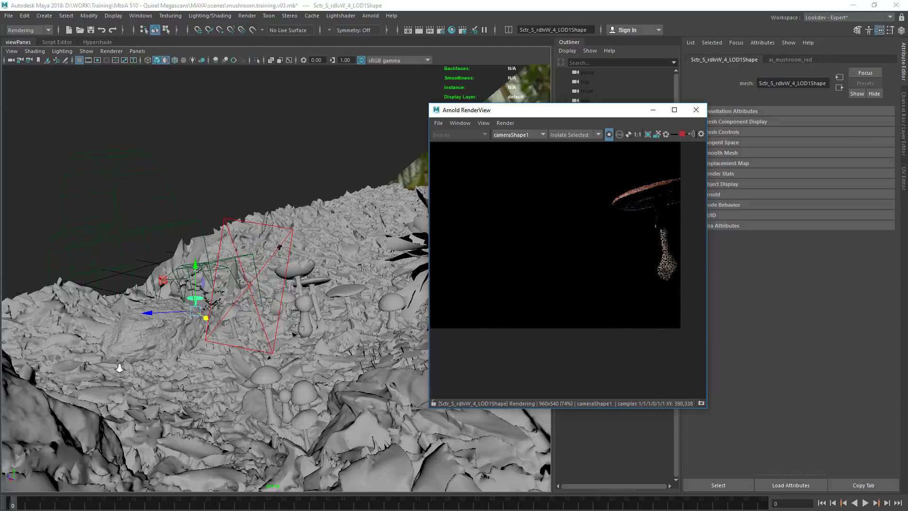
{"action": "right_click_drag", "start_coordinate": [120, 368], "coordinate": [156, 368], "text": "alt"}
{"action": "left_click_drag", "start_coordinate": [156, 355], "coordinate": [225, 358], "text": "alt"}
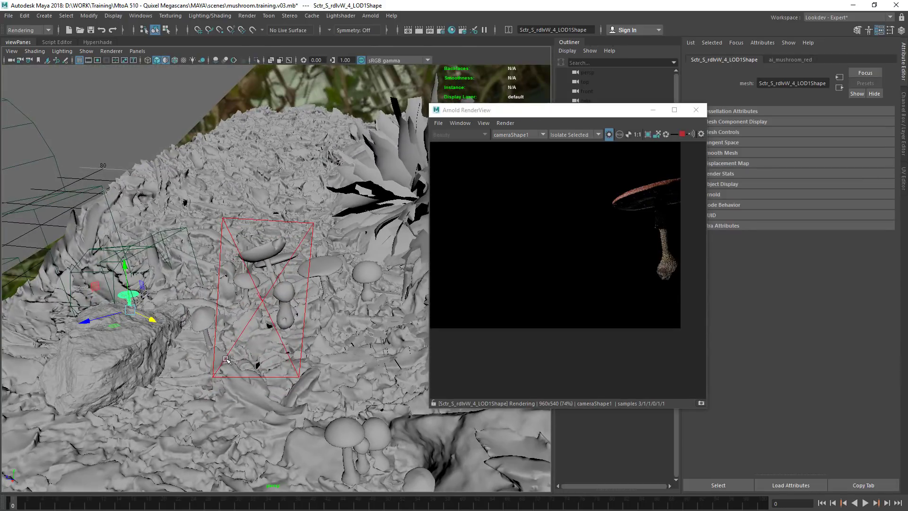
- Reselect aiAreaLight1 in the Outliner, then crop the render to the background mushrooms with Isolate Selected turned off
{"action": "left_click_drag", "start_coordinate": [521, 109], "coordinate": [413, 115]}
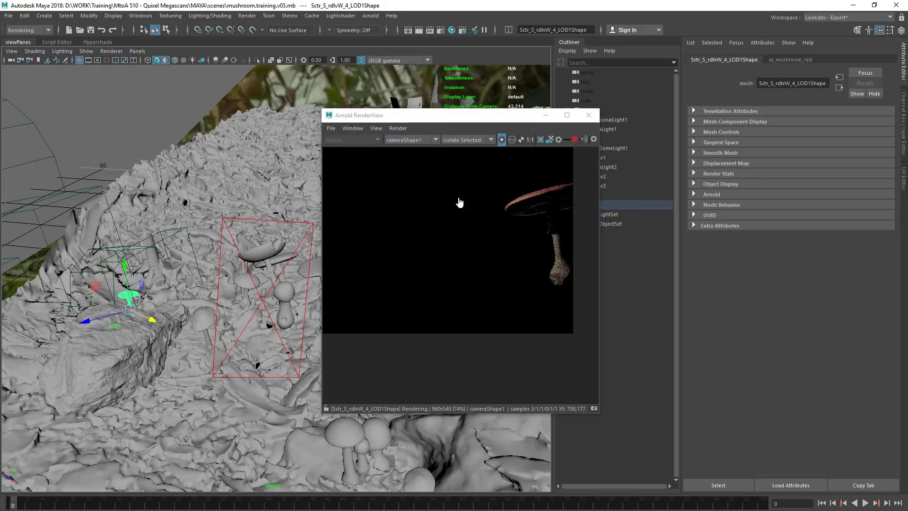
{"action": "left_click_drag", "start_coordinate": [459, 198], "coordinate": [415, 186], "text": "alt"}
{"action": "left_click", "coordinate": [606, 130]}
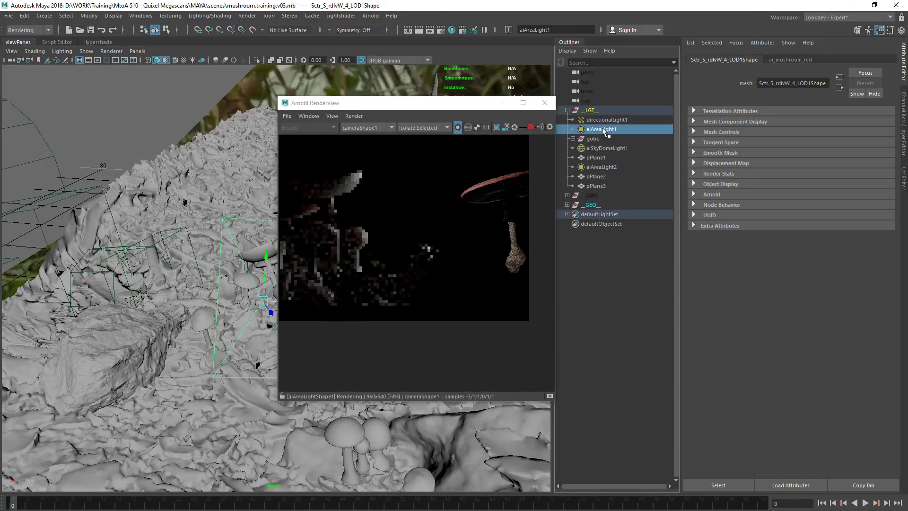
{"action": "left_click", "coordinate": [496, 127]}
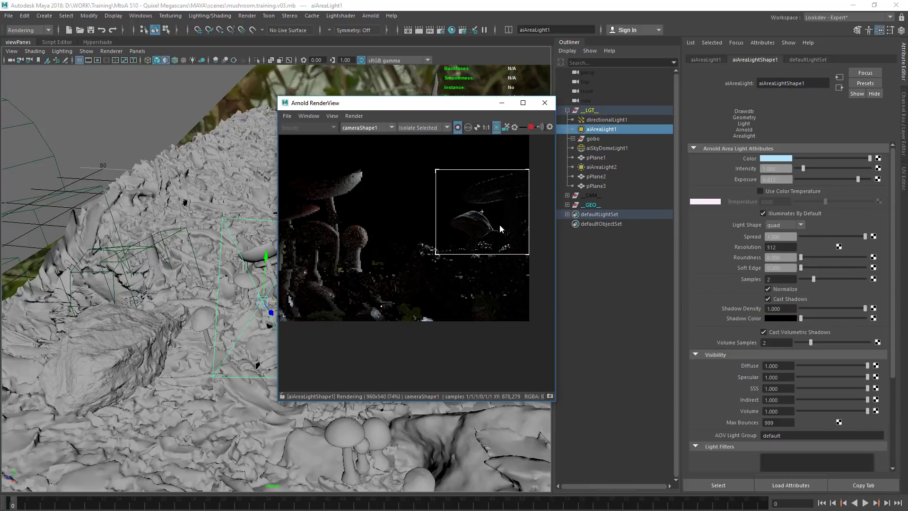
{"action": "left_click", "coordinate": [458, 127]}
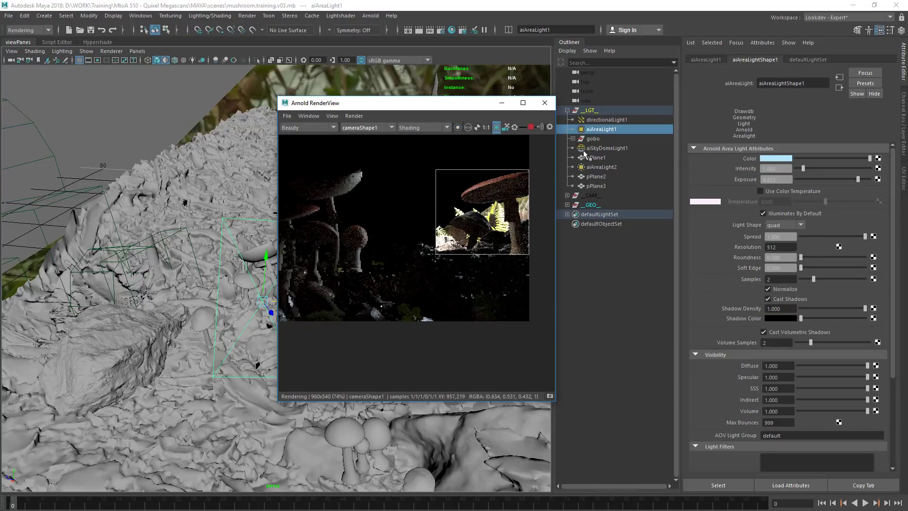
{"action": "left_click_drag", "start_coordinate": [412, 103], "coordinate": [324, 95]}
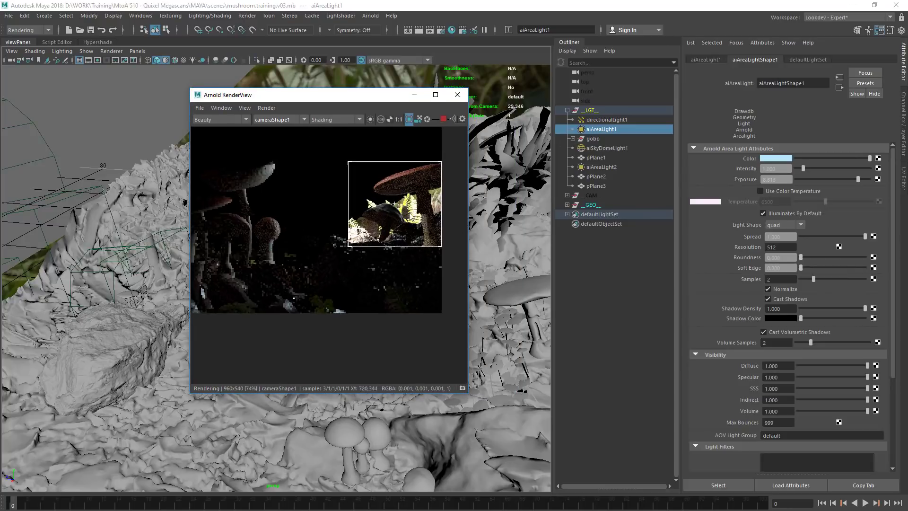
- Set aiAreaLight1's intensity to 0 and back to 1 to compare its effect on the background mushrooms
{"action": "left_click", "coordinate": [777, 169]}
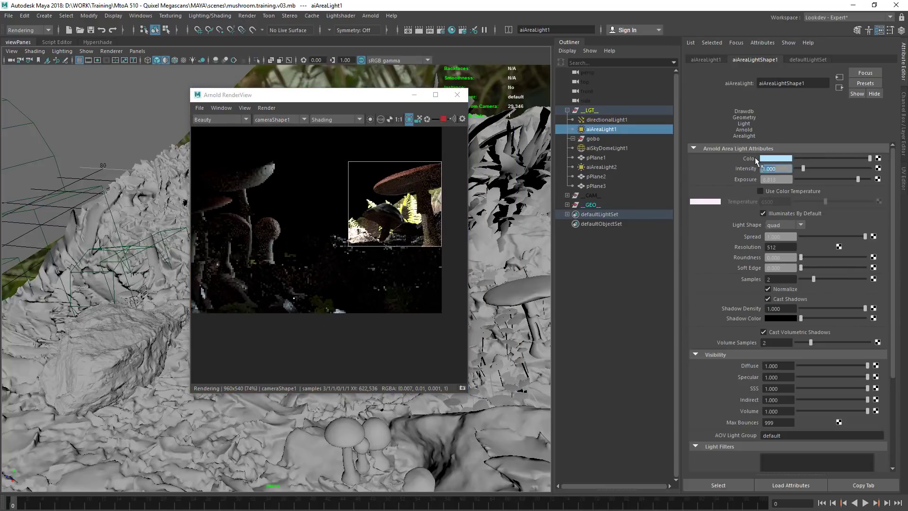
{"action": "type", "text": "0"}
{"action": "key", "text": "Return"}
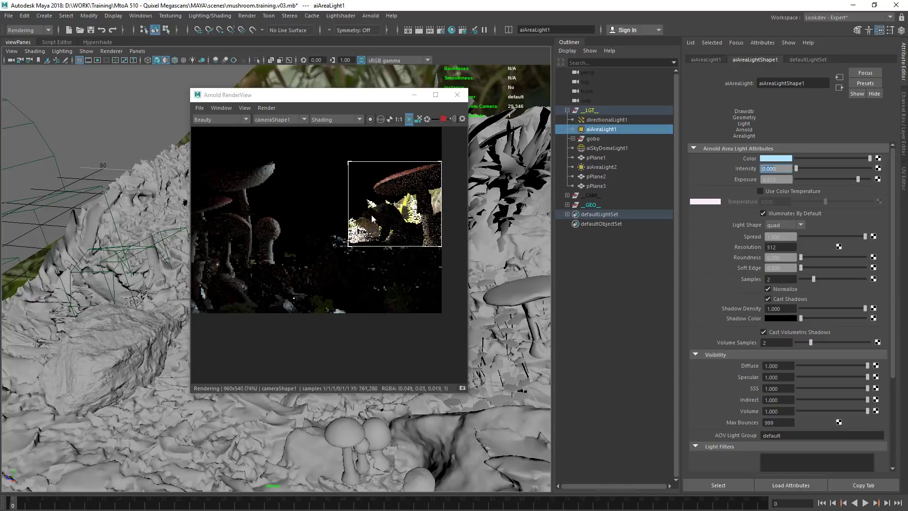
{"action": "type", "text": "1"}
{"action": "key", "text": "Return"}
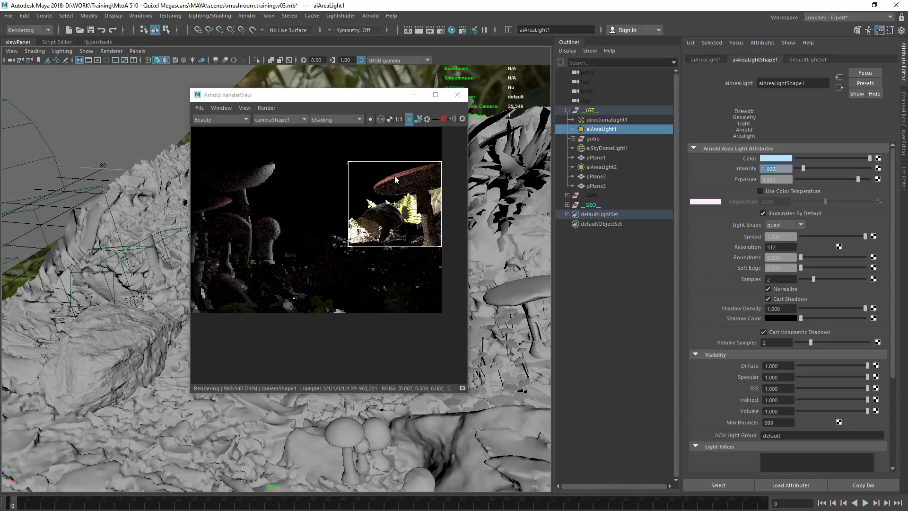
- Move the render crop region onto the main mushroom cluster
{"action": "middle_click_drag", "start_coordinate": [313, 175], "coordinate": [342, 178]}
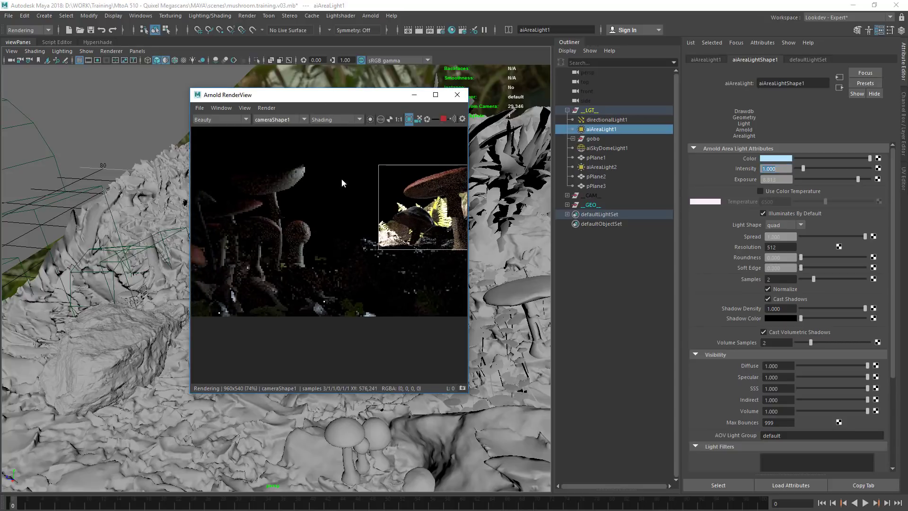
{"action": "left_click_drag", "start_coordinate": [231, 142], "coordinate": [339, 302]}
{"action": "middle_click_drag", "start_coordinate": [302, 222], "coordinate": [342, 220]}
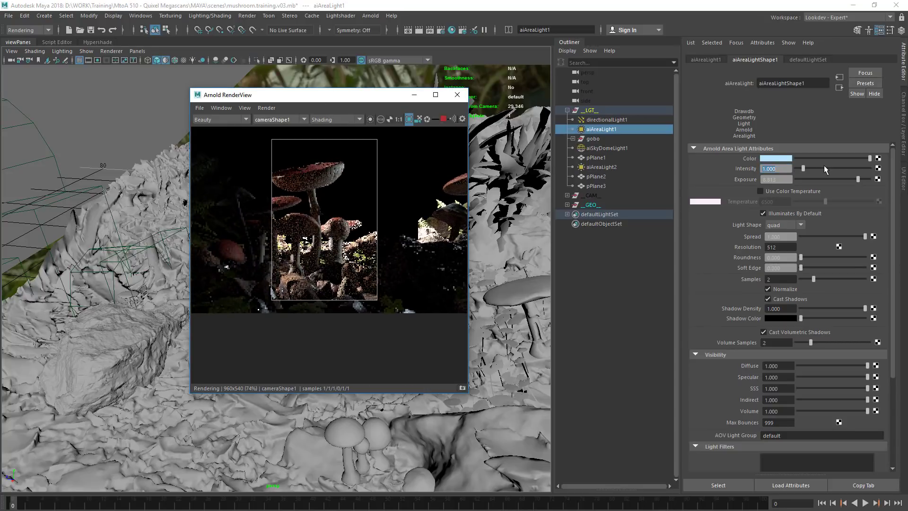
- Switch aiAreaLight1's intensity between 0 and 1 twice, ending at 1, to compare its effect on the main cluster
{"action": "left_click_drag", "start_coordinate": [787, 168], "coordinate": [762, 173]}
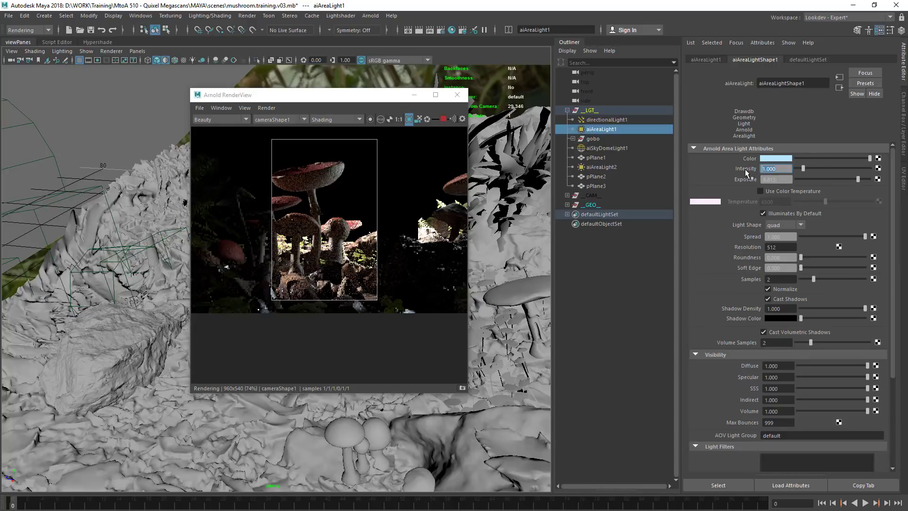
{"action": "type", "text": "0"}
{"action": "key", "text": "Return"}
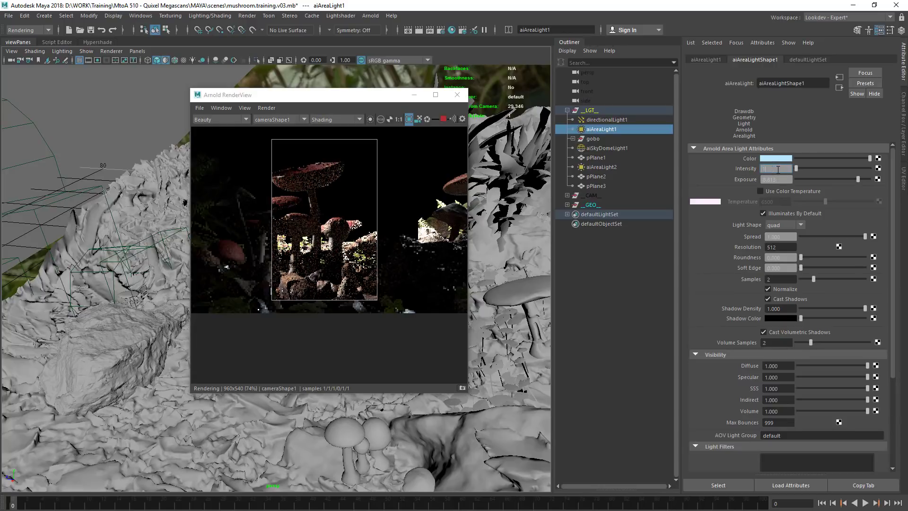
{"action": "type", "text": "1"}
{"action": "key", "text": "Return"}
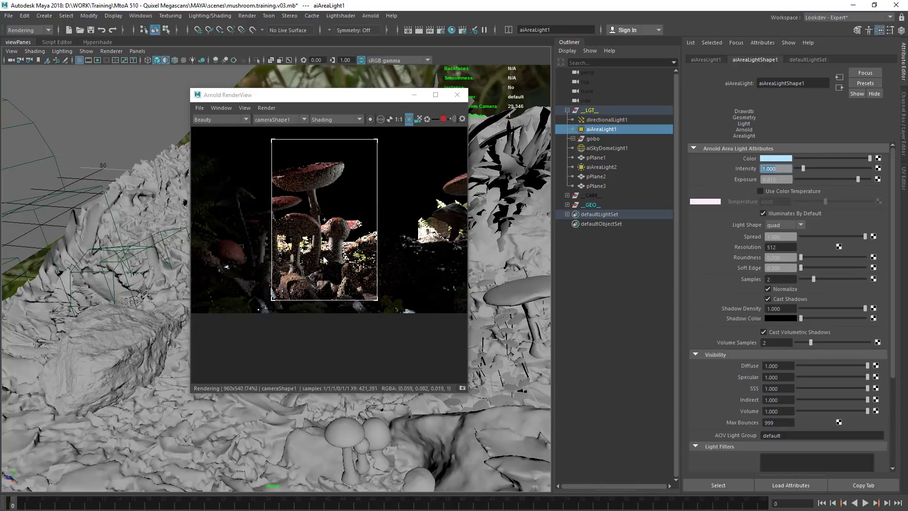
{"action": "type", "text": "0"}
{"action": "key", "text": "Return"}
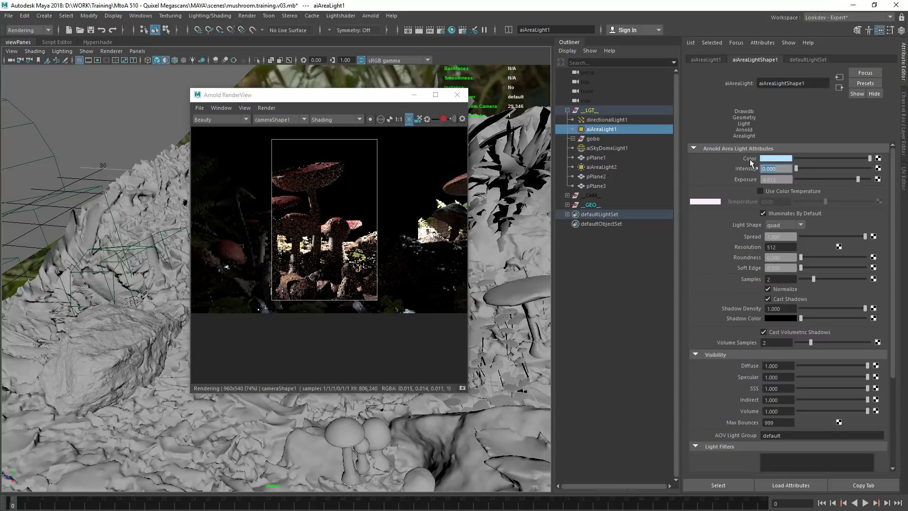
{"action": "type", "text": "1"}
{"action": "key", "text": "Return"}
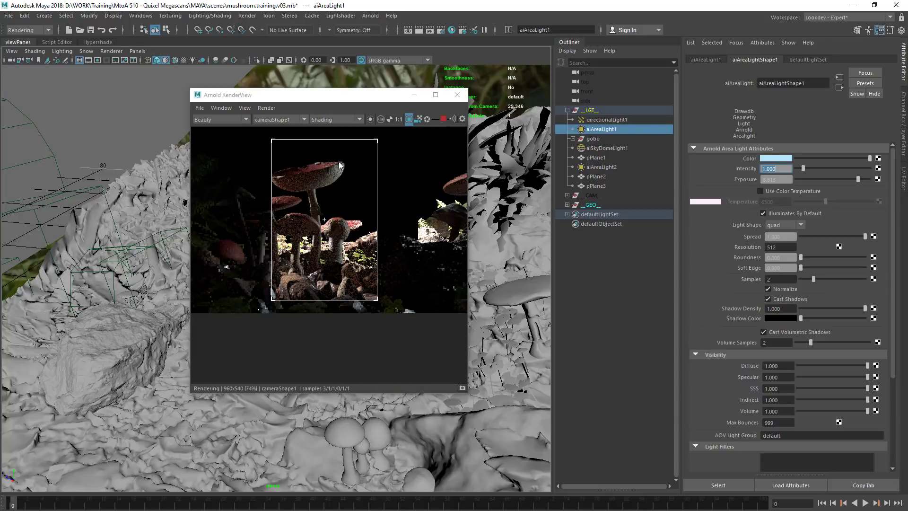
- Crop the render to the background mushrooms, then to the tallest mushroom's cap in the main cluster
{"action": "middle_click_drag", "start_coordinate": [354, 256], "coordinate": [284, 244]}
{"action": "left_click_drag", "start_coordinate": [327, 164], "coordinate": [419, 239]}
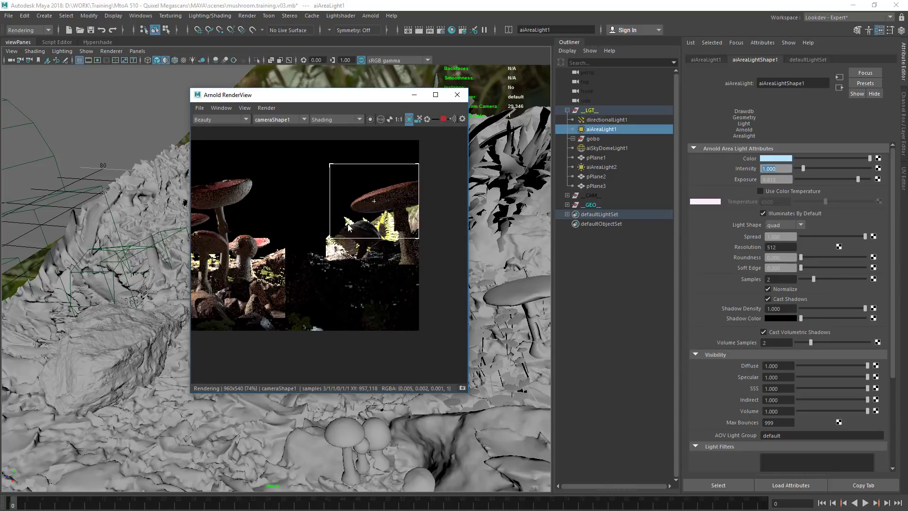
{"action": "middle_click_drag", "start_coordinate": [360, 227], "coordinate": [405, 223]}
{"action": "left_click_drag", "start_coordinate": [213, 171], "coordinate": [308, 223]}
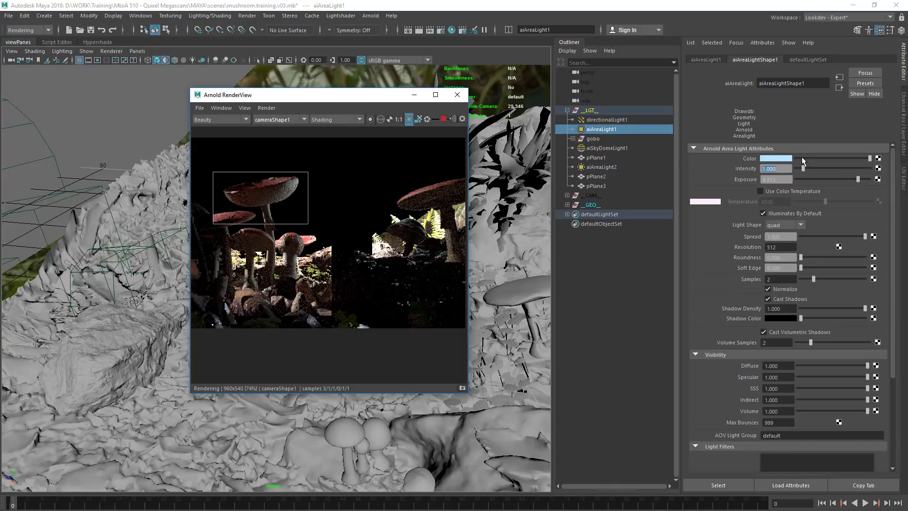
- Change aiAreaLight1's color to a pale warm yellow with hue 43.846, then turn off the render crop region
{"action": "left_click_drag", "start_coordinate": [801, 158], "coordinate": [907, 155]}
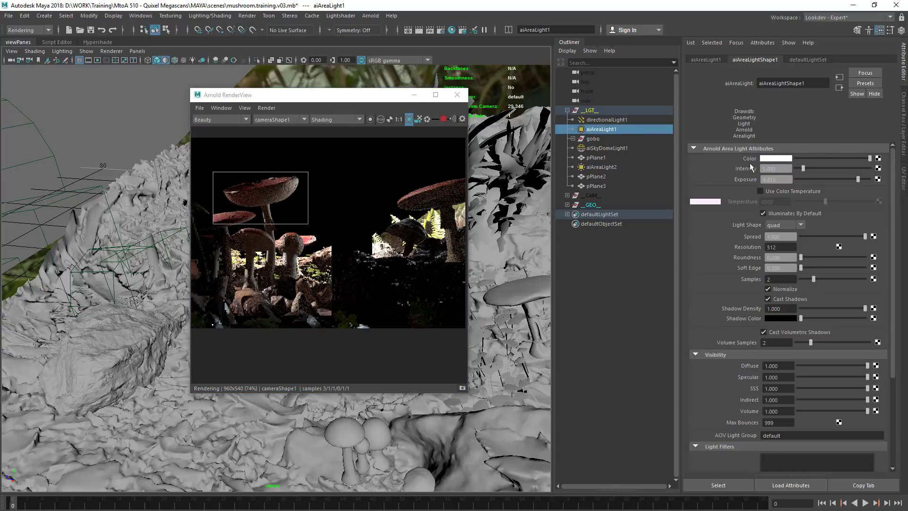
{"action": "left_click", "coordinate": [770, 158]}
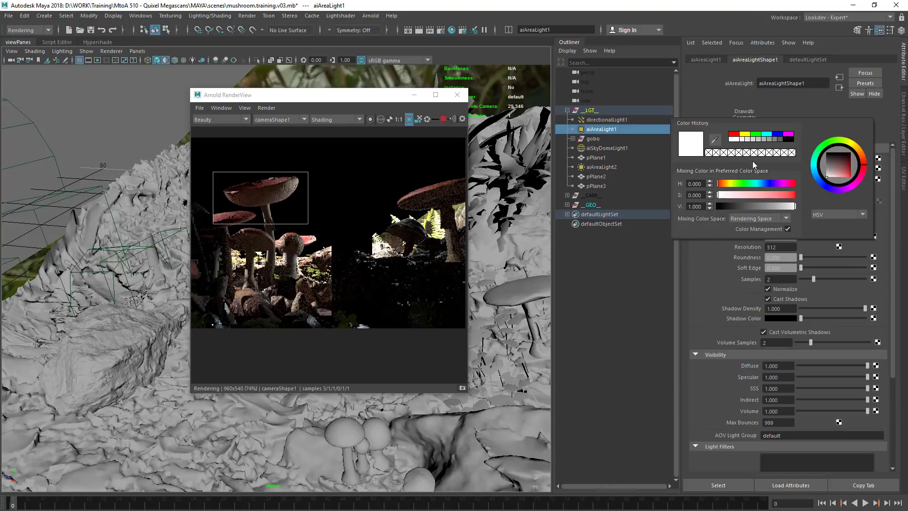
{"action": "left_click", "coordinate": [727, 183]}
{"action": "left_click", "coordinate": [742, 194]}
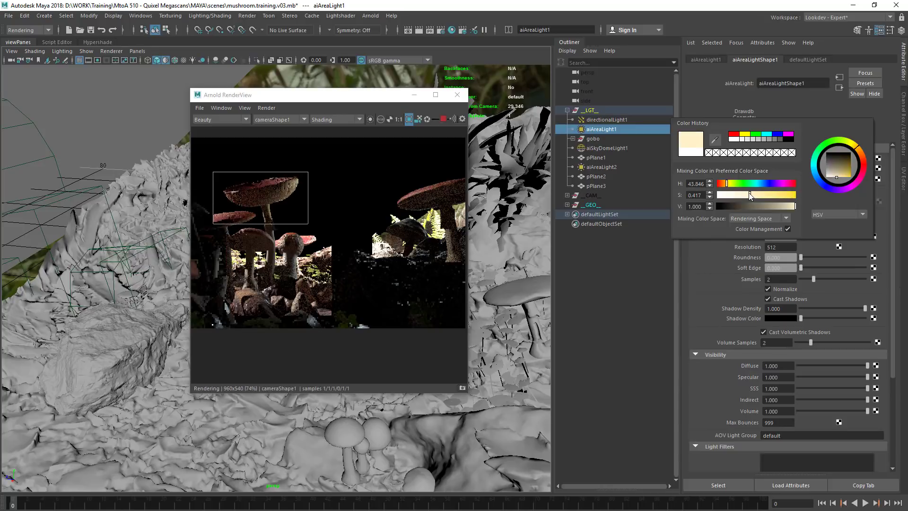
{"action": "left_click_drag", "start_coordinate": [742, 194], "coordinate": [737, 197]}
{"action": "left_click", "coordinate": [409, 119]}
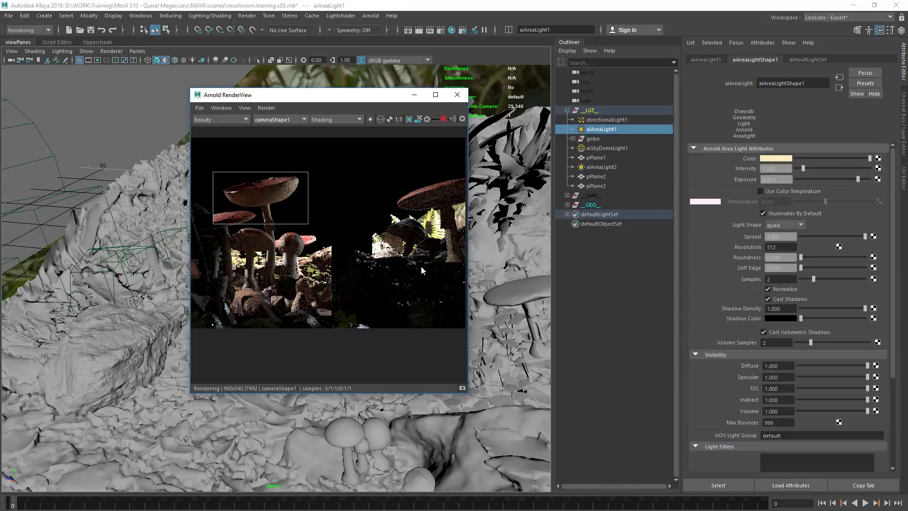
- Crop the render to the small background mushroom and change aiAreaLight1's color to a pale cyan
{"action": "mouse_move", "coordinate": [390, 220]}
{"action": "left_mouse_down"}
{"action": "mouse_move", "coordinate": [324, 233]}
{"action": "mouse_move", "coordinate": [372, 267]}
{"action": "left_mouse_up"}
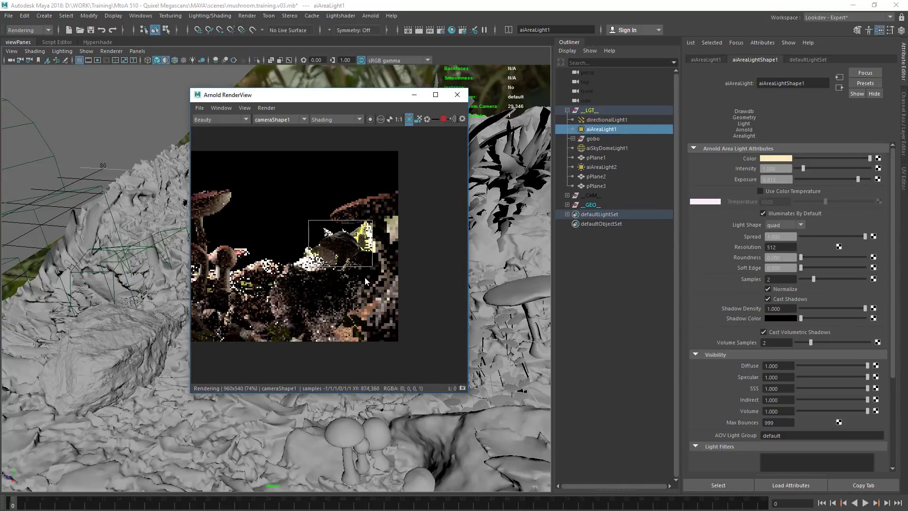
{"action": "left_click", "coordinate": [779, 159]}
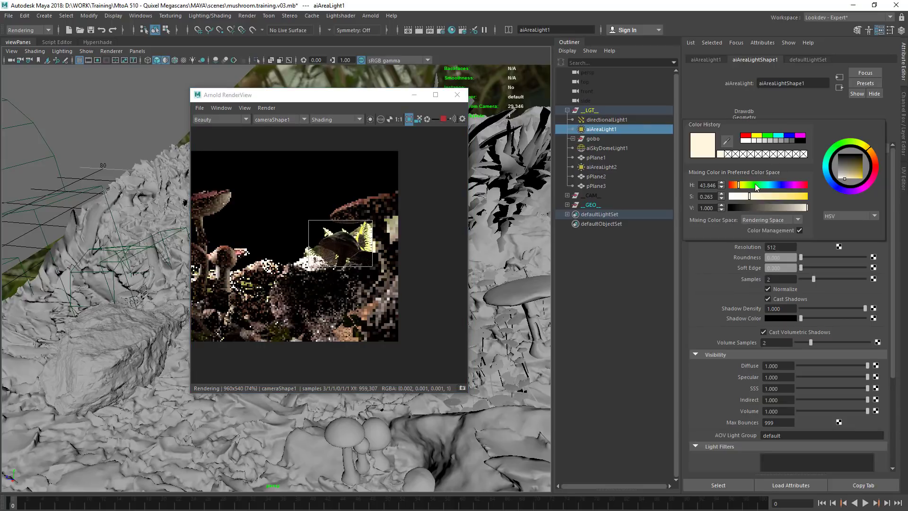
{"action": "mouse_move", "coordinate": [755, 184]}
{"action": "left_mouse_down"}
{"action": "mouse_move", "coordinate": [769, 191]}
{"action": "mouse_move", "coordinate": [743, 198]}
{"action": "left_mouse_up"}
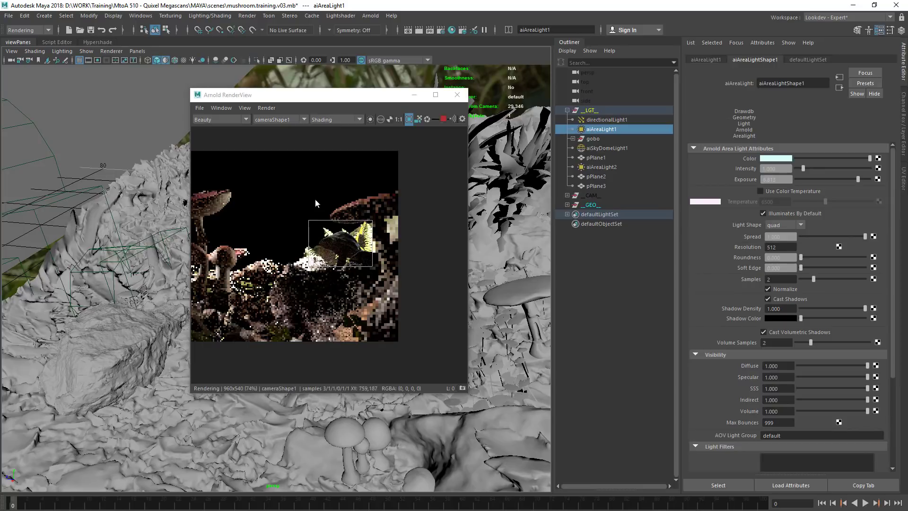
- Render only the selected area light's contribution, first cropped to the background mushrooms, then over the full frame
{"action": "left_click_drag", "start_coordinate": [311, 189], "coordinate": [394, 254]}
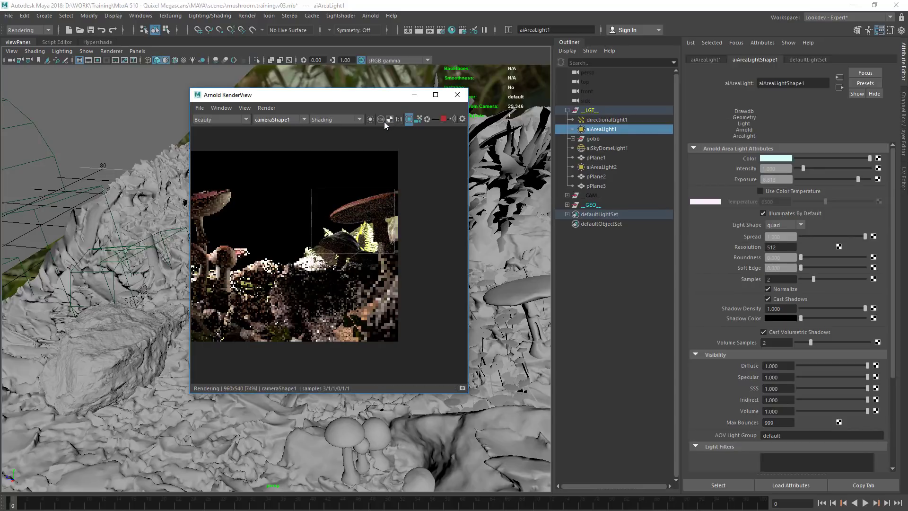
{"action": "left_click", "coordinate": [370, 120]}
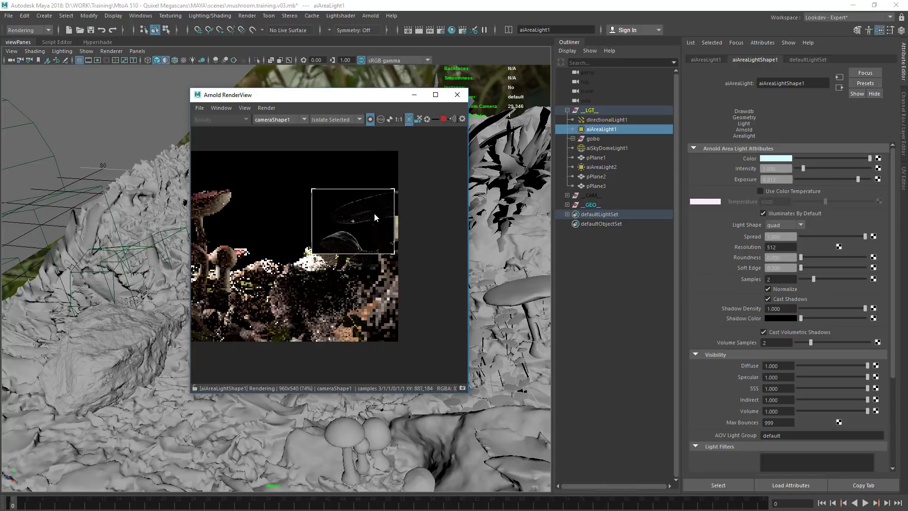
{"action": "left_click", "coordinate": [424, 212]}
{"action": "left_click_drag", "start_coordinate": [468, 88], "coordinate": [547, 46]}
{"action": "left_click", "coordinate": [369, 267]}
{"action": "middle_click_drag", "start_coordinate": [369, 267], "coordinate": [414, 263]}
{"action": "left_click_drag", "start_coordinate": [323, 127], "coordinate": [452, 154], "text": "alt"}
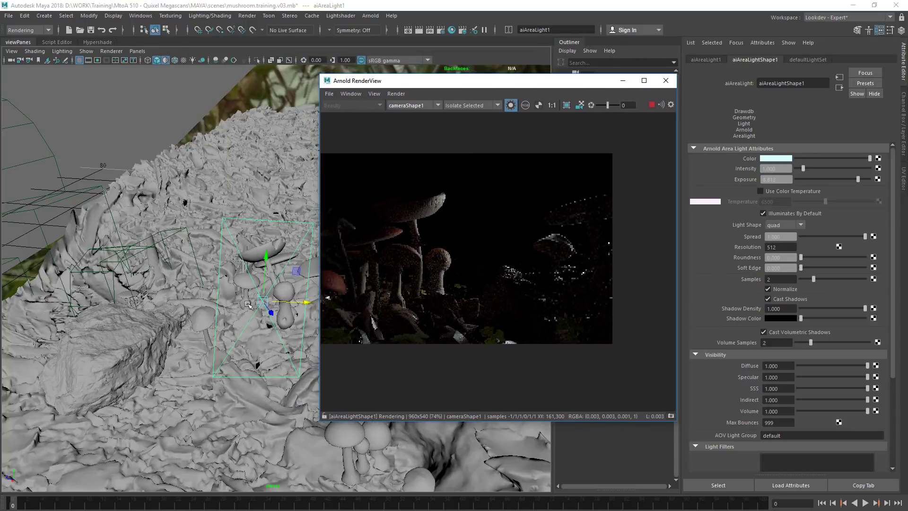
- Raise aiAreaLight1 above the mushrooms and crop the render to the upper part of the frame
{"action": "left_click_drag", "start_coordinate": [199, 296], "coordinate": [212, 320], "text": "alt"}
{"action": "left_click_drag", "start_coordinate": [276, 315], "coordinate": [298, 311]}
{"action": "key", "text": "w"}
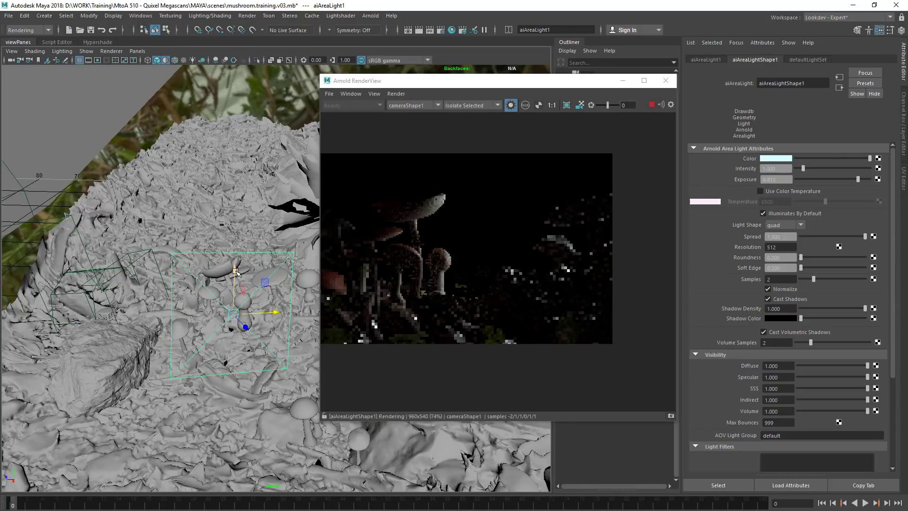
{"action": "left_click_drag", "start_coordinate": [237, 268], "coordinate": [238, 248]}
{"action": "left_click_drag", "start_coordinate": [613, 176], "coordinate": [519, 266], "text": "shift"}
{"action": "mouse_move", "coordinate": [239, 249]}
{"action": "left_mouse_down"}
{"action": "mouse_move", "coordinate": [242, 194]}
{"action": "mouse_move", "coordinate": [238, 271]}
{"action": "mouse_move", "coordinate": [249, 181]}
{"action": "mouse_move", "coordinate": [247, 209]}
{"action": "left_mouse_up"}
{"action": "left_click_drag", "start_coordinate": [500, 178], "coordinate": [382, 292]}
{"action": "left_click_drag", "start_coordinate": [333, 154], "coordinate": [643, 304]}
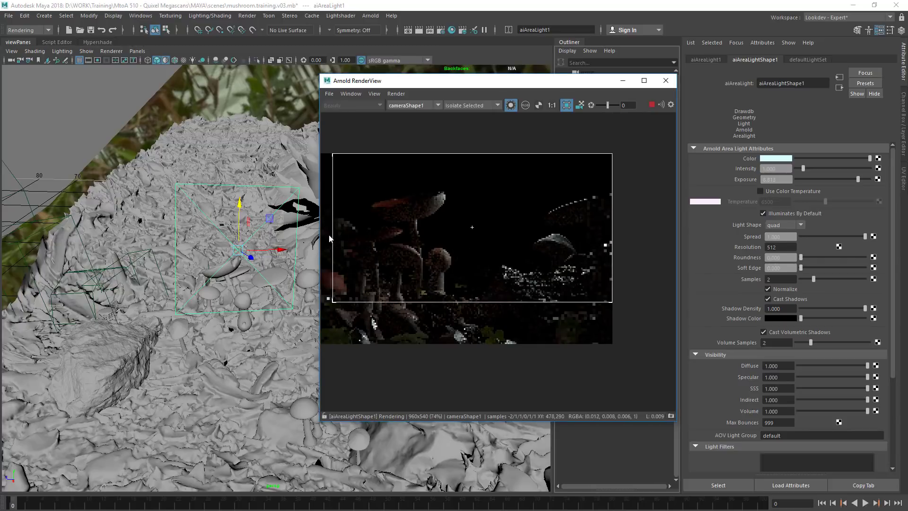
- Lower aiAreaLight1 back toward the mushrooms and adjust its overall scale
{"action": "left_click_drag", "start_coordinate": [238, 203], "coordinate": [235, 230]}
{"action": "key", "text": "r"}
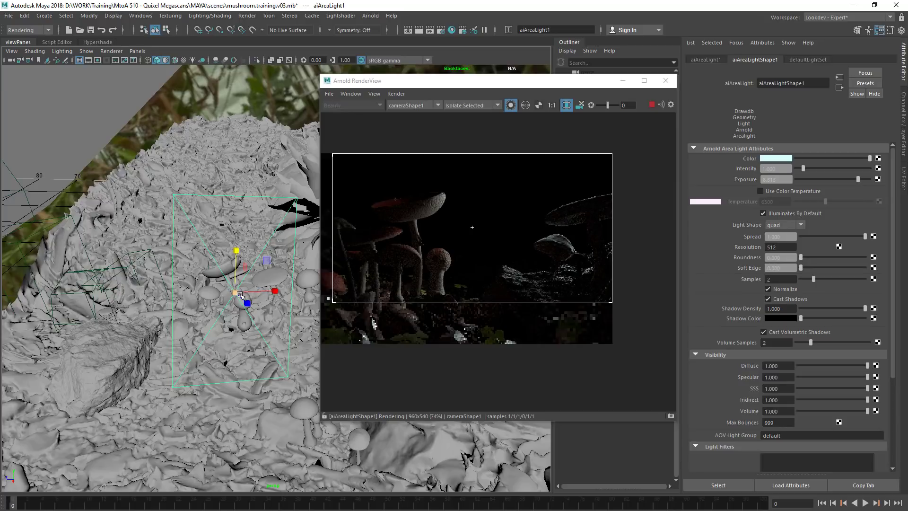
{"action": "left_click_drag", "start_coordinate": [235, 292], "coordinate": [236, 249]}
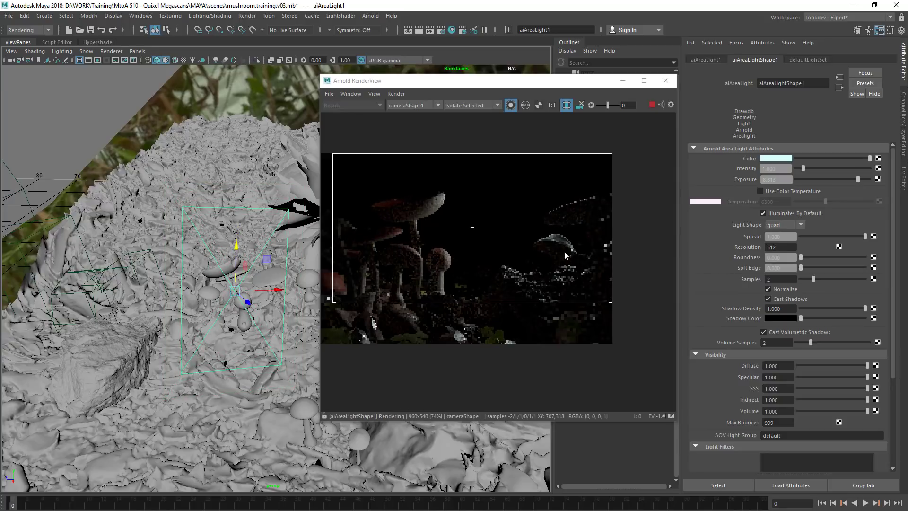
{"action": "left_click_drag", "start_coordinate": [500, 218], "coordinate": [417, 205], "text": "alt"}
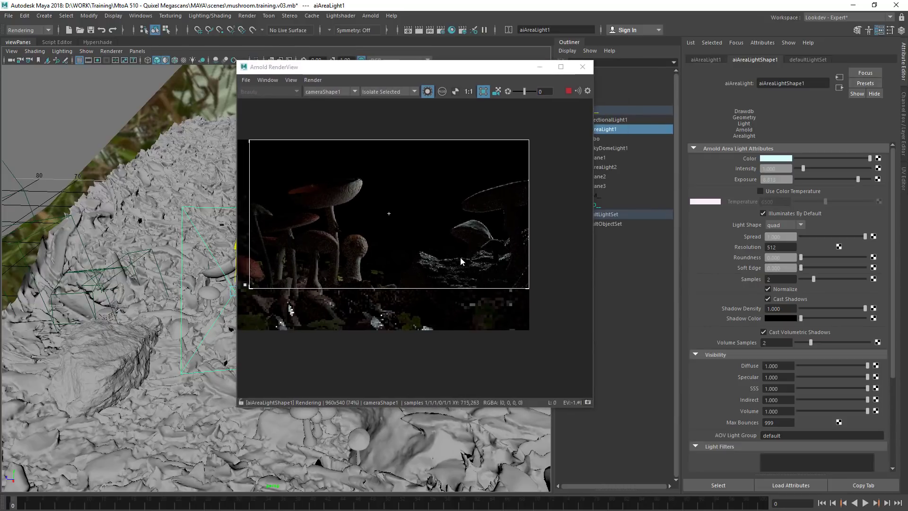
- Crop the render to the foreground ground strip below the main mushrooms and save the scene
{"action": "left_click_drag", "start_coordinate": [336, 274], "coordinate": [251, 344]}
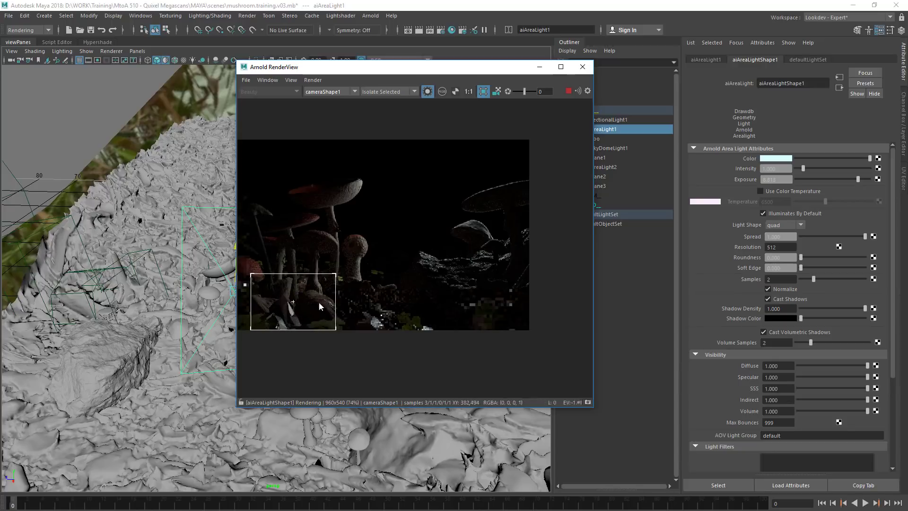
{"action": "left_click_drag", "start_coordinate": [438, 294], "coordinate": [276, 332]}
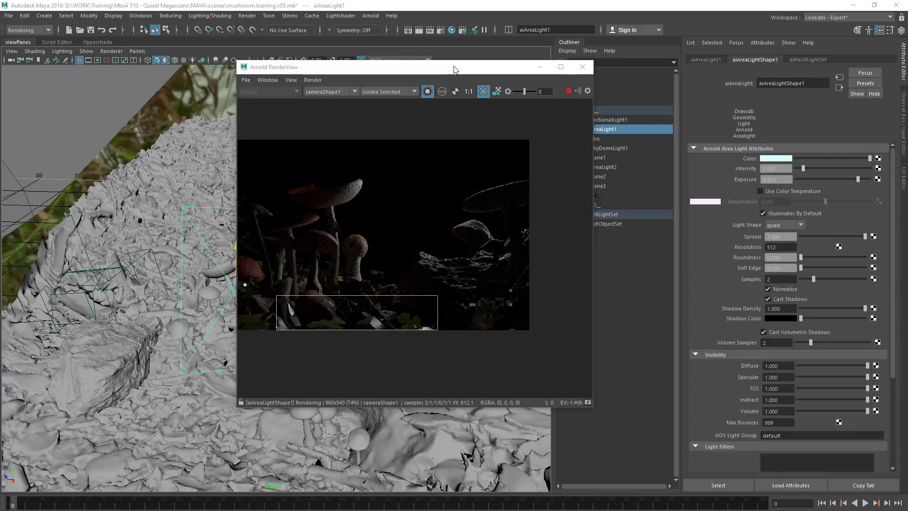
{"action": "left_click_drag", "start_coordinate": [454, 70], "coordinate": [418, 89]}
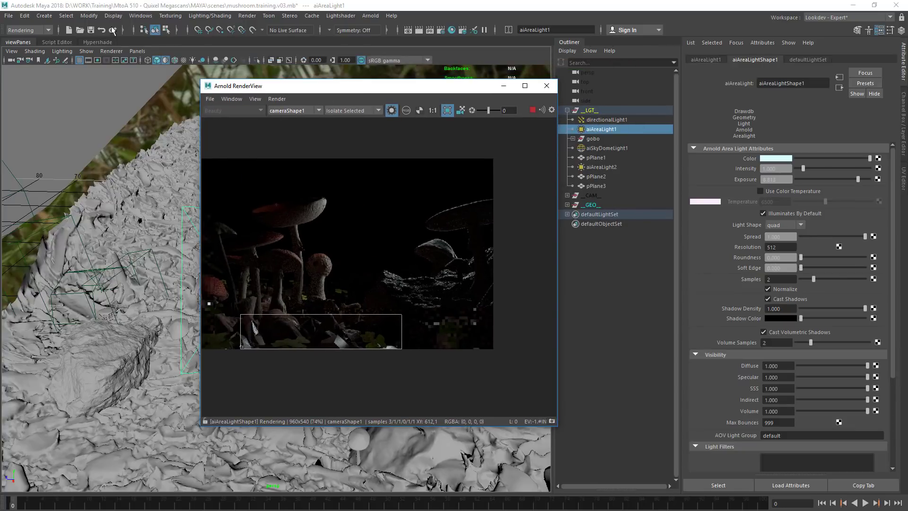
{"action": "left_click", "coordinate": [89, 31]}
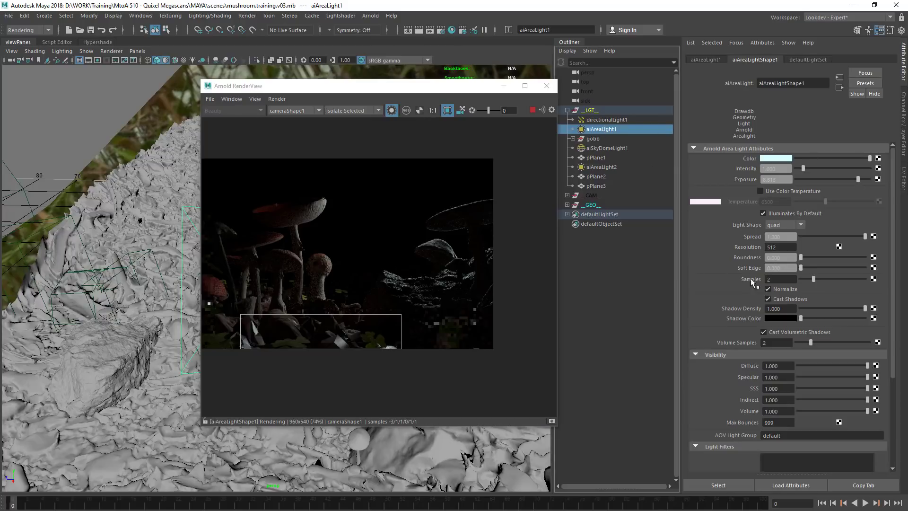
- Add a Light Blocker filter to aiAreaLight1 and select it in the light's filter list
{"action": "left_click", "coordinate": [720, 159]}
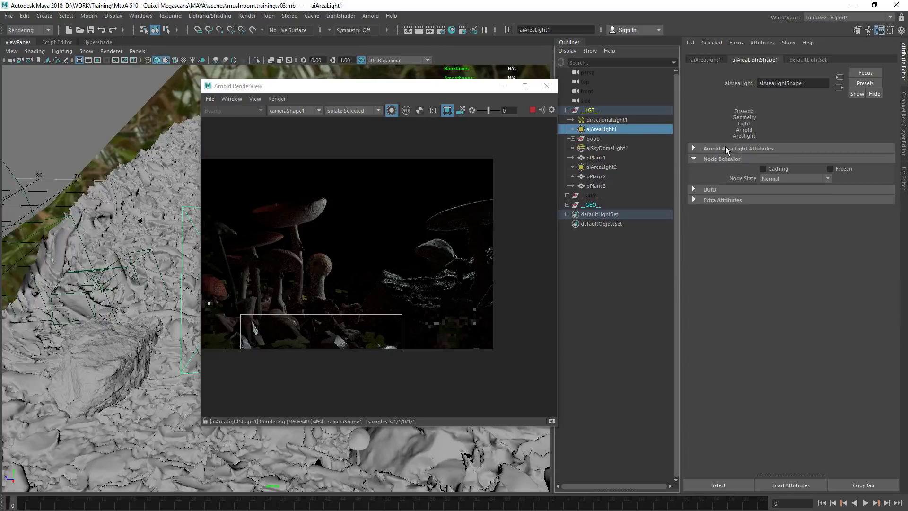
{"action": "left_click", "coordinate": [726, 148]}
{"action": "scroll", "coordinate": [737, 230], "scroll_direction": "down", "scroll_amount": 5}
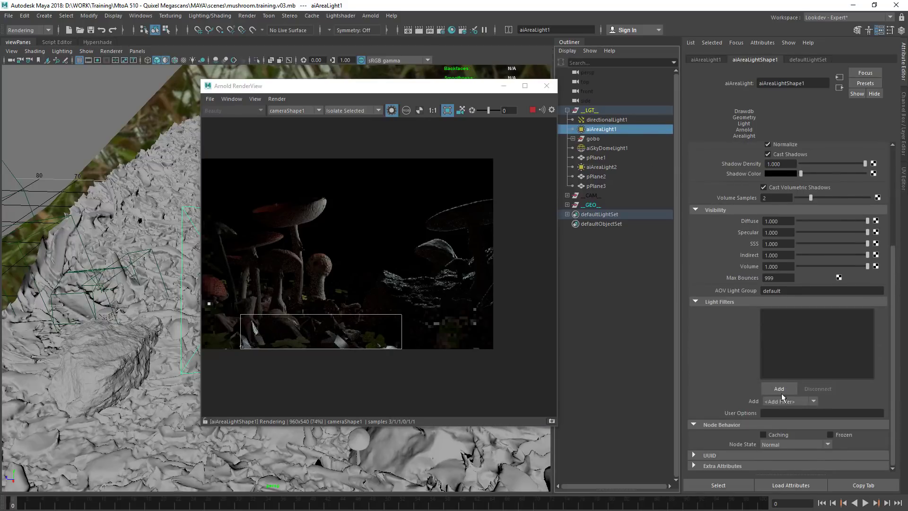
{"action": "left_click", "coordinate": [787, 421]}
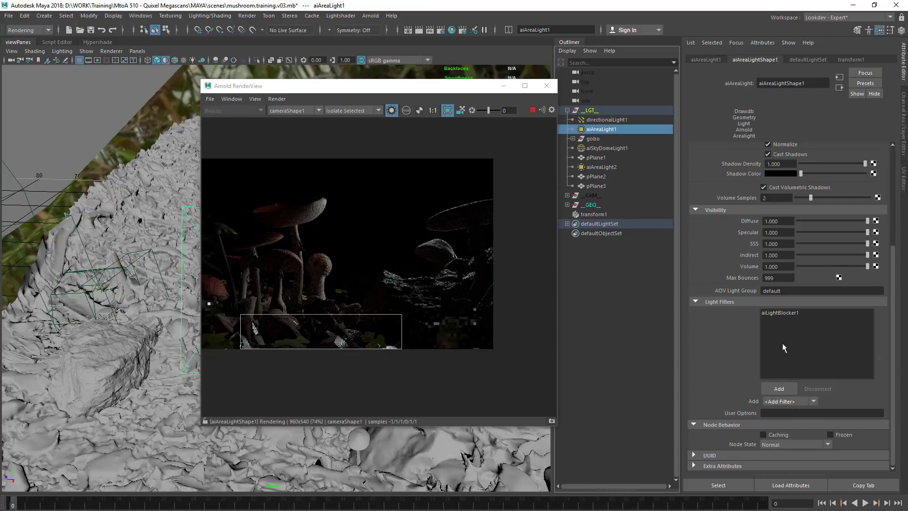
{"action": "left_click", "coordinate": [774, 303]}
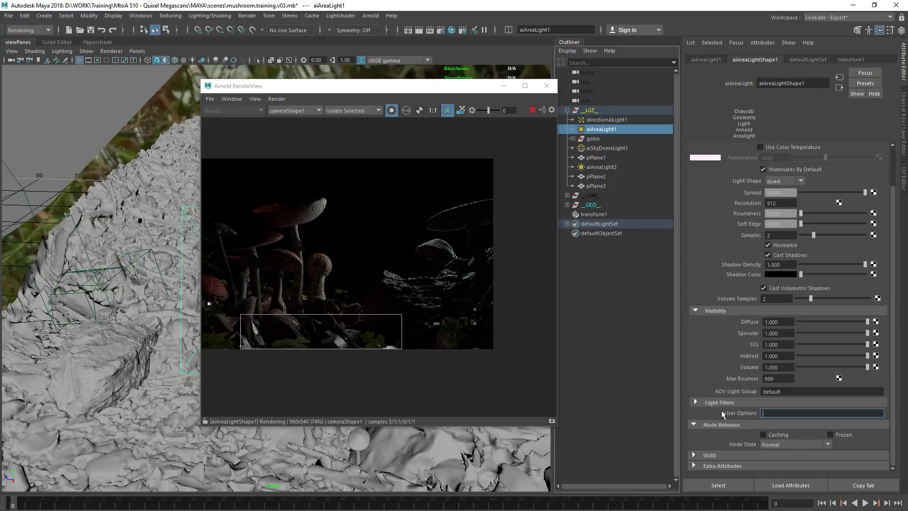
{"action": "left_click", "coordinate": [723, 403]}
{"action": "scroll", "coordinate": [724, 402], "scroll_direction": "down", "scroll_amount": 3}
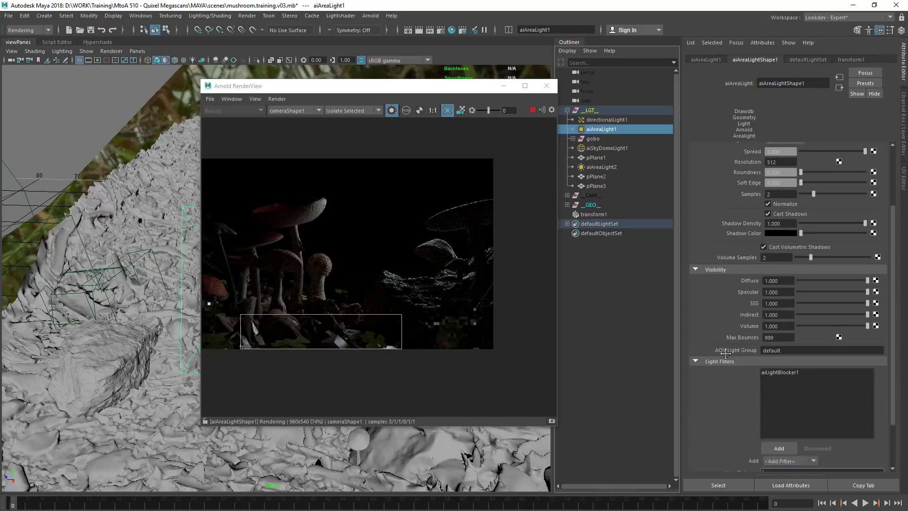
{"action": "left_click", "coordinate": [777, 312]}
- Return the render to full shading and hide directionalLight1, gobo, aiSkyDomeLight1, pPlane1 and aiAreaLight2
{"action": "left_click_drag", "start_coordinate": [466, 170], "coordinate": [342, 213], "text": "alt"}
{"action": "left_click", "coordinate": [342, 122]}
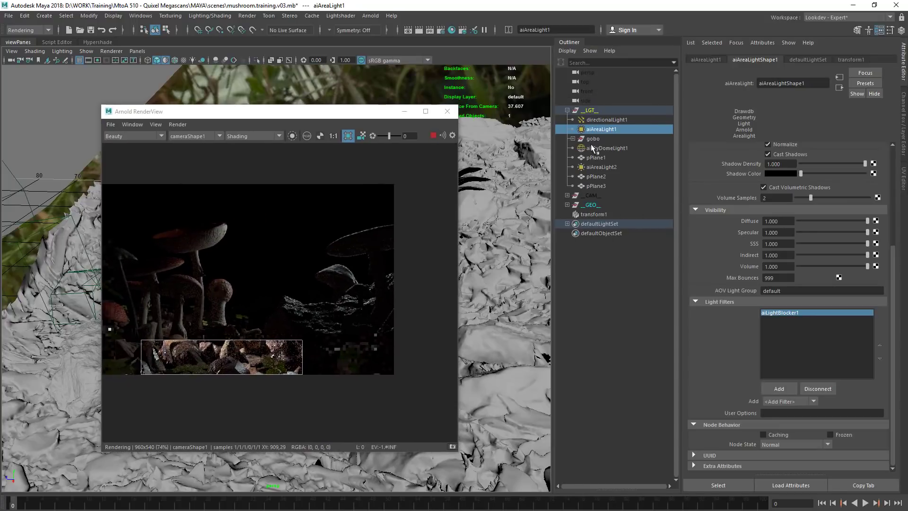
{"action": "left_click", "coordinate": [602, 120]}
{"action": "left_click_drag", "start_coordinate": [601, 140], "coordinate": [610, 170]}
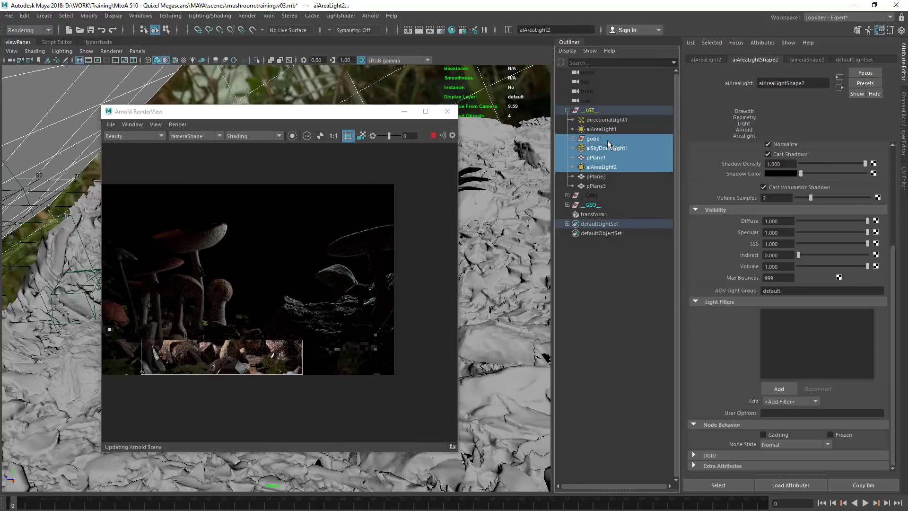
{"action": "key", "text": "ctrl+h"}
{"action": "left_click", "coordinate": [604, 119]}
{"action": "key", "text": "ctrl+h"}
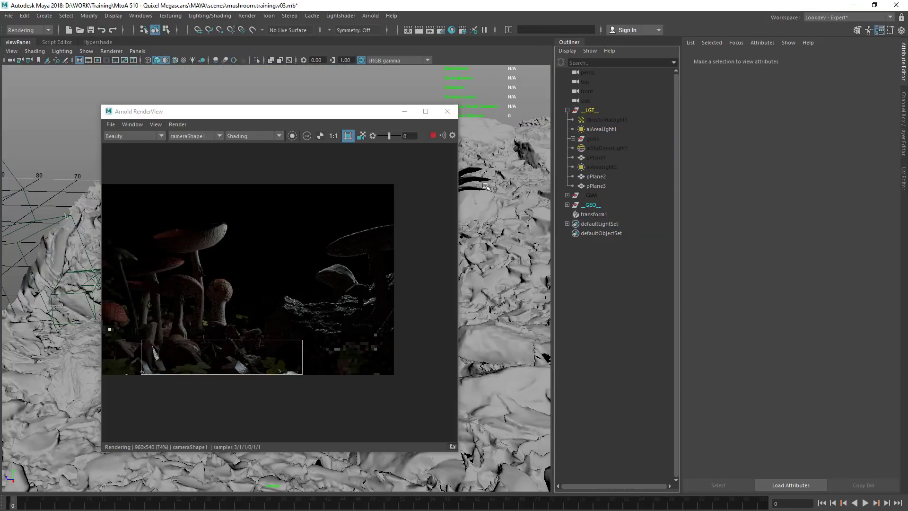
- Crop the render to the lower part of the frame and select the light blocker's transform1 node
{"action": "left_click_drag", "start_coordinate": [374, 253], "coordinate": [107, 427]}
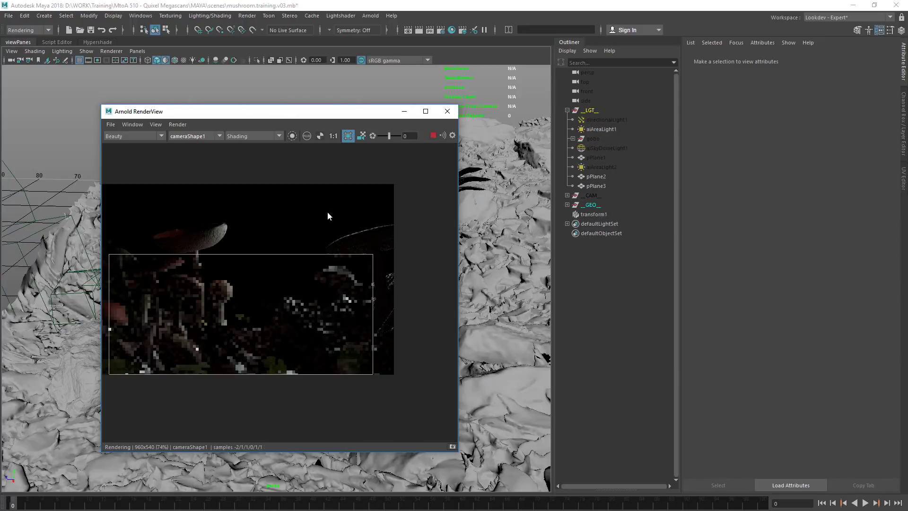
{"action": "left_click_drag", "start_coordinate": [282, 111], "coordinate": [364, 57]}
{"action": "left_click", "coordinate": [600, 215]}
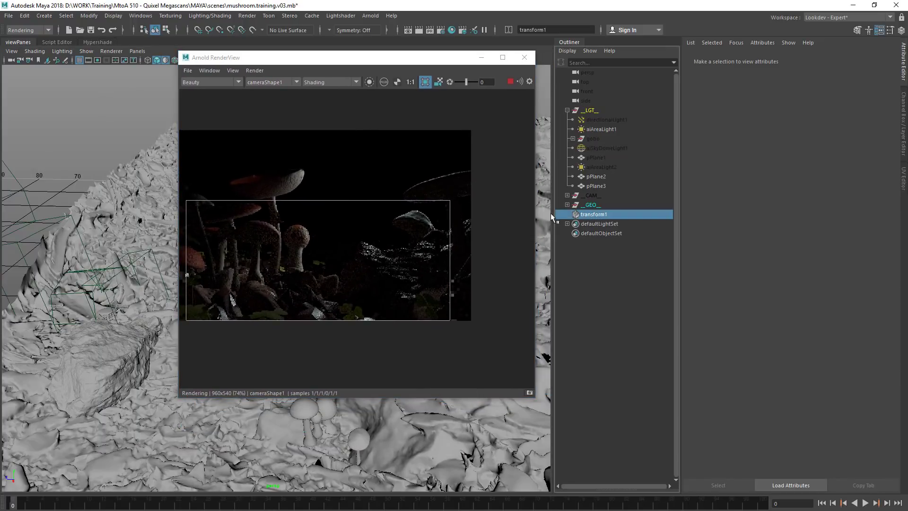
{"action": "left_click_drag", "start_coordinate": [373, 157], "coordinate": [518, 198], "text": "alt"}
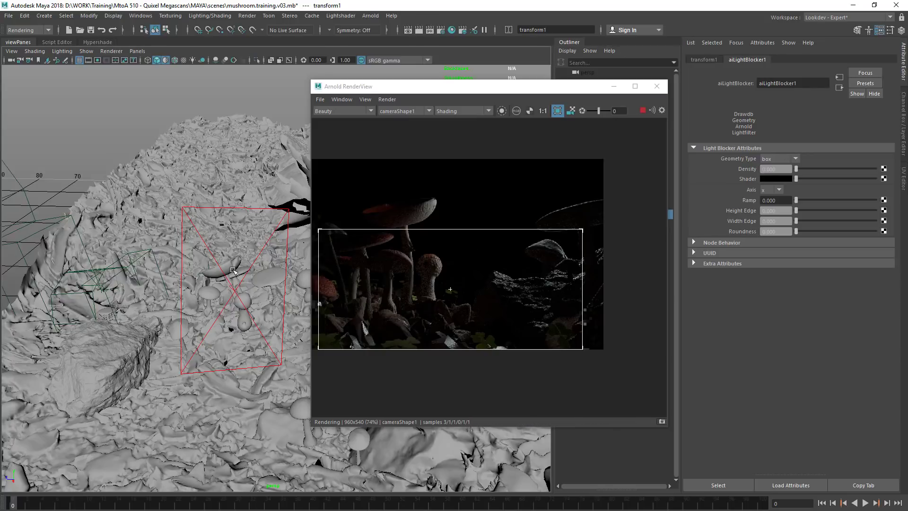
{"action": "left_click_drag", "start_coordinate": [440, 154], "coordinate": [559, 124], "text": "alt"}
- Move the light blocker from the scene's foreground to the mushroom cluster near aiAreaLight1
{"action": "scroll", "coordinate": [202, 258], "scroll_direction": "down", "scroll_amount": 8}
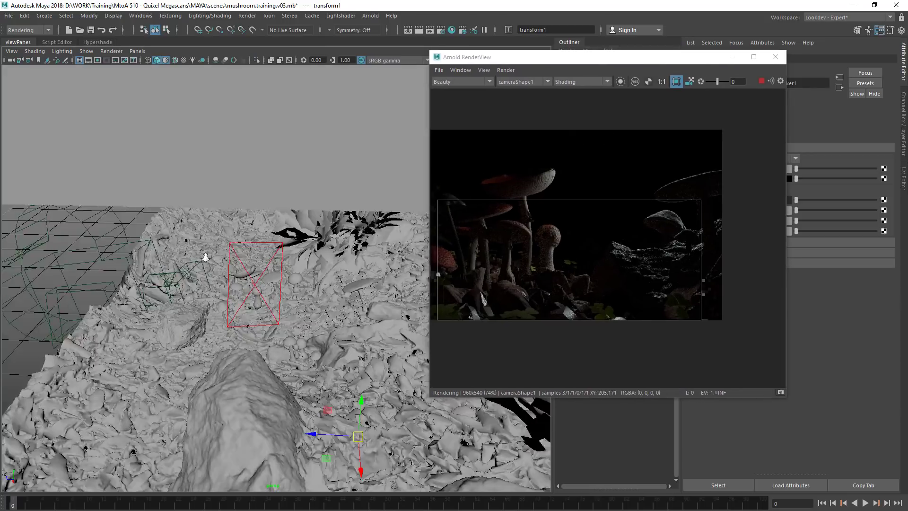
{"action": "left_click_drag", "start_coordinate": [314, 353], "coordinate": [369, 341]}
{"action": "key", "text": "w"}
{"action": "left_click_drag", "start_coordinate": [316, 314], "coordinate": [319, 243]}
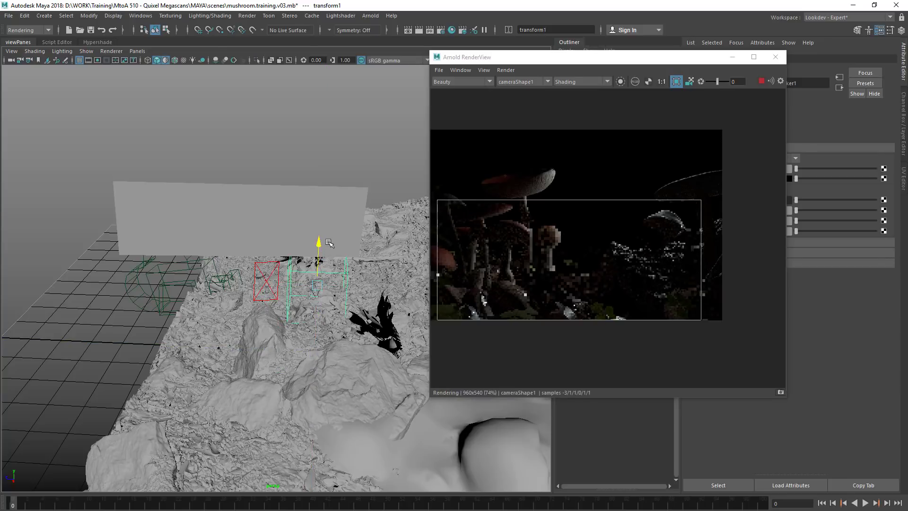
{"action": "key", "text": "f"}
{"action": "scroll", "coordinate": [255, 283], "scroll_direction": "down", "scroll_amount": 2}
{"action": "left_click_drag", "start_coordinate": [255, 283], "coordinate": [305, 309], "text": "alt"}
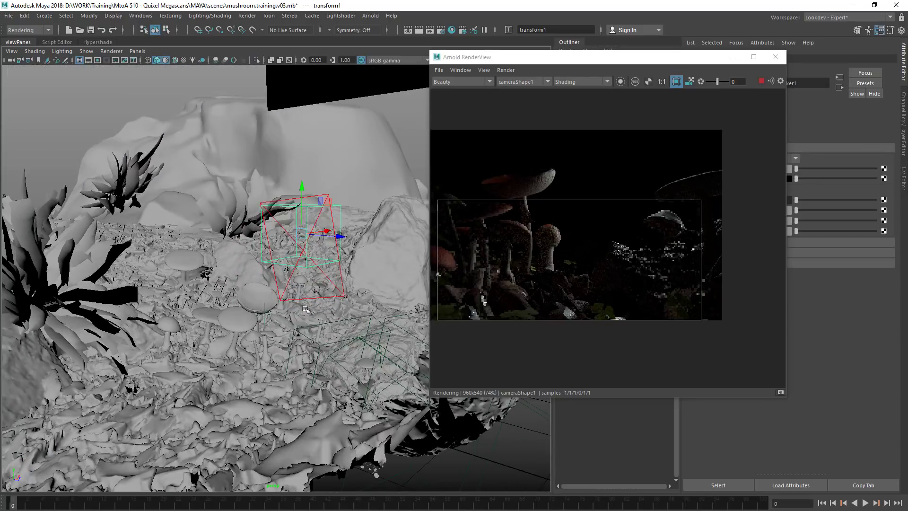
{"action": "left_click_drag", "start_coordinate": [303, 189], "coordinate": [546, 202]}
- Set the light blocker's density to 1
{"action": "left_click_drag", "start_coordinate": [629, 57], "coordinate": [475, 65]}
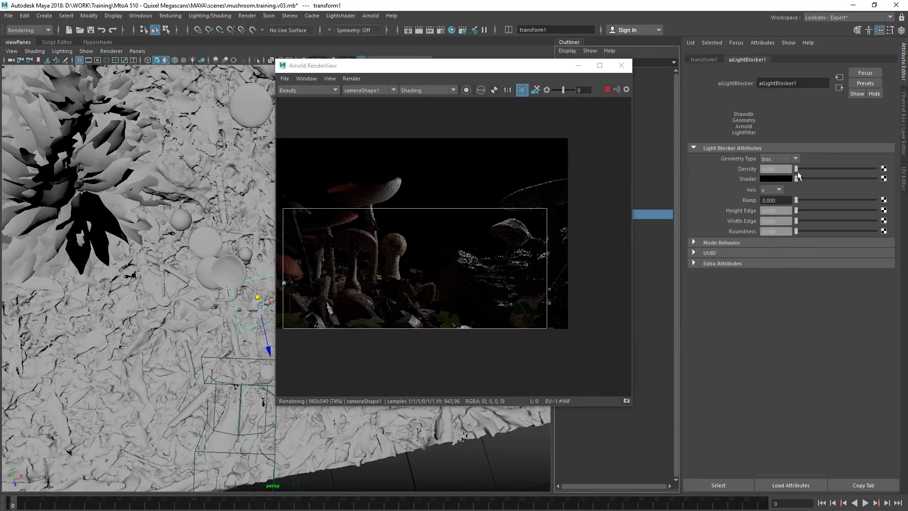
{"action": "left_click_drag", "start_coordinate": [797, 169], "coordinate": [876, 169]}
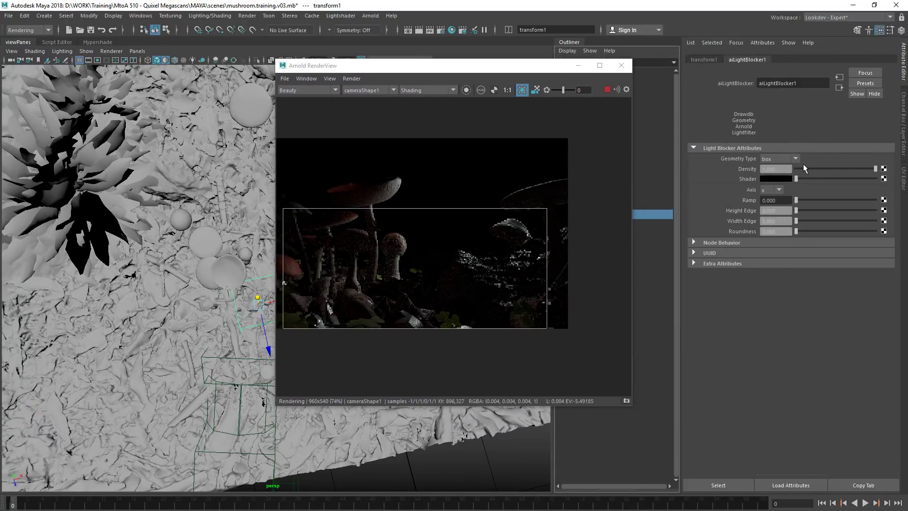
{"action": "left_click", "coordinate": [803, 169]}
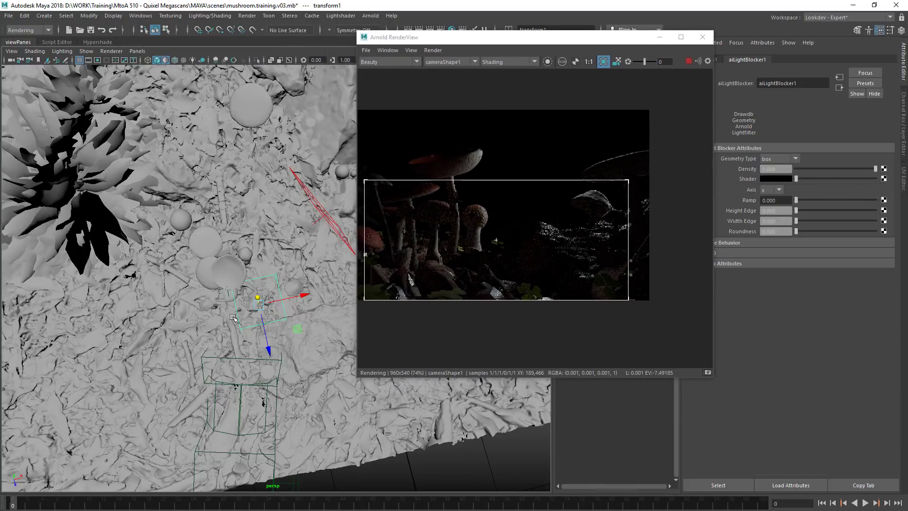
- Move the light blocker away from the mushroom cluster to the ground around the render camera
{"action": "left_click_drag", "start_coordinate": [287, 313], "coordinate": [297, 274], "text": "alt"}
{"action": "key", "text": "r"}
{"action": "left_click_drag", "start_coordinate": [221, 265], "coordinate": [252, 403], "text": "alt"}
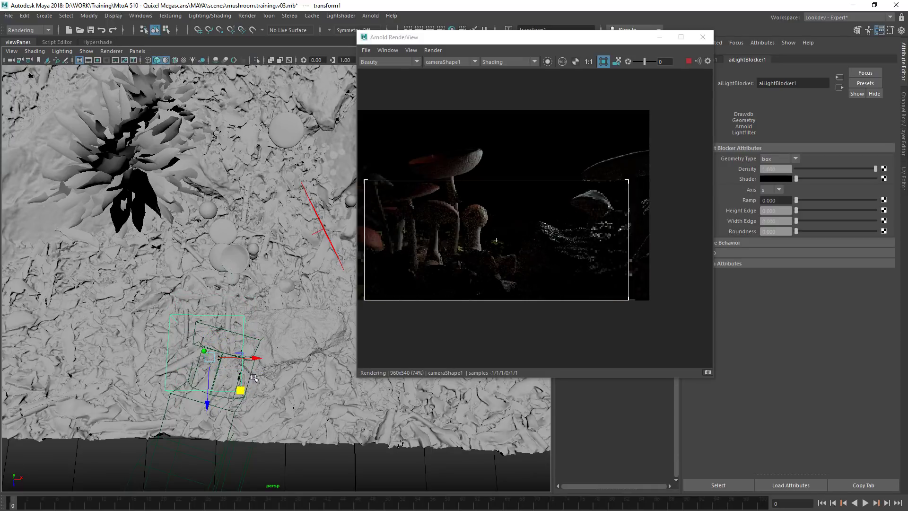
{"action": "left_click_drag", "start_coordinate": [241, 392], "coordinate": [174, 446]}
- Scale the light blocker box to adjust its coverage of the foreground ground
{"action": "key", "text": "e"}
{"action": "key", "text": "r"}
{"action": "scroll", "coordinate": [277, 373], "scroll_direction": "up", "scroll_amount": 2}
{"action": "left_click_drag", "start_coordinate": [278, 373], "coordinate": [222, 335], "text": "alt"}
{"action": "left_click_drag", "start_coordinate": [332, 289], "coordinate": [241, 318]}
{"action": "left_click_drag", "start_coordinate": [354, 285], "coordinate": [235, 284]}
{"action": "key", "text": "r"}
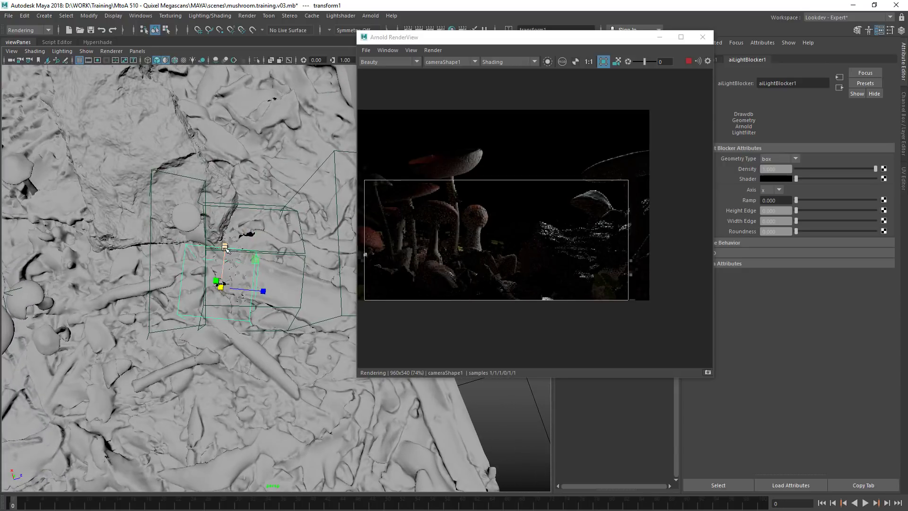
{"action": "left_click_drag", "start_coordinate": [227, 249], "coordinate": [229, 236]}
- Move the light blocker across the foreground ground and keep its density at the maximum of 1
{"action": "key", "text": "w"}
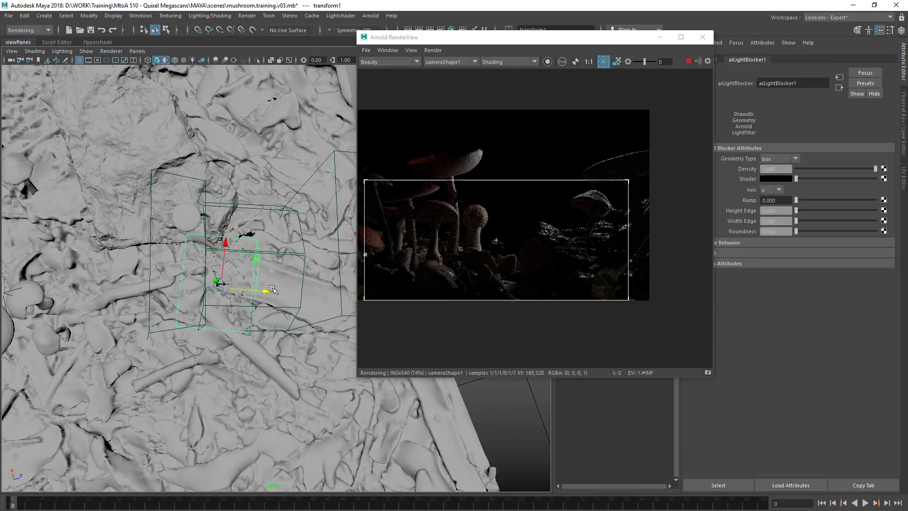
{"action": "left_click_drag", "start_coordinate": [273, 289], "coordinate": [326, 301], "text": "alt"}
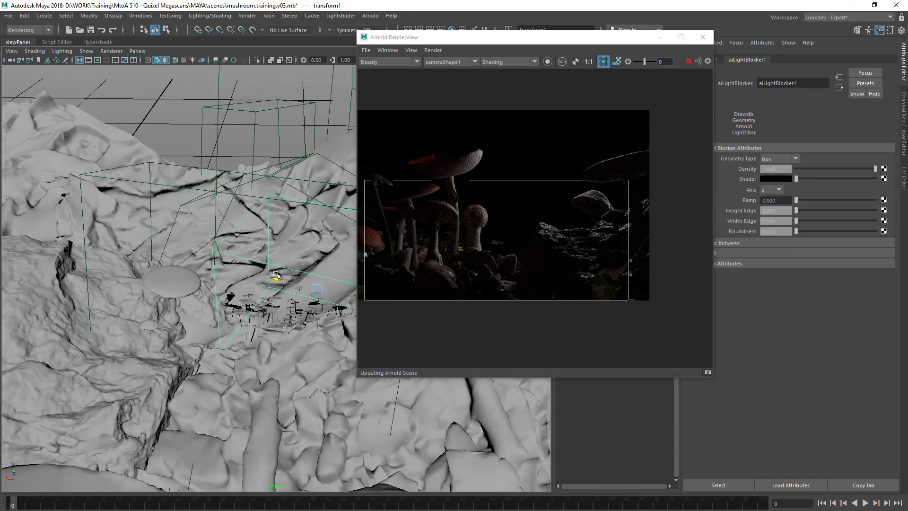
{"action": "left_click_drag", "start_coordinate": [276, 275], "coordinate": [193, 309]}
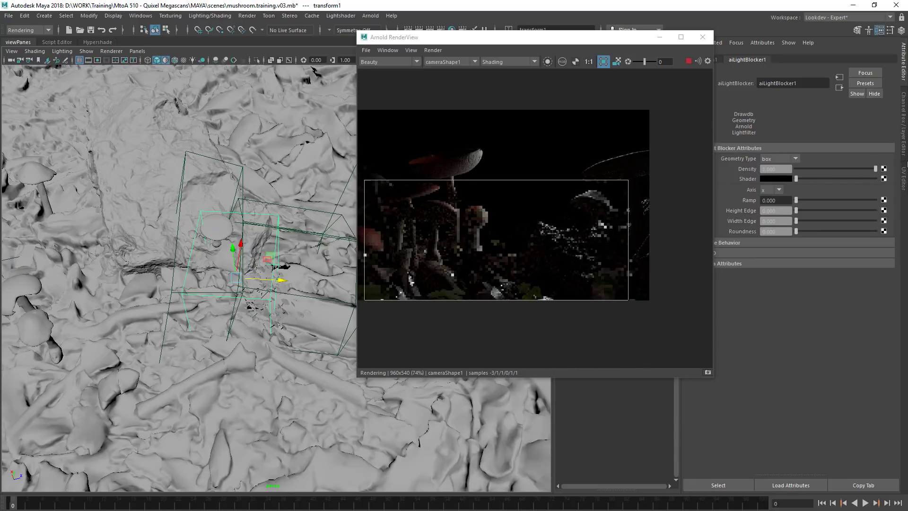
{"action": "left_click_drag", "start_coordinate": [812, 169], "coordinate": [876, 169]}
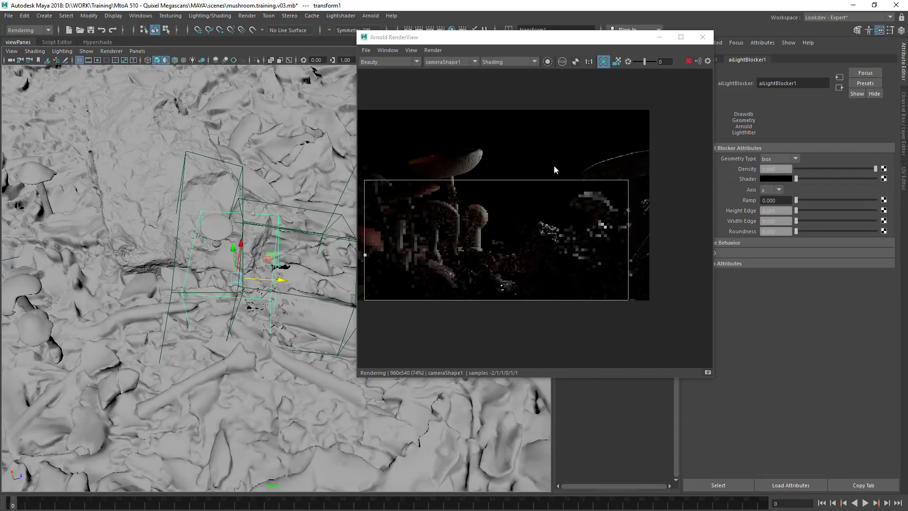
- Close the render view and unhide the items from directionalLight1 to aiAreaLight2 in the _LGT_ group
{"action": "left_click", "coordinate": [702, 37]}
{"action": "left_click", "coordinate": [704, 37]}
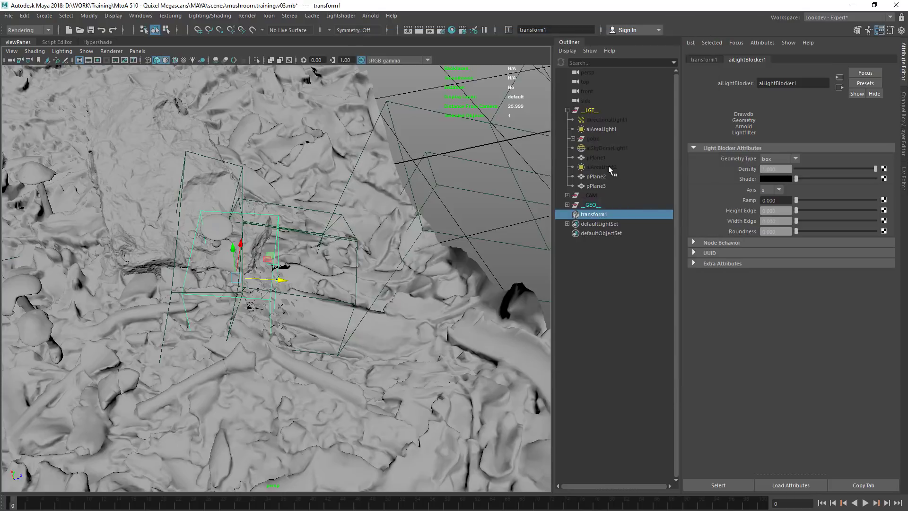
{"action": "left_click_drag", "start_coordinate": [608, 166], "coordinate": [603, 121]}
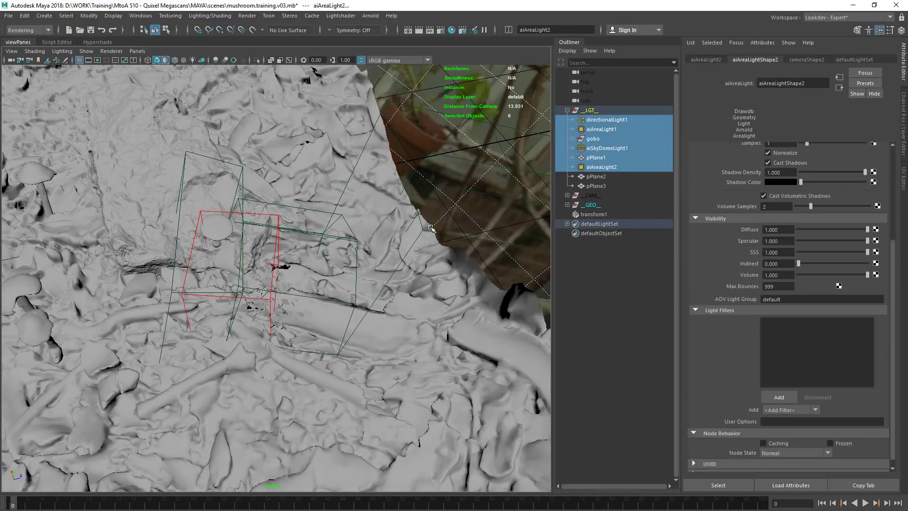
{"action": "right_click_drag", "start_coordinate": [430, 228], "coordinate": [430, 210], "text": "alt"}
{"action": "left_click", "coordinate": [609, 121]}
{"action": "left_click", "coordinate": [613, 129]}
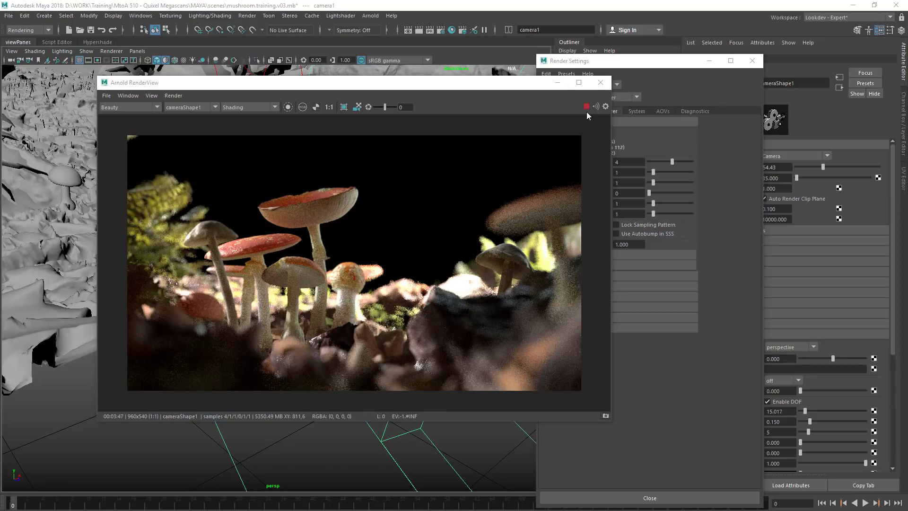
- Store a snapshot of the full camera render, and clear the render view and render settings off the viewport
{"action": "left_click", "coordinate": [605, 416]}
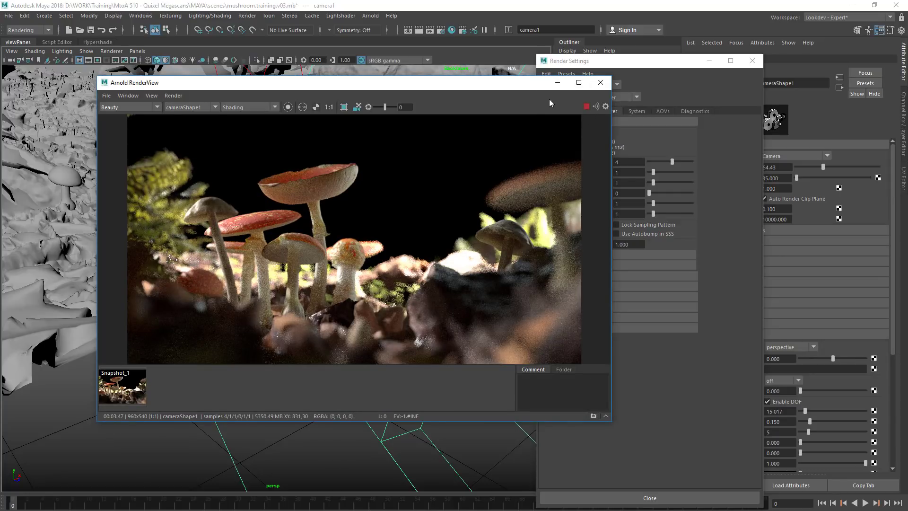
{"action": "left_click", "coordinate": [558, 84]}
{"action": "left_click", "coordinate": [716, 64]}
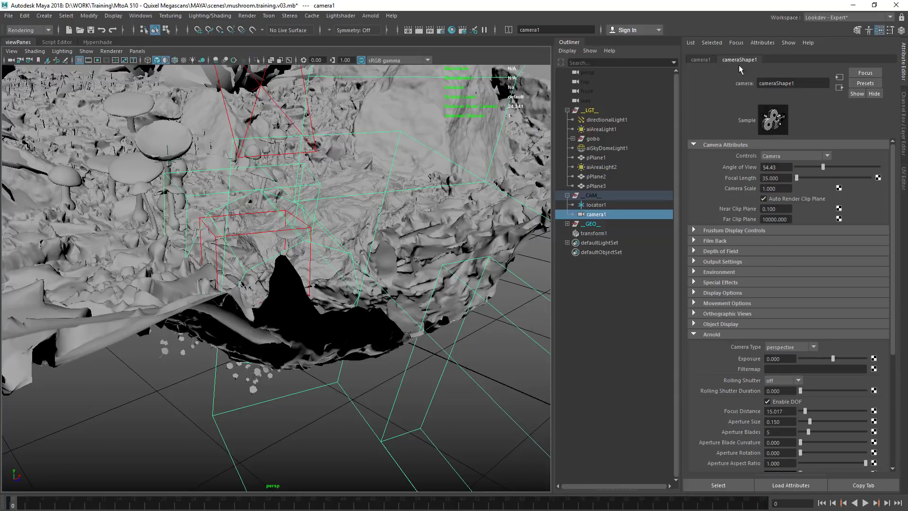
- Select the red mushroom in the extreme foreground, frame it and move it back onto the rock near the small mushroom
{"action": "left_click", "coordinate": [291, 241]}
{"action": "key", "text": "f"}
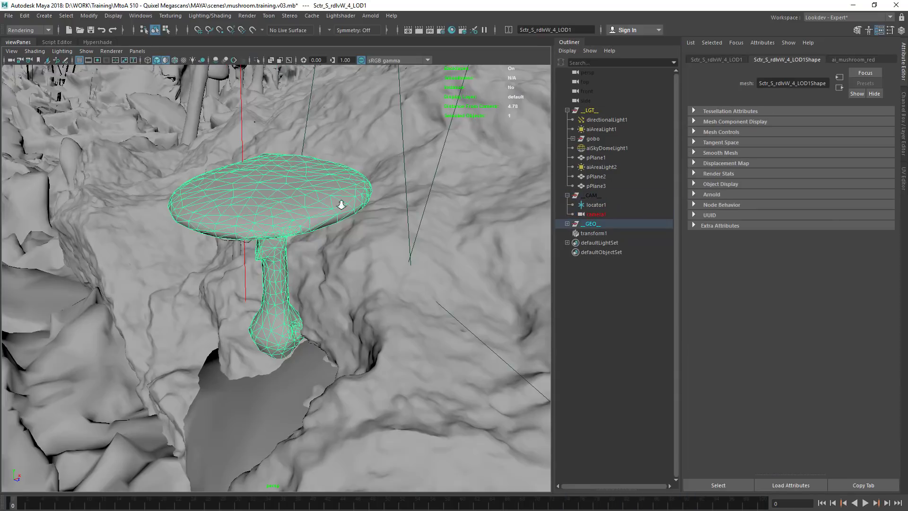
{"action": "left_click_drag", "start_coordinate": [231, 235], "coordinate": [307, 236], "text": "alt"}
{"action": "right_click_drag", "start_coordinate": [307, 237], "coordinate": [139, 226], "text": "alt"}
{"action": "middle_click_drag", "start_coordinate": [138, 226], "coordinate": [274, 237], "text": "alt"}
{"action": "left_click_drag", "start_coordinate": [362, 227], "coordinate": [345, 265], "text": "alt"}
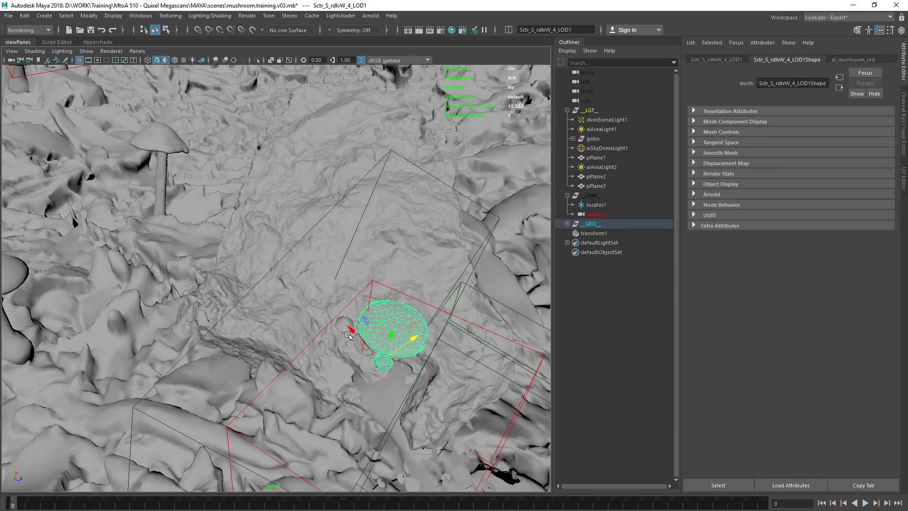
{"action": "middle_click_drag", "start_coordinate": [297, 267], "coordinate": [257, 213]}
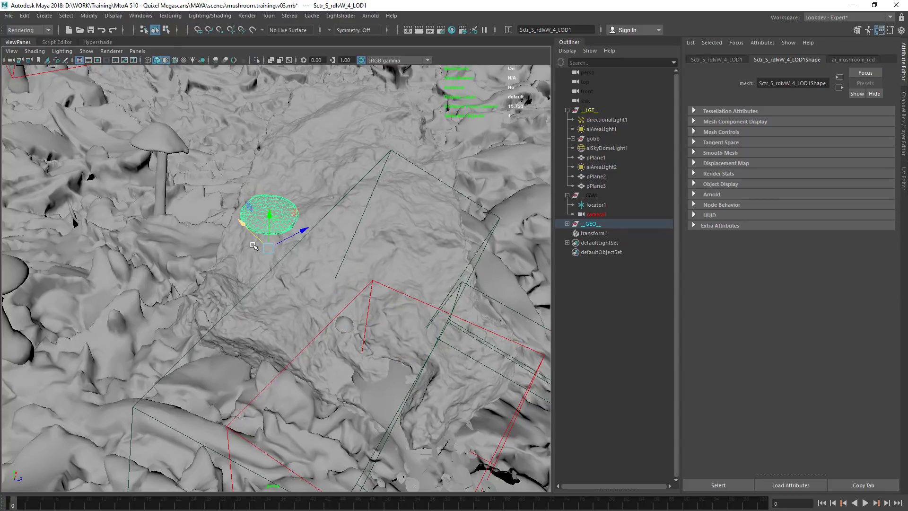
{"action": "left_click_drag", "start_coordinate": [322, 279], "coordinate": [298, 238], "text": "alt"}
{"action": "left_click_drag", "start_coordinate": [337, 265], "coordinate": [314, 267]}
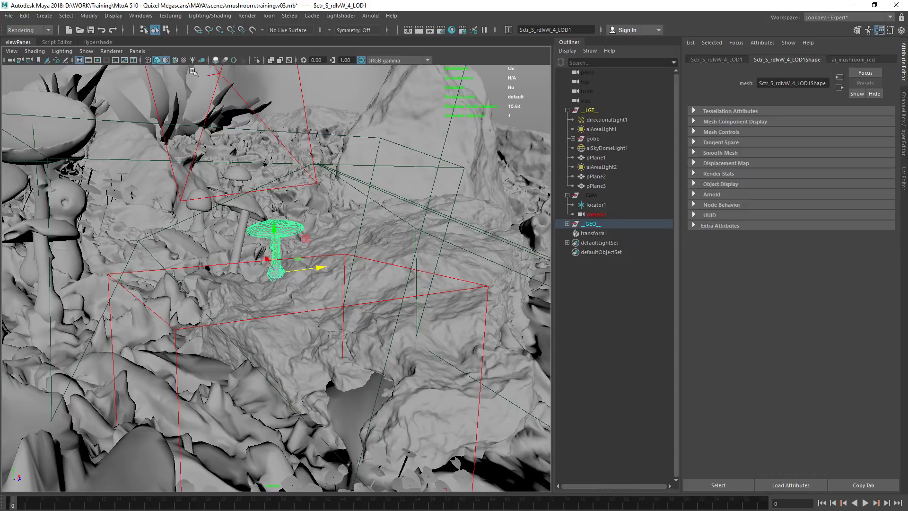
- Bring back the Arnold render view and crop the render to the area around the rock and its mushroom
{"action": "key", "text": "alt+Tab"}
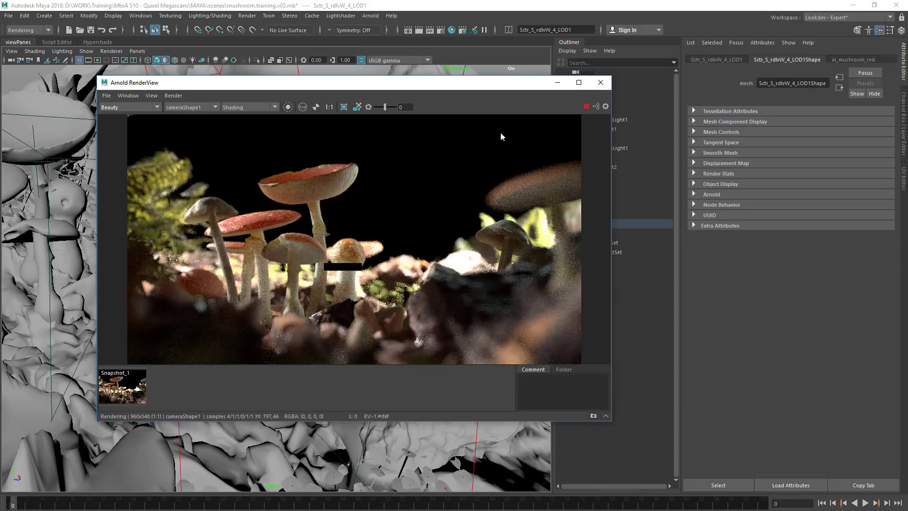
{"action": "left_click", "coordinate": [181, 96]}
{"action": "left_click", "coordinate": [198, 141]}
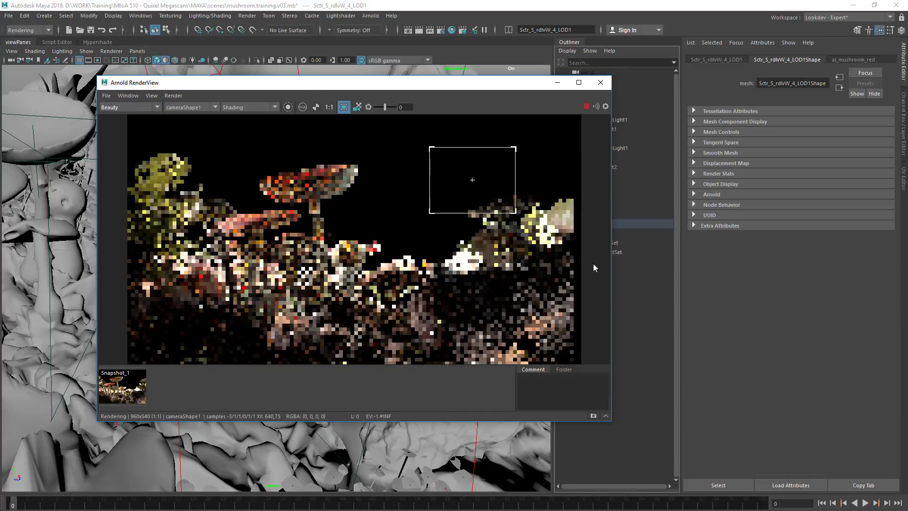
{"action": "left_click_drag", "start_coordinate": [593, 263], "coordinate": [567, 356]}
- Shrink the render view window around the cropped region and place it clear of the selected mushroom in the viewport
{"action": "left_click_drag", "start_coordinate": [513, 83], "coordinate": [734, 69]}
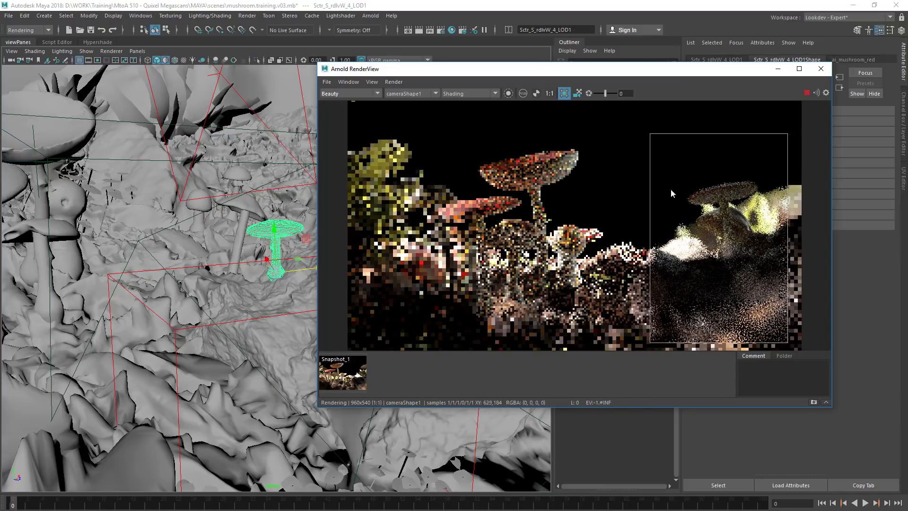
{"action": "left_click_drag", "start_coordinate": [653, 69], "coordinate": [678, 67]}
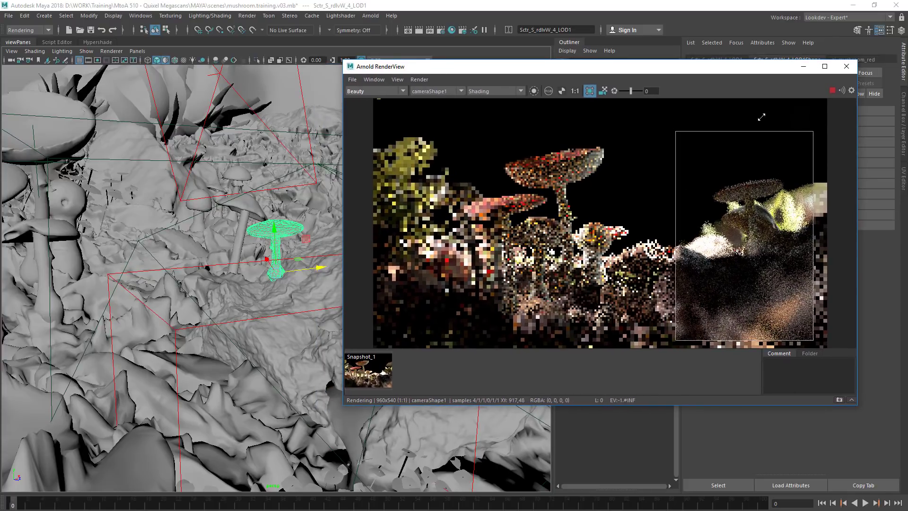
{"action": "left_click_drag", "start_coordinate": [857, 60], "coordinate": [531, 202]}
{"action": "middle_click_drag", "start_coordinate": [532, 202], "coordinate": [387, 212]}
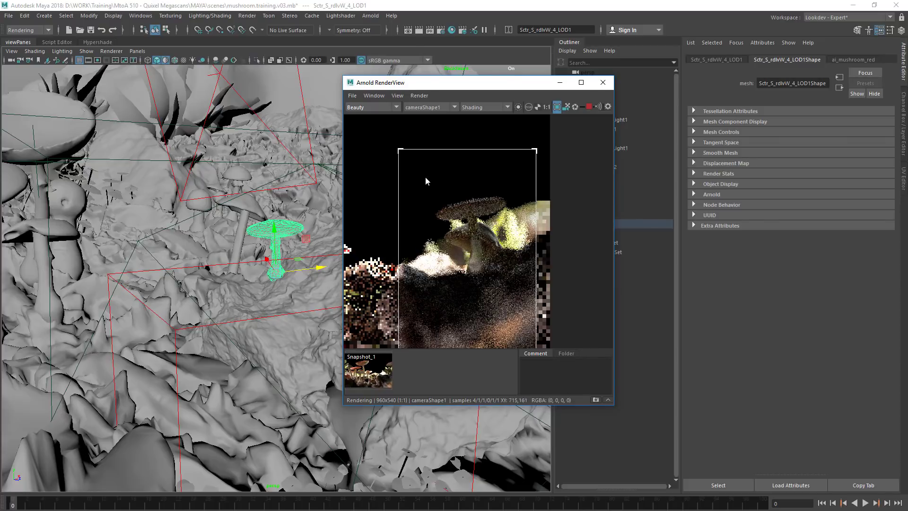
{"action": "left_click_drag", "start_coordinate": [449, 82], "coordinate": [616, 62]}
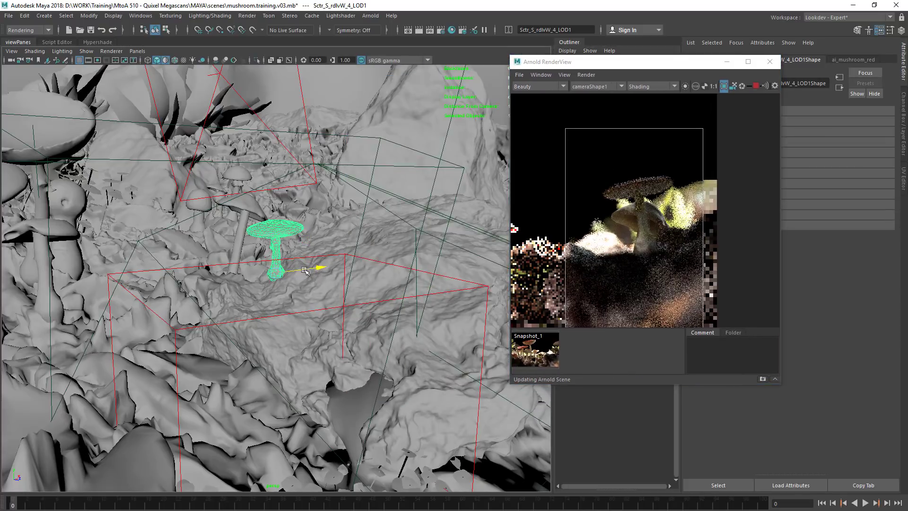
- Shift the selected mushroom sideways along the rock and look through camera1
{"action": "left_click_drag", "start_coordinate": [315, 266], "coordinate": [352, 261]}
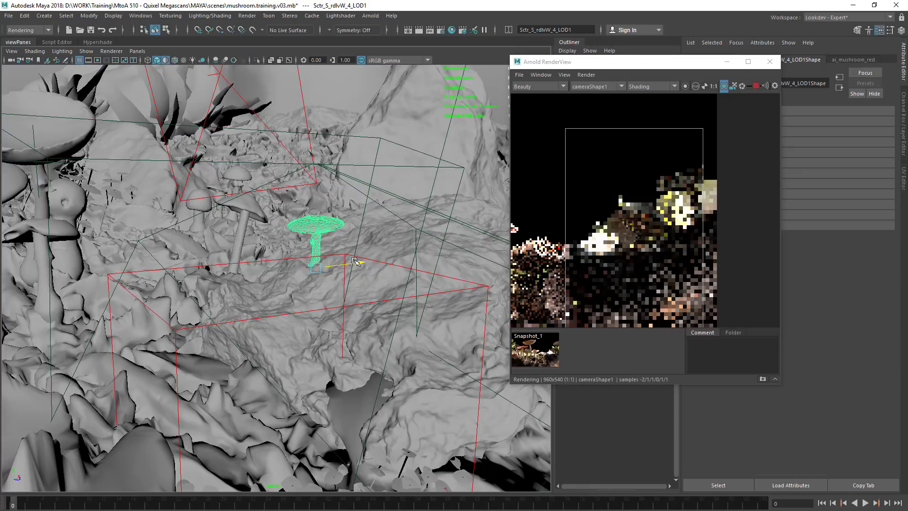
{"action": "left_click", "coordinate": [137, 51]}
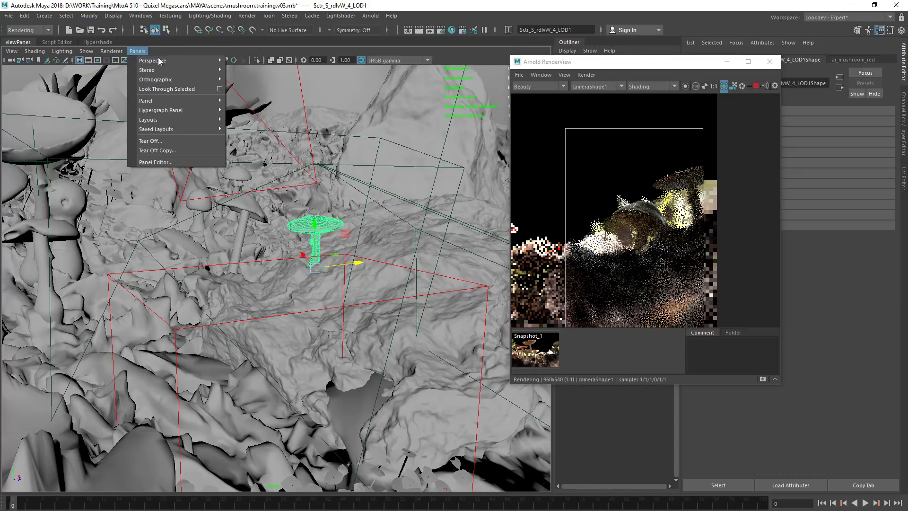
{"action": "mouse_move", "coordinate": [151, 59]}
{"action": "left_click", "coordinate": [246, 60]}
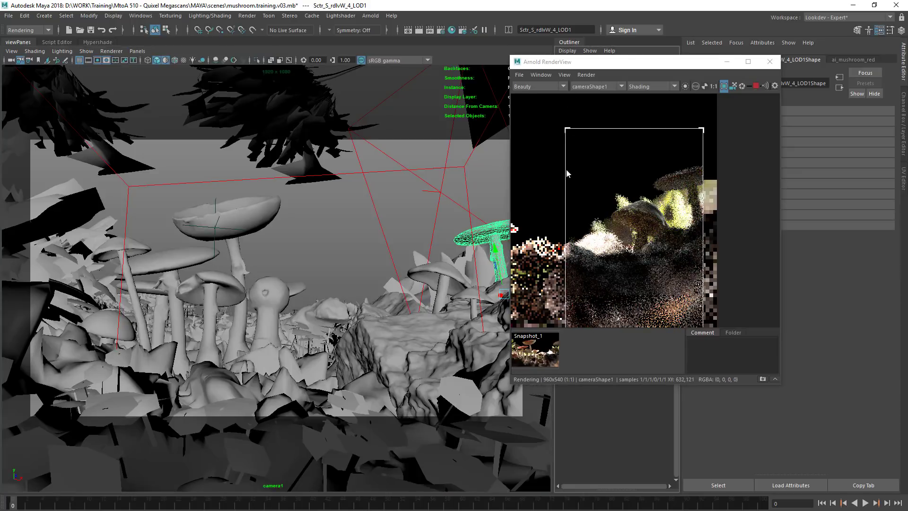
- Reposition the red mushroom within the camera1 frame so it stands on the rock beside the small mushroom
{"action": "left_click_drag", "start_coordinate": [606, 62], "coordinate": [643, 53]}
{"action": "left_click_drag", "start_coordinate": [537, 289], "coordinate": [398, 280]}
{"action": "left_click_drag", "start_coordinate": [397, 279], "coordinate": [417, 317]}
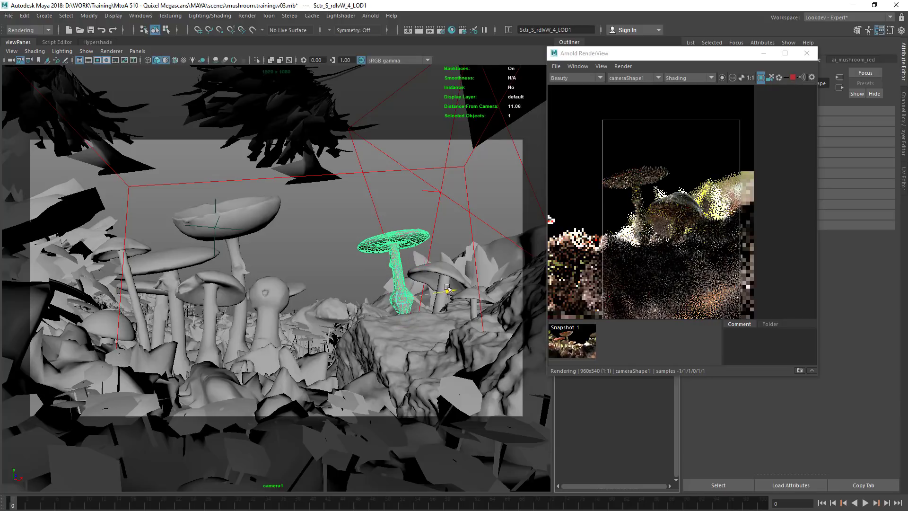
{"action": "left_click_drag", "start_coordinate": [429, 286], "coordinate": [460, 299]}
{"action": "key", "text": "e"}
{"action": "key", "text": "r"}
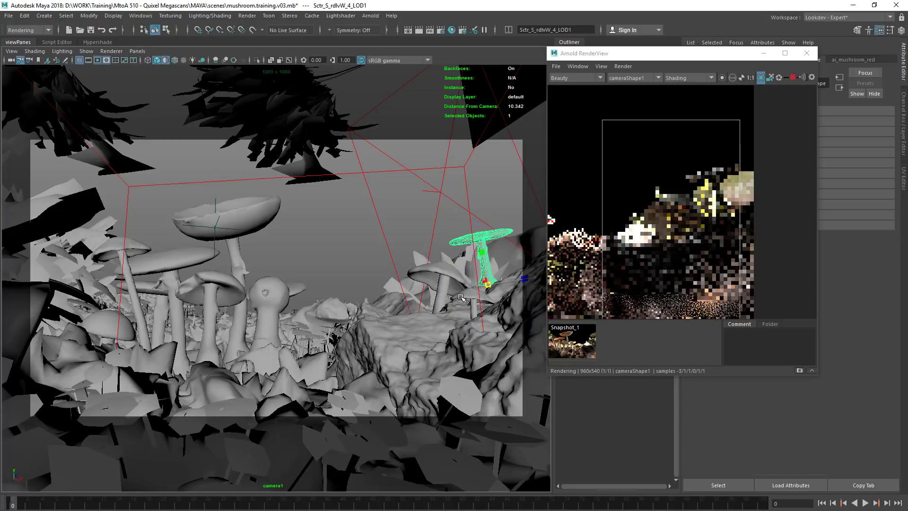
{"action": "key", "text": "w"}
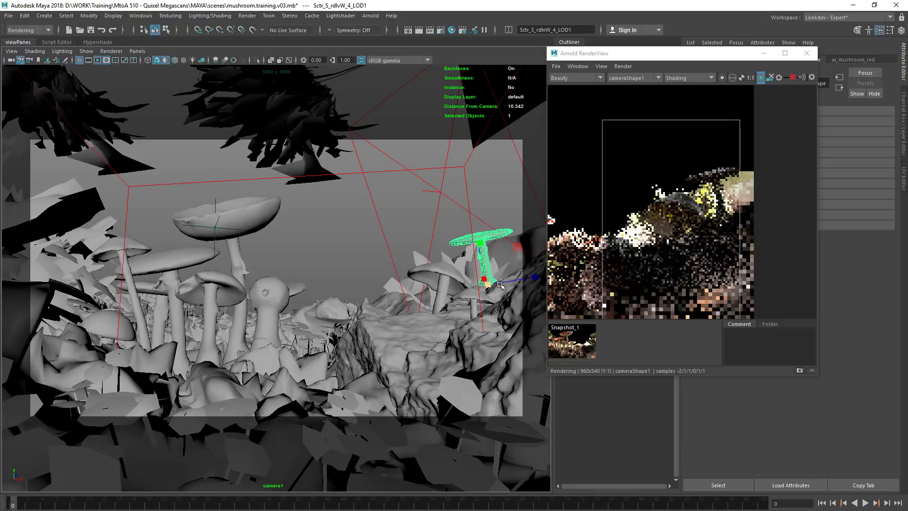
{"action": "left_click_drag", "start_coordinate": [527, 279], "coordinate": [519, 280]}
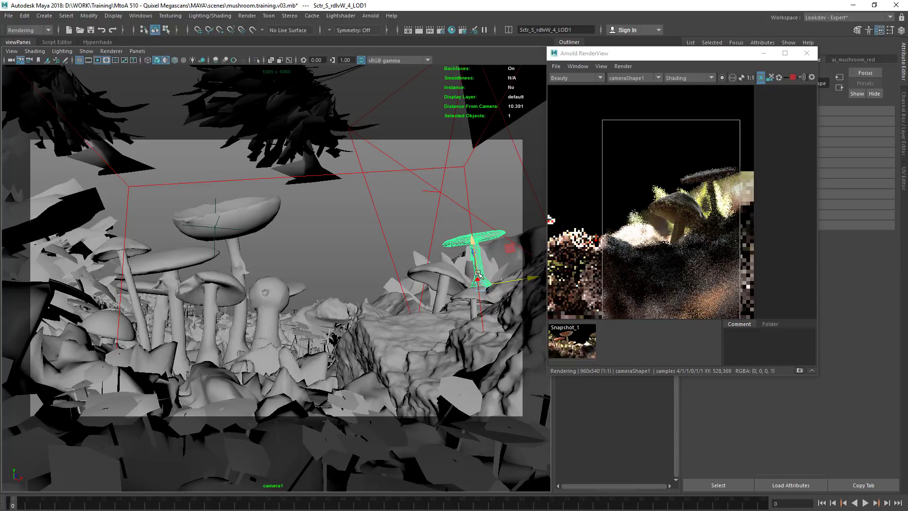
- Return to the perspective view, frame the red mushroom and nudge it forward along the rock surface
{"action": "key", "text": "space"}
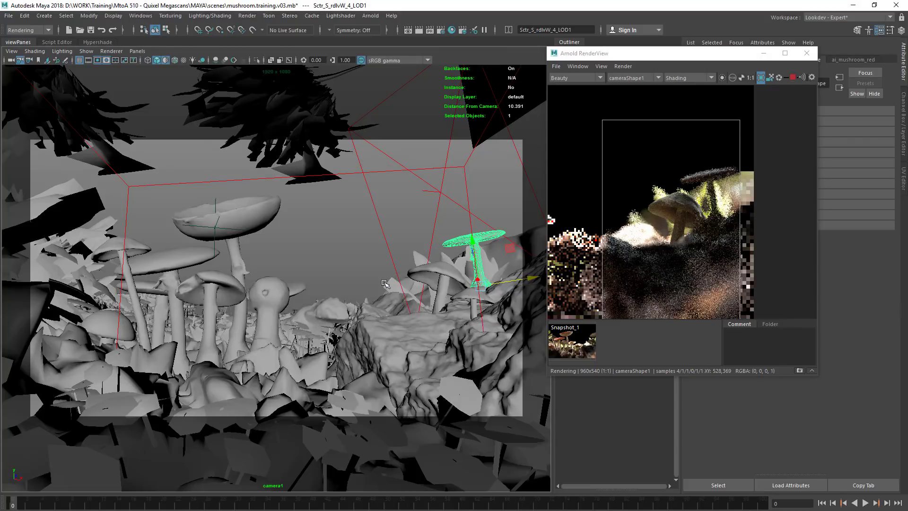
{"action": "key", "text": "f"}
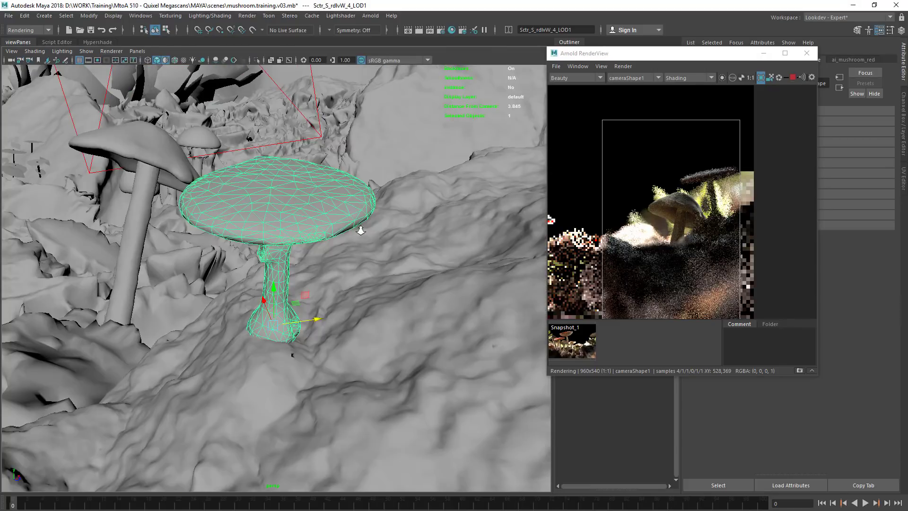
{"action": "right_click_drag", "start_coordinate": [360, 230], "coordinate": [142, 263], "text": "alt"}
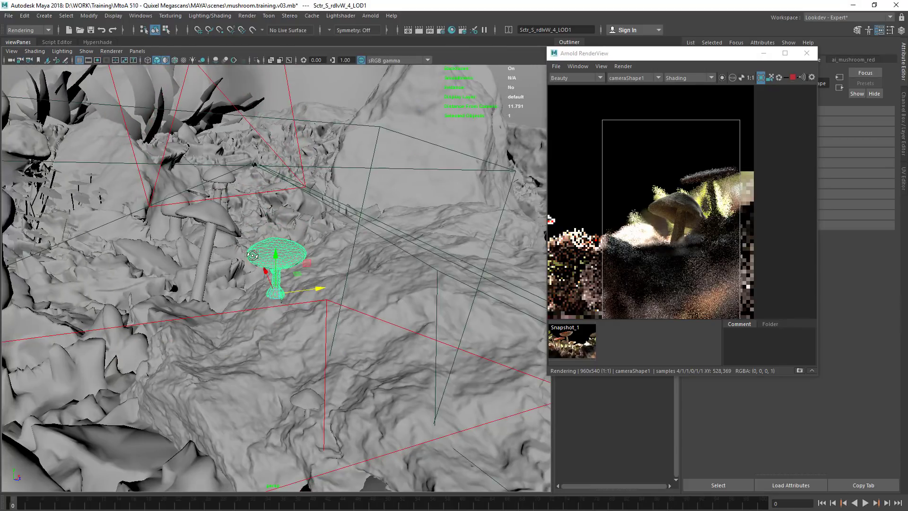
{"action": "left_click_drag", "start_coordinate": [258, 260], "coordinate": [301, 322], "text": "alt"}
{"action": "left_click_drag", "start_coordinate": [264, 265], "coordinate": [272, 288]}
{"action": "left_click_drag", "start_coordinate": [323, 312], "coordinate": [315, 312]}
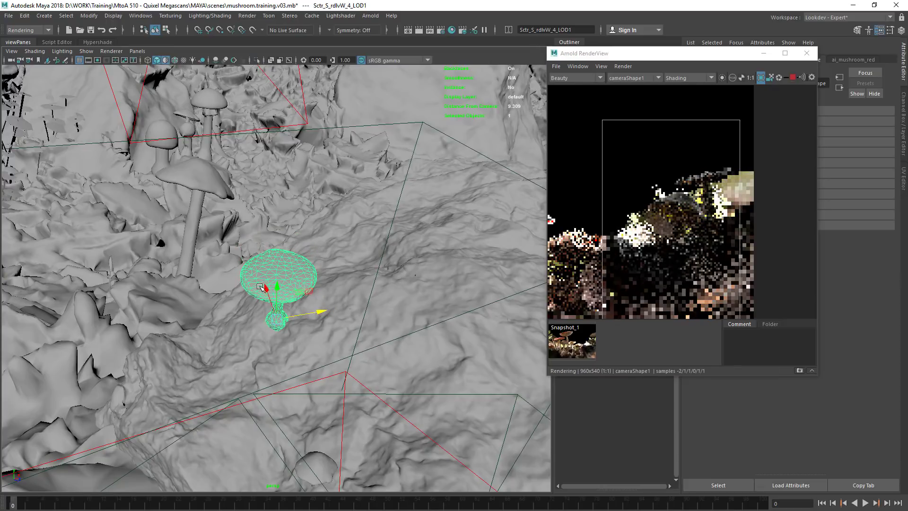
{"action": "left_click_drag", "start_coordinate": [265, 287], "coordinate": [269, 295]}
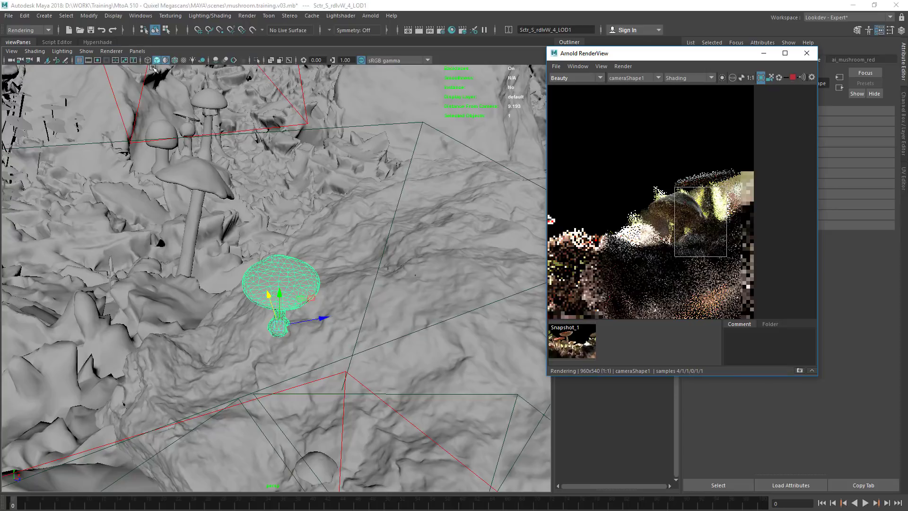
- Look through camera1 again, then shift the red mushroom slightly and rotate it to level its cap
{"action": "left_click", "coordinate": [137, 51]}
{"action": "mouse_move", "coordinate": [189, 61]}
{"action": "left_click", "coordinate": [261, 61]}
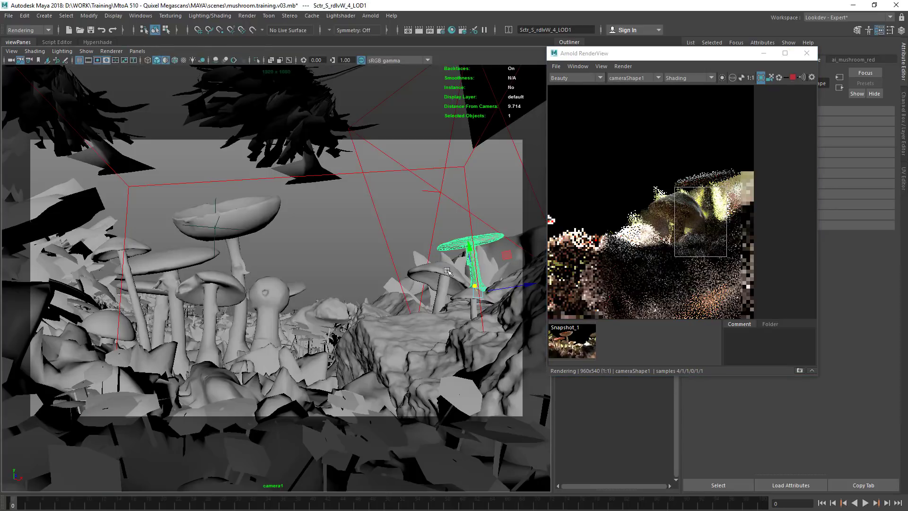
{"action": "mouse_move", "coordinate": [471, 255]}
{"action": "left_mouse_down"}
{"action": "mouse_move", "coordinate": [503, 268]}
{"action": "mouse_move", "coordinate": [469, 259]}
{"action": "left_mouse_up"}
{"action": "key", "text": "e"}
- Crop the render around the repositioned mushroom, move the render view aside and open the render settings
{"action": "mouse_move", "coordinate": [743, 154]}
{"action": "left_mouse_down"}
{"action": "mouse_move", "coordinate": [623, 257]}
{"action": "mouse_move", "coordinate": [647, 267]}
{"action": "left_mouse_up"}
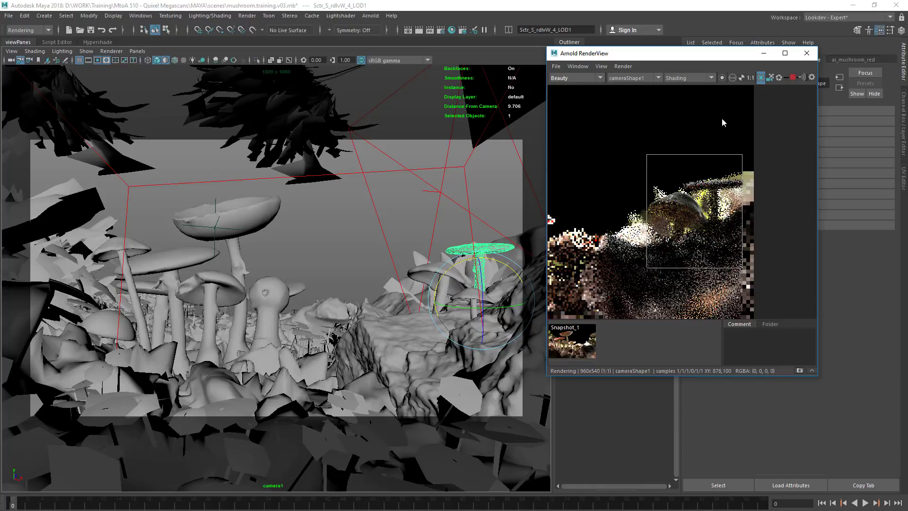
{"action": "left_click_drag", "start_coordinate": [722, 123], "coordinate": [374, 170], "text": "alt"}
{"action": "left_click", "coordinate": [441, 30]}
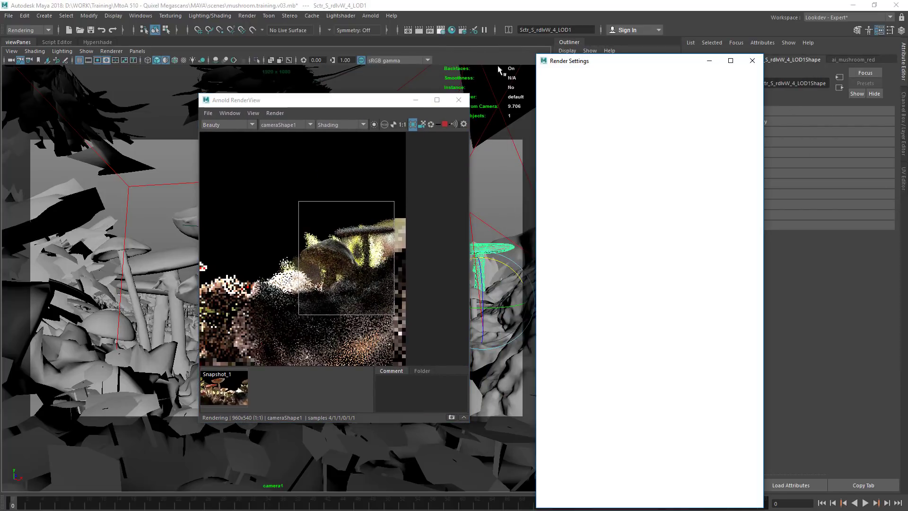
- Show the Diagnostics render settings, then crop the Arnold render around the round-capped mushroom at the centre of the scene
{"action": "left_click", "coordinate": [702, 113]}
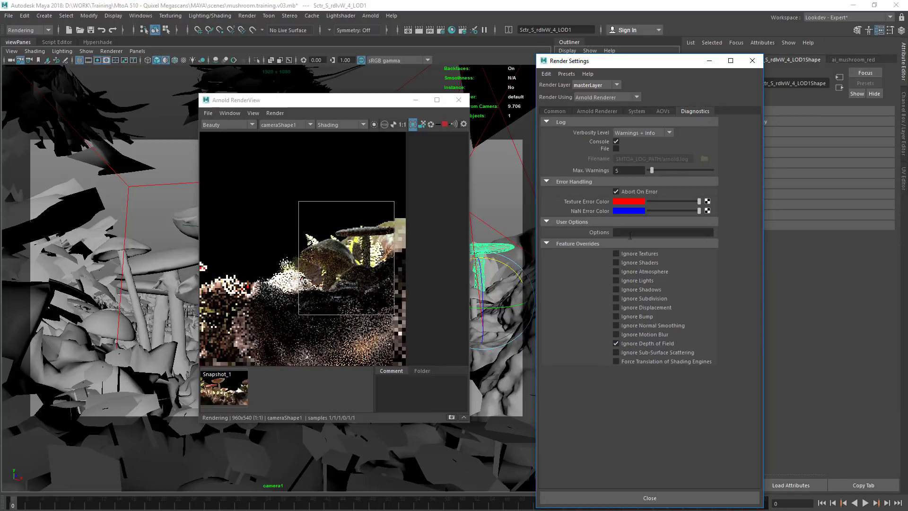
{"action": "left_click_drag", "start_coordinate": [691, 60], "coordinate": [717, 94]}
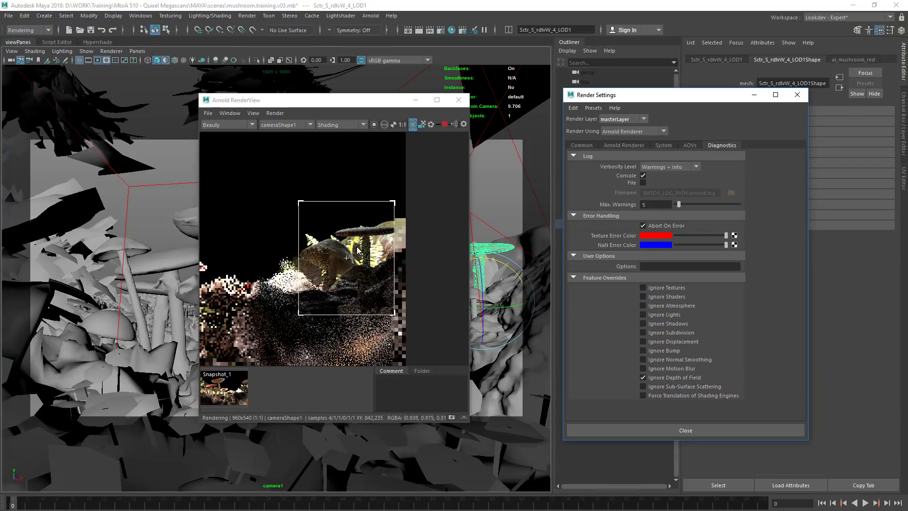
{"action": "left_click_drag", "start_coordinate": [342, 192], "coordinate": [448, 160], "text": "alt"}
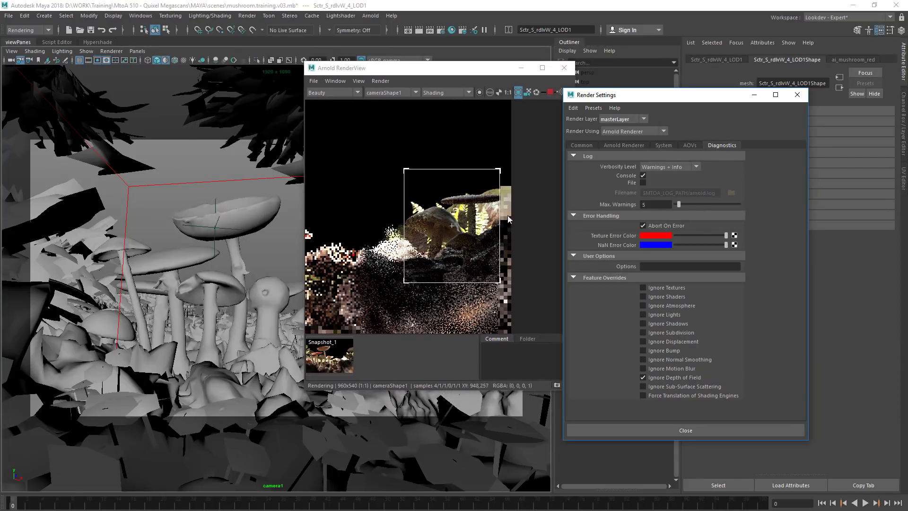
{"action": "middle_click_drag", "start_coordinate": [327, 200], "coordinate": [474, 187]}
{"action": "left_click_drag", "start_coordinate": [467, 191], "coordinate": [374, 314]}
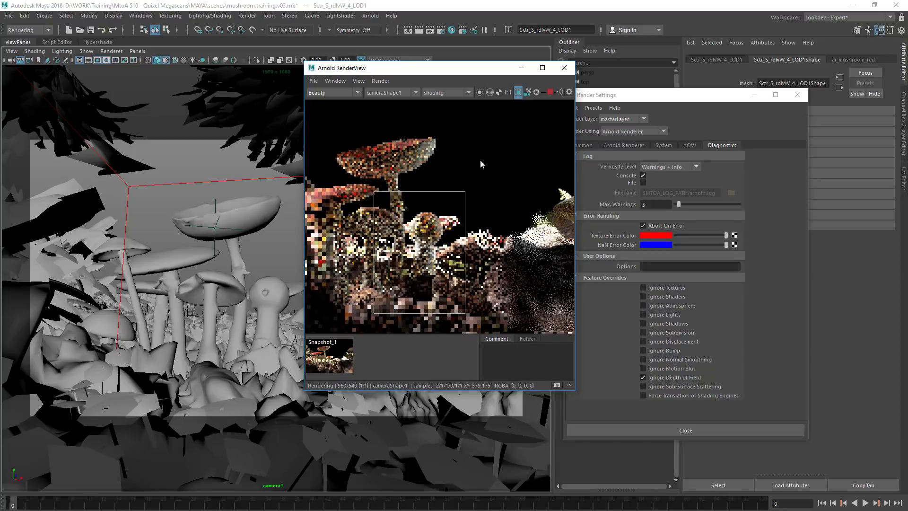
{"action": "left_click_drag", "start_coordinate": [480, 162], "coordinate": [384, 288]}
- Ignore sub-surface scattering in the render's feature overrides and shift both floating windows off the viewport's mushroom cluster
{"action": "left_click", "coordinate": [691, 390]}
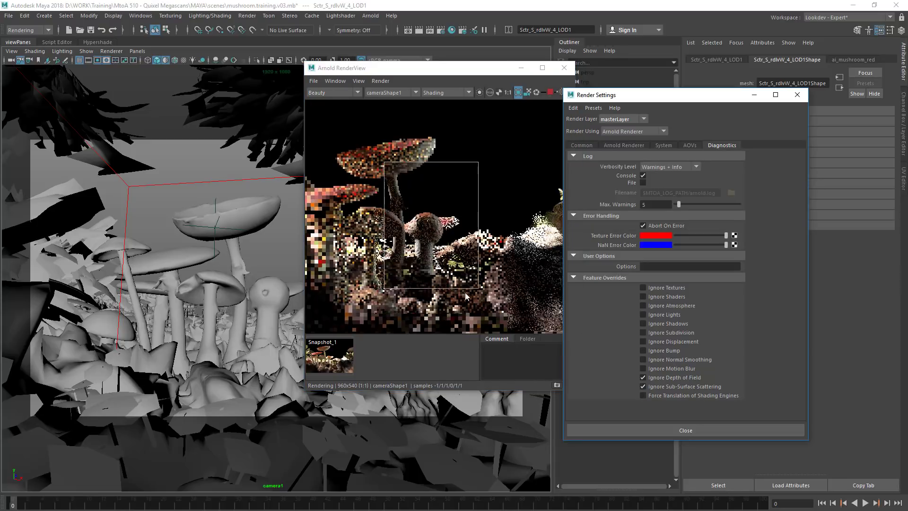
{"action": "left_click_drag", "start_coordinate": [625, 97], "coordinate": [697, 75]}
{"action": "left_click_drag", "start_coordinate": [469, 218], "coordinate": [589, 221], "text": "alt"}
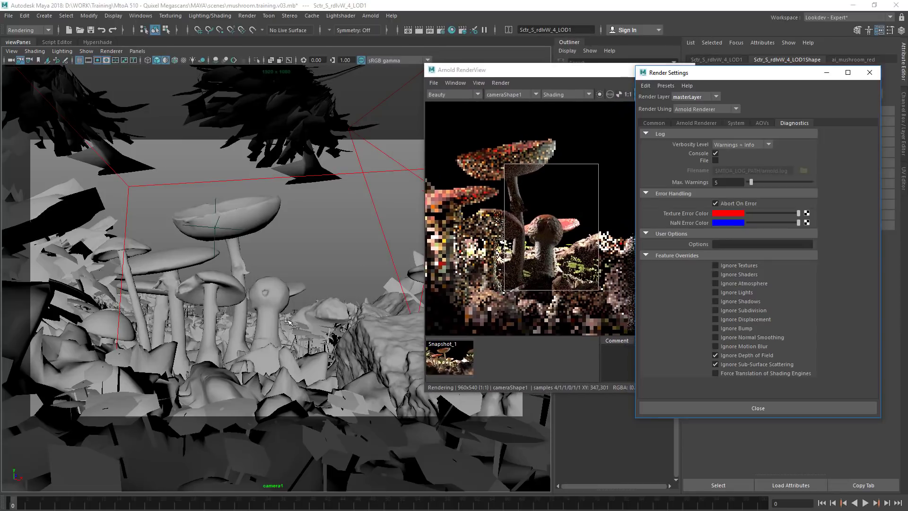
- Return the viewport to the persp camera and select the red mushroom standing behind the round-capped one
{"action": "left_click", "coordinate": [137, 52]}
{"action": "mouse_move", "coordinate": [199, 61]}
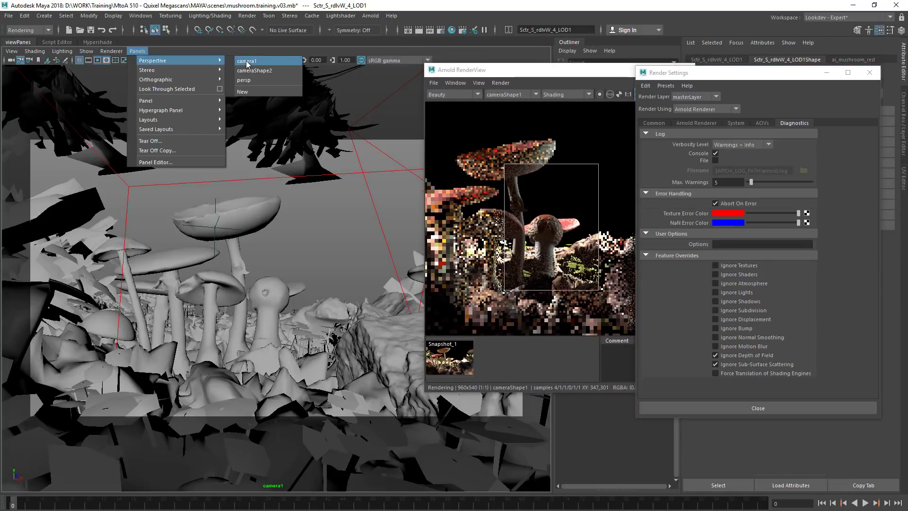
{"action": "left_click", "coordinate": [250, 79]}
{"action": "right_click_drag", "start_coordinate": [161, 246], "coordinate": [38, 267], "text": "alt"}
{"action": "middle_click_drag", "start_coordinate": [177, 189], "coordinate": [245, 276], "text": "alt"}
{"action": "right_click_drag", "start_coordinate": [227, 252], "coordinate": [143, 261], "text": "alt"}
{"action": "left_click_drag", "start_coordinate": [144, 263], "coordinate": [282, 219], "text": "alt"}
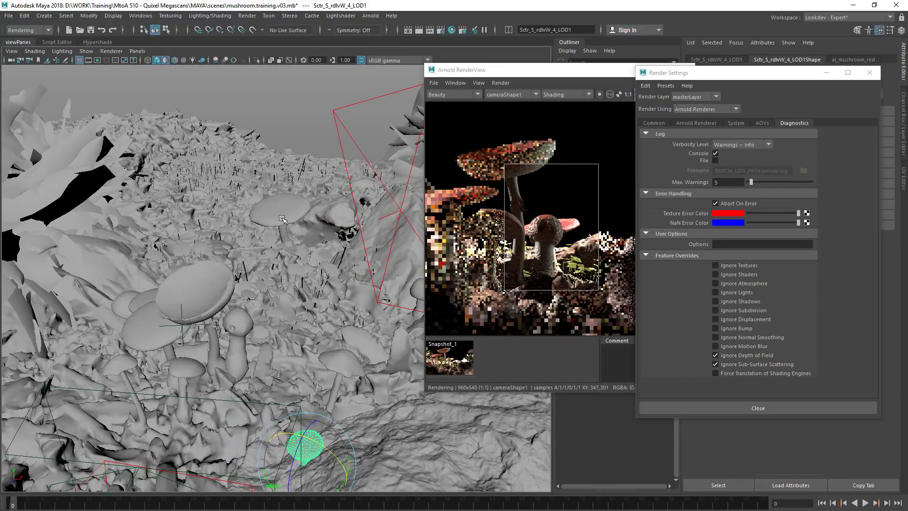
{"action": "left_click", "coordinate": [280, 209]}
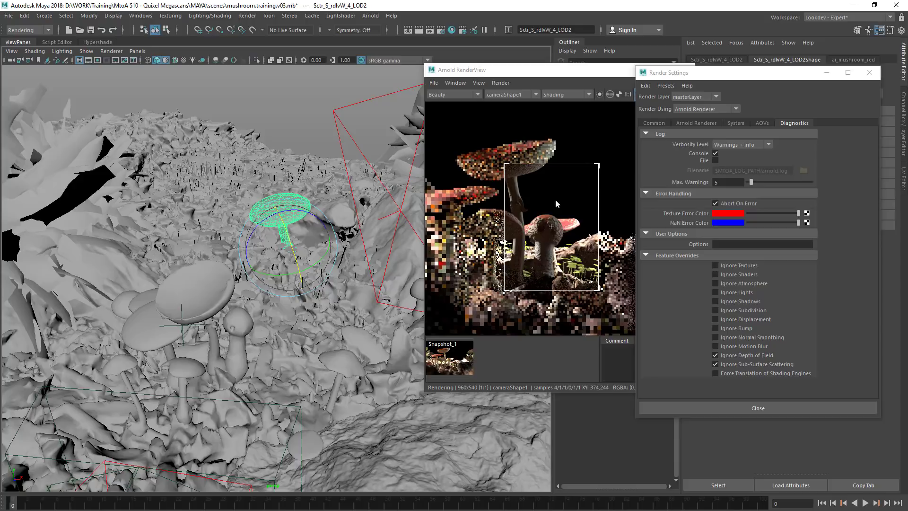
{"action": "left_click", "coordinate": [572, 231]}
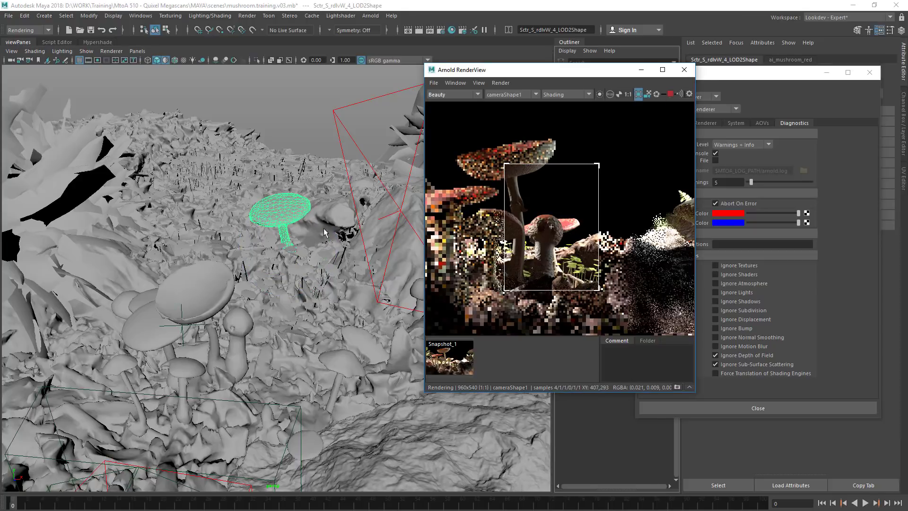
- Raise and enlarge the background red mushroom so its cap stands above the round-capped mushroom in the render
{"action": "left_click_drag", "start_coordinate": [294, 228], "coordinate": [304, 229], "text": "alt"}
{"action": "key", "text": "w"}
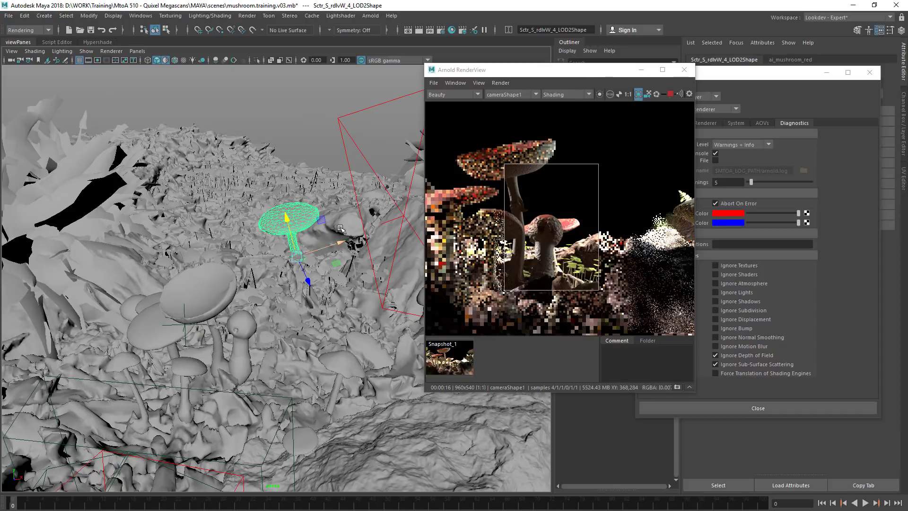
{"action": "left_click_drag", "start_coordinate": [335, 279], "coordinate": [313, 307], "text": "alt"}
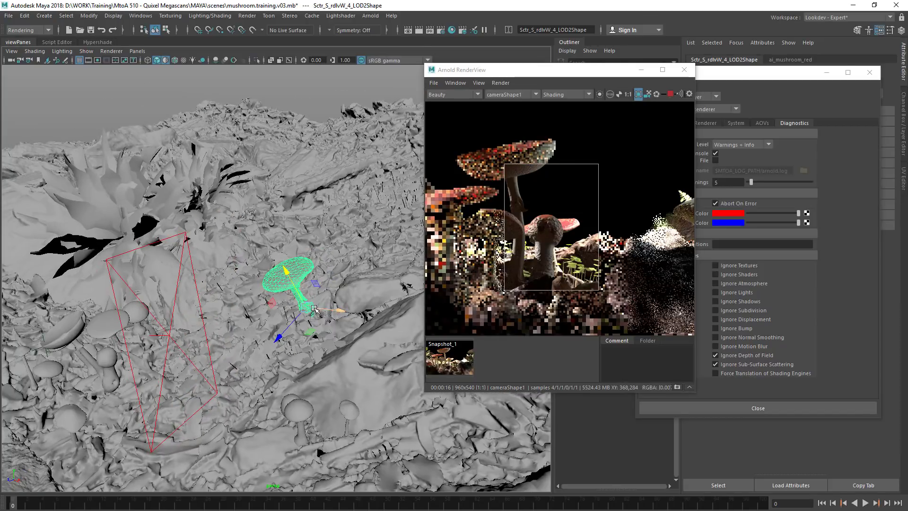
{"action": "left_click_drag", "start_coordinate": [285, 271], "coordinate": [282, 267]}
{"action": "left_click_drag", "start_coordinate": [306, 307], "coordinate": [336, 319]}
{"action": "key", "text": "e"}
{"action": "key", "text": "w"}
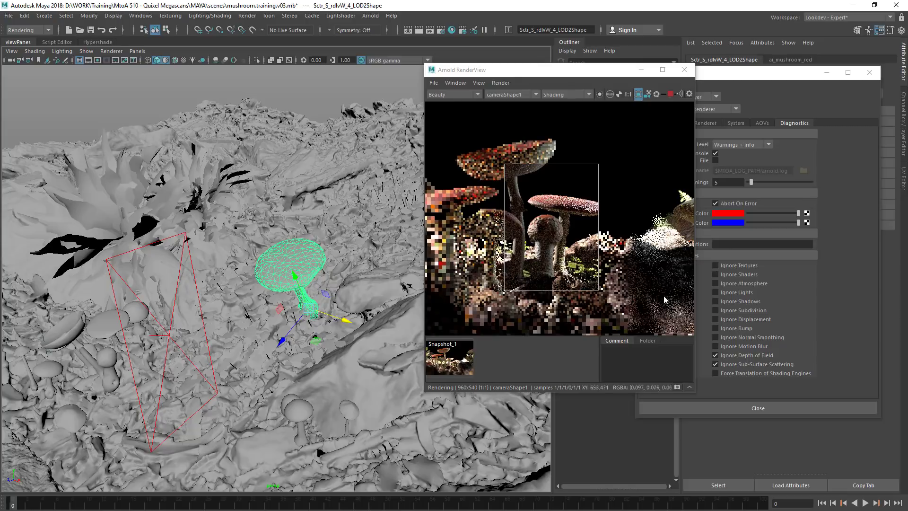
- Turn Ignore Sub-Surface Scattering off and crop the render around the background red mushroom's cap
{"action": "left_click_drag", "start_coordinate": [473, 128], "coordinate": [627, 298]}
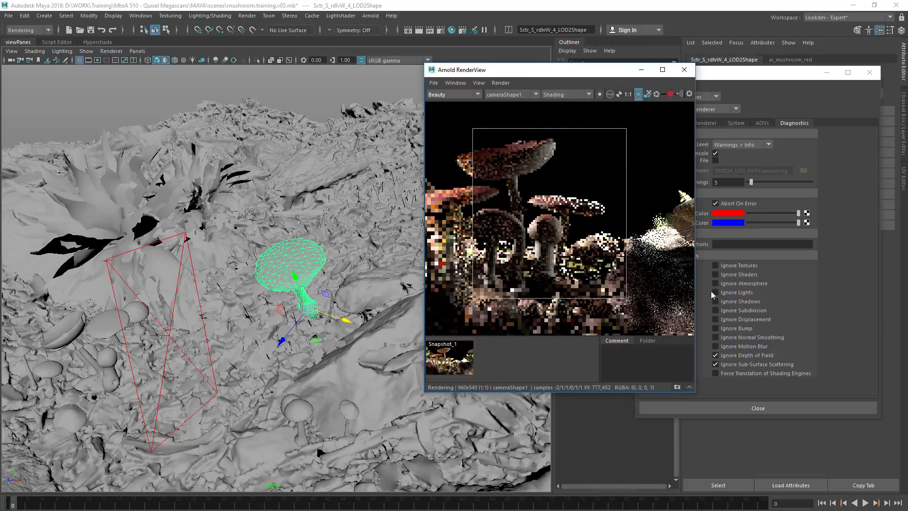
{"action": "left_click", "coordinate": [748, 365]}
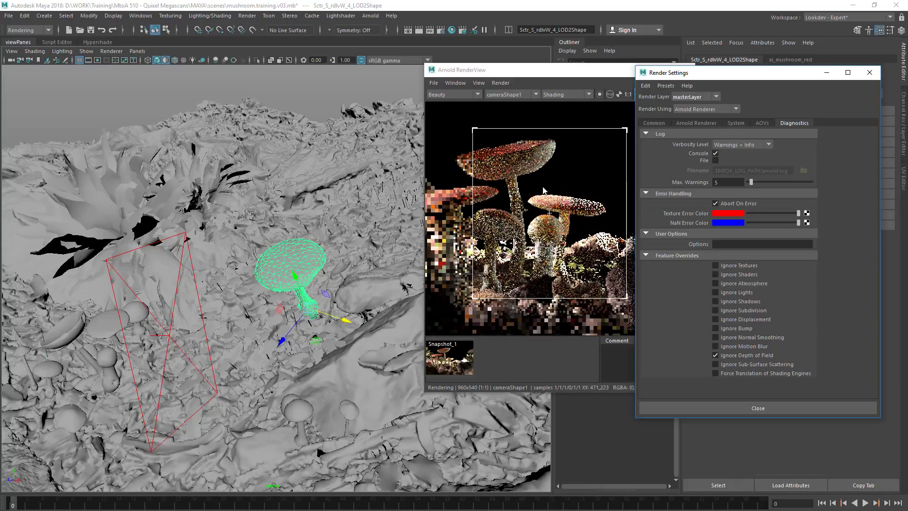
{"action": "left_click_drag", "start_coordinate": [519, 194], "coordinate": [608, 230]}
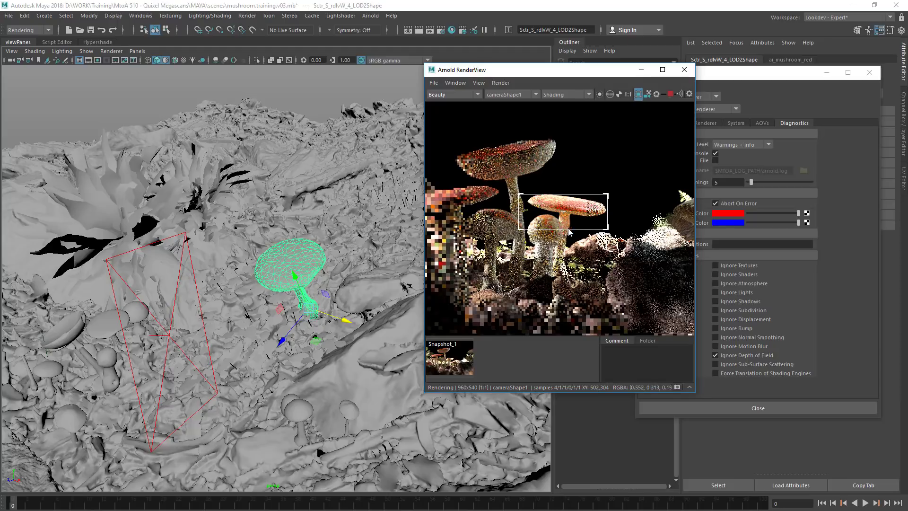
- Select aiAreaLight2 and set its exposure to 16.85
{"action": "left_click_drag", "start_coordinate": [535, 70], "coordinate": [282, 92]}
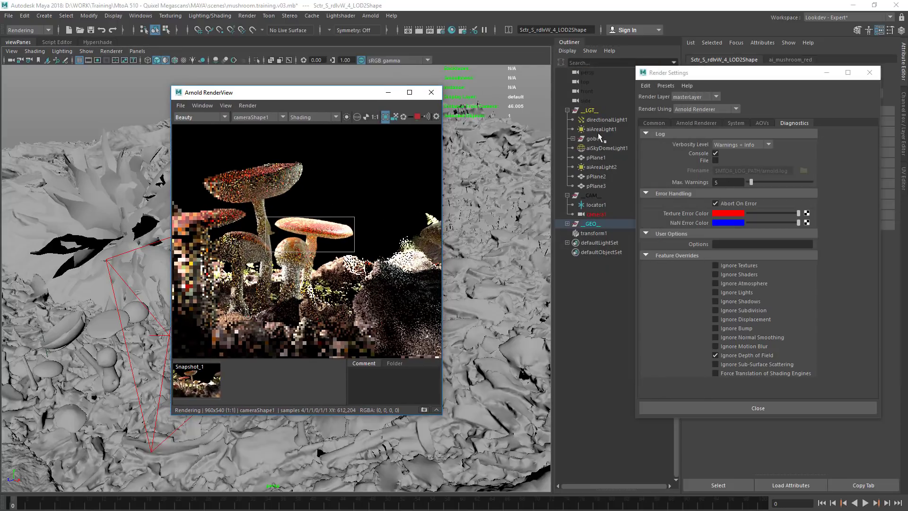
{"action": "left_click", "coordinate": [600, 167]}
{"action": "left_click_drag", "start_coordinate": [738, 72], "coordinate": [544, 202]}
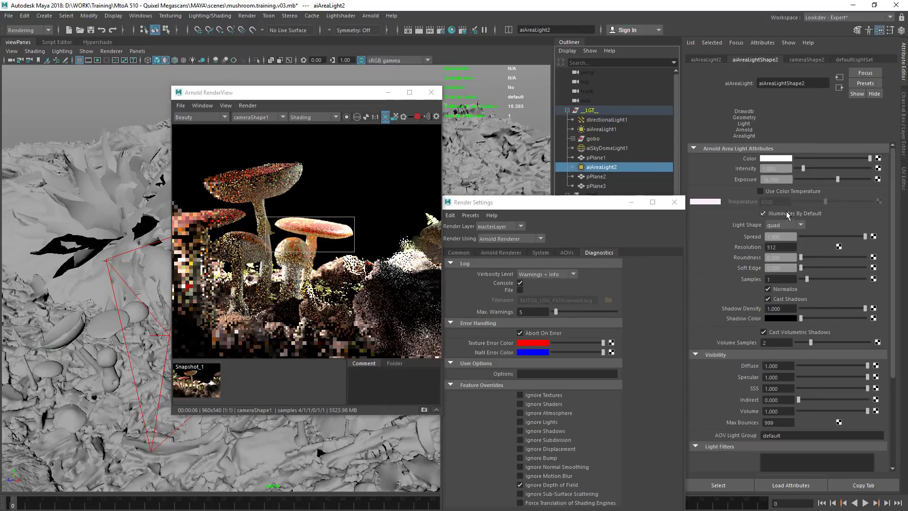
{"action": "type", "text": "16.85"}
{"action": "key", "text": "Return"}
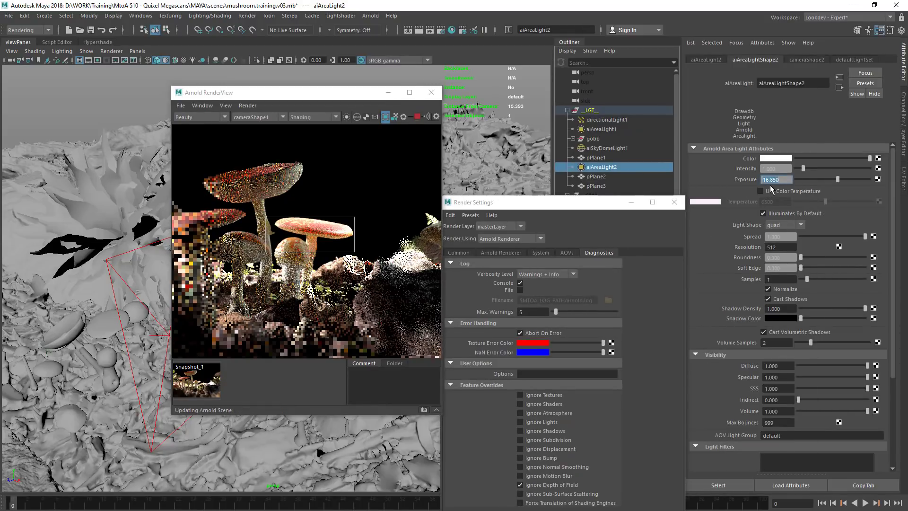
- Move the render settings aside, display Snapshot_1 and widen the render view to fit the whole mushroom scene
{"action": "left_click_drag", "start_coordinate": [546, 208], "coordinate": [665, 109]}
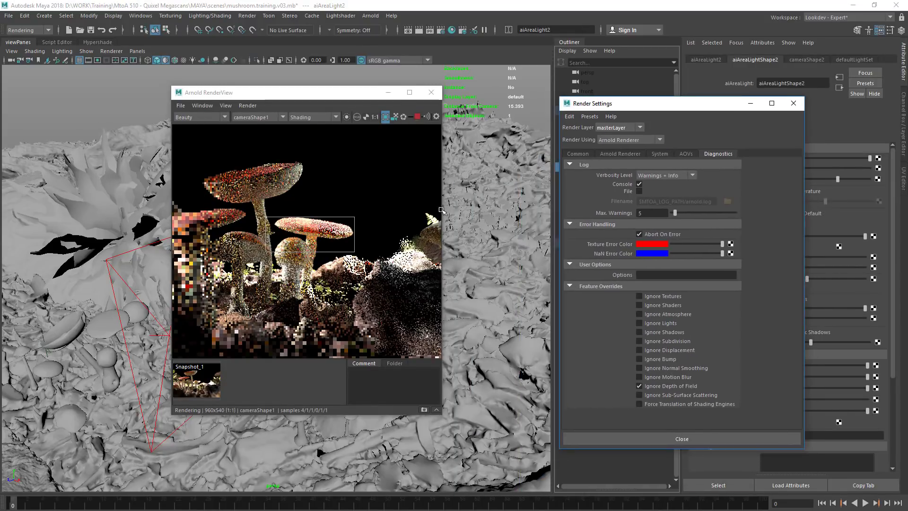
{"action": "left_click_drag", "start_coordinate": [302, 92], "coordinate": [412, 83]}
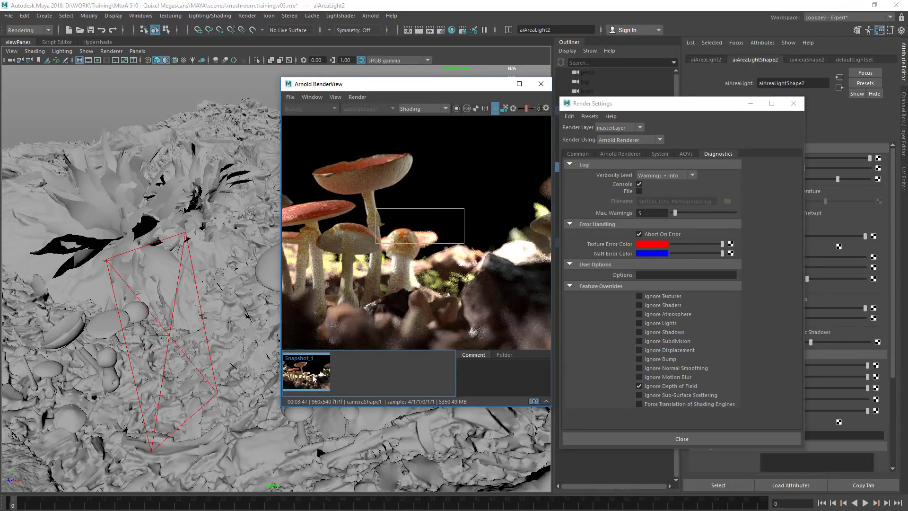
{"action": "left_click", "coordinate": [313, 380]}
{"action": "left_click_drag", "start_coordinate": [282, 293], "coordinate": [119, 301]}
- Compare the current render with Snapshot_1 by switching back and forth between them
{"action": "left_click", "coordinate": [145, 382]}
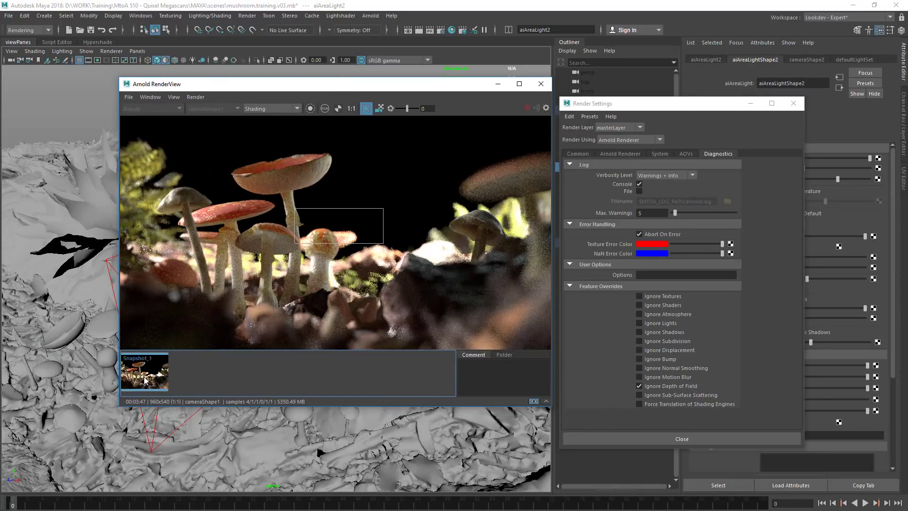
{"action": "left_click", "coordinate": [145, 379]}
{"action": "left_click", "coordinate": [145, 377]}
{"action": "left_click", "coordinate": [147, 377]}
{"action": "left_click", "coordinate": [146, 377]}
{"action": "left_click", "coordinate": [147, 377]}
{"action": "left_click", "coordinate": [147, 377]}
{"action": "left_click", "coordinate": [148, 376]}
{"action": "left_click", "coordinate": [148, 375]}
{"action": "left_click", "coordinate": [147, 376]}
{"action": "left_click", "coordinate": [147, 375]}
{"action": "left_click", "coordinate": [147, 376]}
{"action": "left_click", "coordinate": [147, 376]}
{"action": "left_click", "coordinate": [146, 377]}
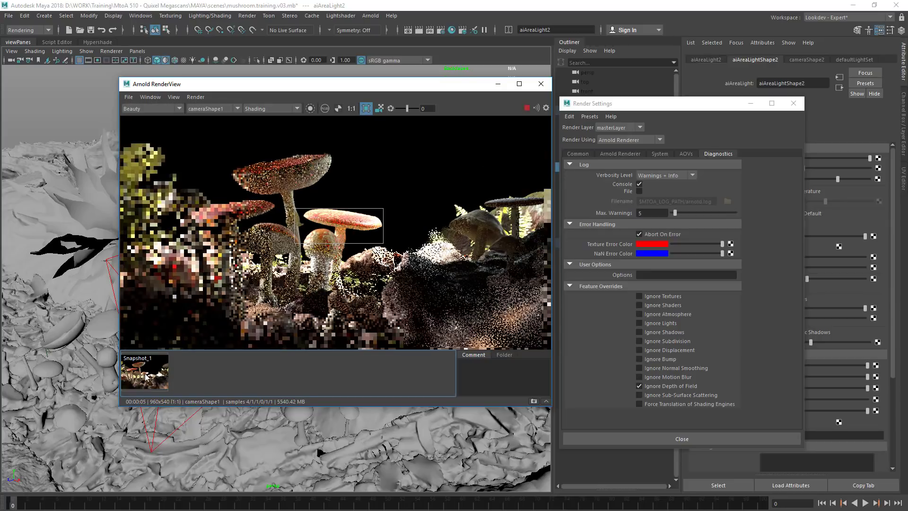
{"action": "left_click", "coordinate": [146, 376]}
{"action": "left_click", "coordinate": [147, 374]}
{"action": "left_click", "coordinate": [148, 376]}
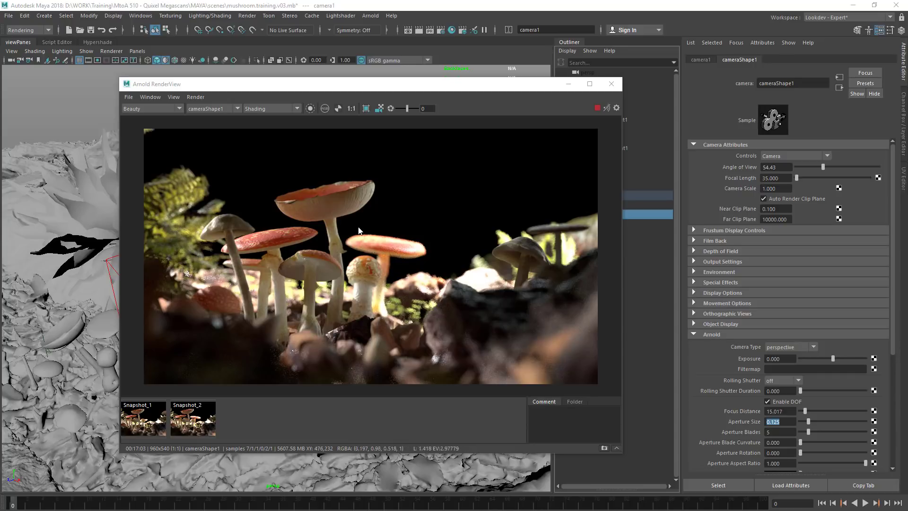
- Bring the mushrooms.PNG reference in RV beside the render for comparison, and move it away again
{"action": "left_click_drag", "start_coordinate": [0, 114], "coordinate": [175, 166]}
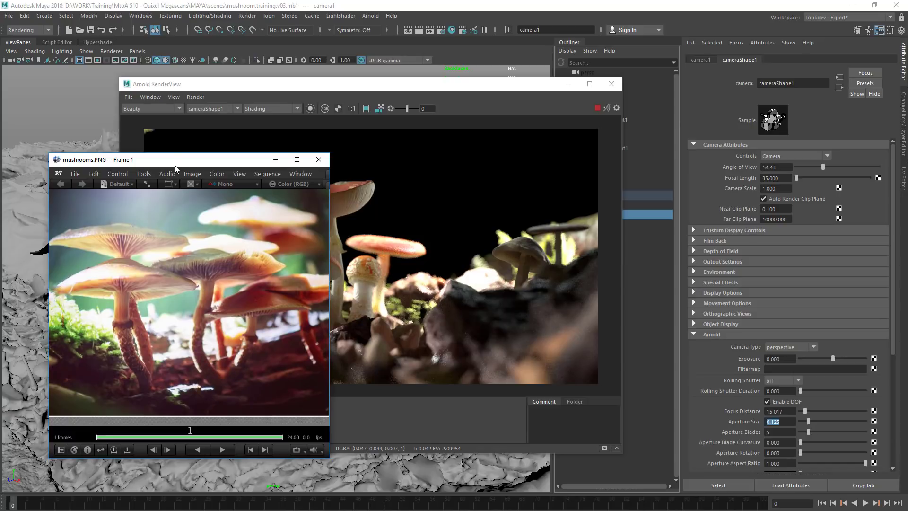
{"action": "left_click_drag", "start_coordinate": [174, 166], "coordinate": [175, 167]}
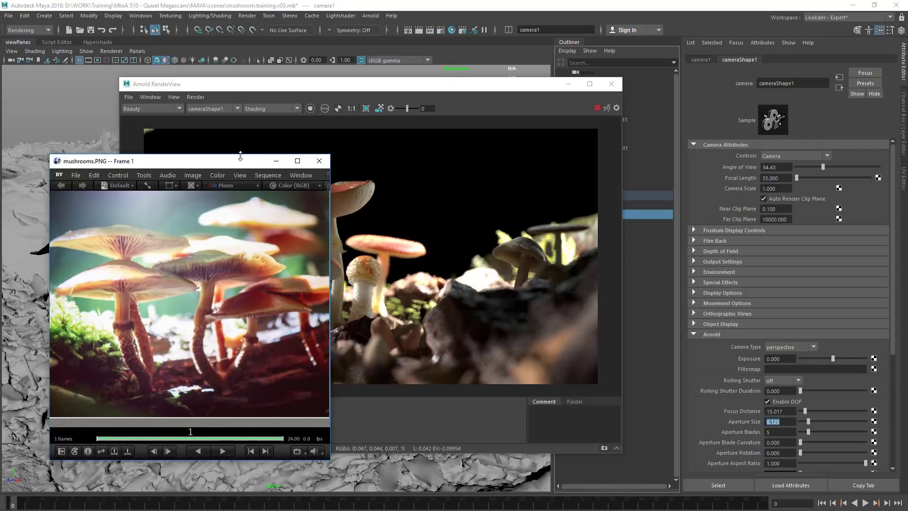
{"action": "left_click_drag", "start_coordinate": [224, 162], "coordinate": [0, 148]}
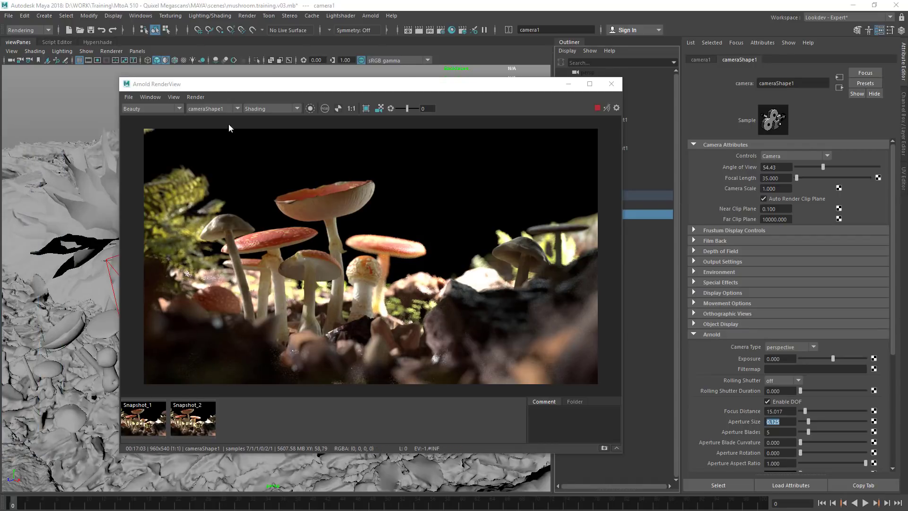